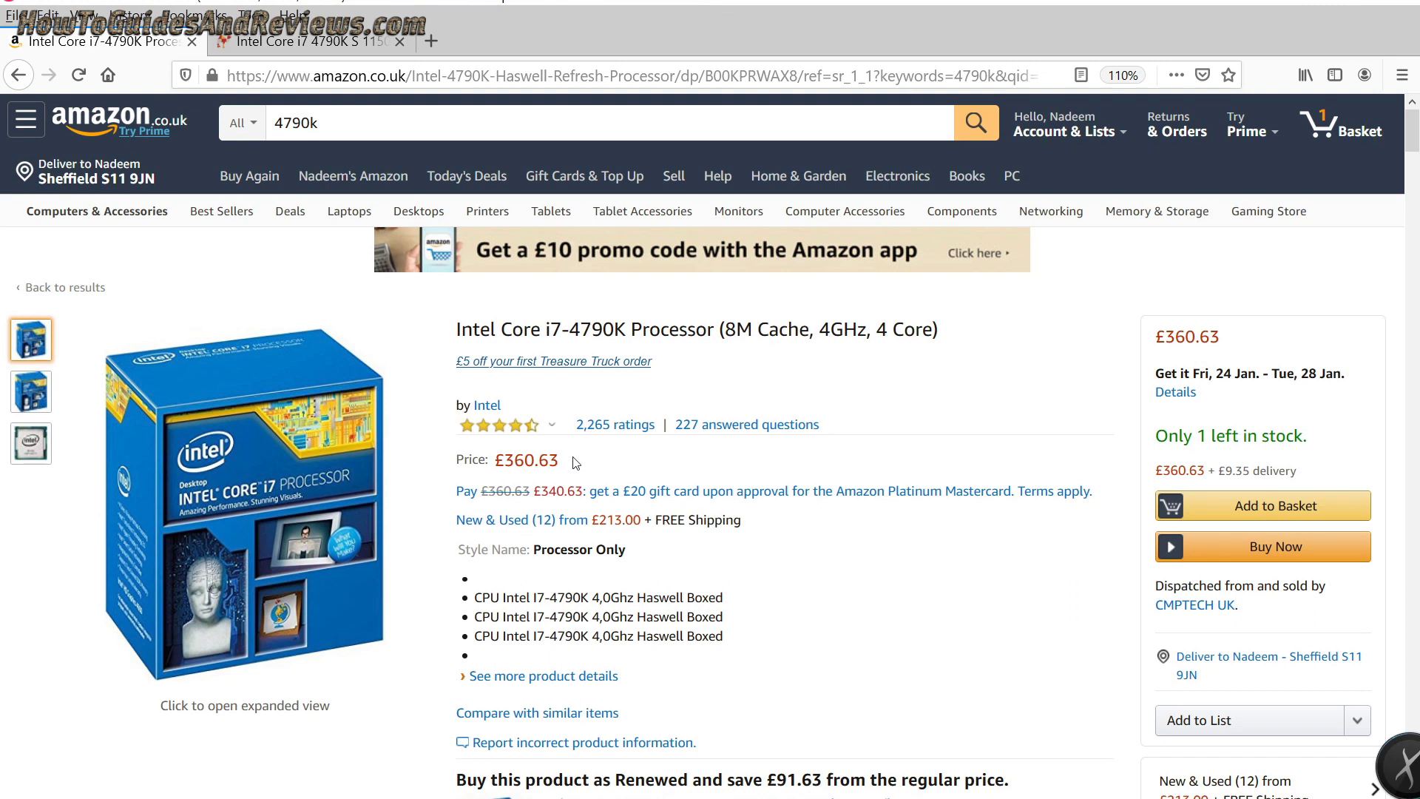
# Step: Recheck the 4790K camelcamelcamel price chart, finishing on the Amazon 4790k search results
pyautogui.hotkey('ctrl', 'Tab')
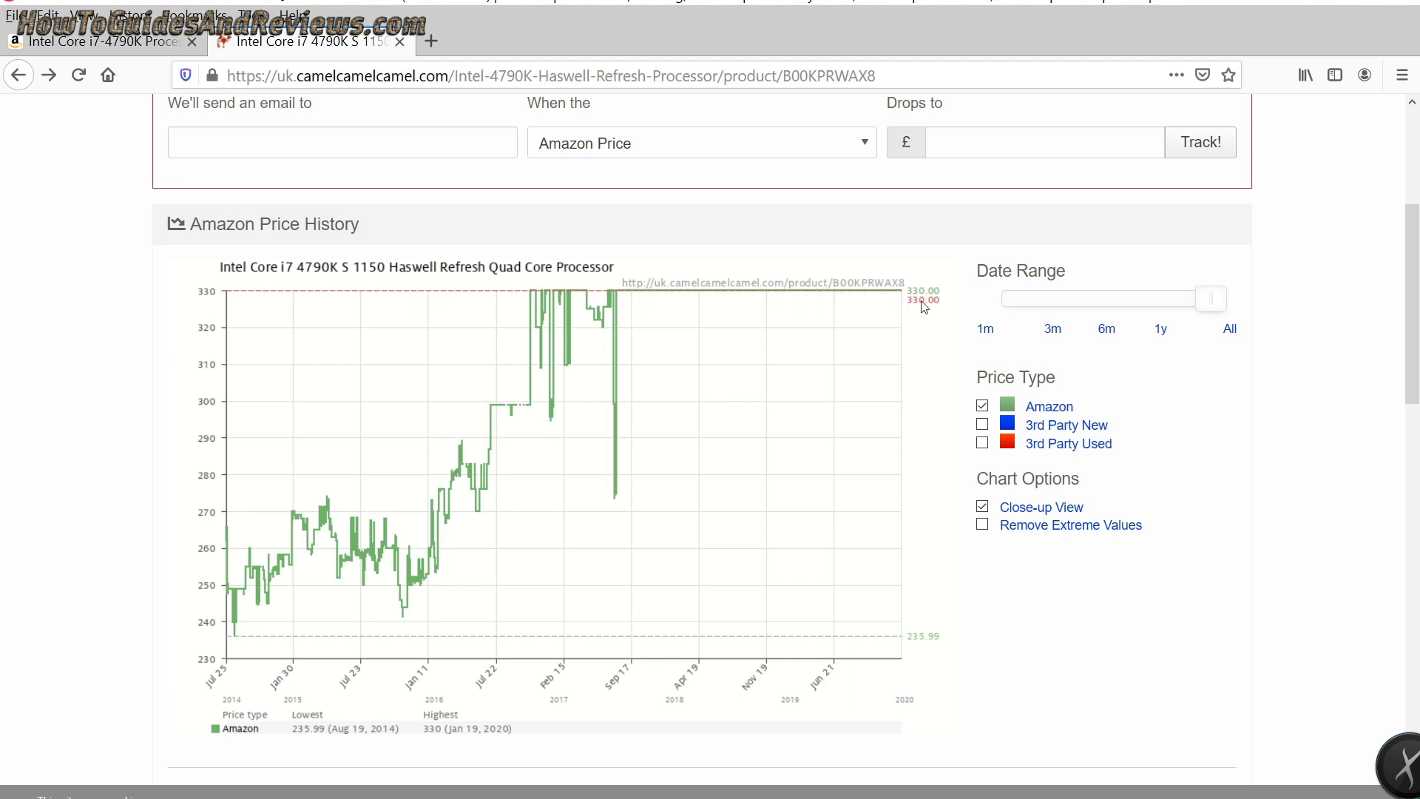
pyautogui.click(104, 41)
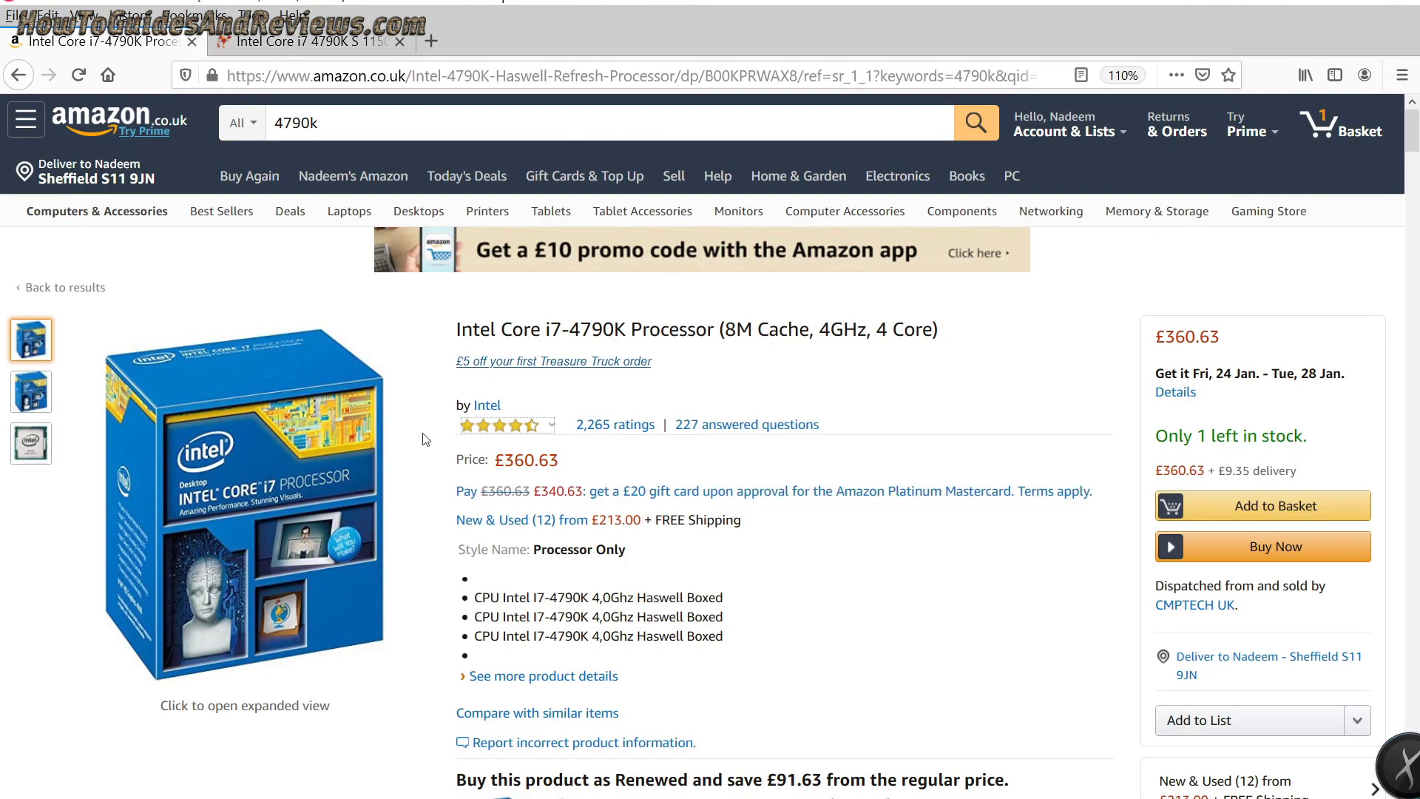
pyautogui.click(19, 76)
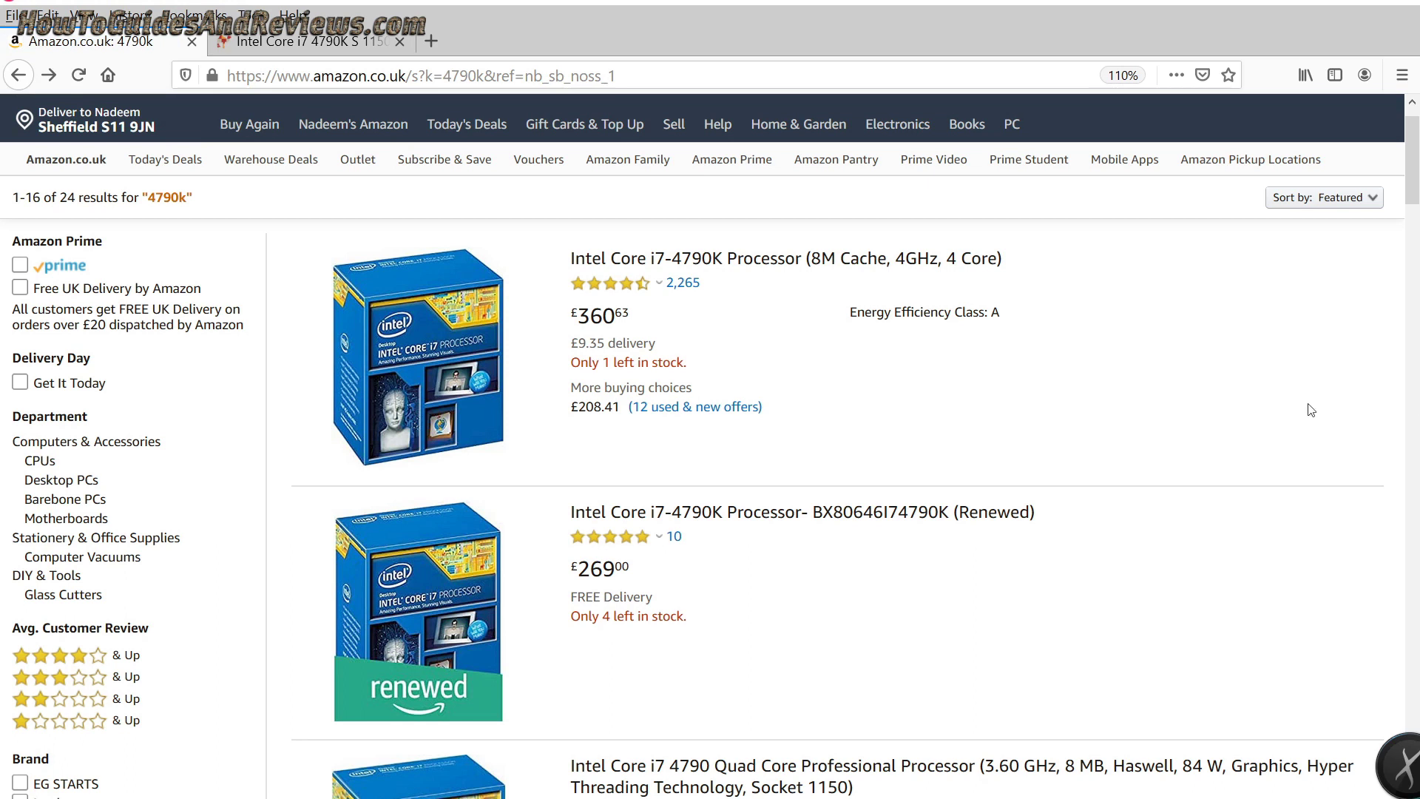
pyautogui.click(303, 54)
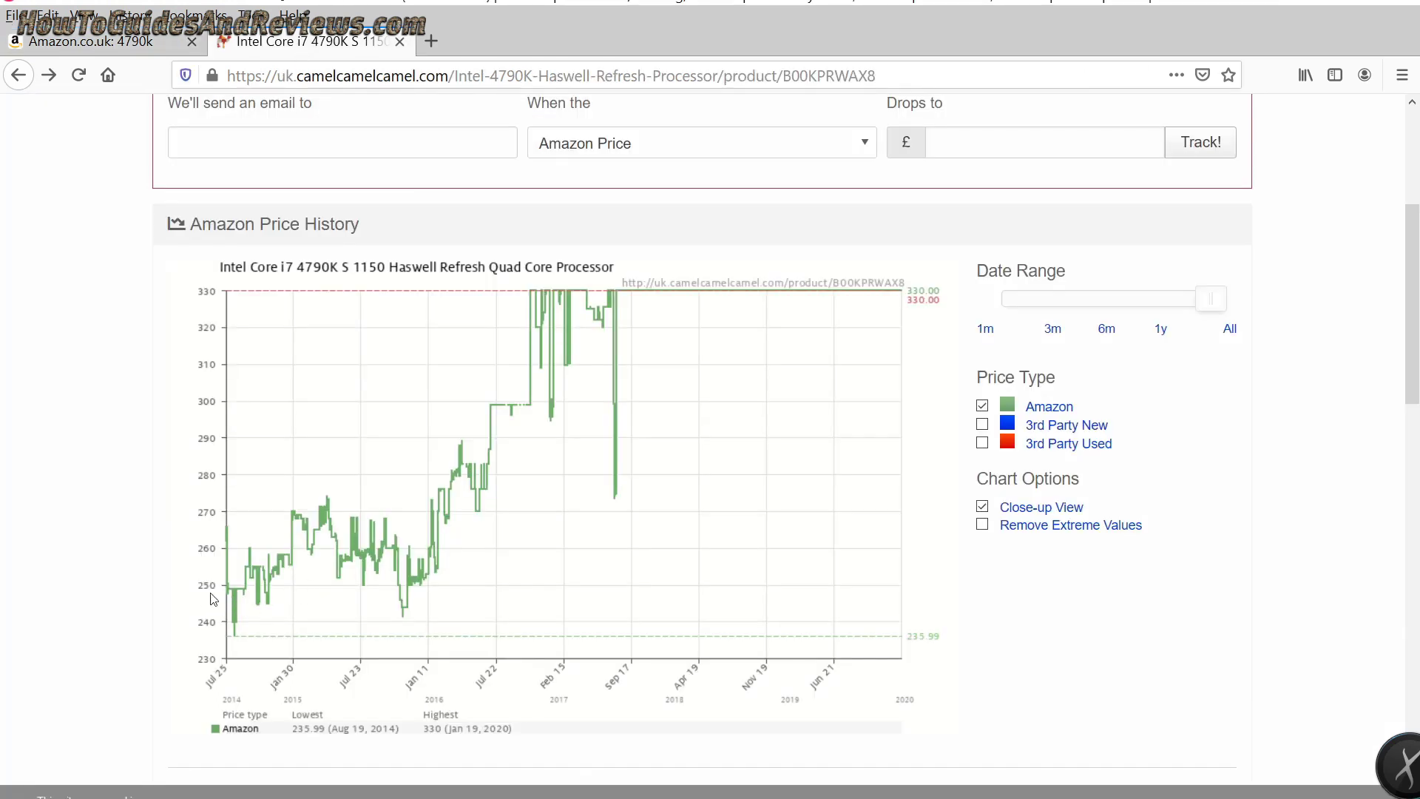
pyautogui.click(114, 46)
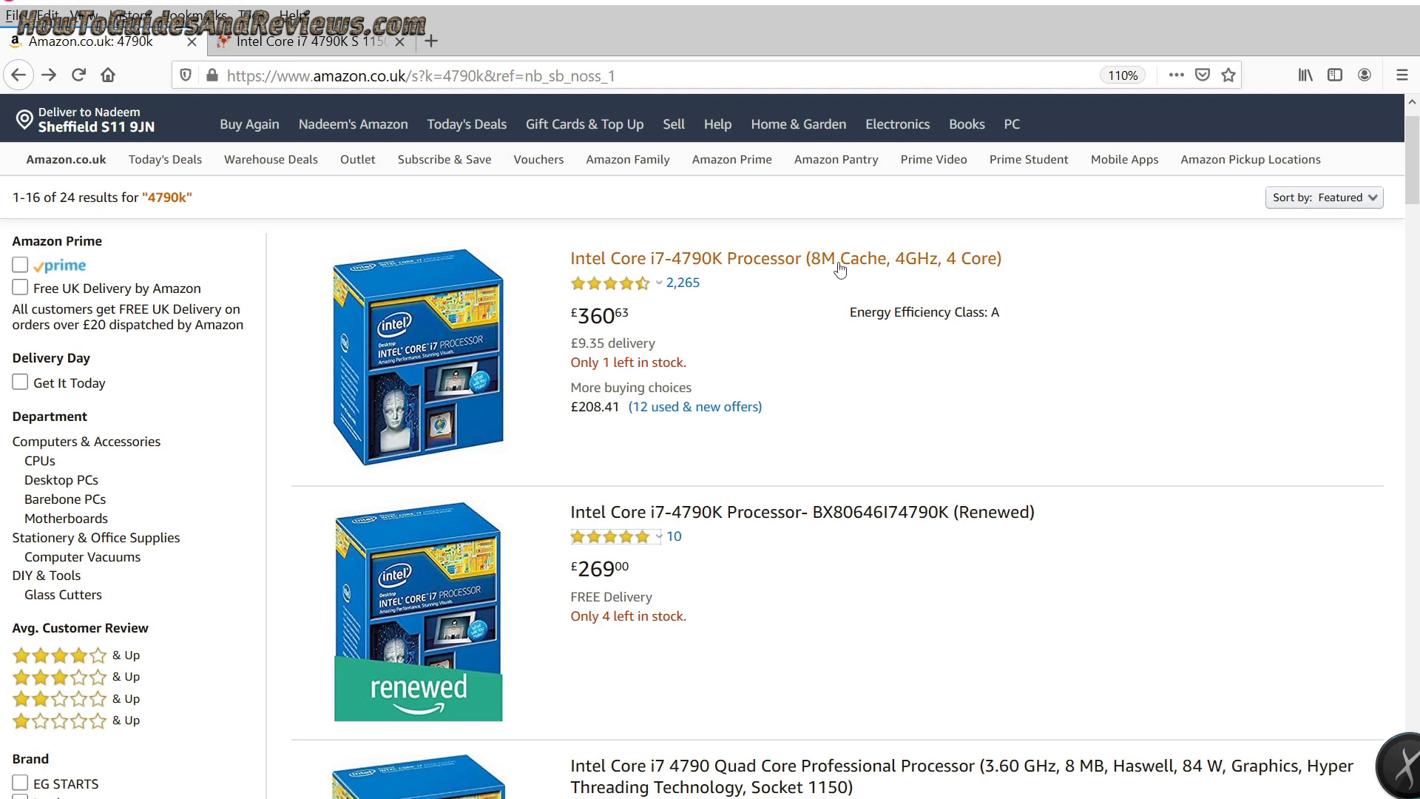
# Step: In the Excel CPU table, inspect the i7 4790k's single-core score and core count
pyautogui.moveTo(479, 4)
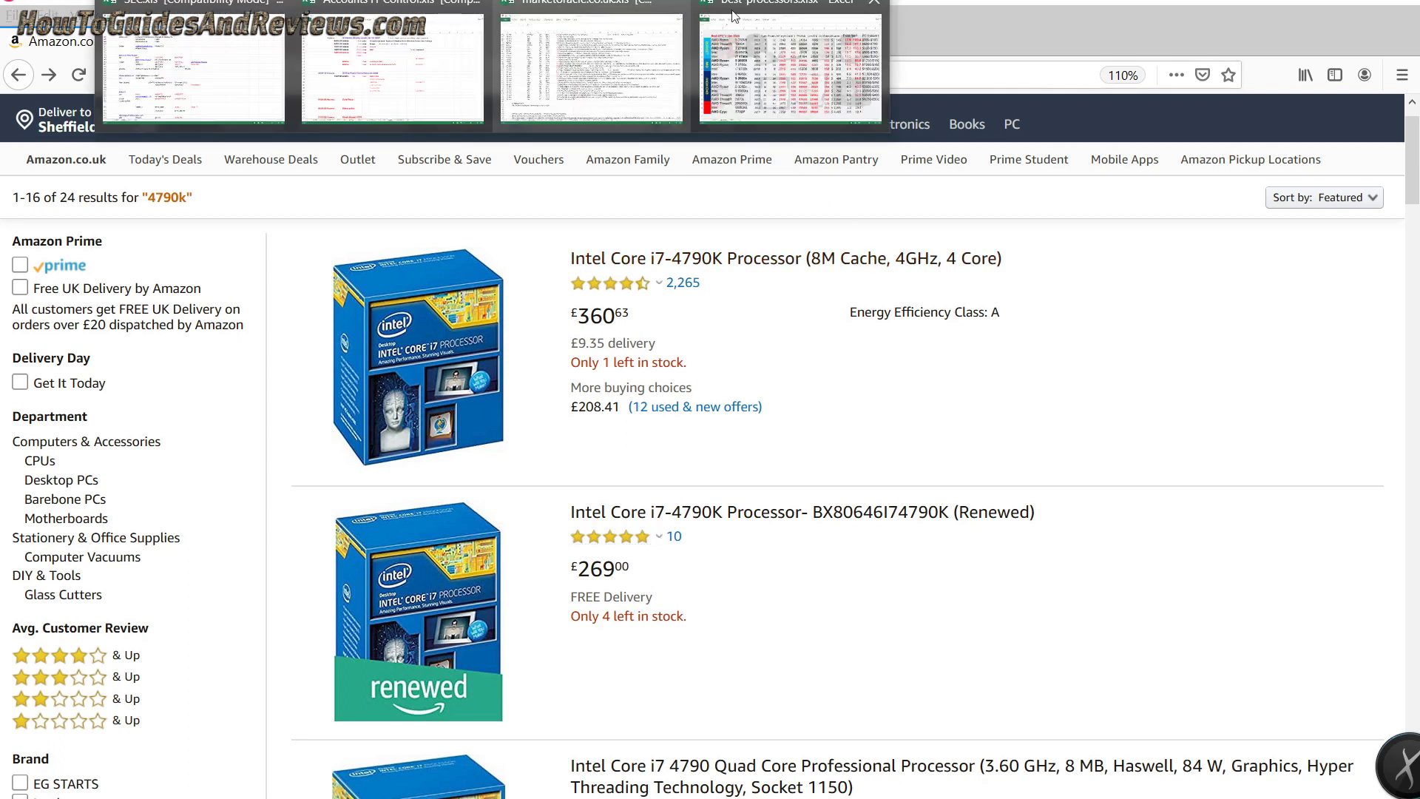
pyautogui.click(791, 66)
pyautogui.click(647, 285)
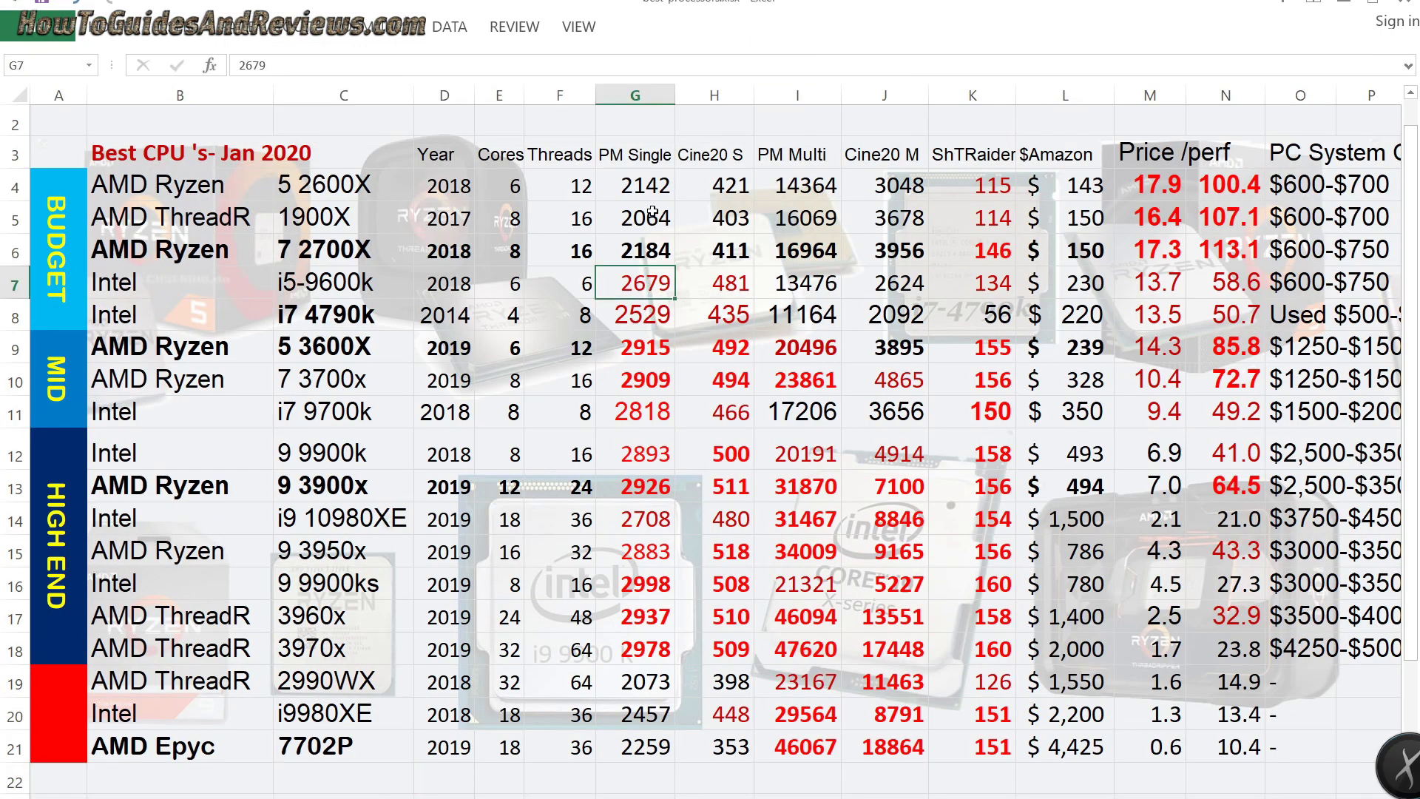
pyautogui.click(650, 302)
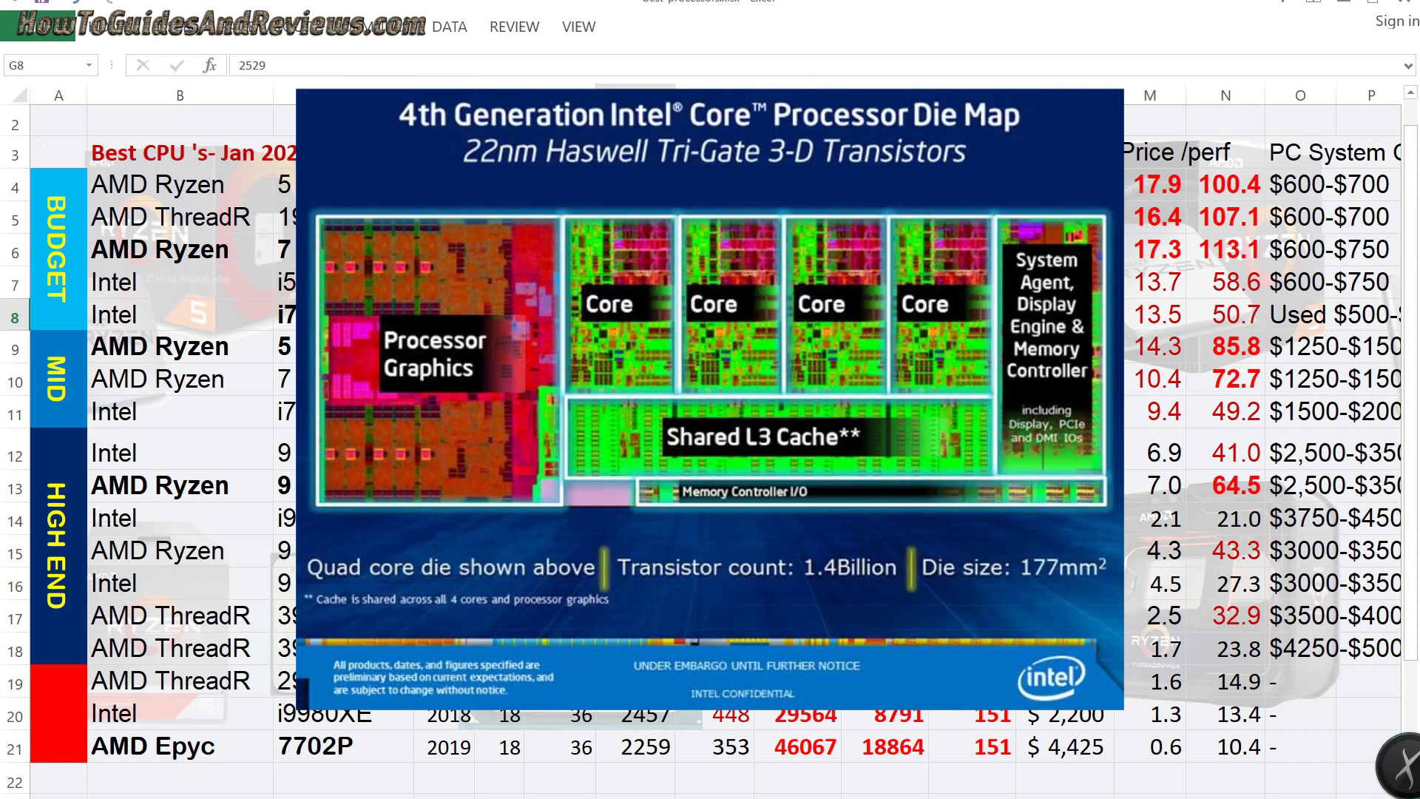
pyautogui.click(499, 314)
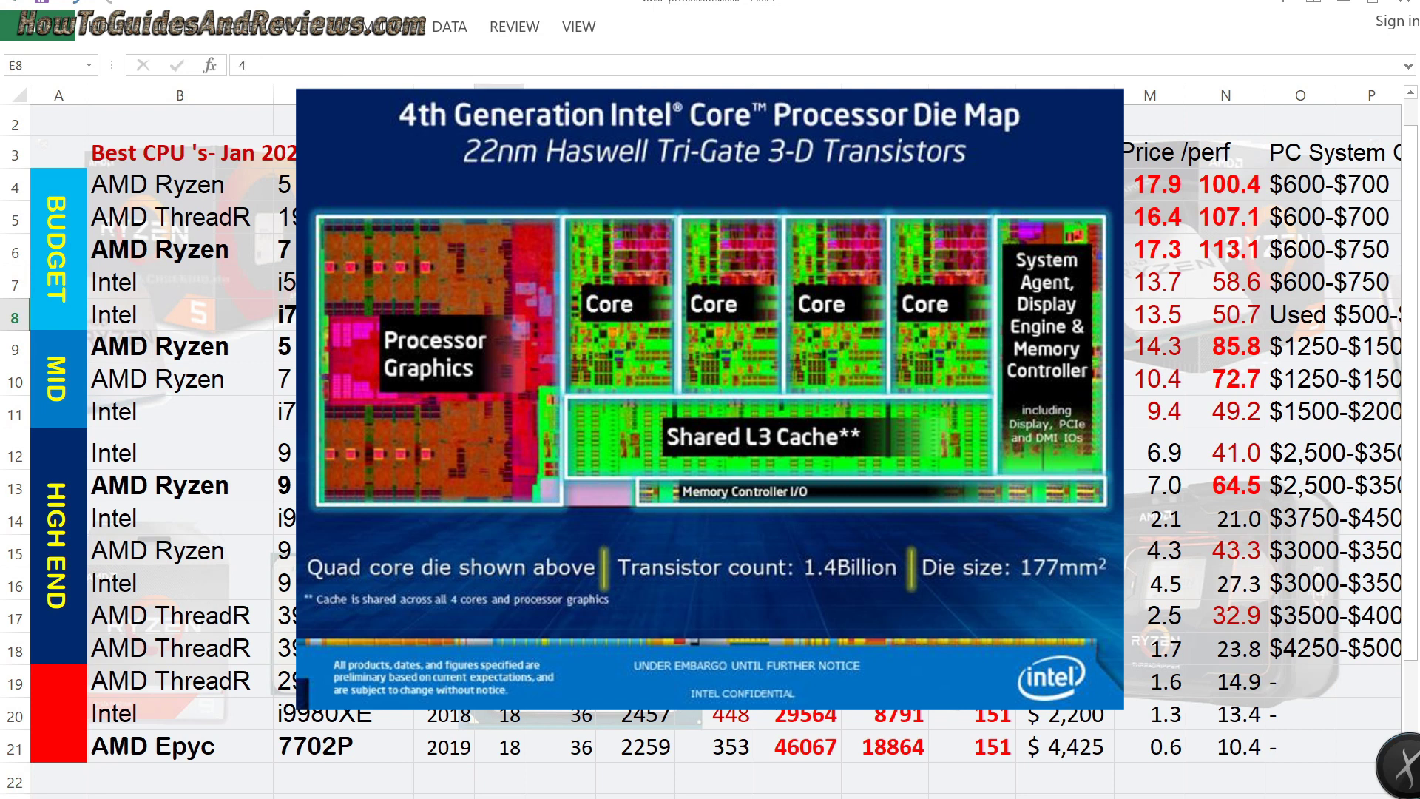
pyautogui.click(636, 314)
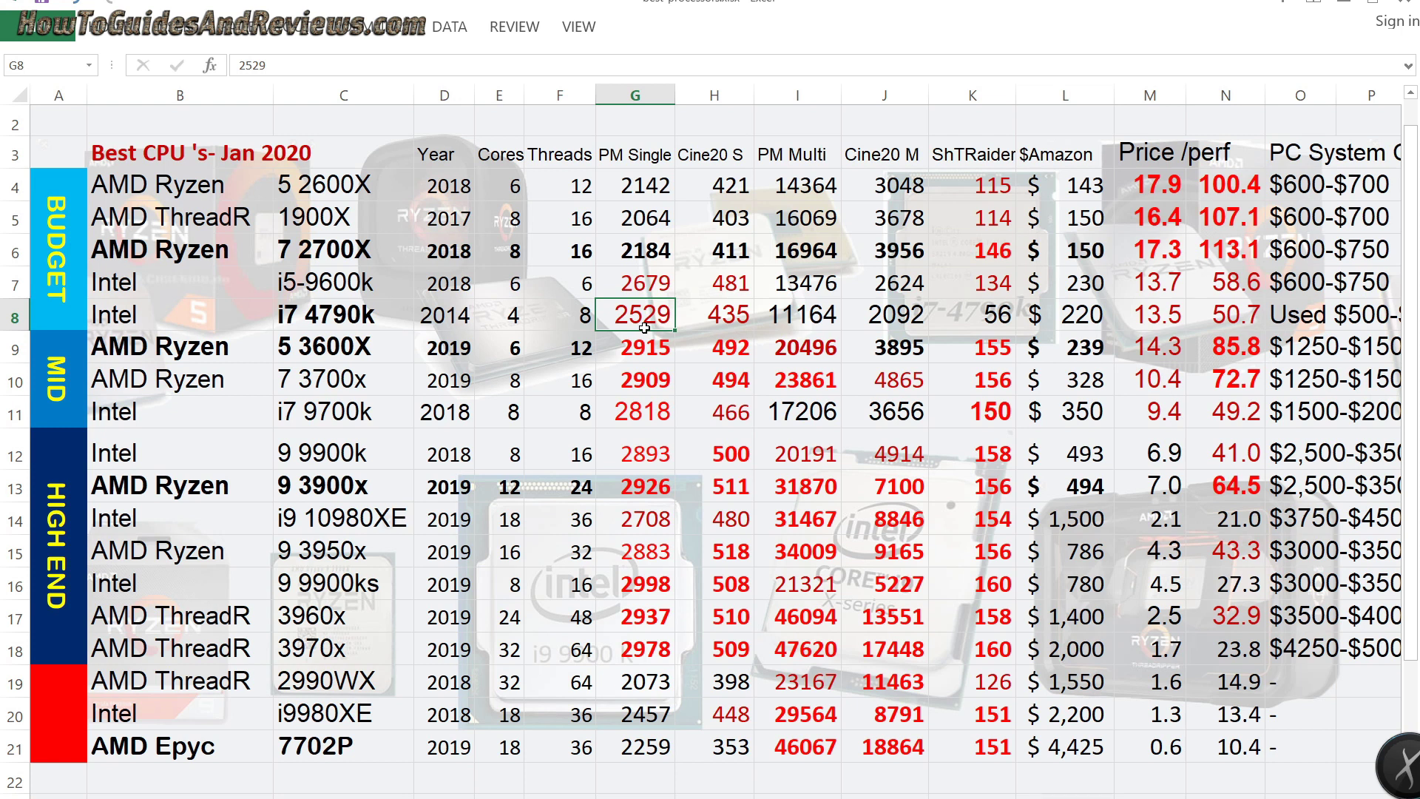
pyautogui.click(499, 313)
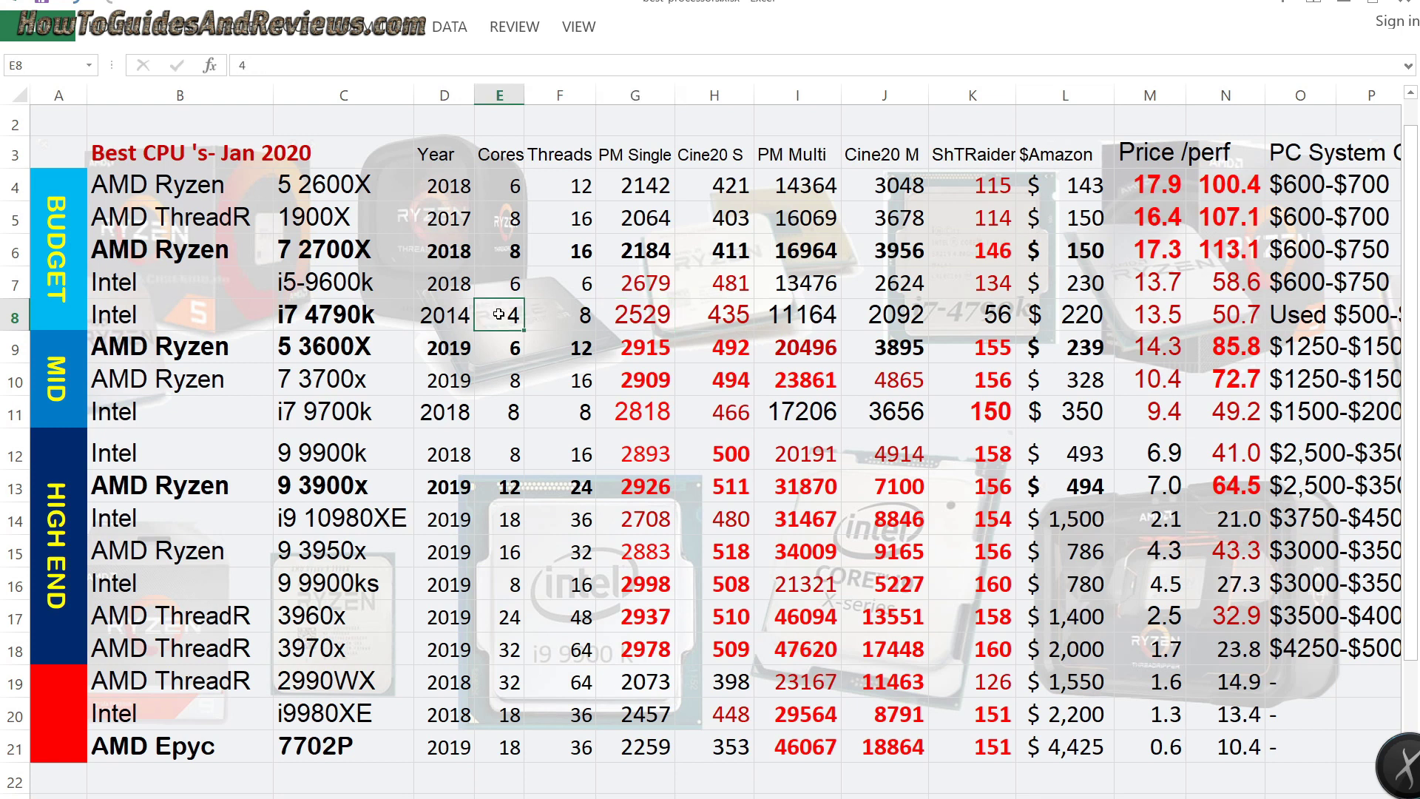
pyautogui.click(630, 313)
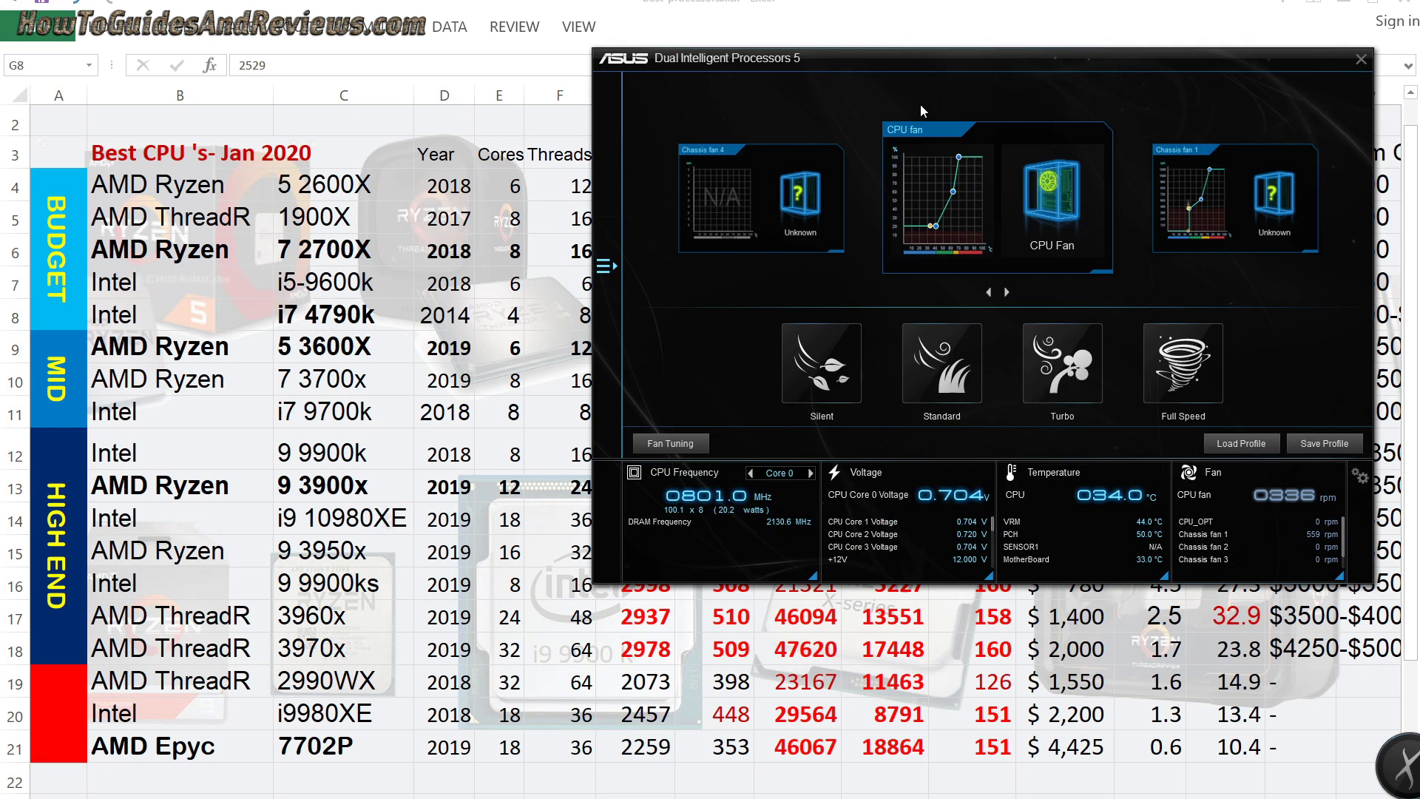
# Step: Open and close the ASUS DIP5 side menu and reposition its window on screen
pyautogui.click(610, 267)
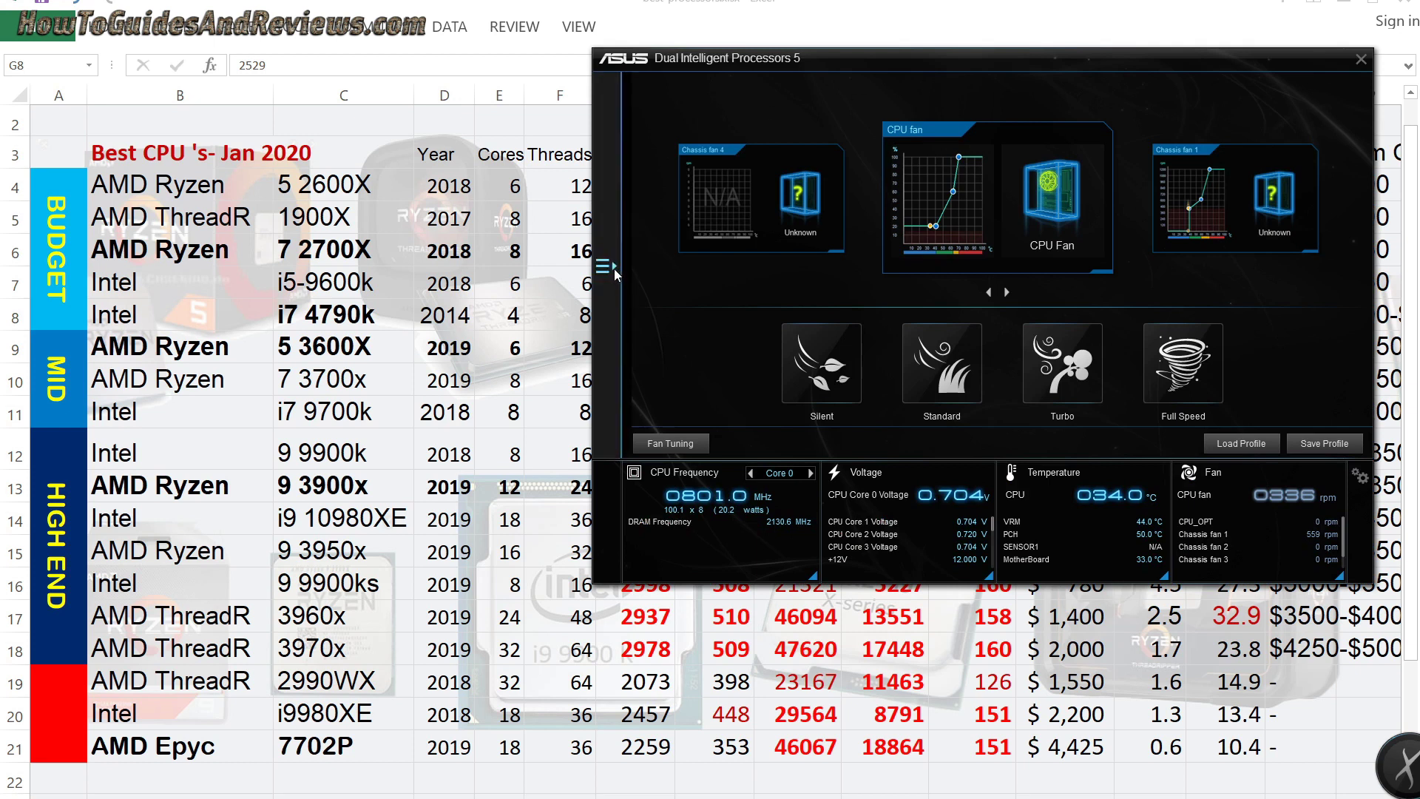
pyautogui.click(813, 266)
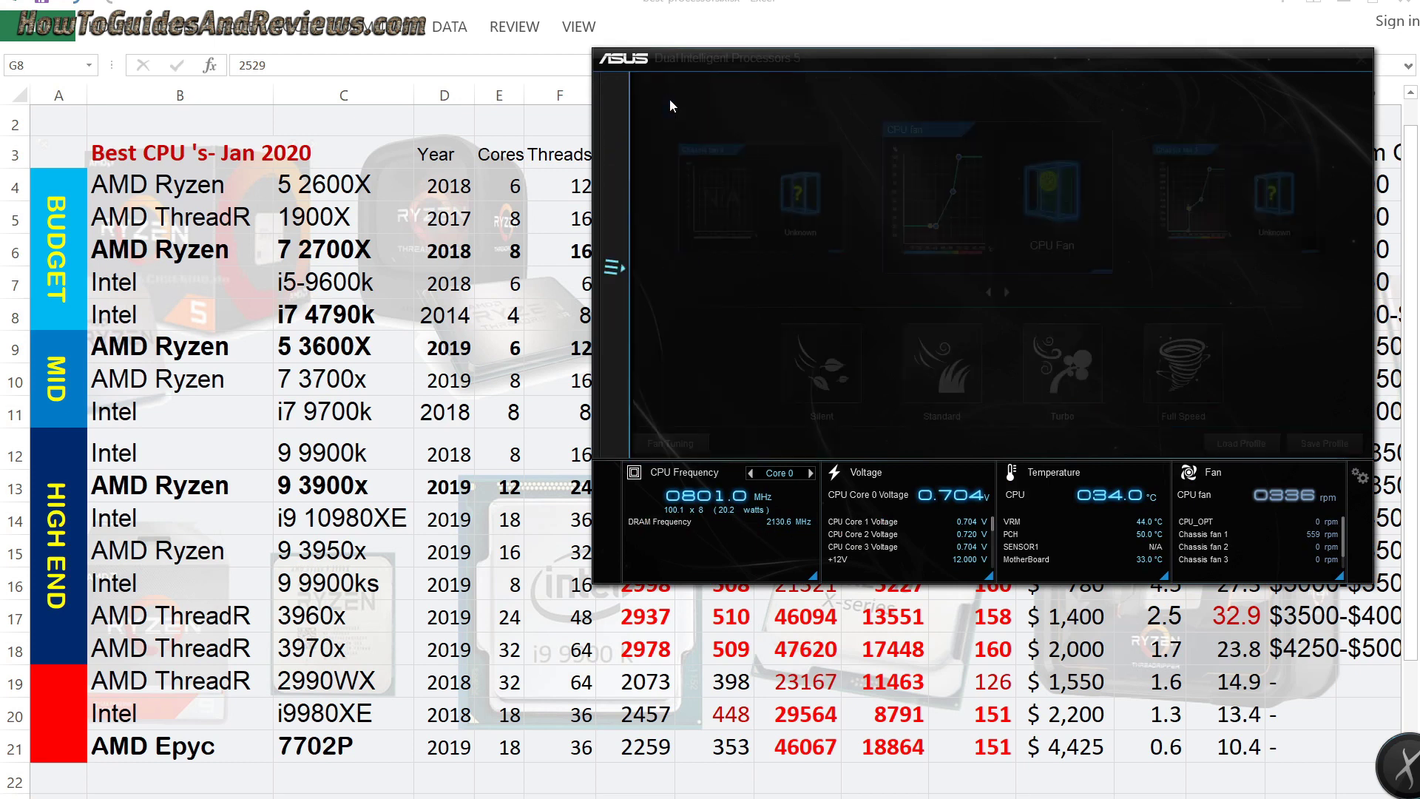
pyautogui.moveTo(1340, 63); pyautogui.dragTo(584, 106)
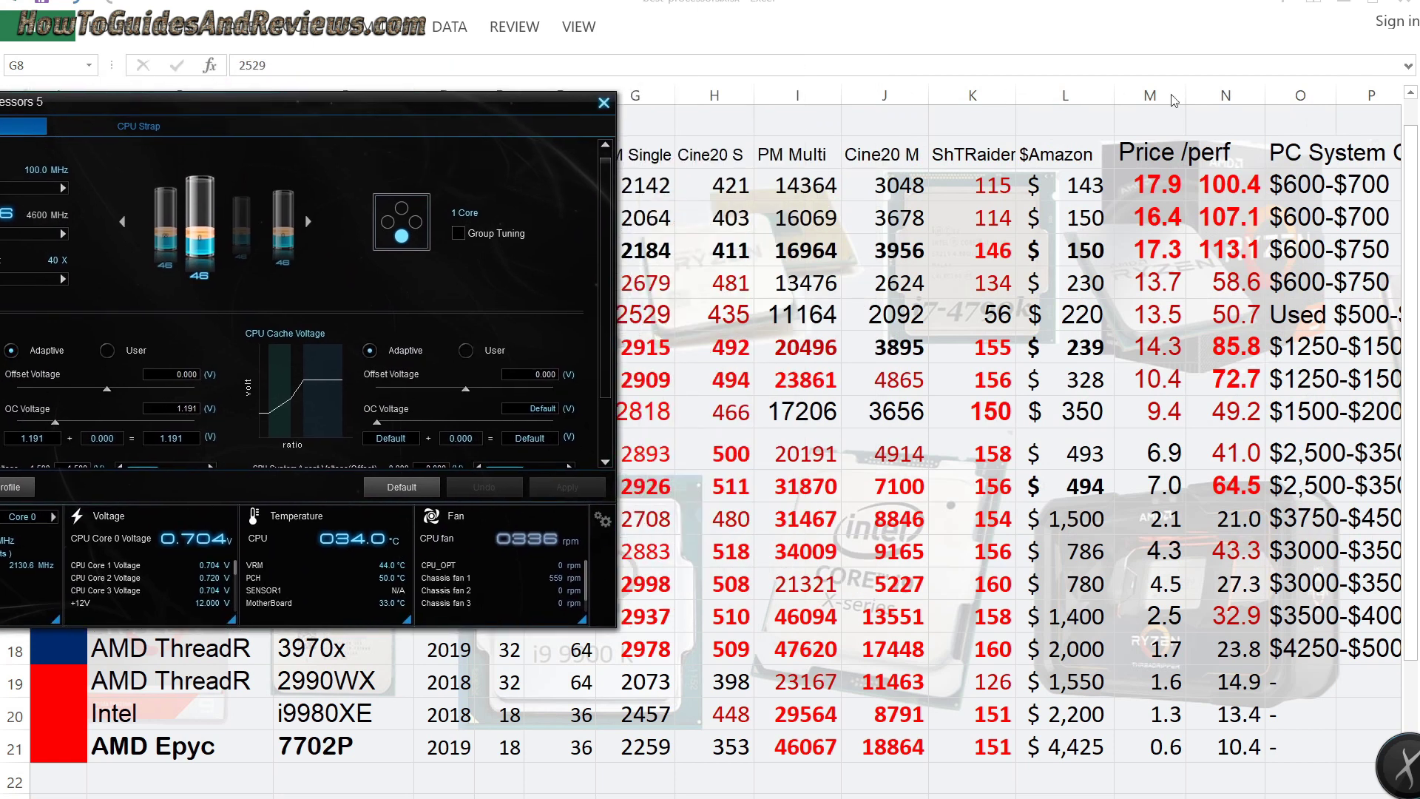
pyautogui.moveTo(491, 115); pyautogui.dragTo(808, 124)
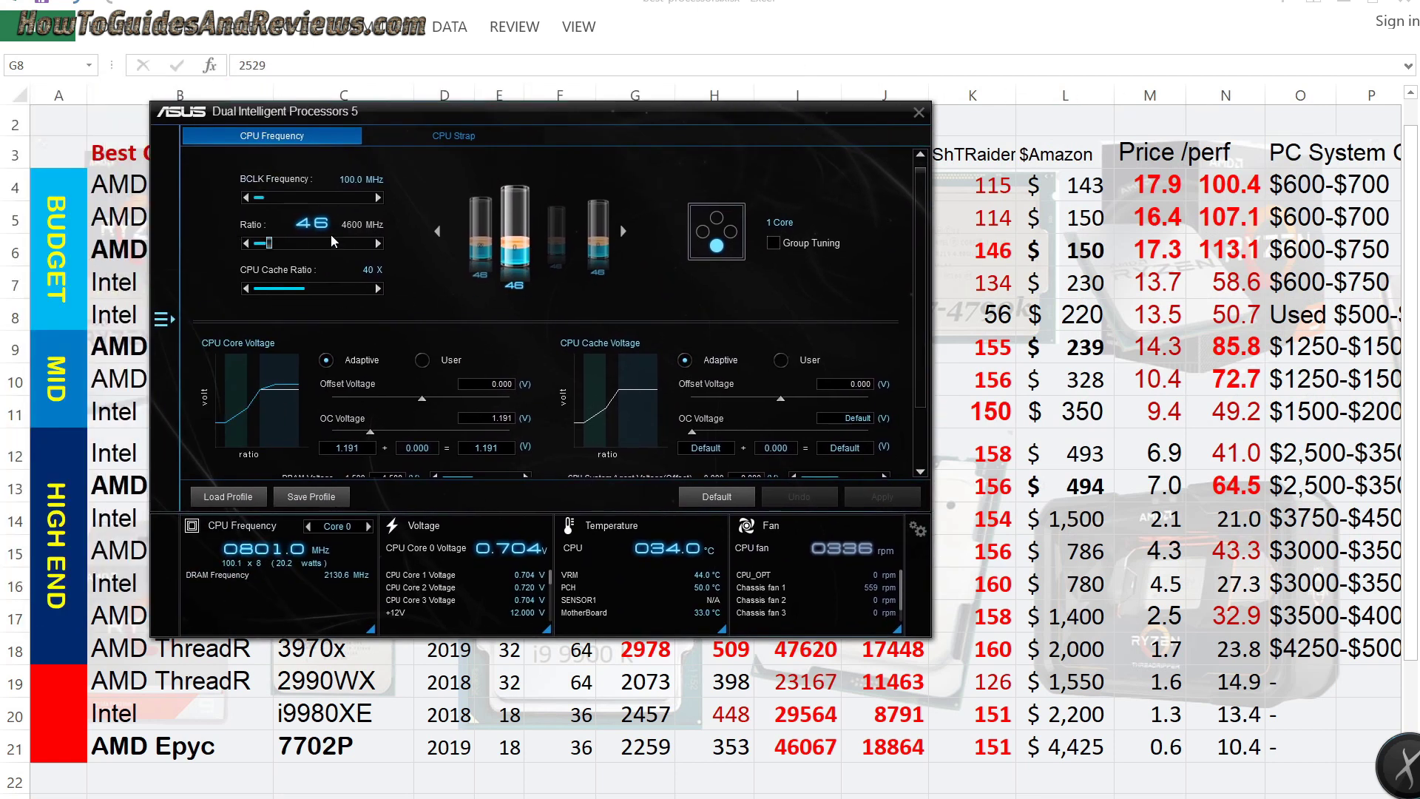
# Step: View the per-core voltage graphs and CPU usage readout, then leave the ASUS utility
pyautogui.moveTo(304, 249)
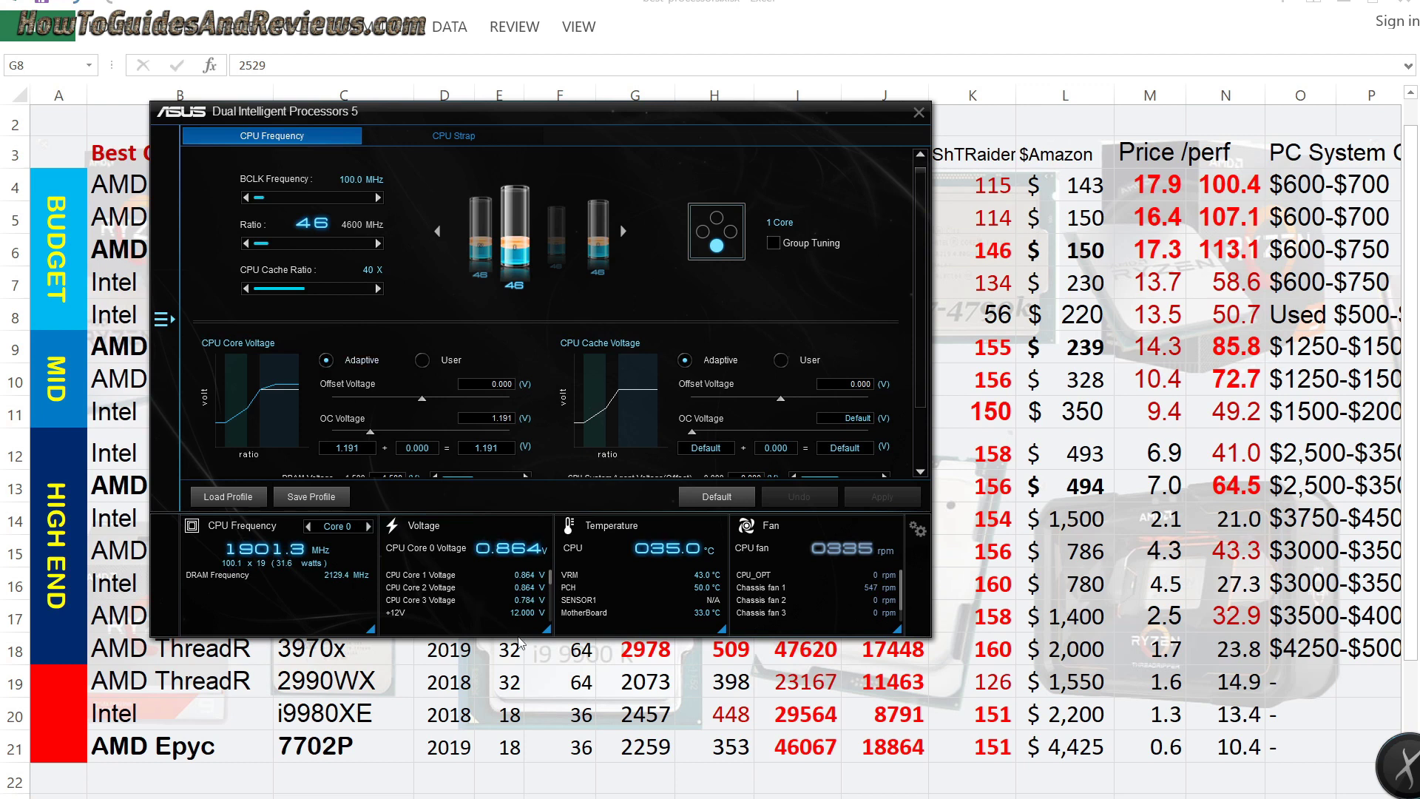
pyautogui.click(548, 629)
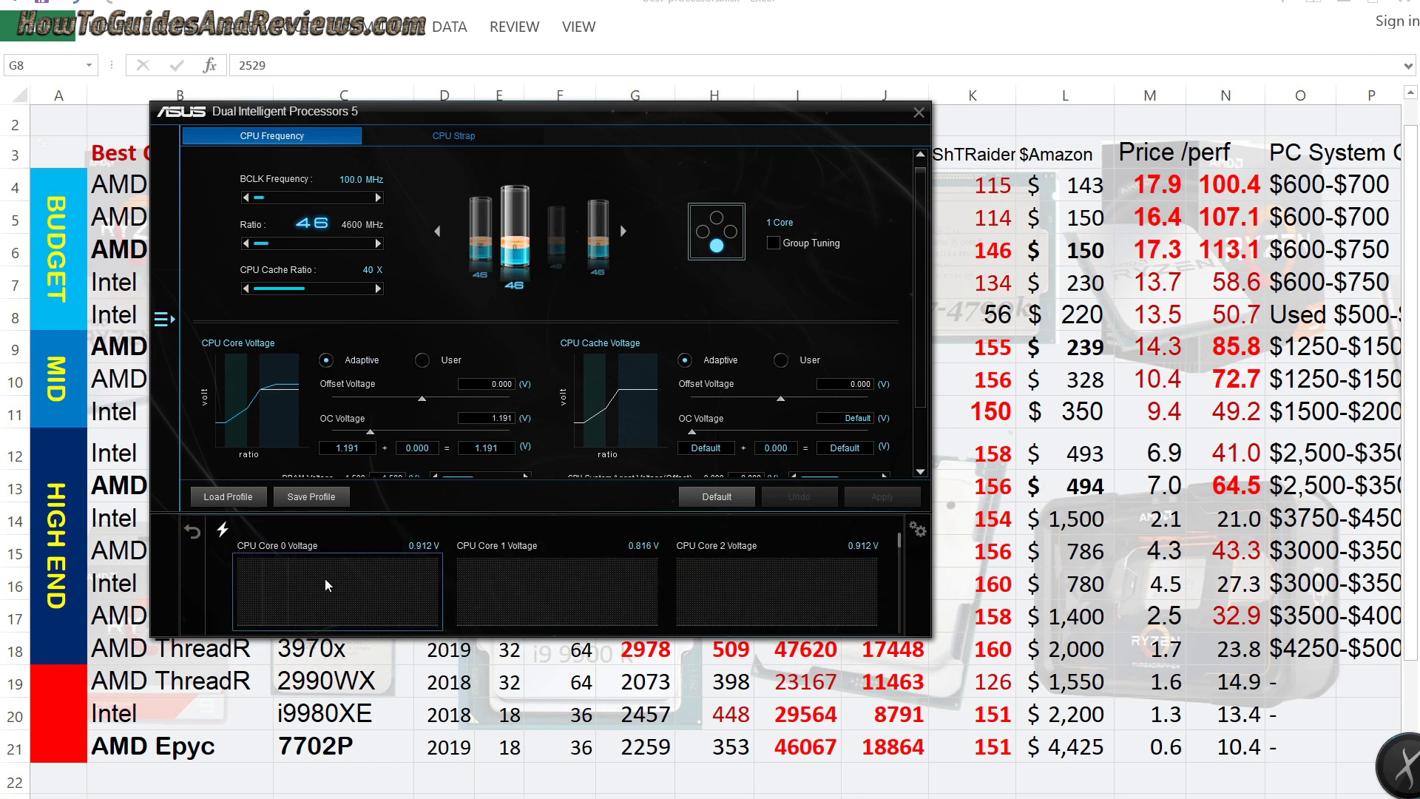
pyautogui.click(192, 531)
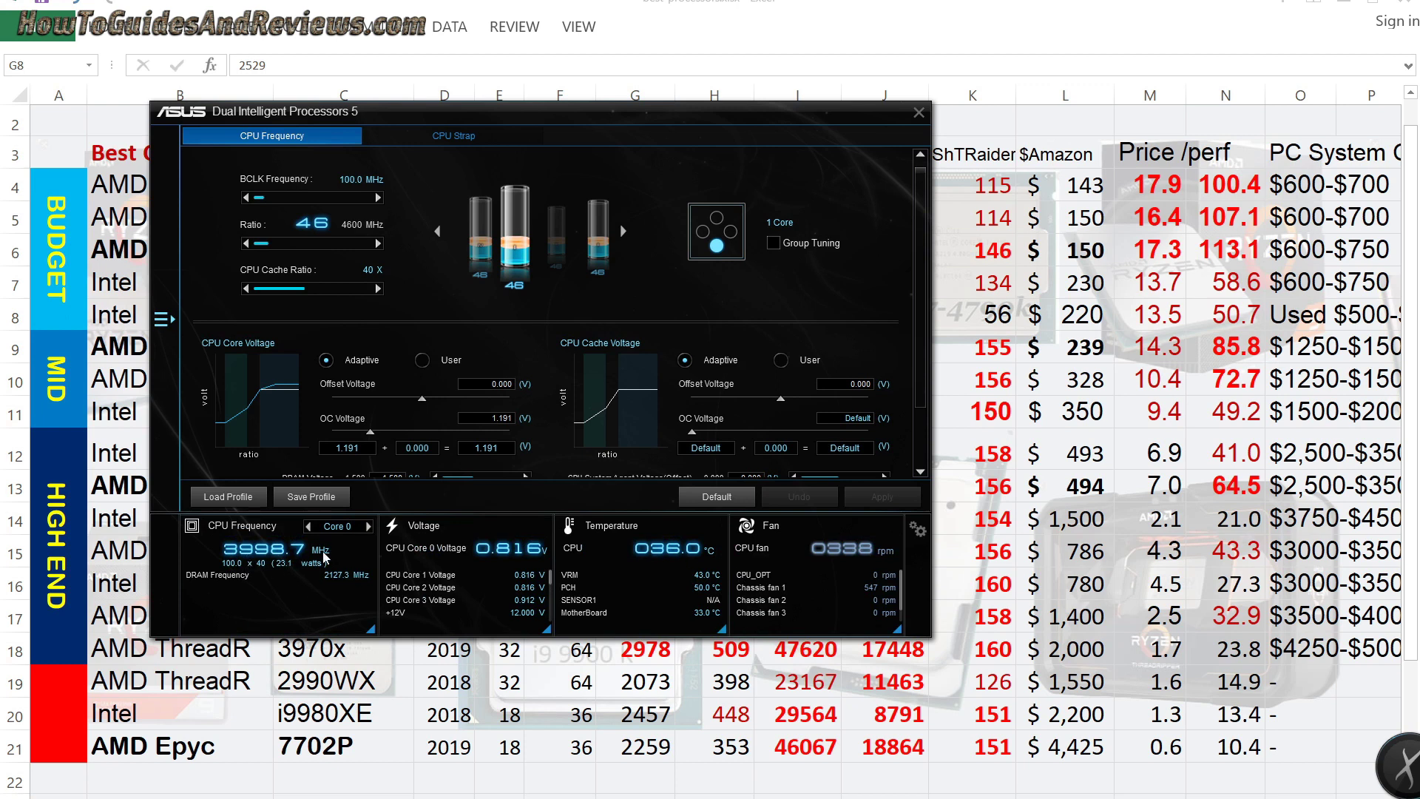
pyautogui.click(374, 630)
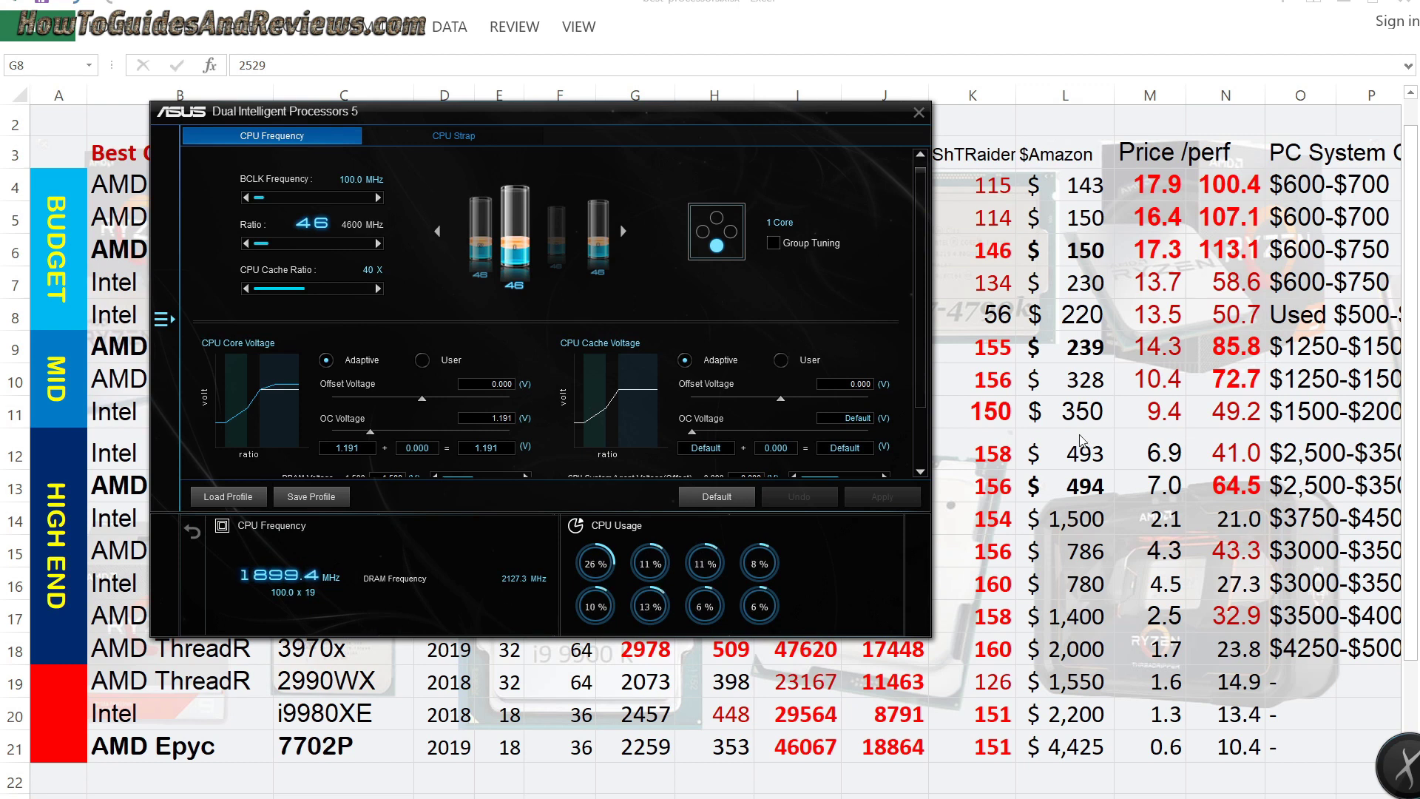
pyautogui.hotkey('alt', 'Tab')
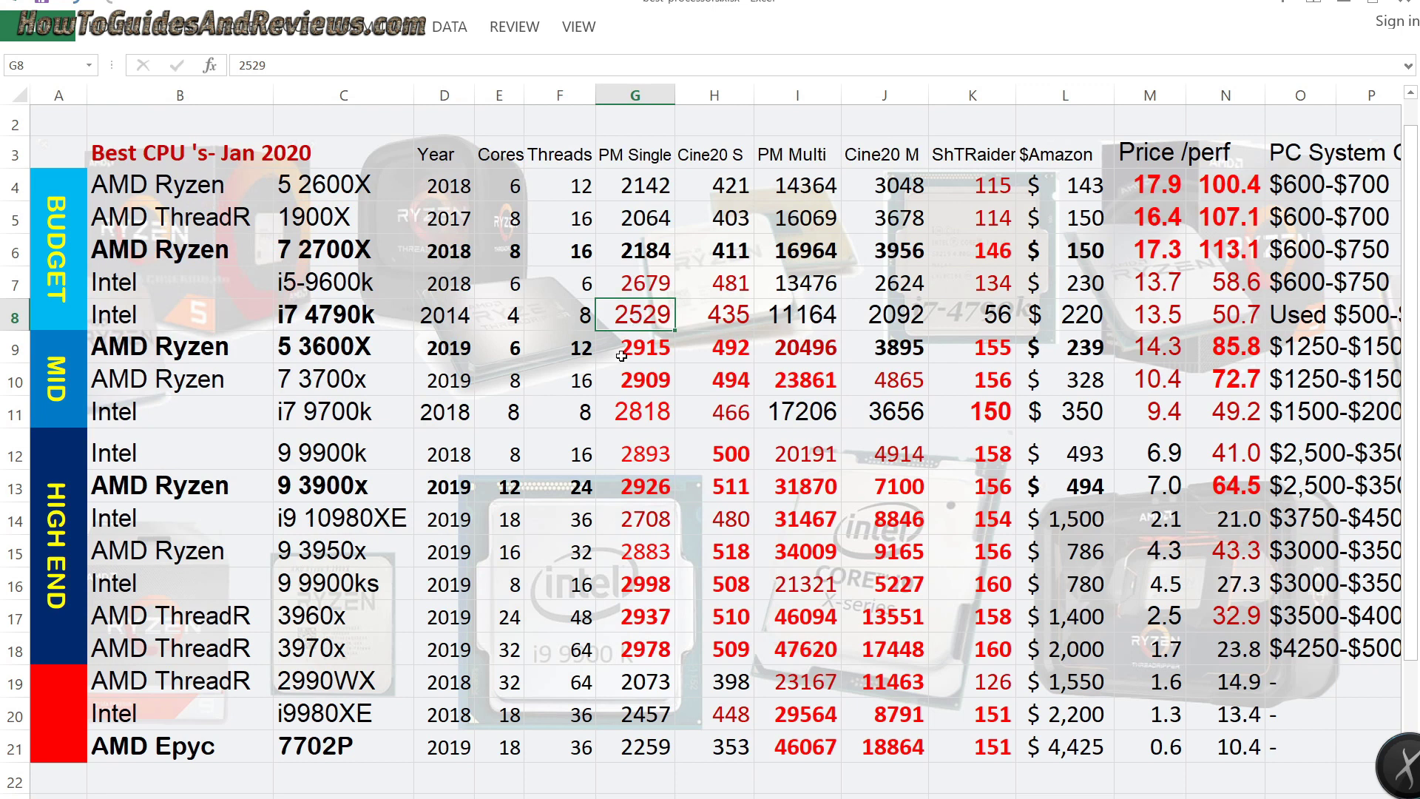
pyautogui.click(641, 339)
pyautogui.click(650, 302)
pyautogui.click(635, 589)
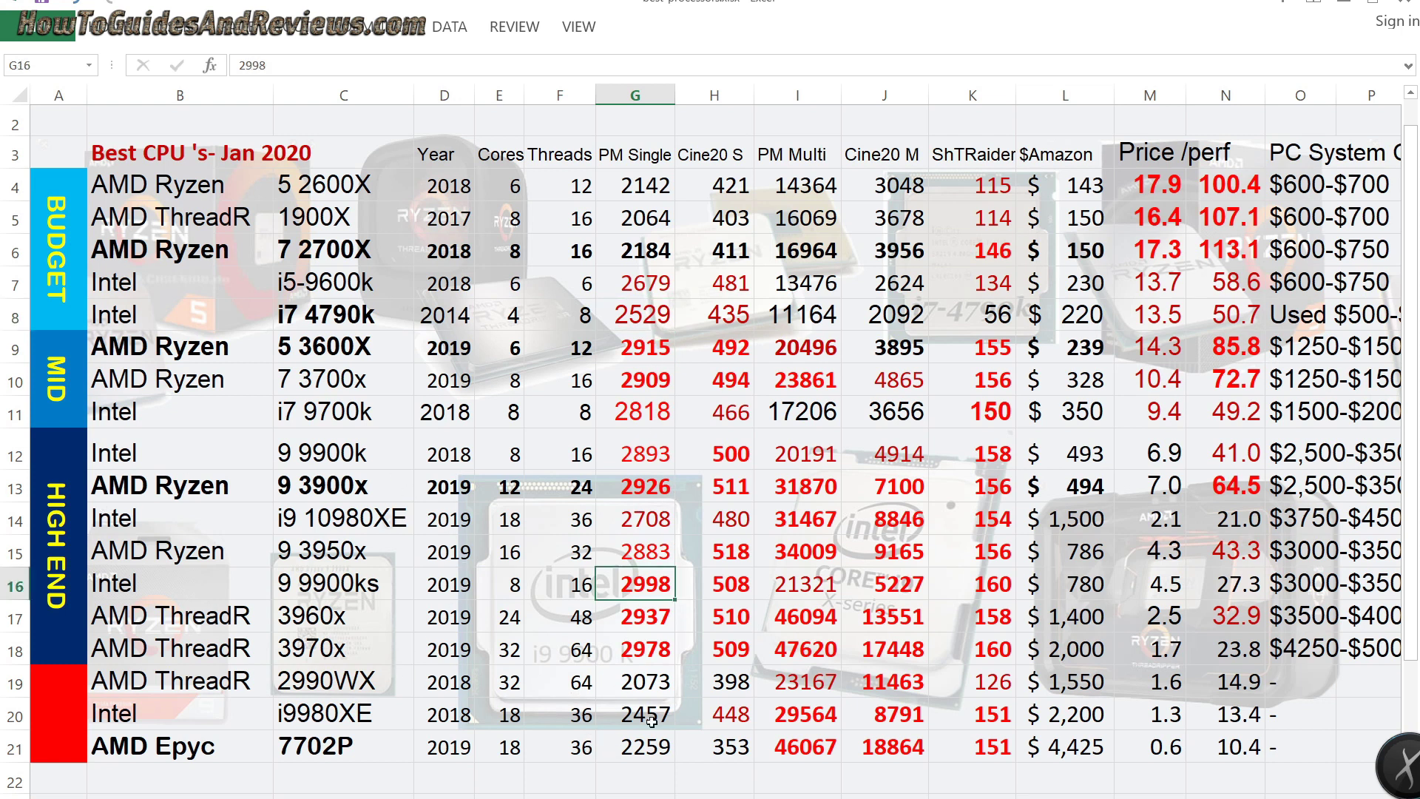
pyautogui.click(632, 326)
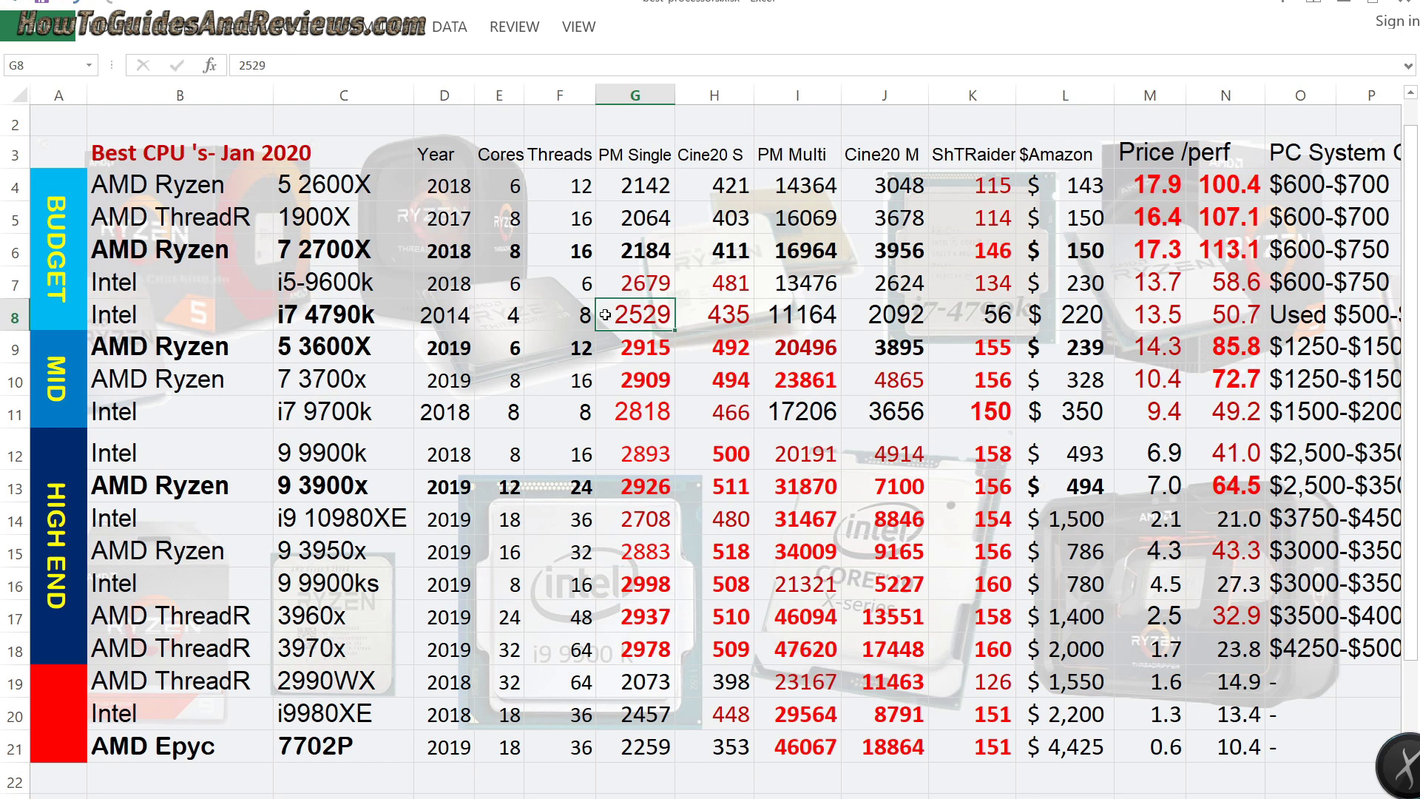
pyautogui.click(637, 769)
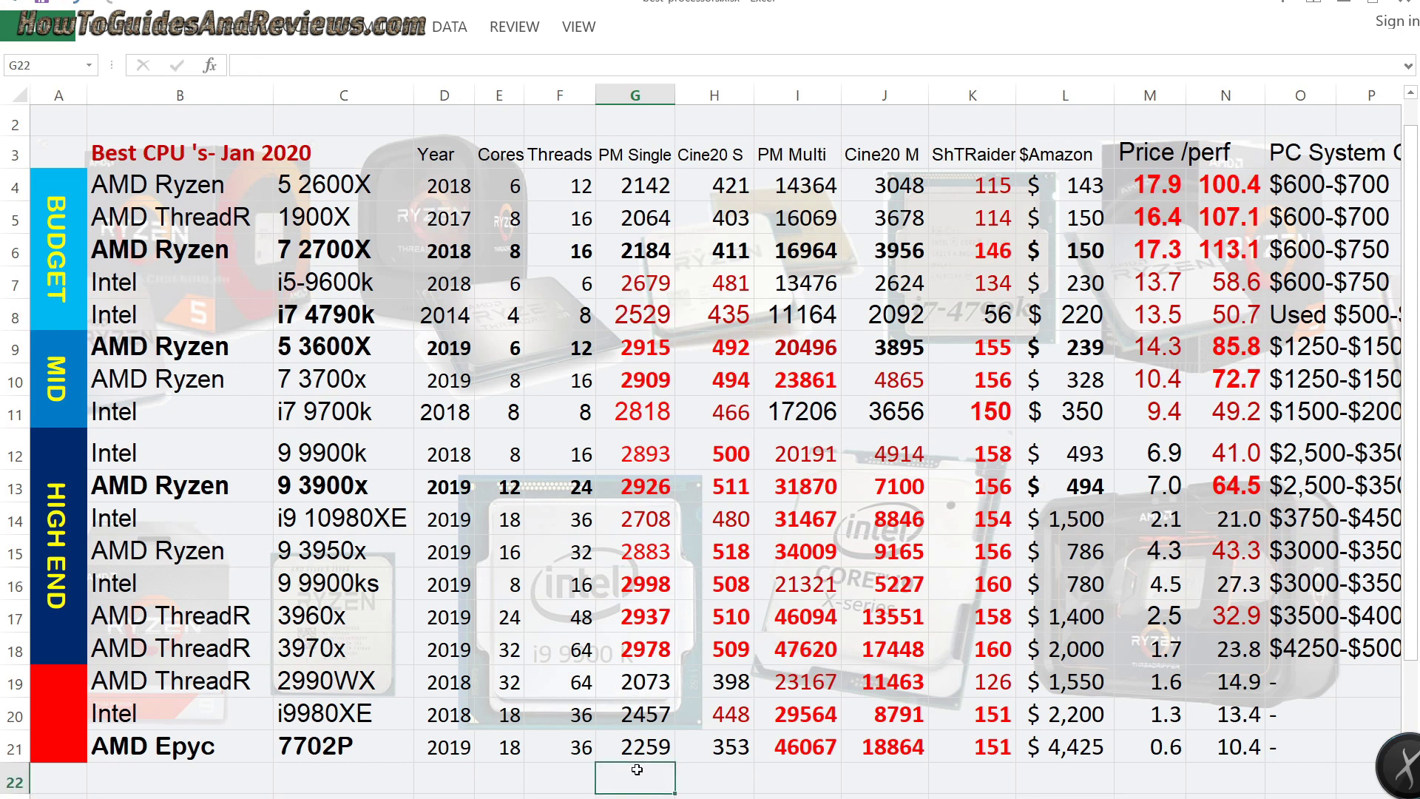
pyautogui.doubleClick(636, 769)
pyautogui.write('=')
pyautogui.press('Up')
pyautogui.press('Up')
pyautogui.press('Up')
pyautogui.press('Up')
pyautogui.press('Up')
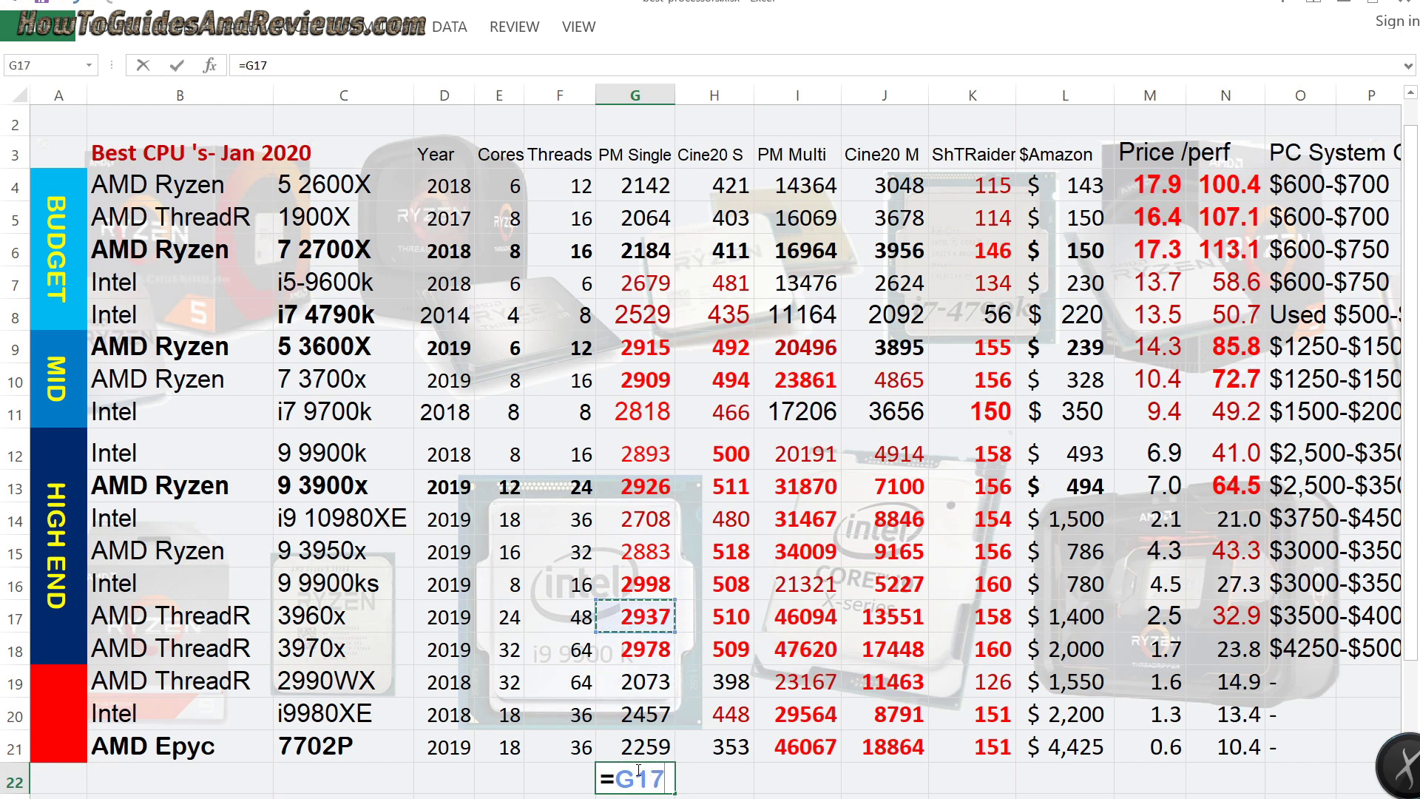
pyautogui.press('Up')
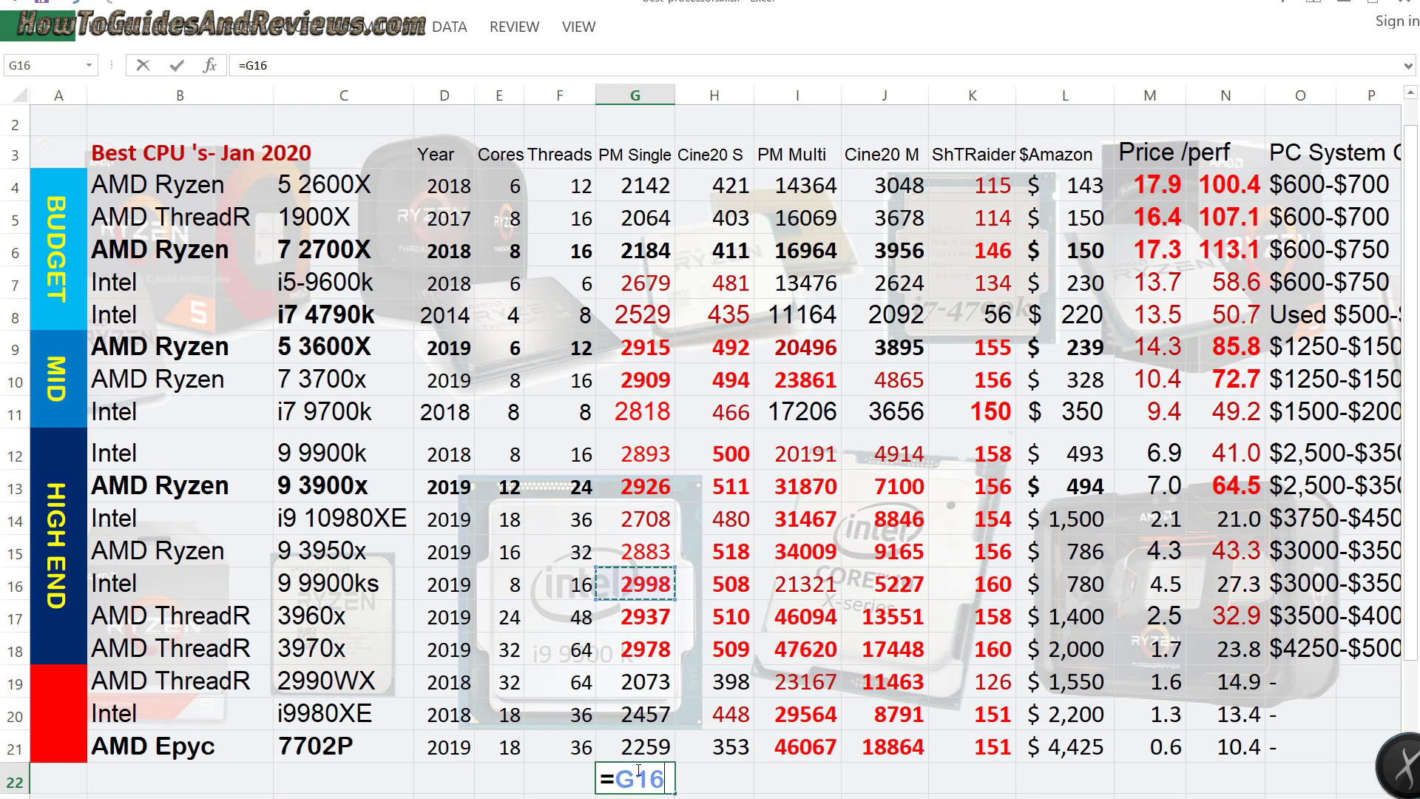
pyautogui.write('/')
pyautogui.press('Up')
pyautogui.press('Up')
pyautogui.press('Up')
pyautogui.press('Up')
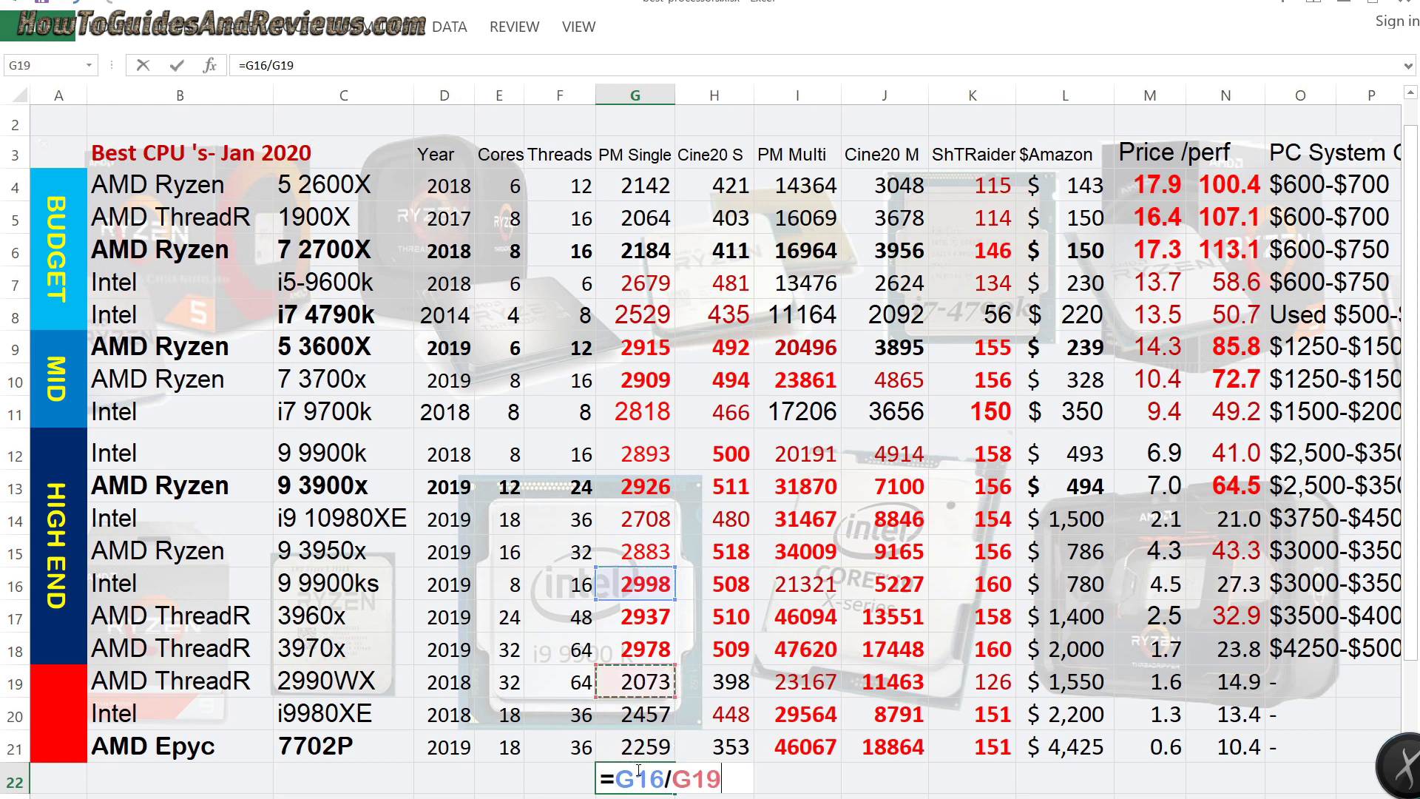
pyautogui.press('Up')
pyautogui.press('Up')
pyautogui.press('Up')
pyautogui.press('Up')
pyautogui.press('Up')
pyautogui.press('Up')
pyautogui.press('Up')
pyautogui.press('Up')
pyautogui.press('Up')
pyautogui.press('Up')
pyautogui.press('Return')
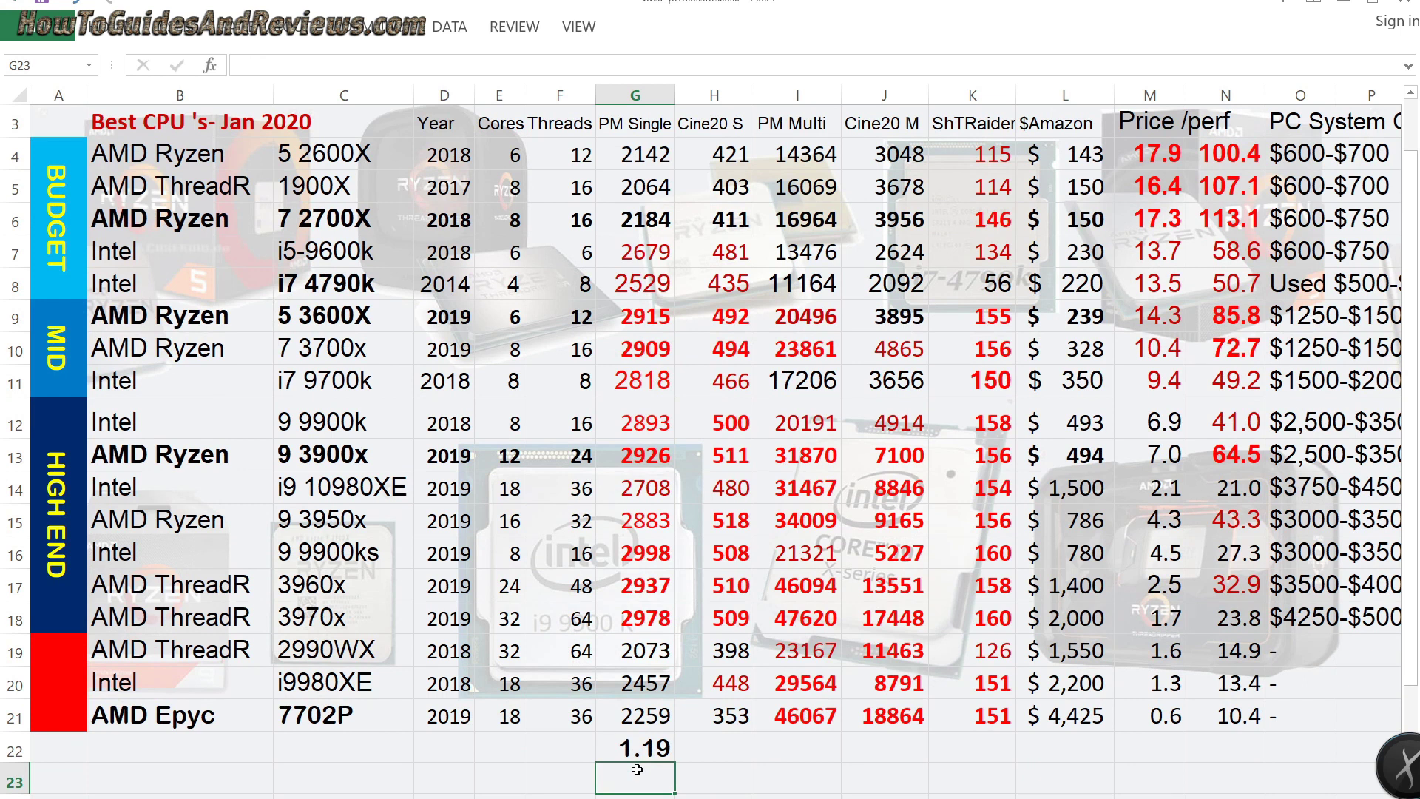
pyautogui.press('Up')
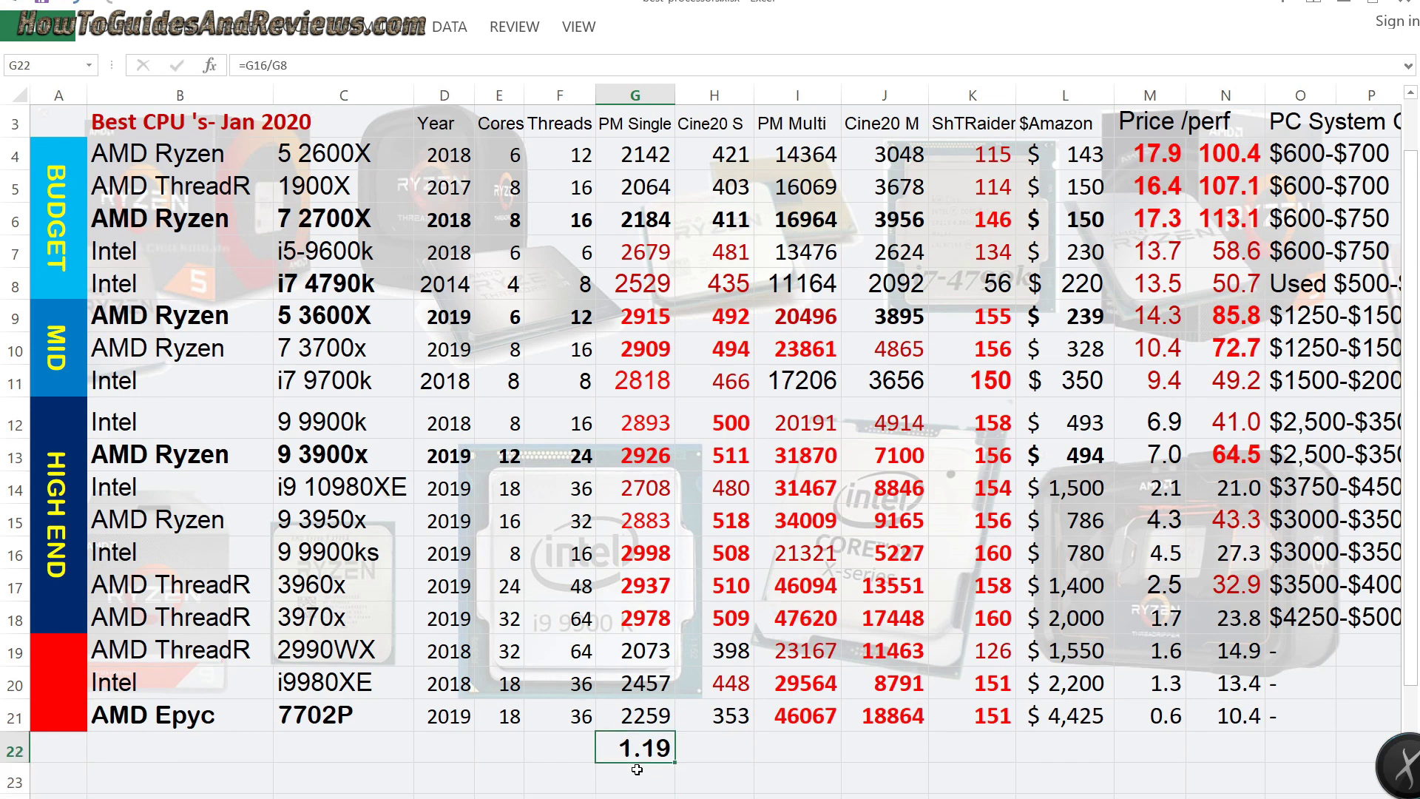
pyautogui.press('Delete')
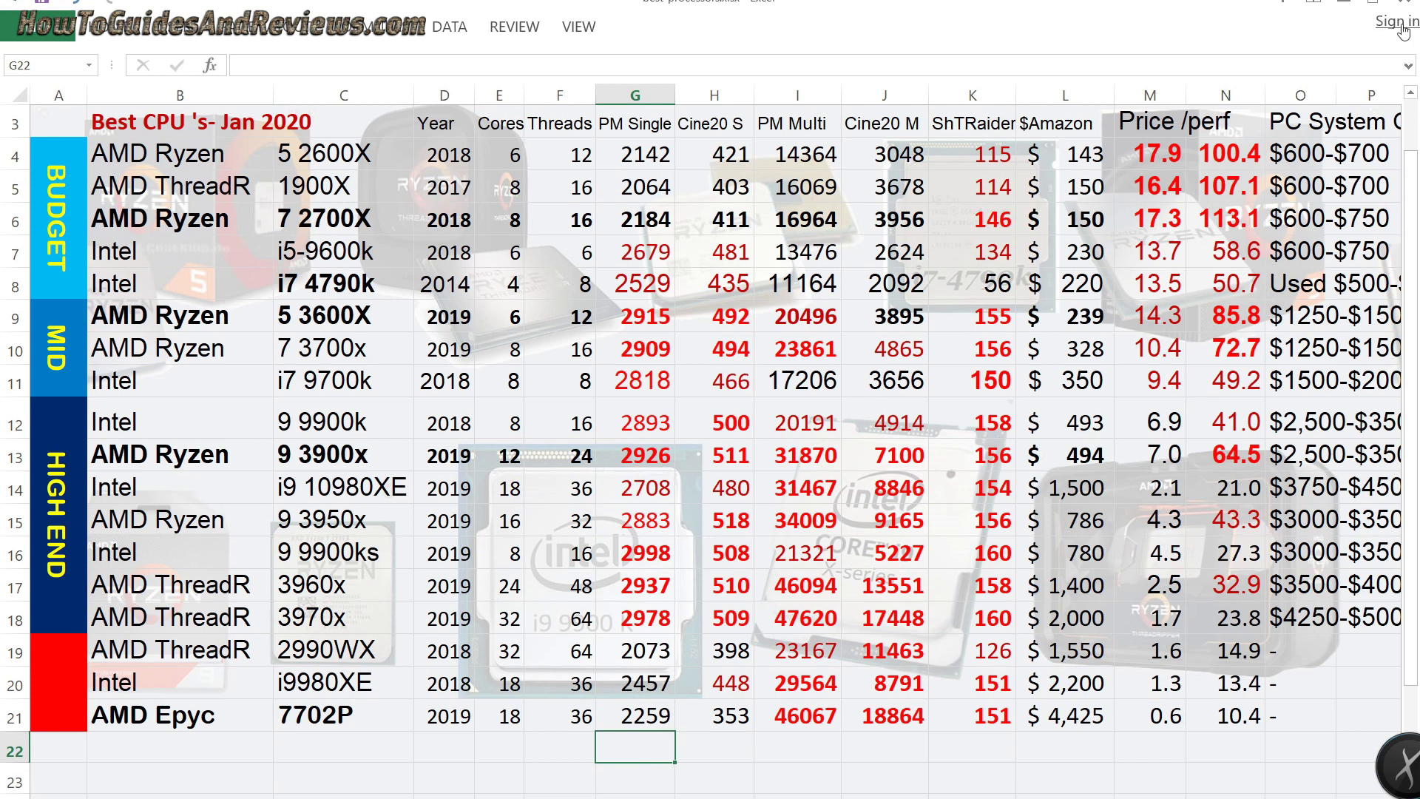
pyautogui.click(1410, 92)
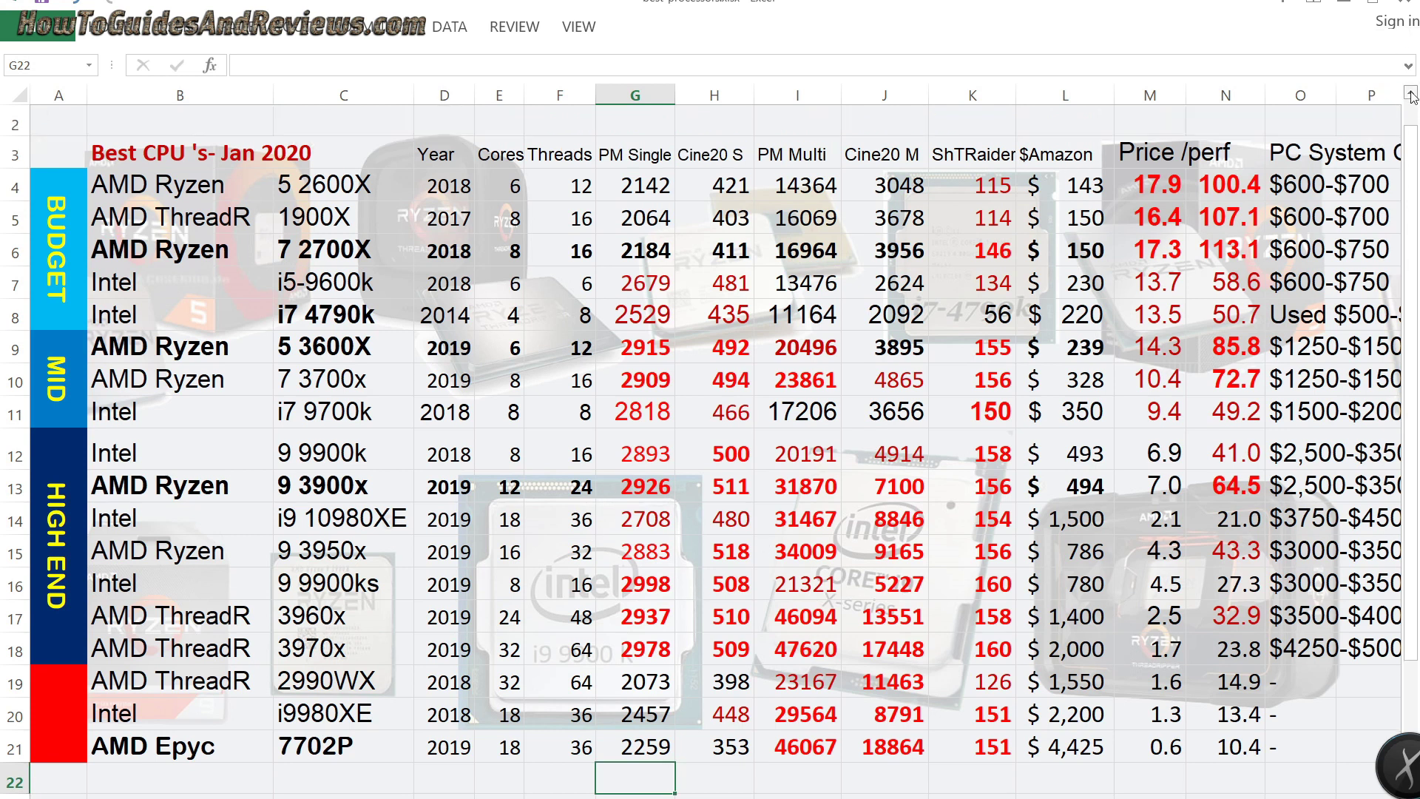
pyautogui.click(1410, 93)
pyautogui.click(799, 677)
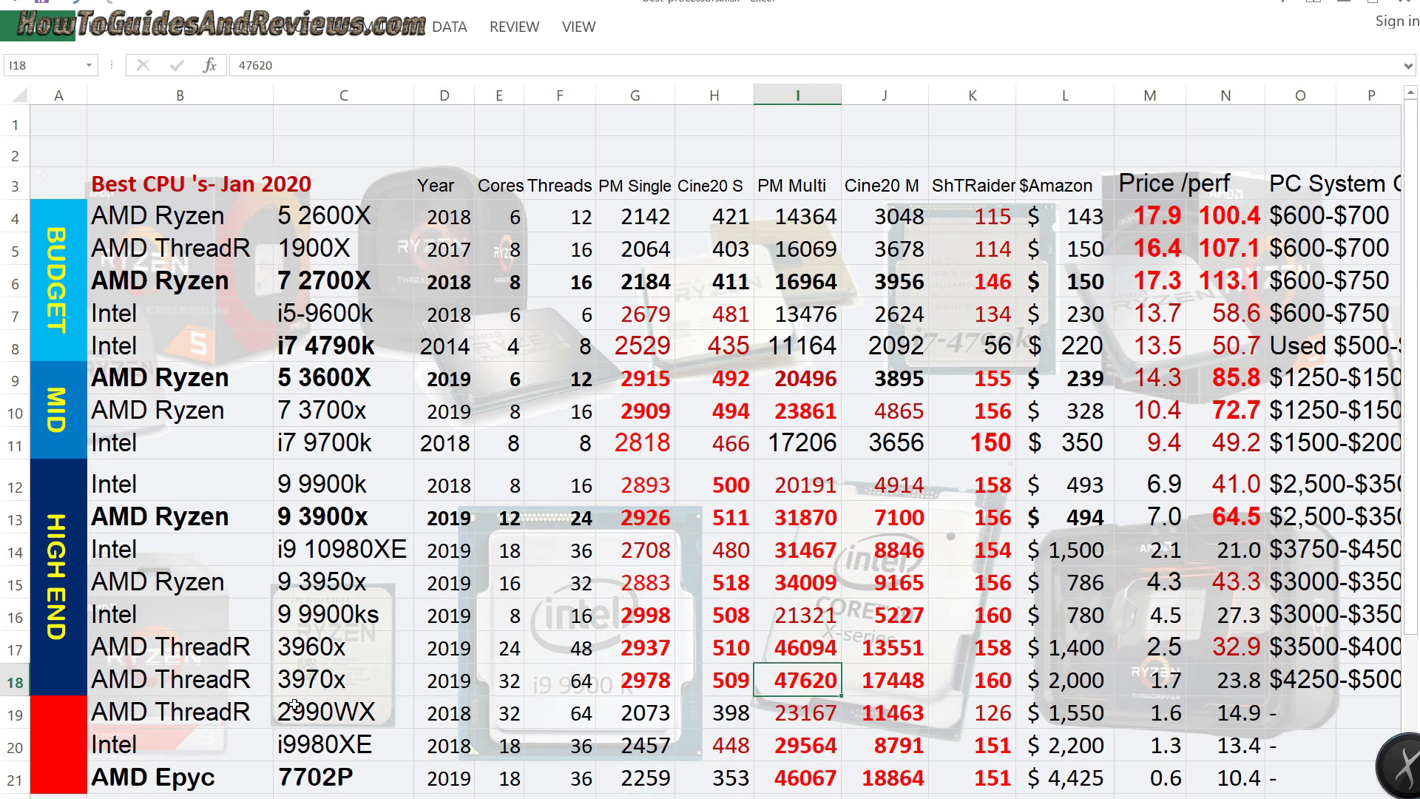
pyautogui.click(627, 724)
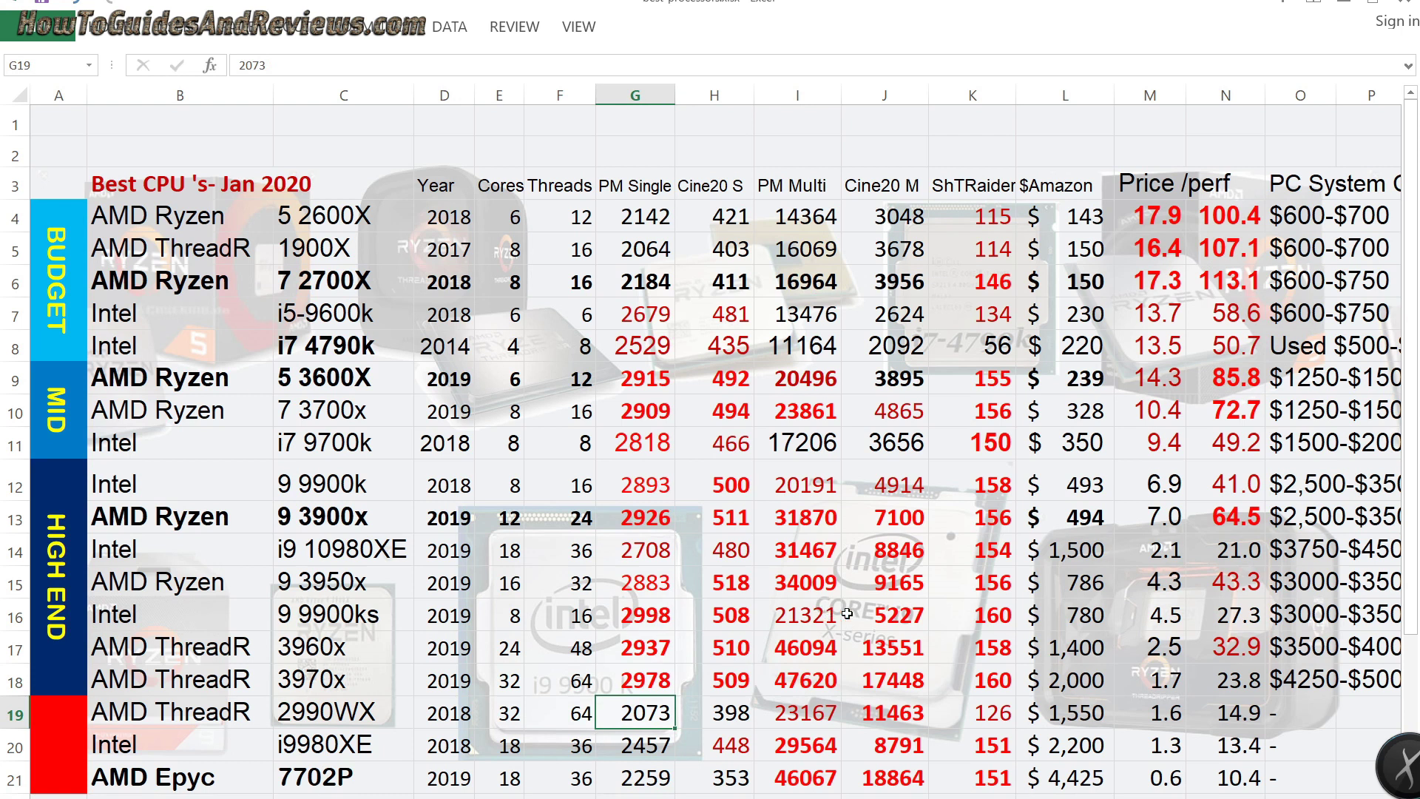
pyautogui.click(775, 357)
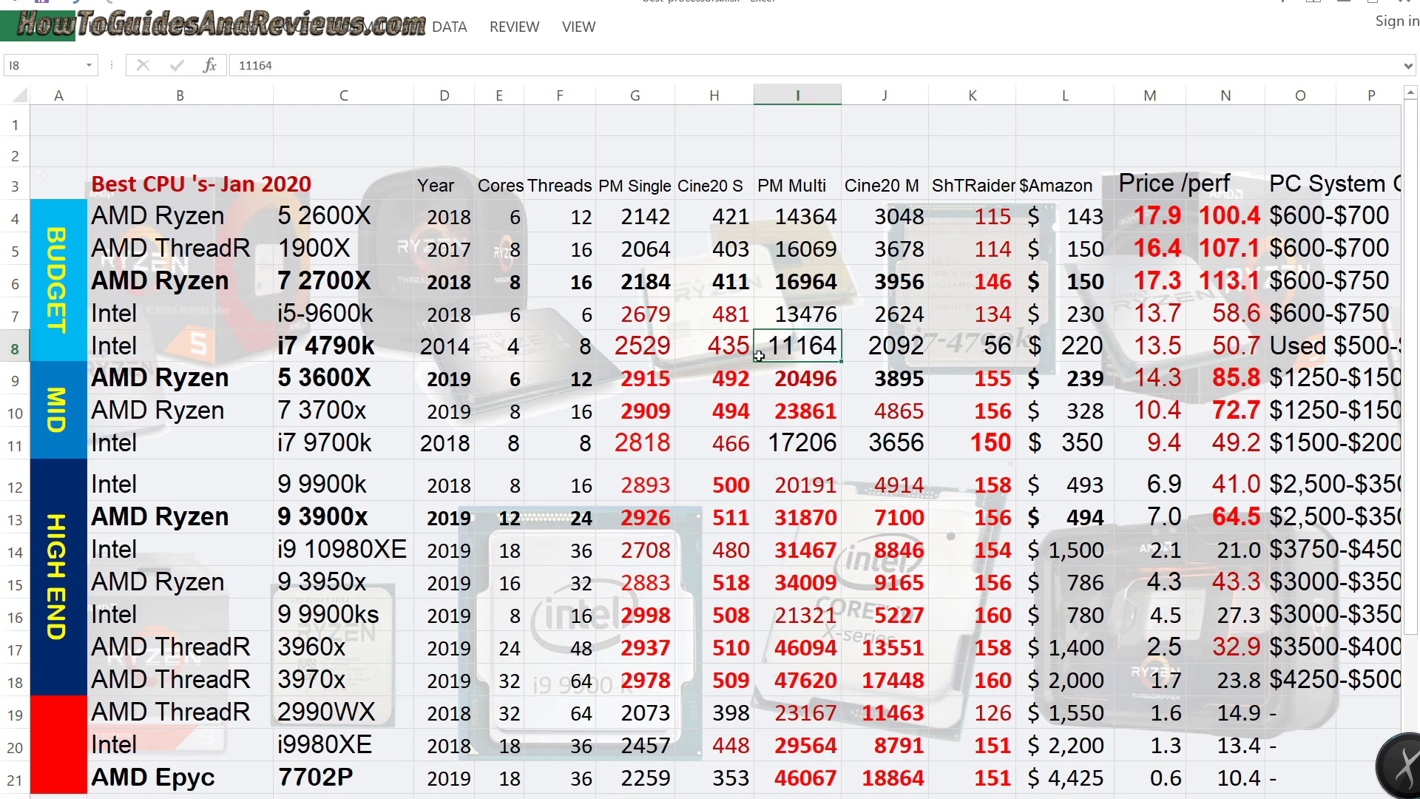
pyautogui.click(687, 355)
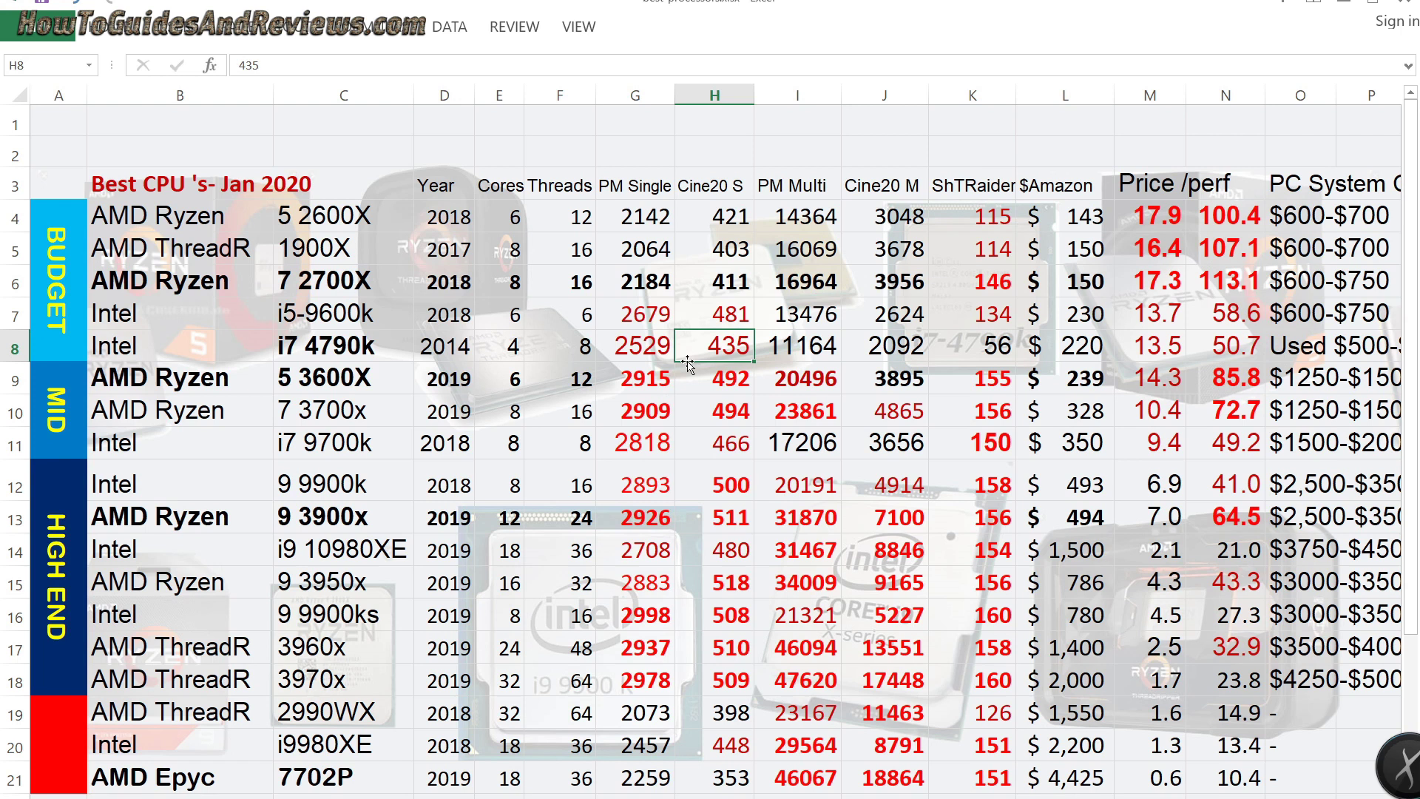
pyautogui.press('Left')
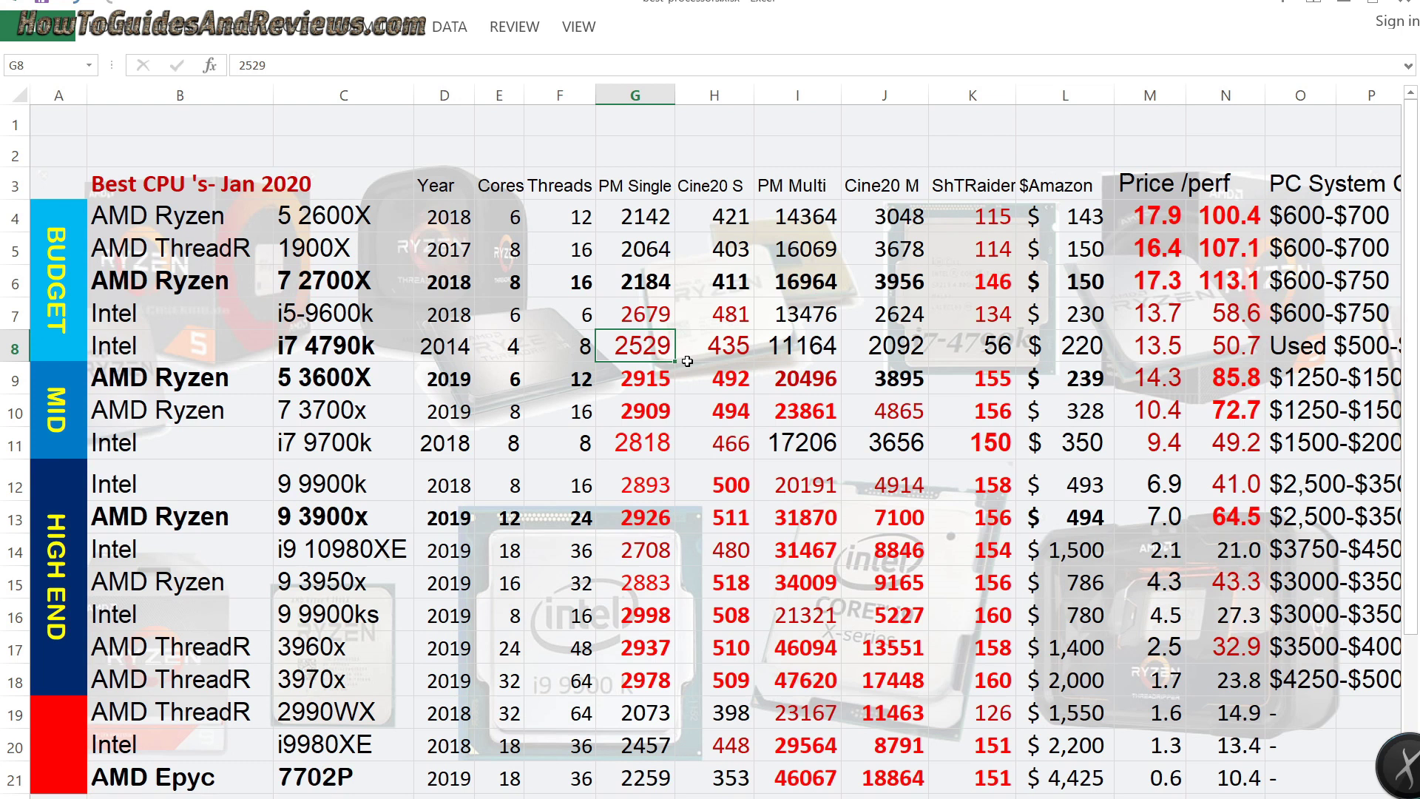
pyautogui.press('Up')
pyautogui.press('Up')
pyautogui.press('Down')
pyautogui.press('Down')
pyautogui.press('Right')
pyautogui.press('Right')
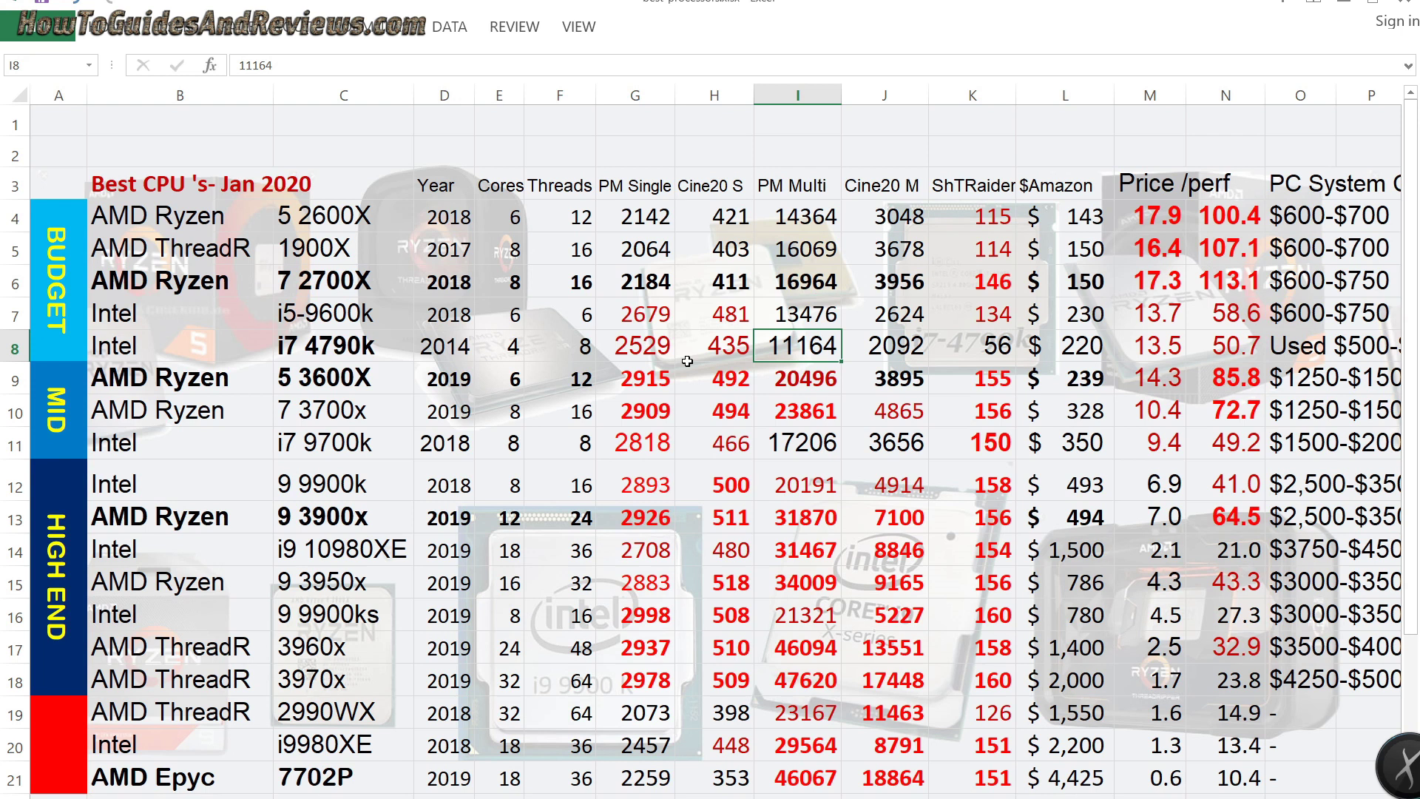
pyautogui.press('Left')
pyautogui.press('Left')
pyautogui.press('Left')
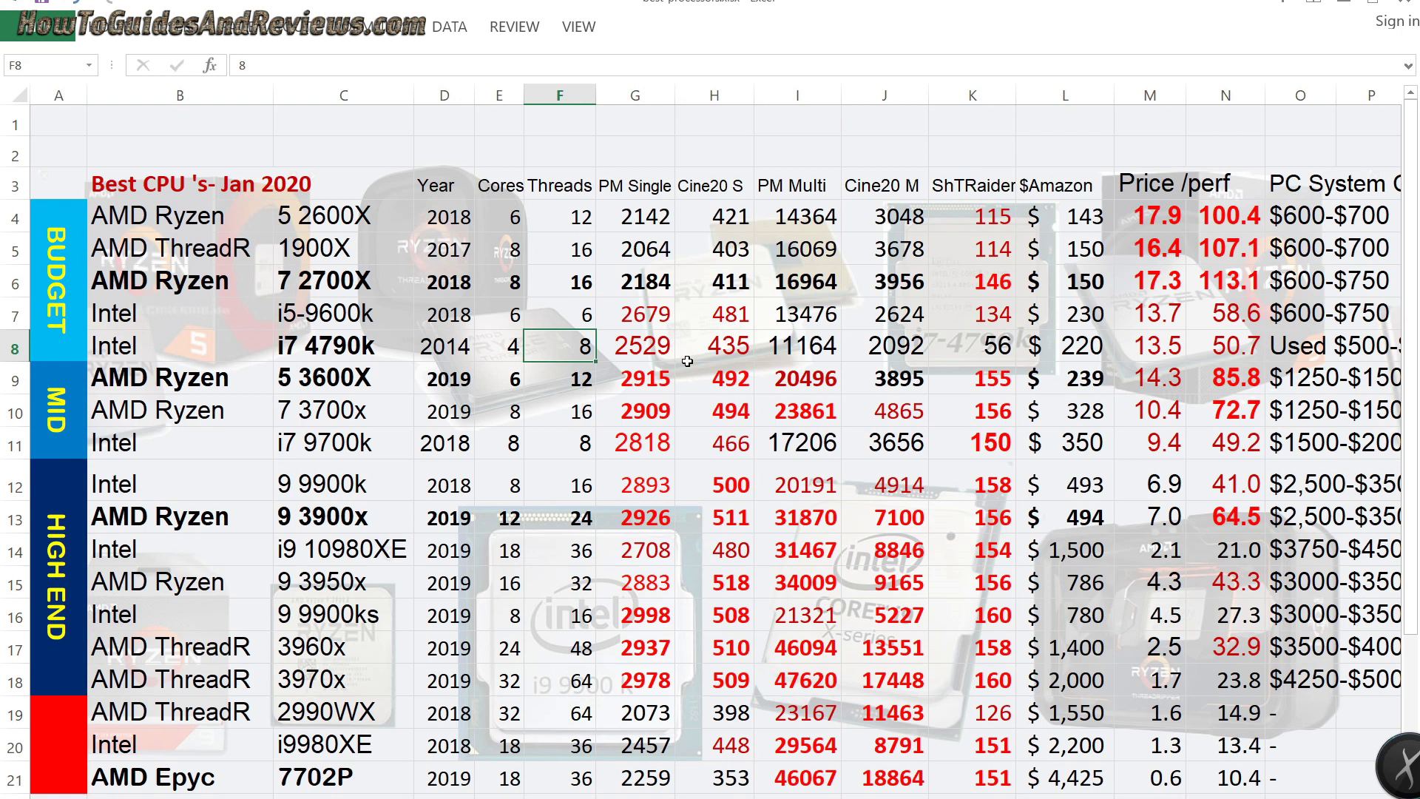
pyautogui.press('Left')
pyautogui.press('Down')
pyautogui.press('Down')
pyautogui.press('Down')
pyautogui.press('Down')
pyautogui.press('Down')
pyautogui.press('Down')
pyautogui.press('Up')
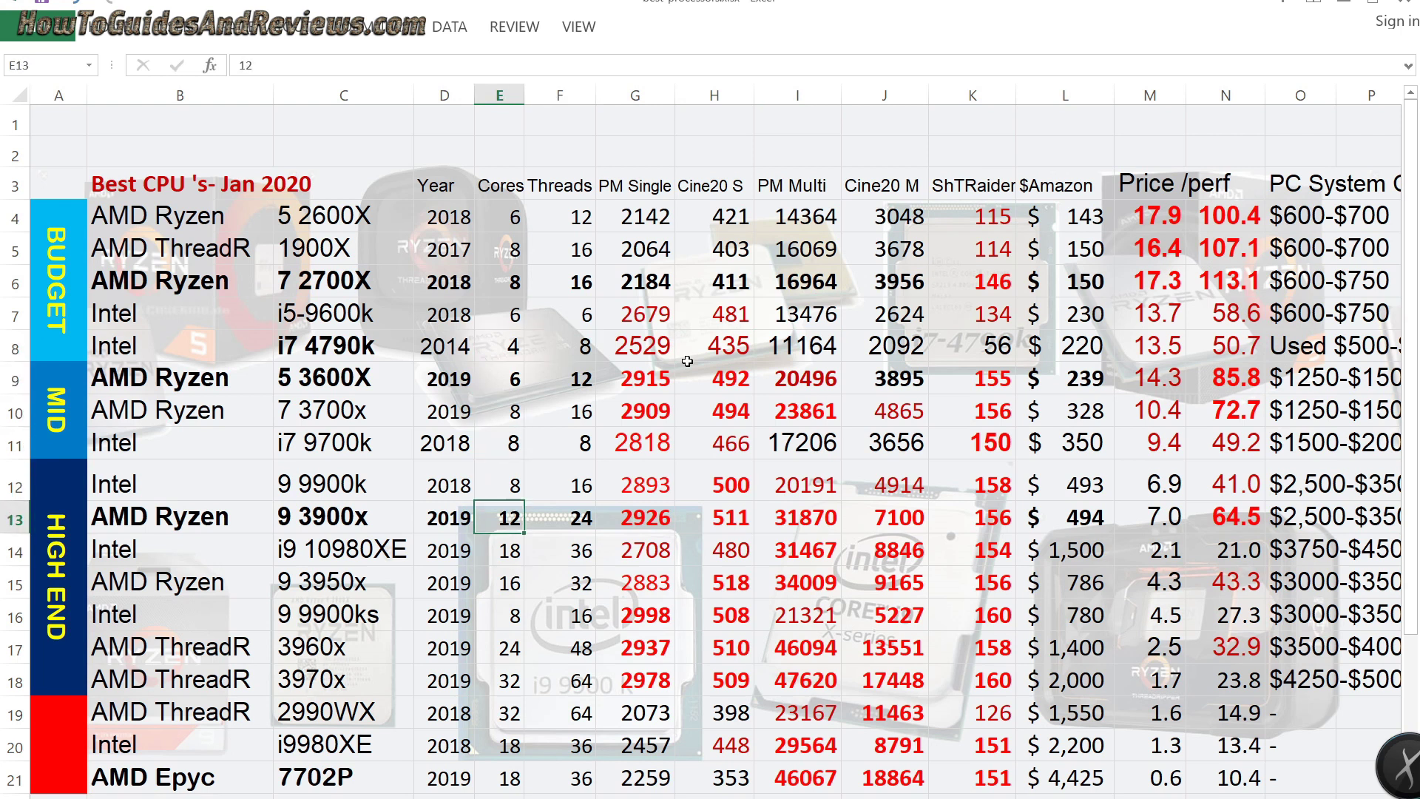
pyautogui.press('Left')
pyautogui.press('Right')
pyautogui.press('Left')
pyautogui.press('Left')
pyautogui.press('Right')
pyautogui.press('Right')
pyautogui.press('Down')
pyautogui.press('Down')
pyautogui.press('Down')
pyautogui.press('Down')
pyautogui.press('Down')
pyautogui.press('Down')
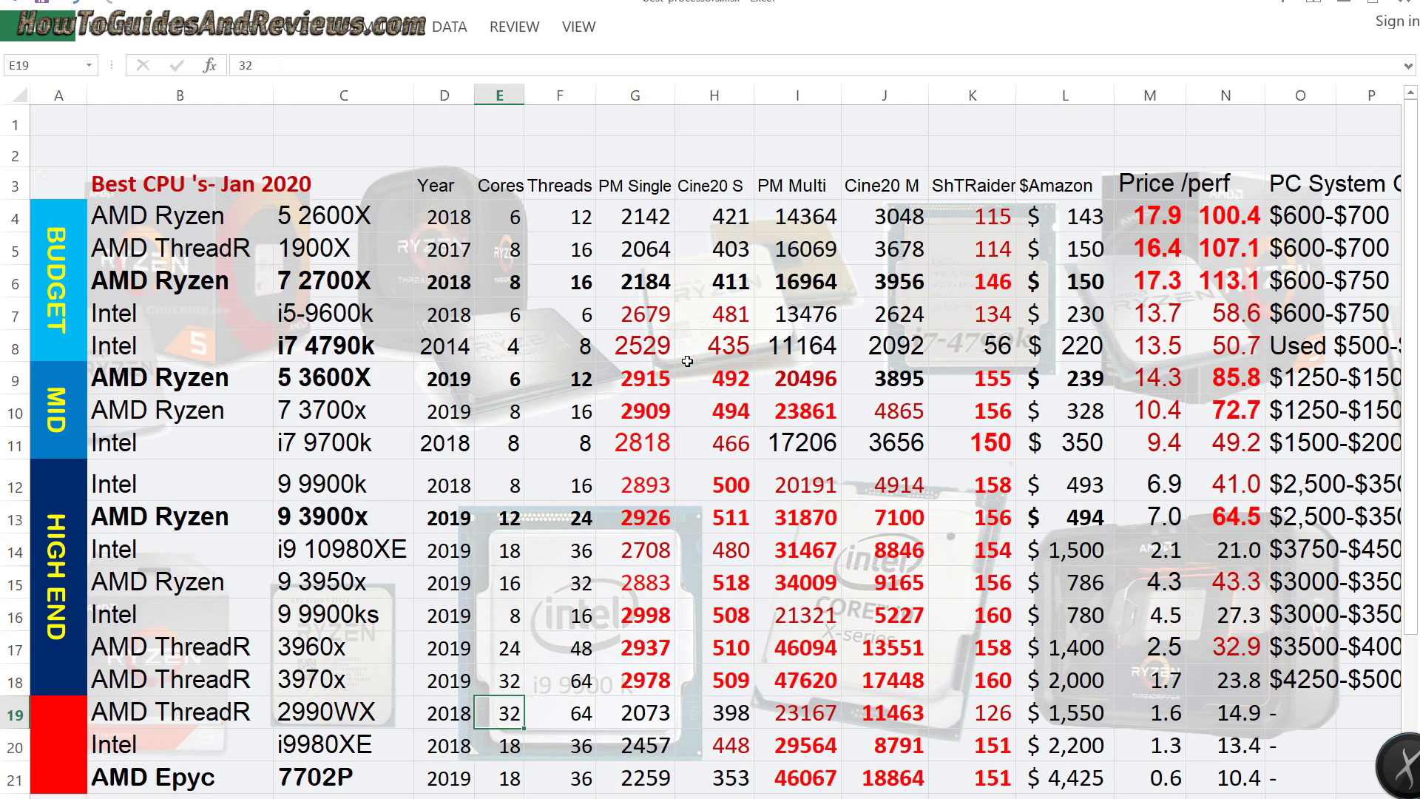
pyautogui.press('Up')
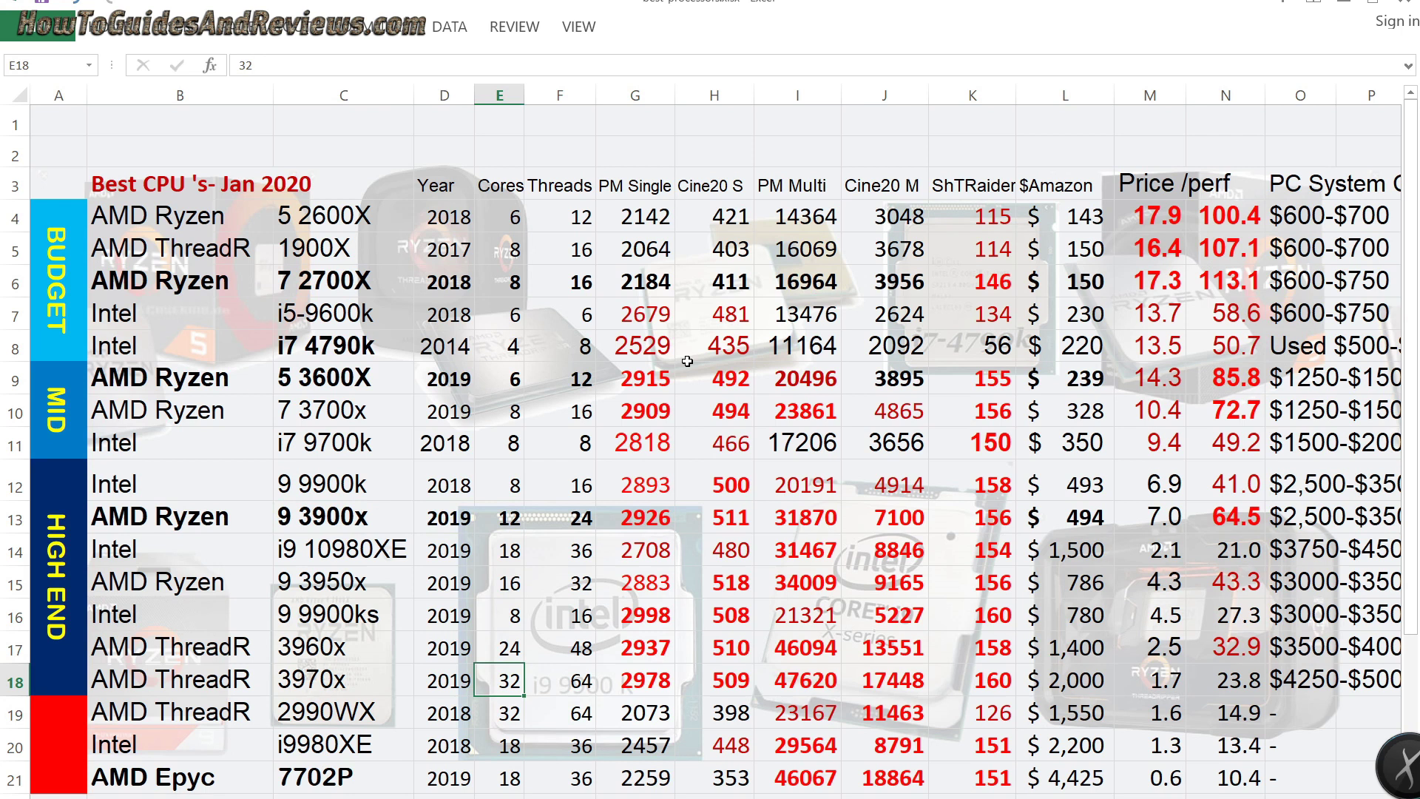
# Step: Enter 64 cores and 128 threads for the AMD Epyc 7702P
pyautogui.press('Down')
pyautogui.press('Down')
pyautogui.press('Down')
pyautogui.press('Down')
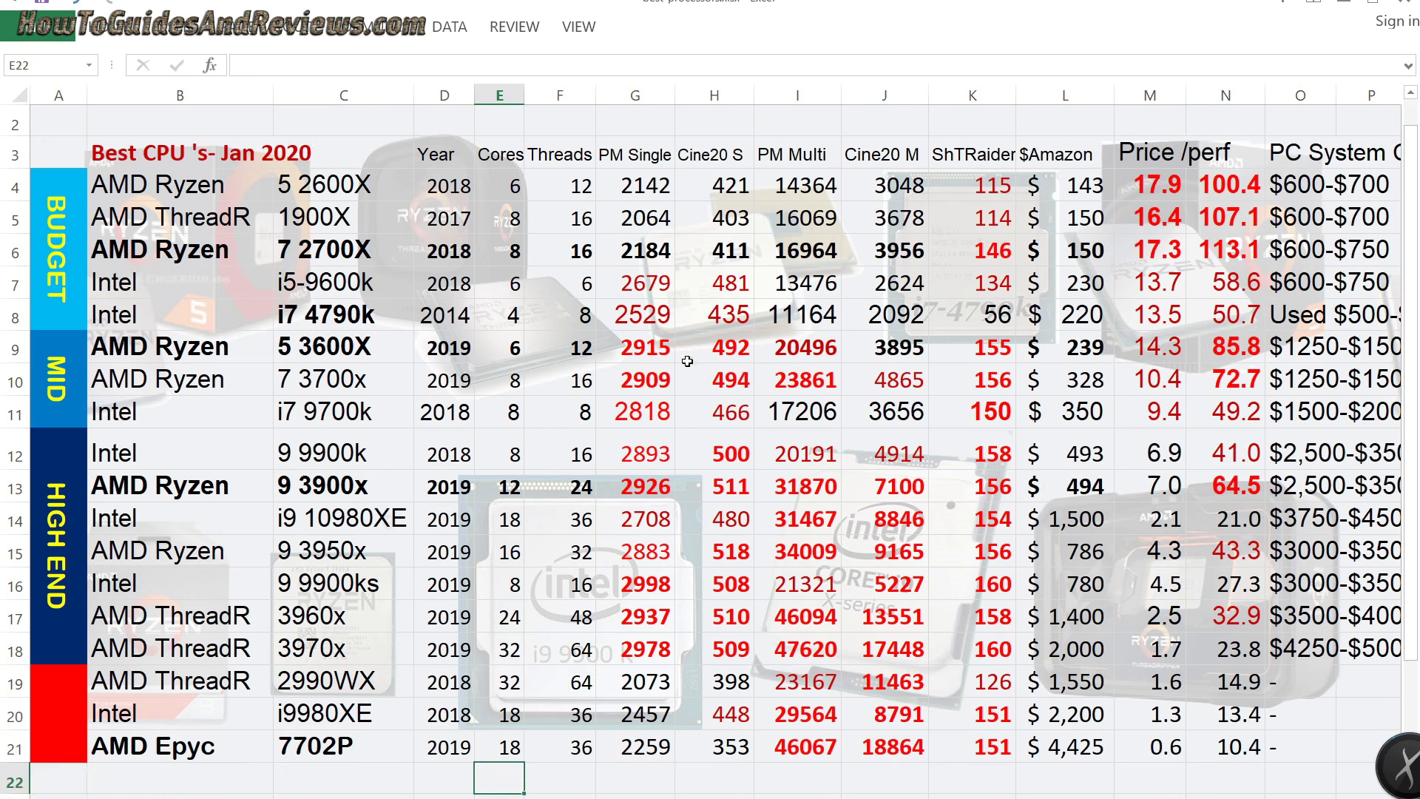
pyautogui.press('Up')
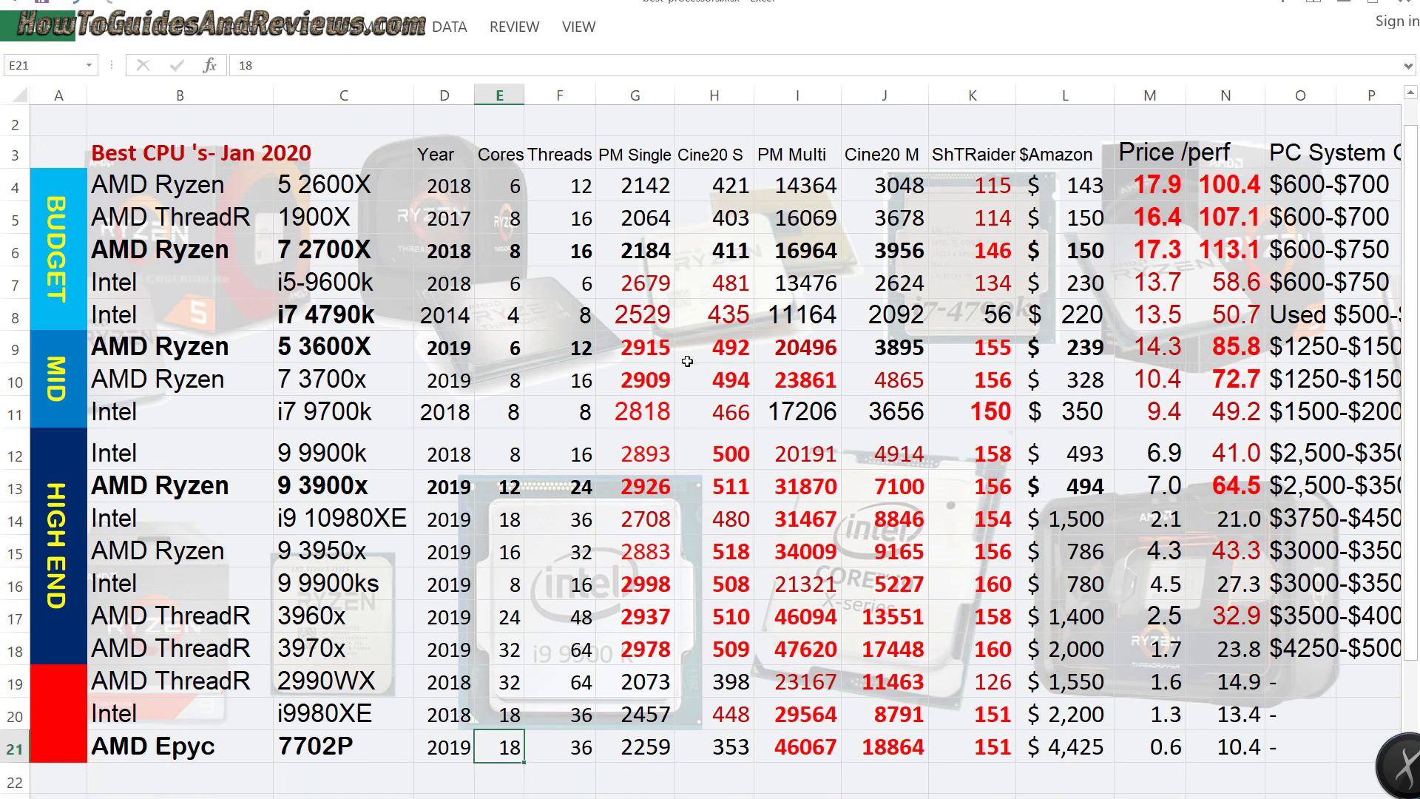
pyautogui.write('64')
pyautogui.press('Tab')
pyautogui.write('128')
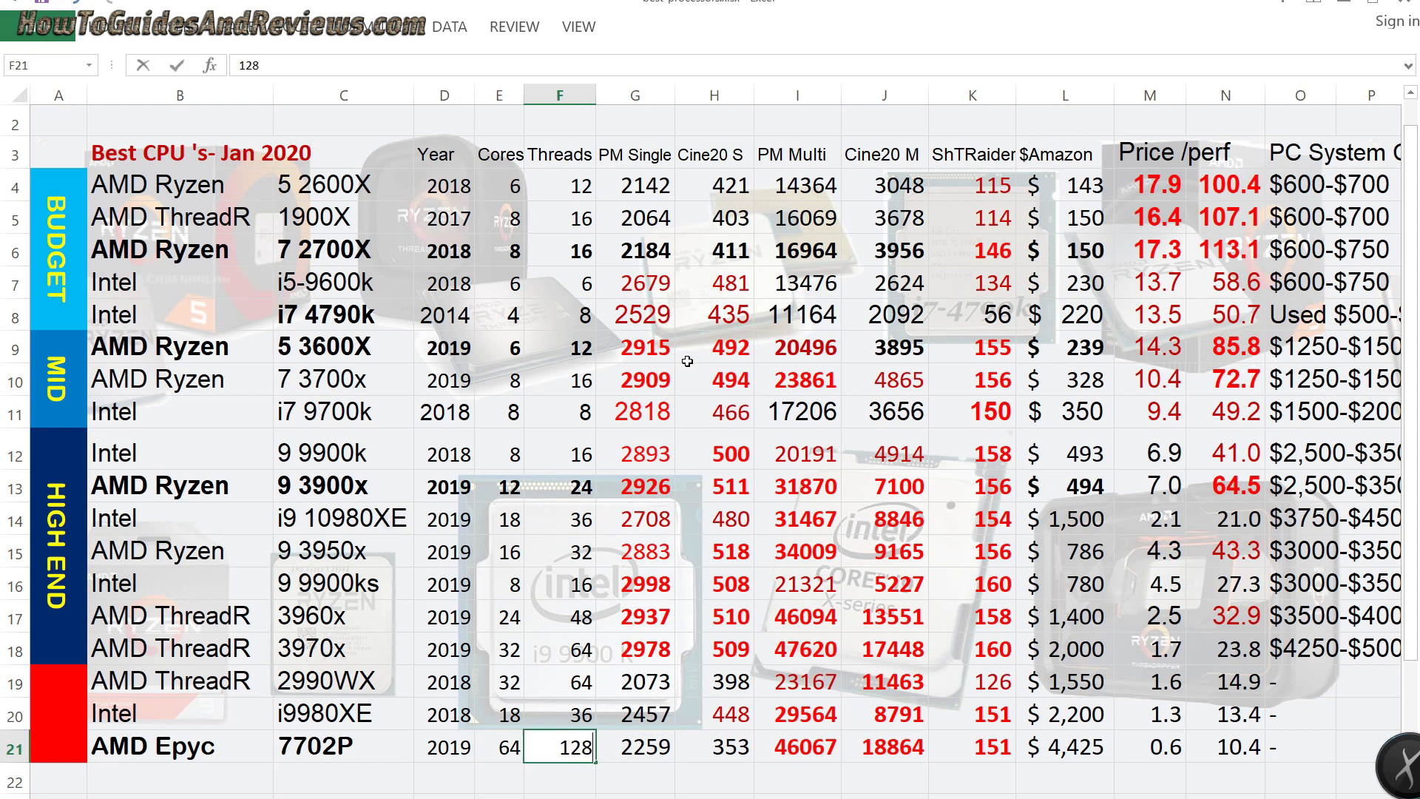
pyautogui.press('Down')
# Step: Review the table's thread and core counts, including the i7 4790k's cores
pyautogui.press('Up')
pyautogui.press('Left')
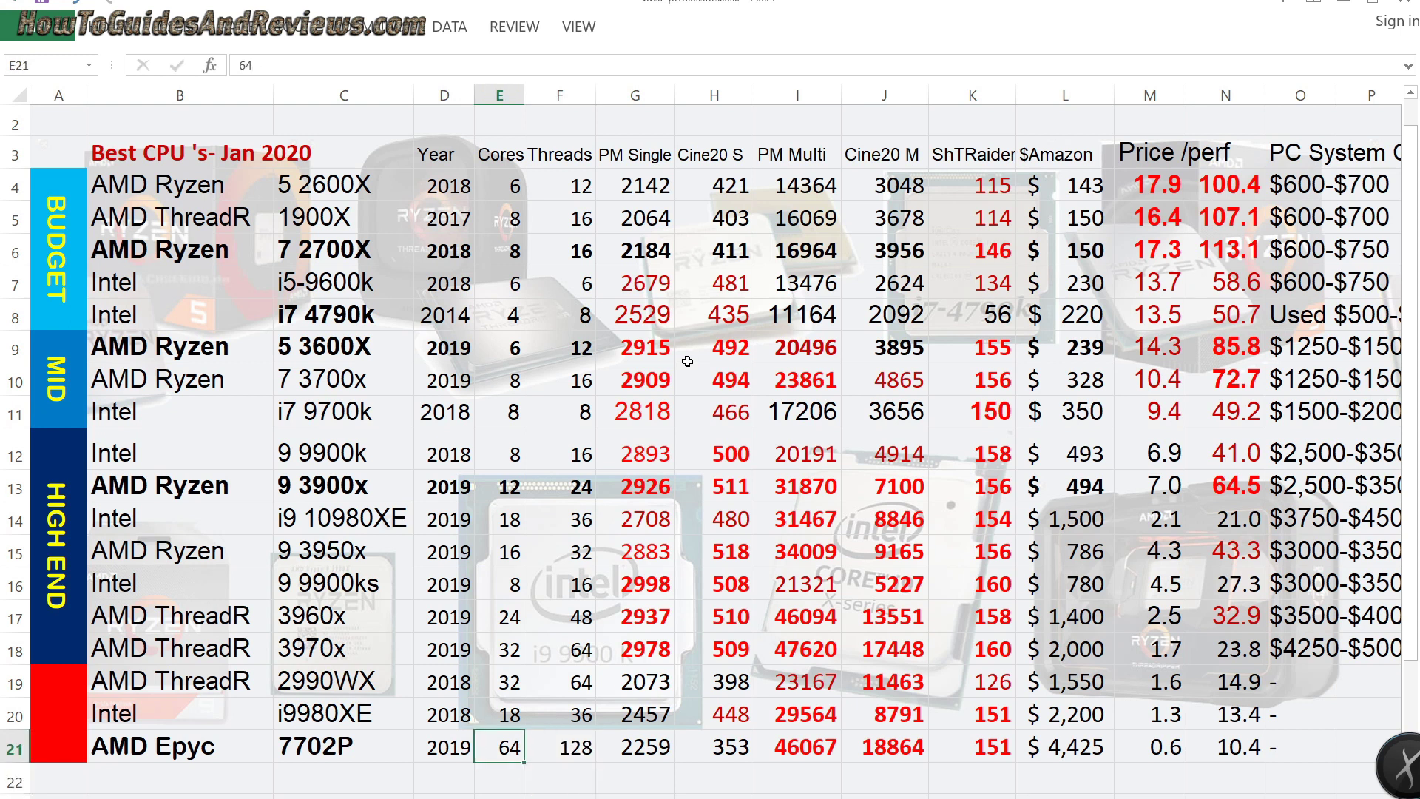
pyautogui.press('Left')
pyautogui.press('Left')
pyautogui.press('Left')
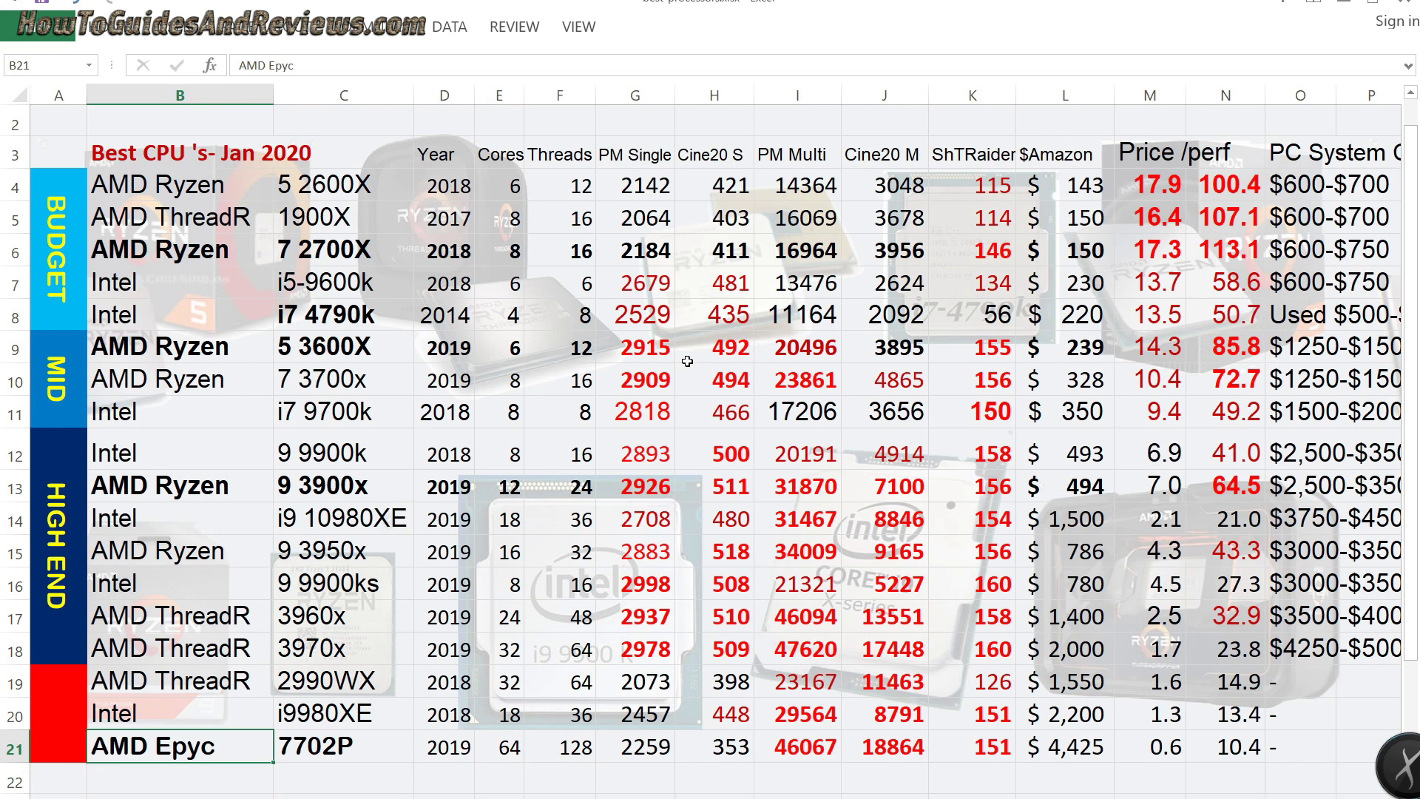
pyautogui.press('Right')
pyautogui.press('Right')
pyautogui.press('Right')
pyautogui.press('Right')
pyautogui.press('Up')
pyautogui.press('Up')
pyautogui.press('Up')
pyautogui.press('Up')
pyautogui.press('Up')
pyautogui.press('Up')
pyautogui.press('Up')
pyautogui.press('Up')
pyautogui.press('Up')
pyautogui.press('Up')
pyautogui.press('Up')
pyautogui.press('Up')
pyautogui.press('Up')
pyautogui.press('Up')
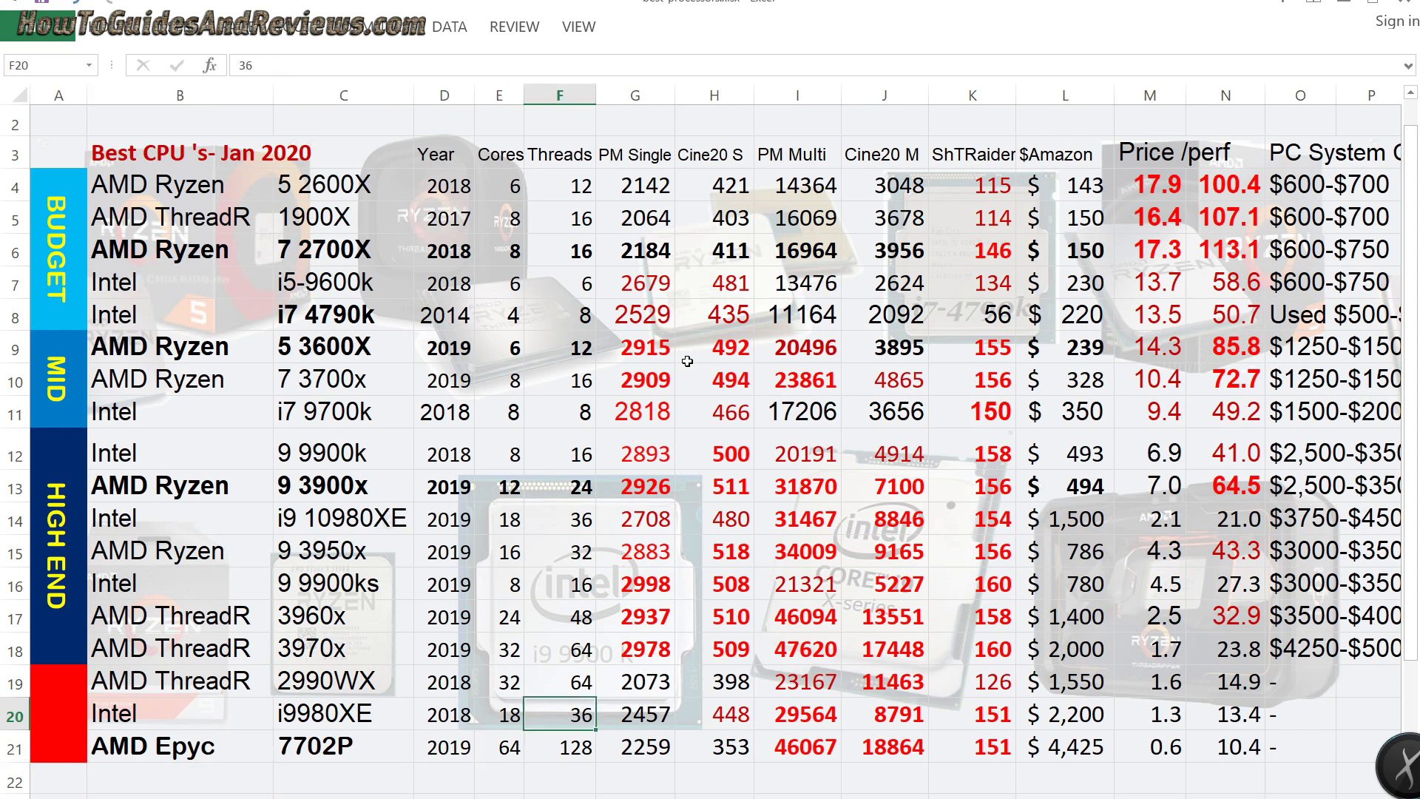
pyautogui.press('Up')
pyautogui.press('Up')
pyautogui.press('Down')
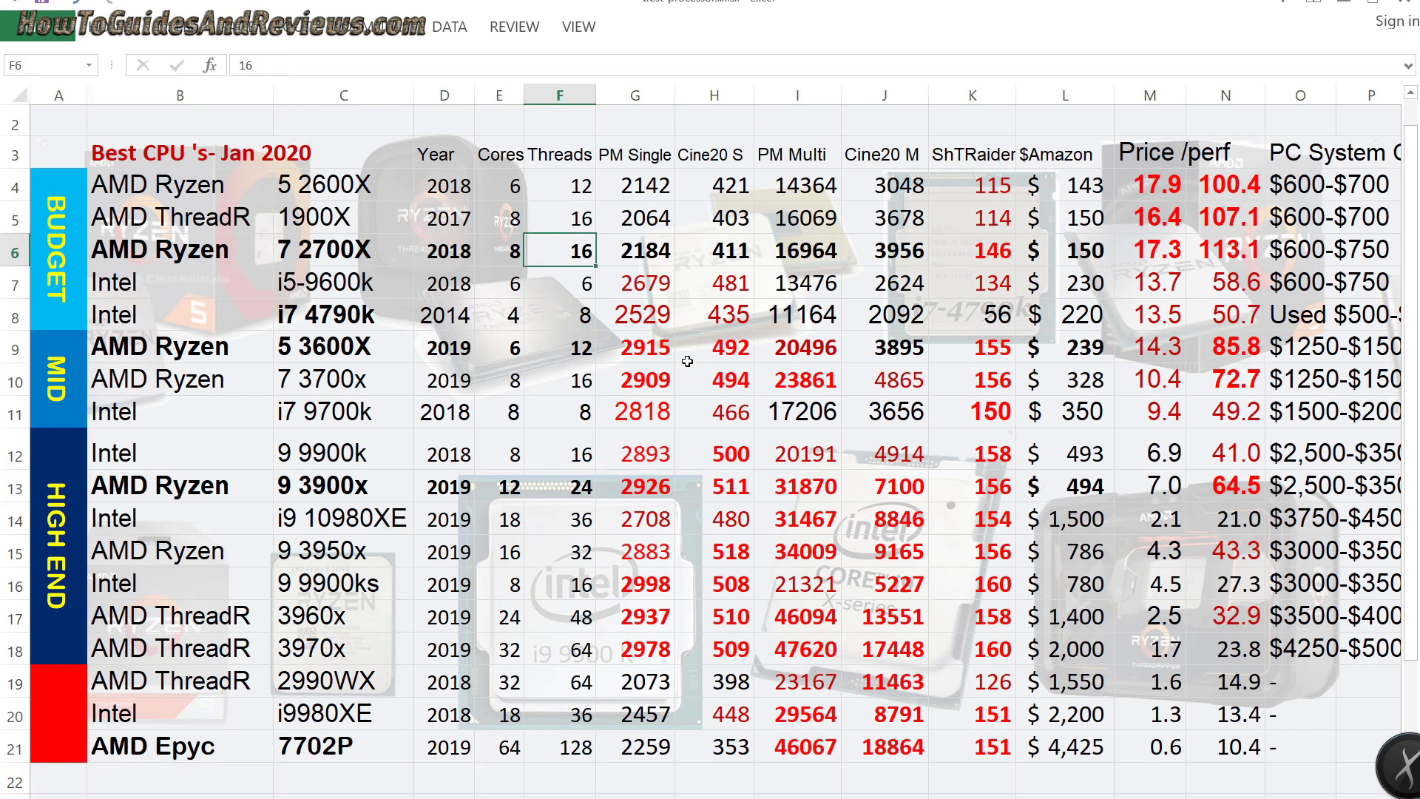
pyautogui.press('Left')
pyautogui.press('Down')
pyautogui.press('Down')
pyautogui.press('Down')
pyautogui.press('Down')
pyautogui.press('Down')
pyautogui.press('Down')
pyautogui.press('Down')
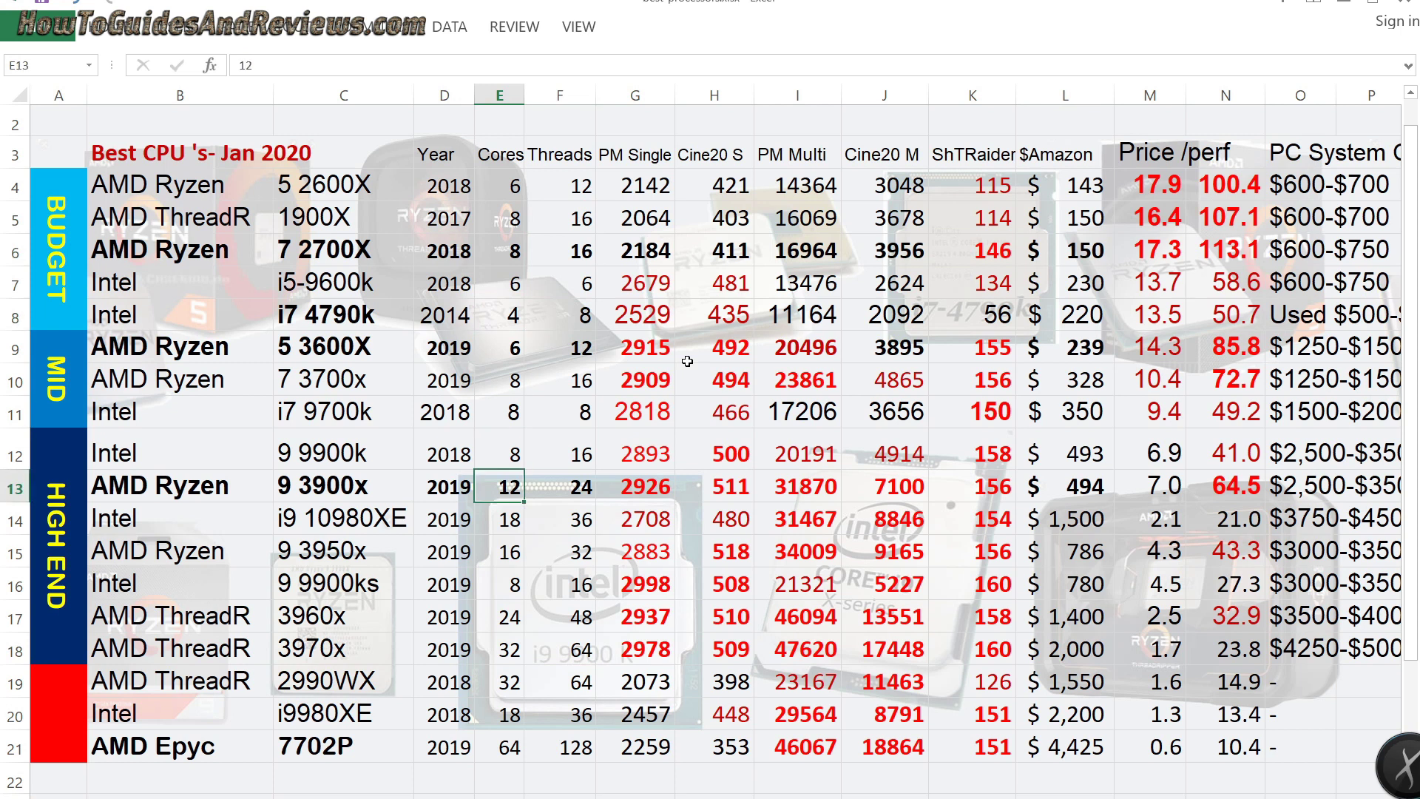
pyautogui.press('Down')
pyautogui.press('Down')
pyautogui.press('Down')
pyautogui.press('Down')
# Step: Point out the 9 3900x threads, the i9 10980XE name and price, and the 9 3950x score
pyautogui.press('Up')
pyautogui.press('Up')
pyautogui.press('Up')
pyautogui.press('Up')
pyautogui.press('Right')
pyautogui.press('Right')
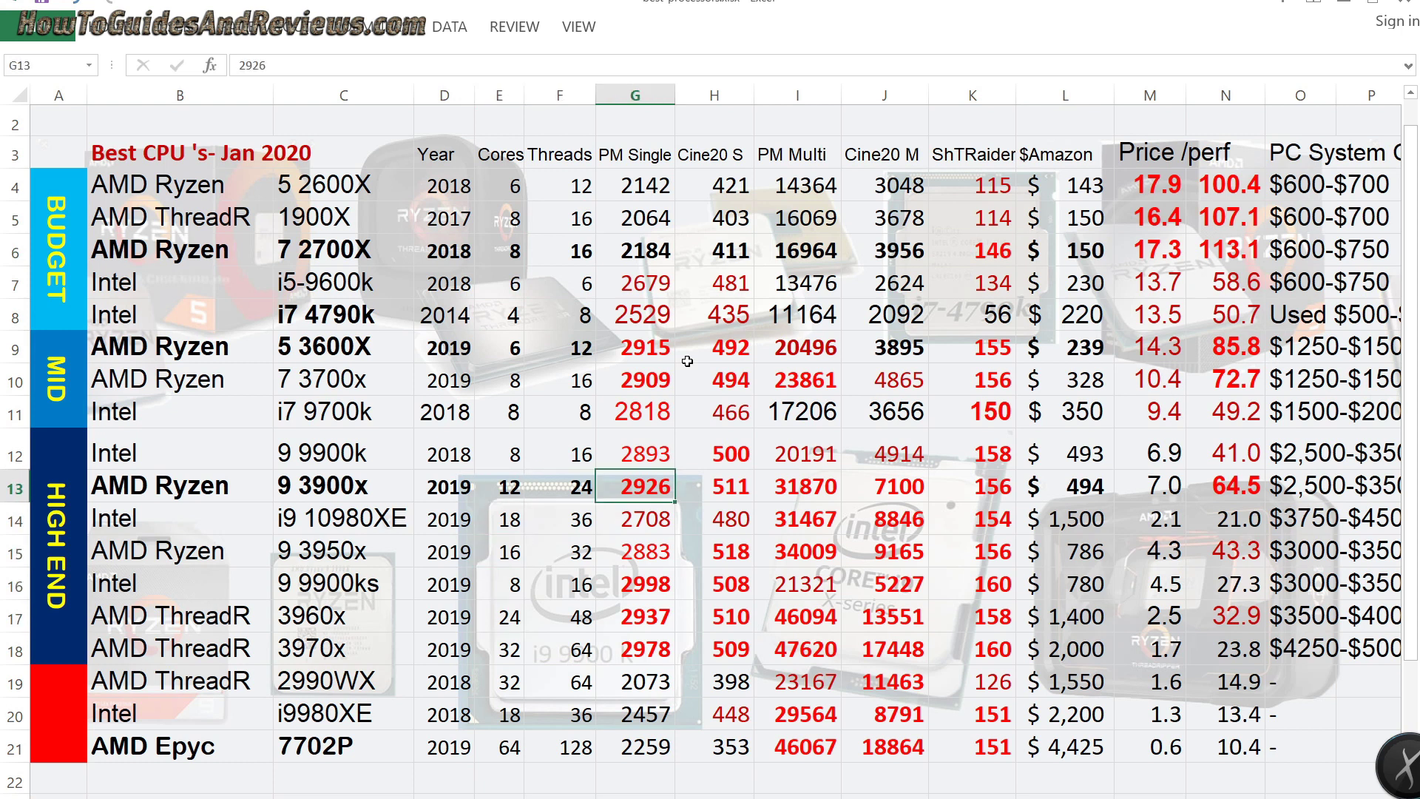
pyautogui.press('Down')
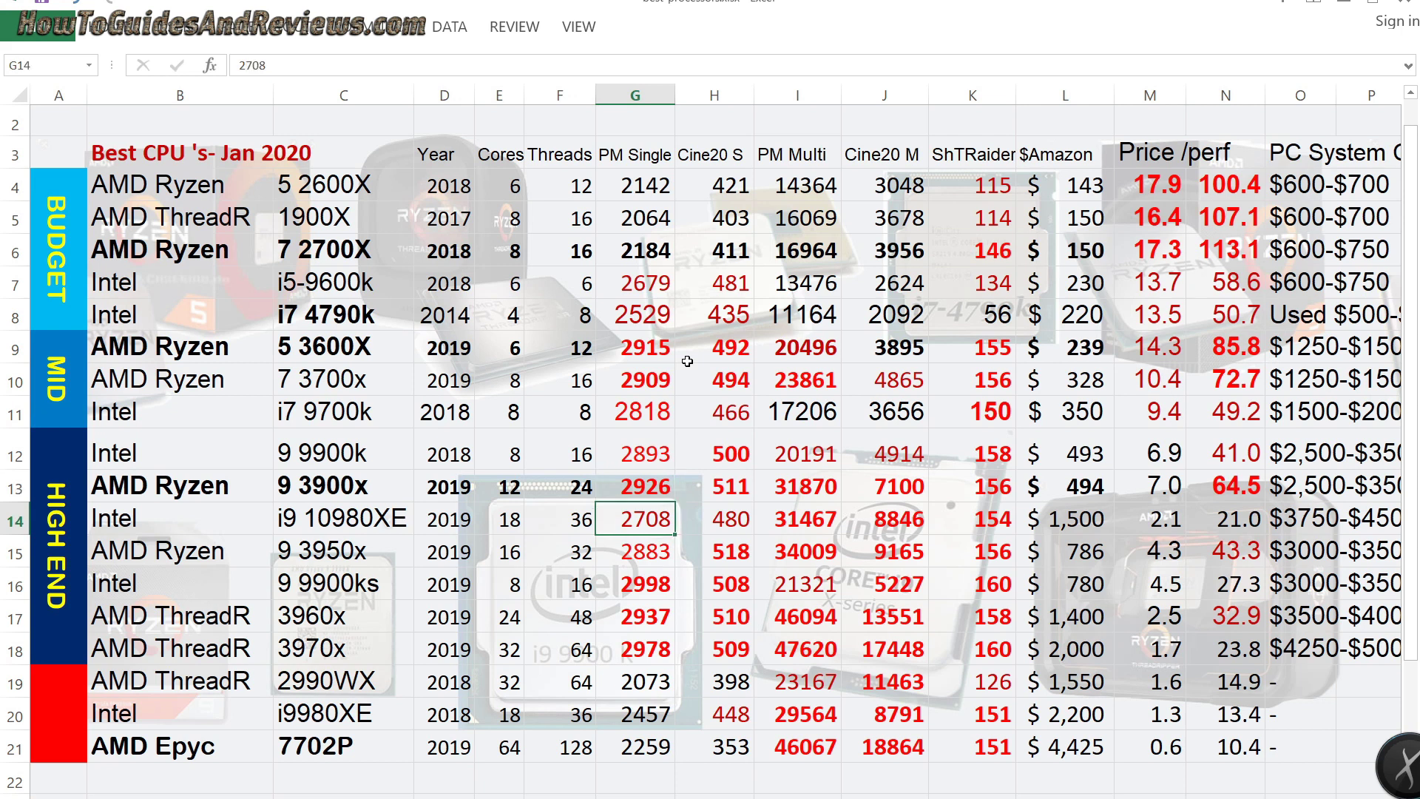
pyautogui.press('Left')
pyautogui.press('Left')
pyautogui.press('Left')
pyautogui.press('Left')
pyautogui.press('Left')
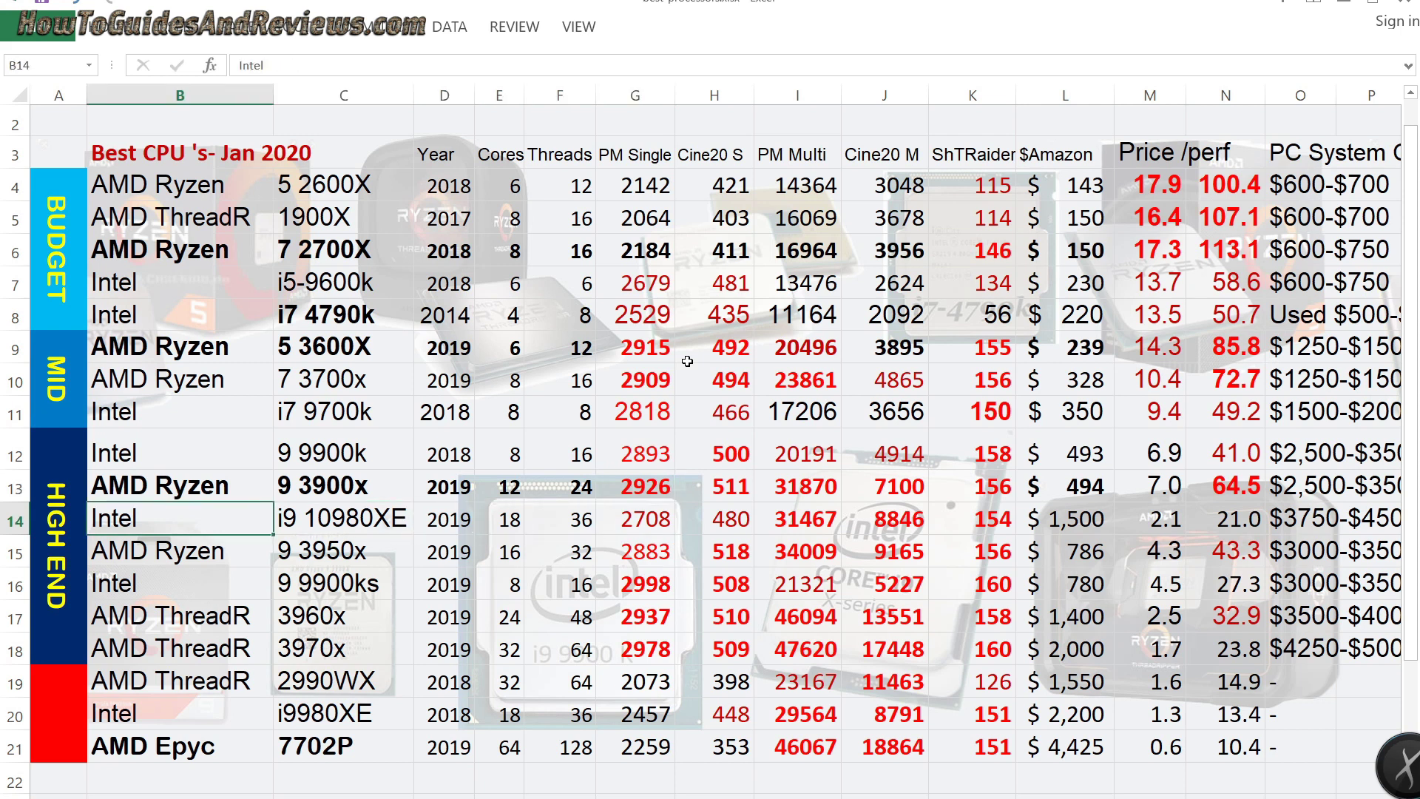
pyautogui.press('Right')
pyautogui.press('Right')
pyautogui.press('Right')
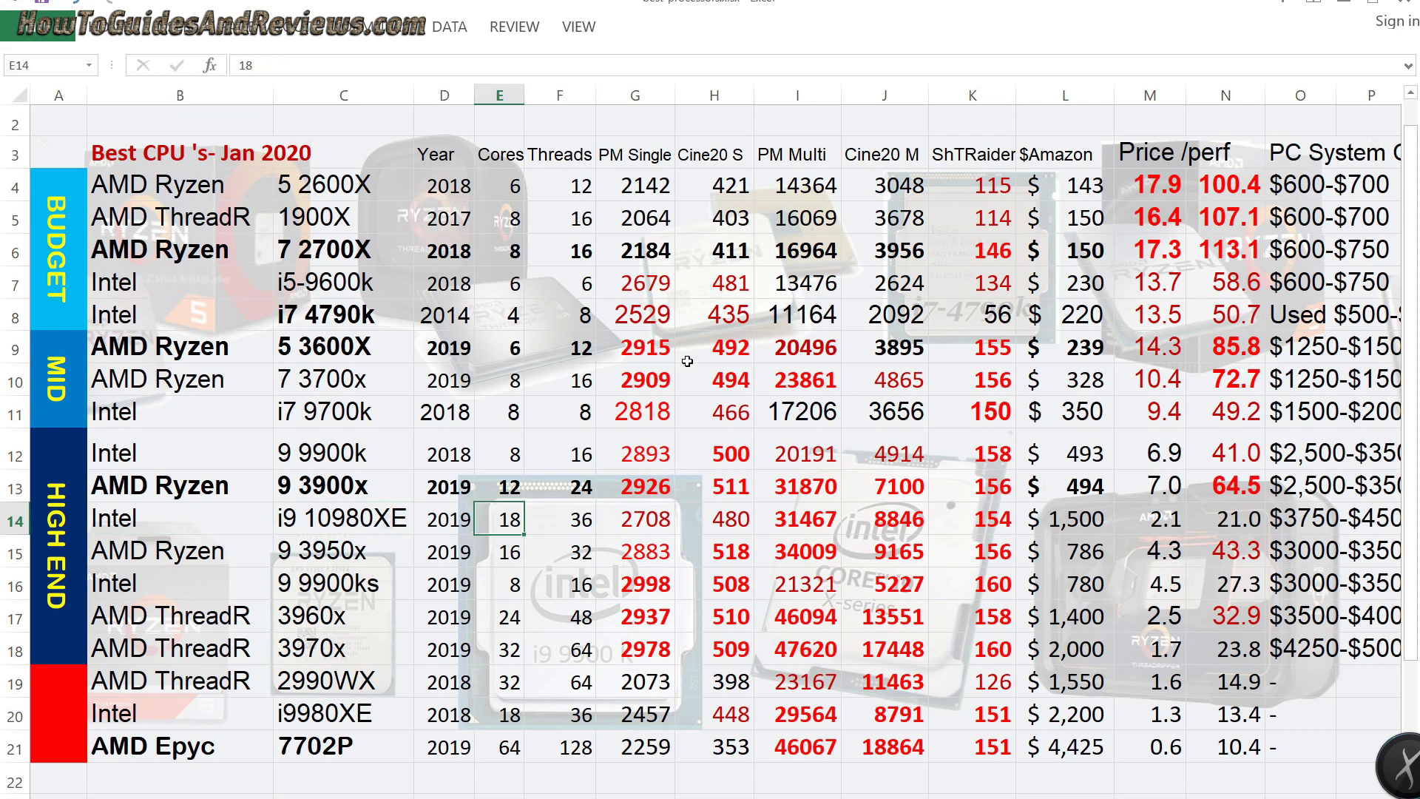
pyautogui.press('Right')
pyautogui.press('Right')
pyautogui.press('Right')
pyautogui.press('Right')
pyautogui.press('Right')
pyautogui.press('Right')
pyautogui.press('Right')
pyautogui.press('Left')
pyautogui.press('Left')
pyautogui.press('Left')
pyautogui.press('Left')
pyautogui.press('Left')
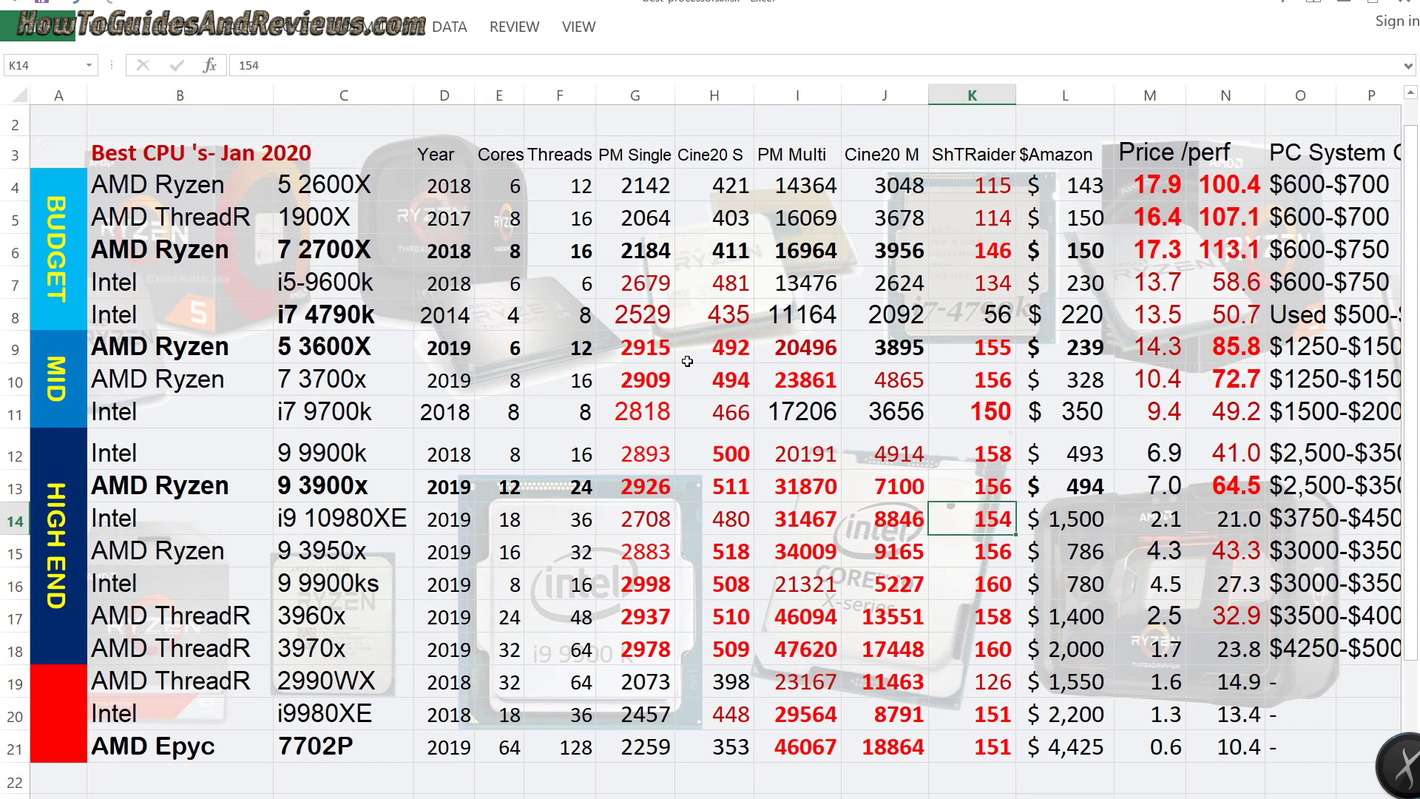
pyautogui.press('Down')
pyautogui.press('Down')
pyautogui.press('Down')
pyautogui.press('Down')
pyautogui.press('Down')
pyautogui.press('Down')
pyautogui.press('Down')
pyautogui.press('Down')
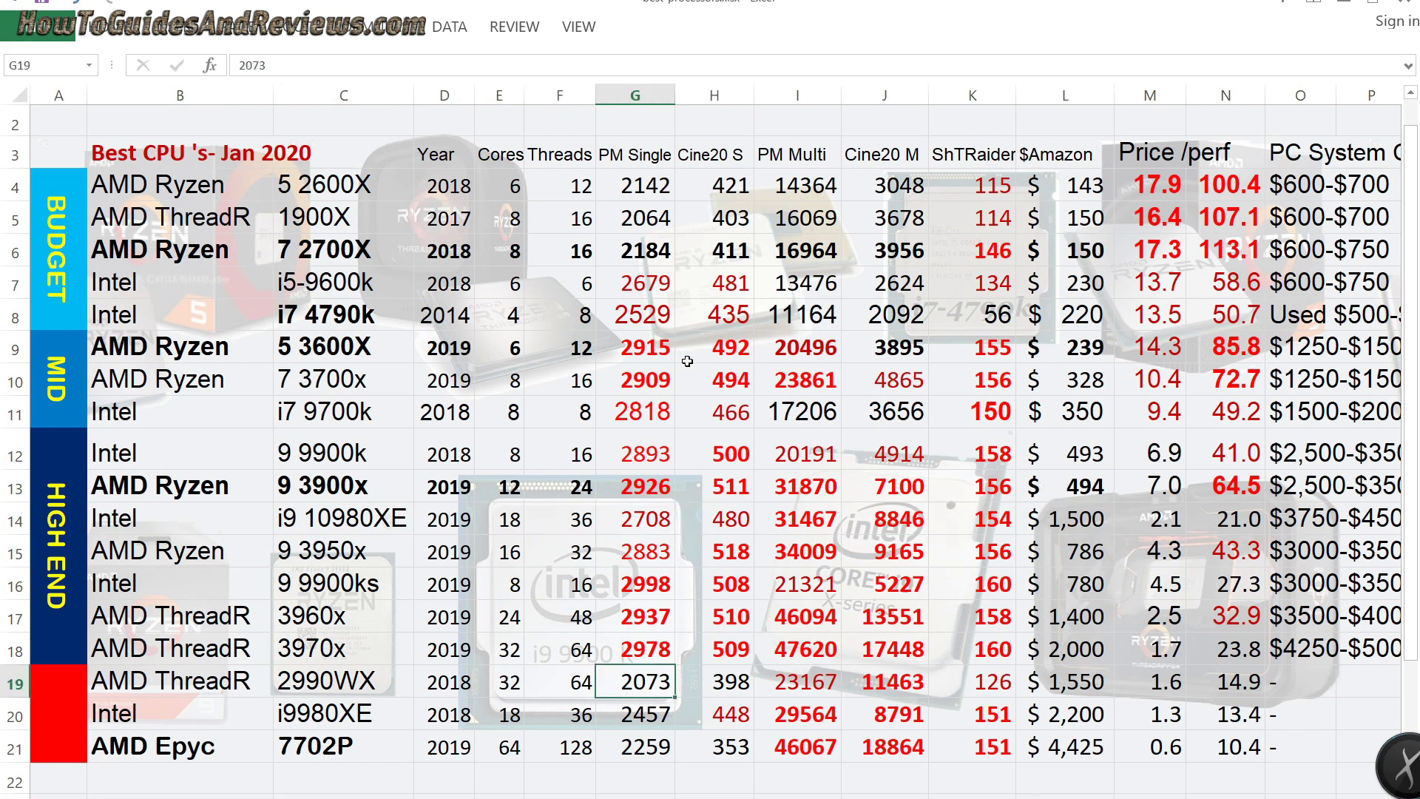
pyautogui.write('=')
pyautogui.press('Up')
pyautogui.press('Up')
pyautogui.press('Up')
pyautogui.press('Up')
pyautogui.press('Up')
pyautogui.press('Up')
pyautogui.press('Up')
pyautogui.press('Up')
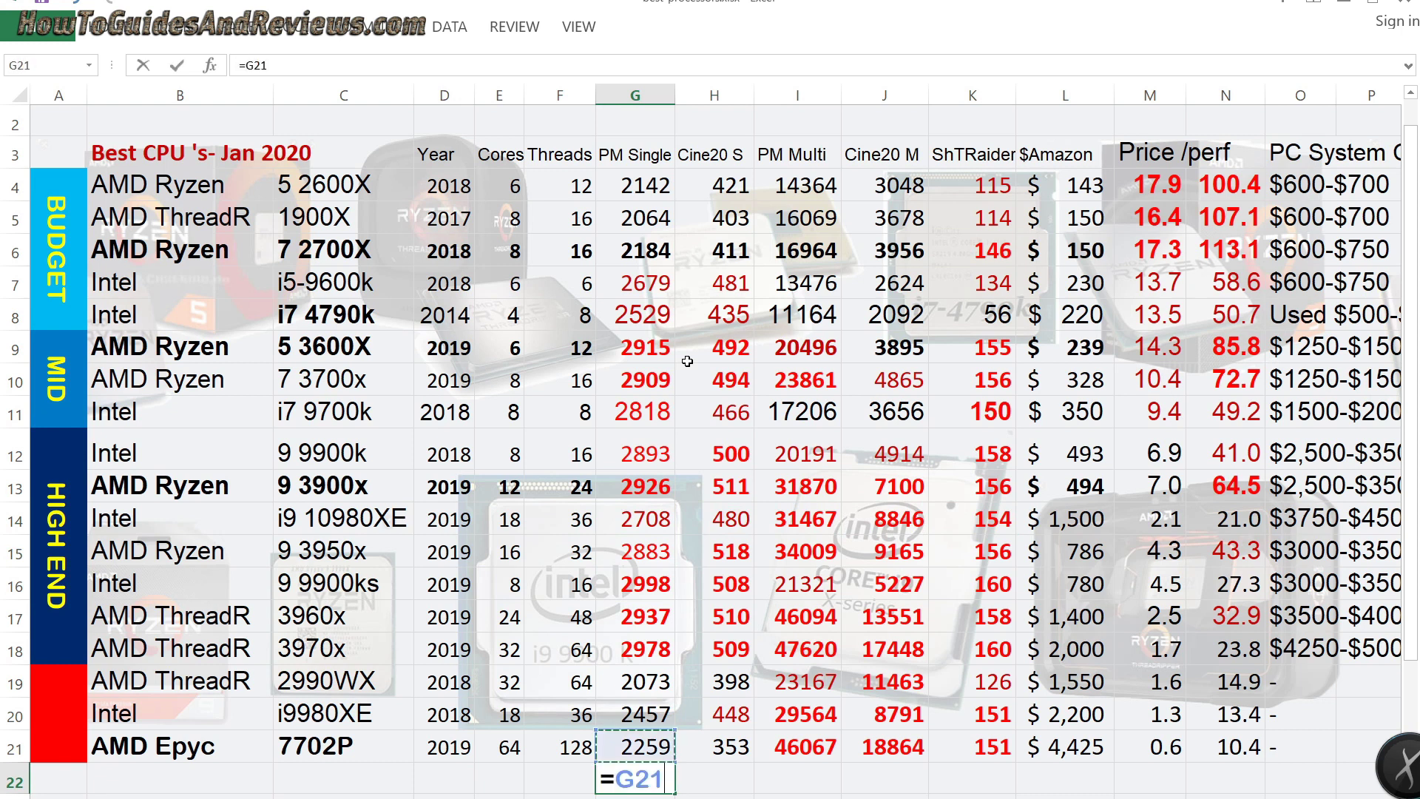
pyautogui.write('/')
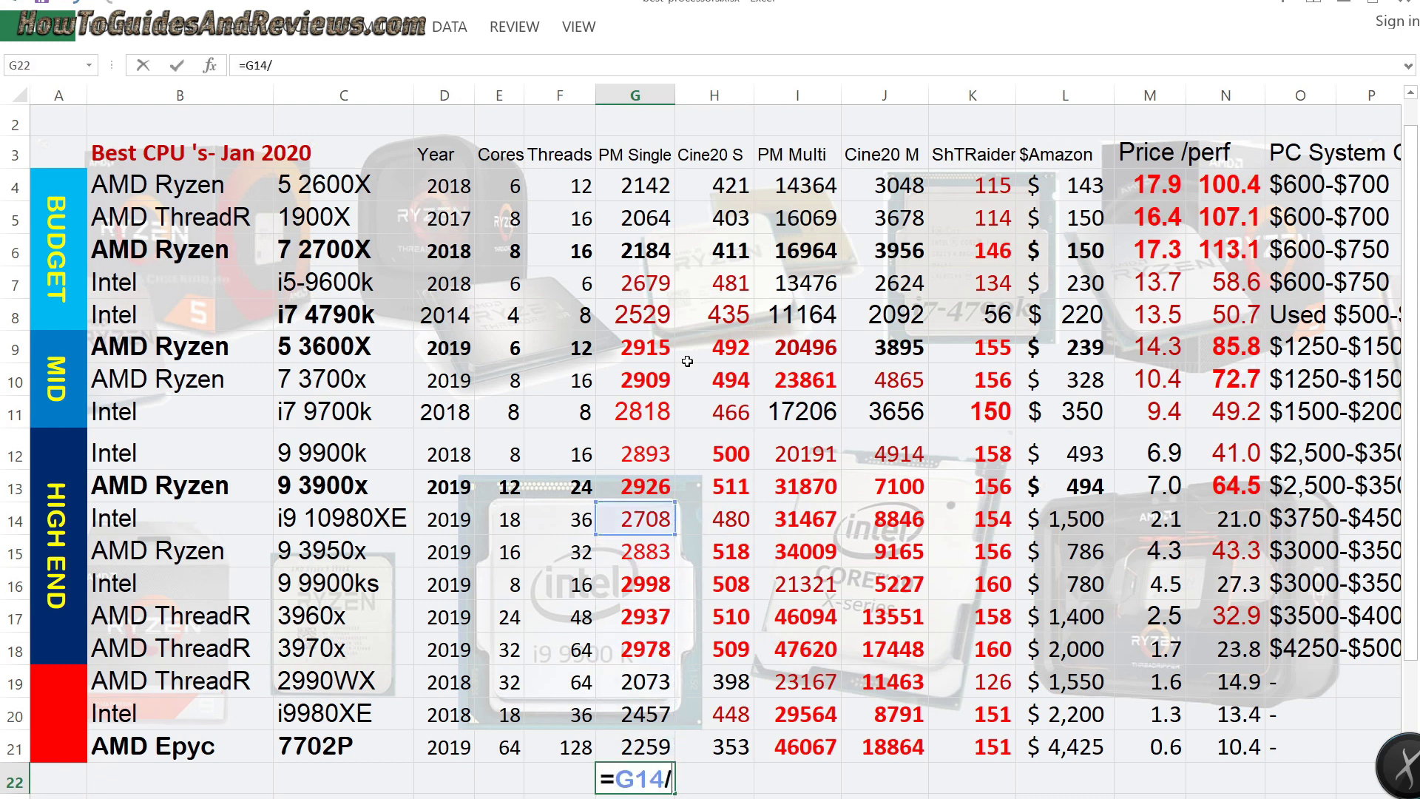
pyautogui.press('Up')
pyautogui.press('Up')
pyautogui.press('Up')
pyautogui.press('Up')
pyautogui.press('Up')
pyautogui.press('Up')
pyautogui.press('Up')
pyautogui.press('Up')
pyautogui.press('Up')
pyautogui.press('Up')
pyautogui.press('Up')
pyautogui.press('Up')
pyautogui.press('Up')
pyautogui.press('Up')
pyautogui.press('Up')
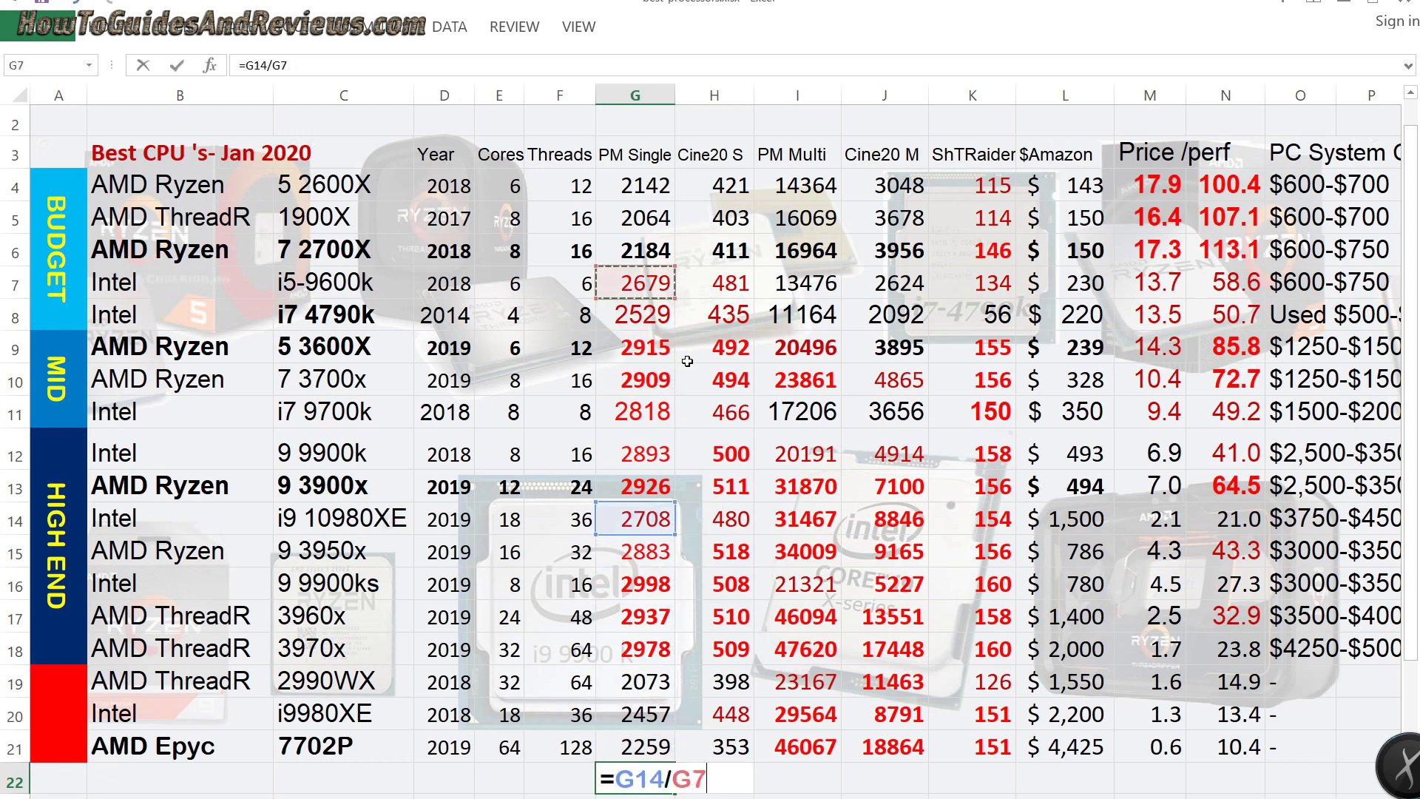
pyautogui.press('Down')
pyautogui.press('Return')
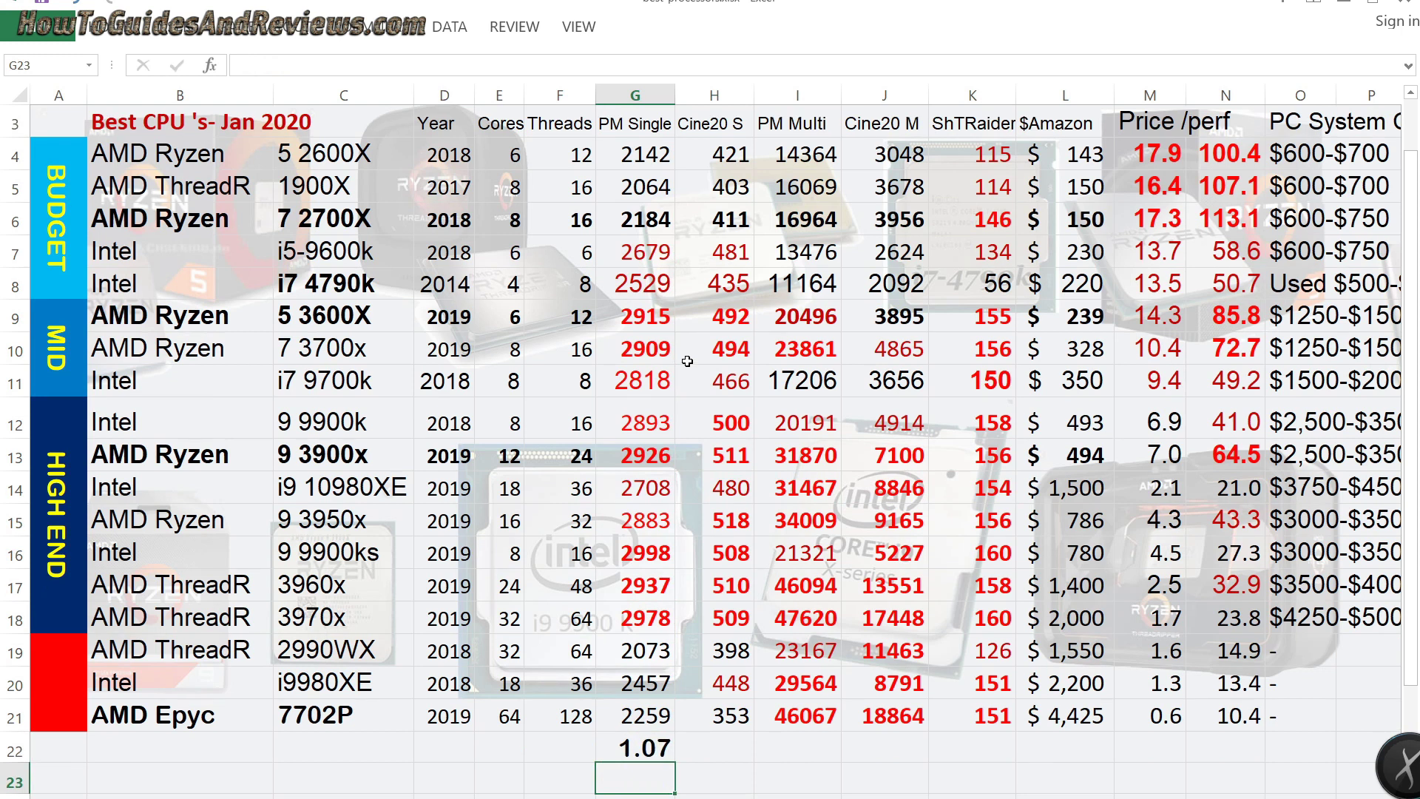
pyautogui.press('Up')
pyautogui.press('Up')
pyautogui.press('Up')
pyautogui.press('Up')
pyautogui.press('Up')
pyautogui.press('Up')
pyautogui.press('Up')
pyautogui.press('Up')
pyautogui.press('Up')
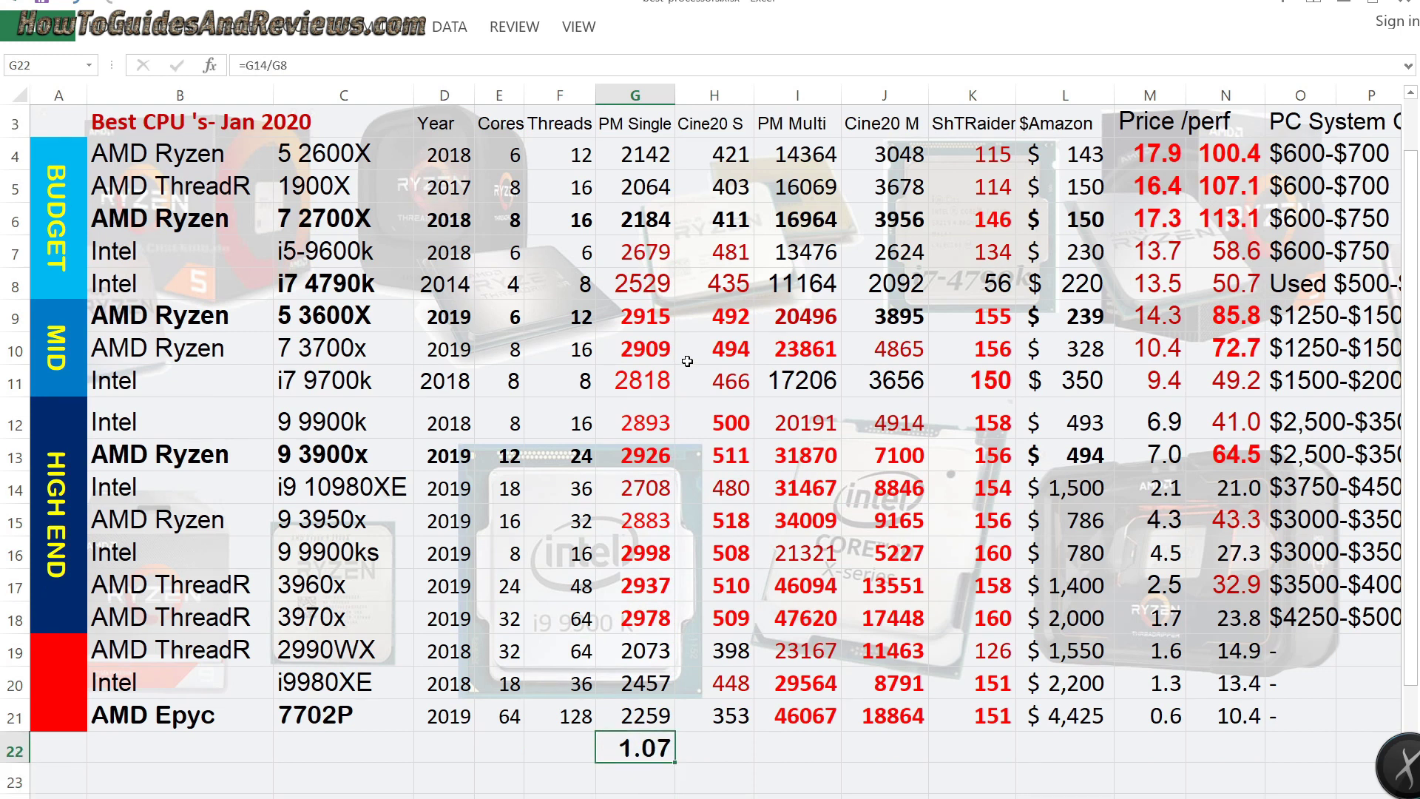
pyautogui.press('Right')
pyautogui.press('Right')
pyautogui.press('Right')
pyautogui.press('Right')
pyautogui.press('Right')
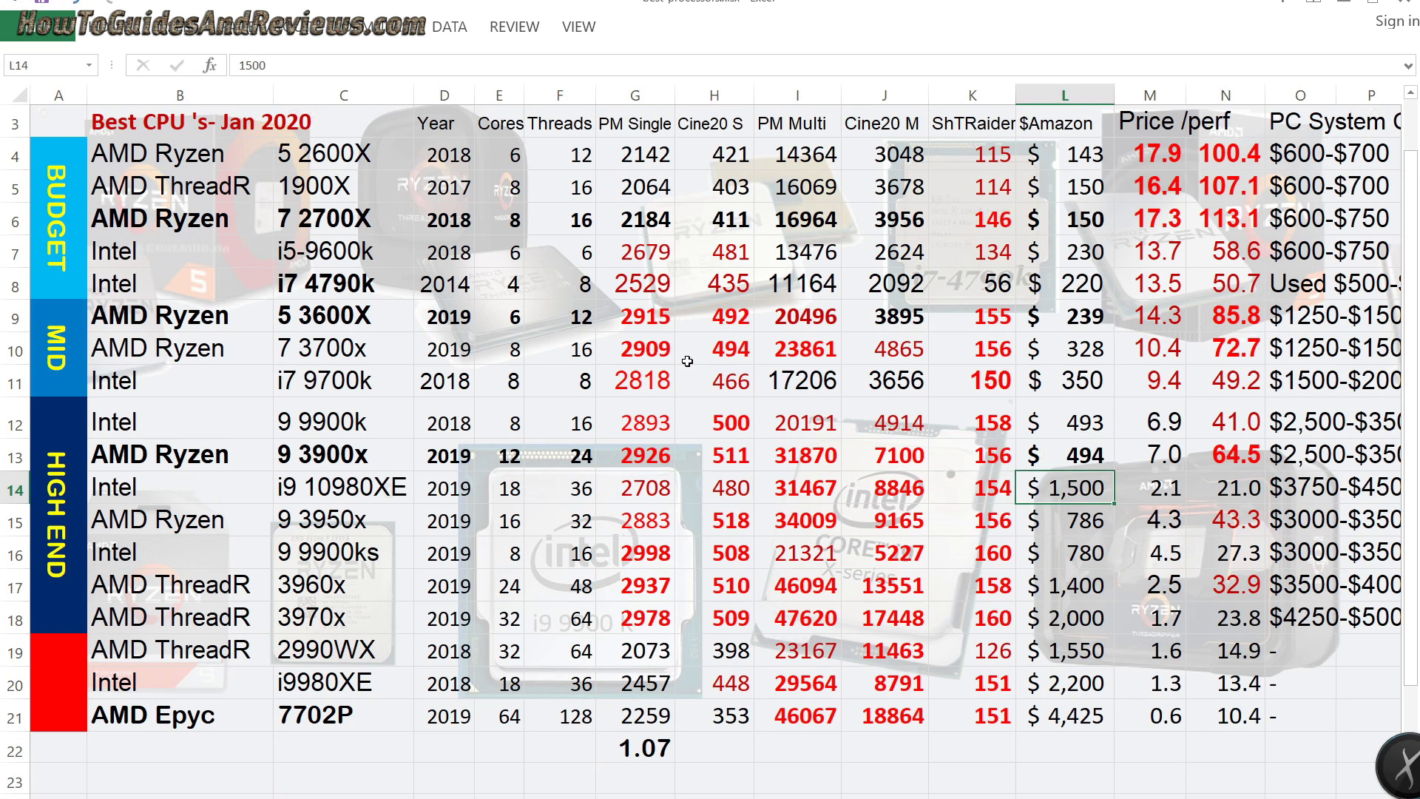
pyautogui.press('Left')
pyautogui.press('Left')
pyautogui.press('Left')
pyautogui.press('Left')
pyautogui.press('Left')
pyautogui.press('Left')
pyautogui.press('Right')
pyautogui.press('Down')
pyautogui.press('Down')
pyautogui.press('Down')
pyautogui.press('Down')
pyautogui.press('Down')
pyautogui.press('Down')
pyautogui.press('Down')
pyautogui.press('Down')
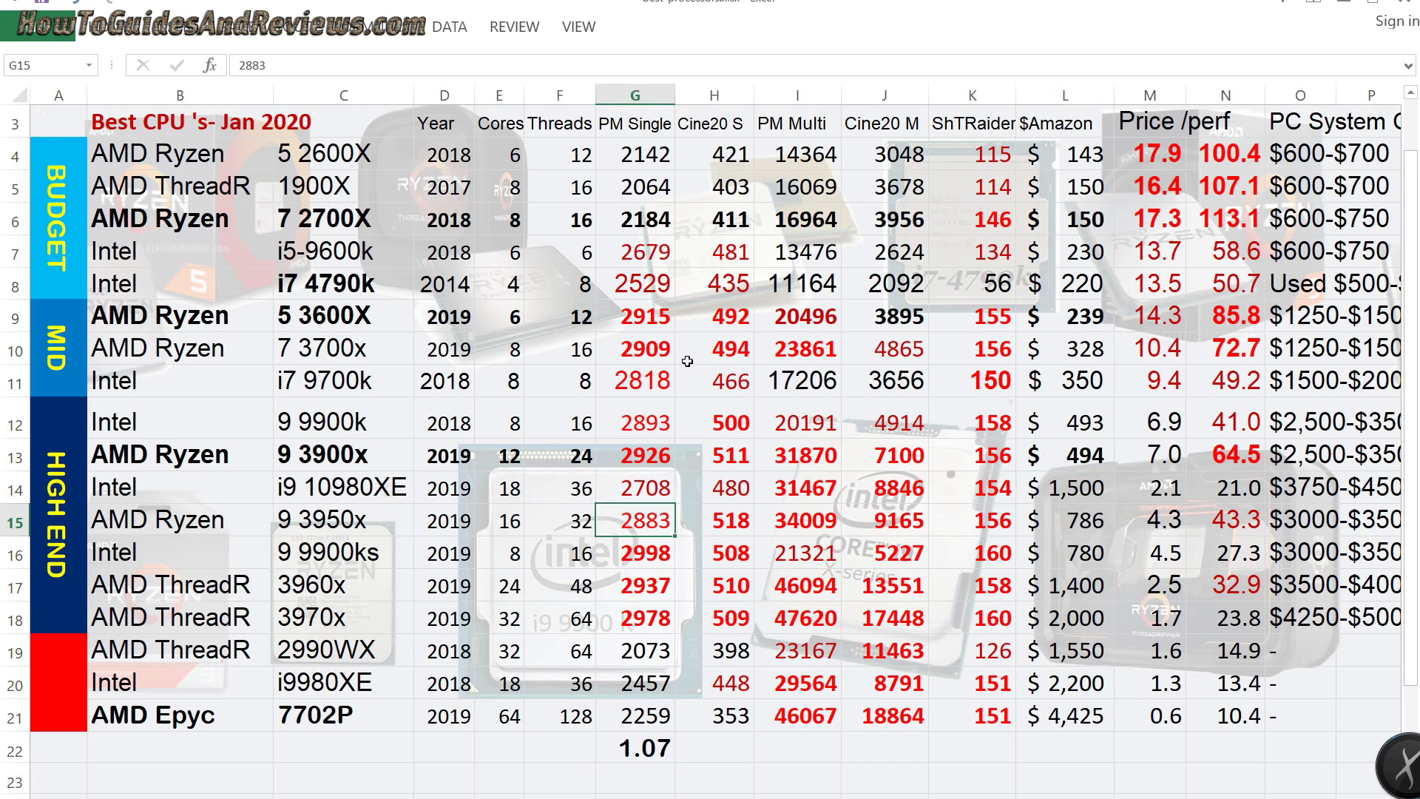
pyautogui.press('Up')
pyautogui.press('Up')
pyautogui.press('Up')
pyautogui.press('Up')
pyautogui.press('Up')
pyautogui.press('Up')
pyautogui.press('Up')
pyautogui.press('Up')
pyautogui.press('Up')
pyautogui.press('Up')
pyautogui.press('Up')
pyautogui.press('Up')
pyautogui.press('Up')
pyautogui.press('Up')
pyautogui.press('Up')
pyautogui.press('Up')
pyautogui.press('Up')
pyautogui.press('Up')
pyautogui.press('Up')
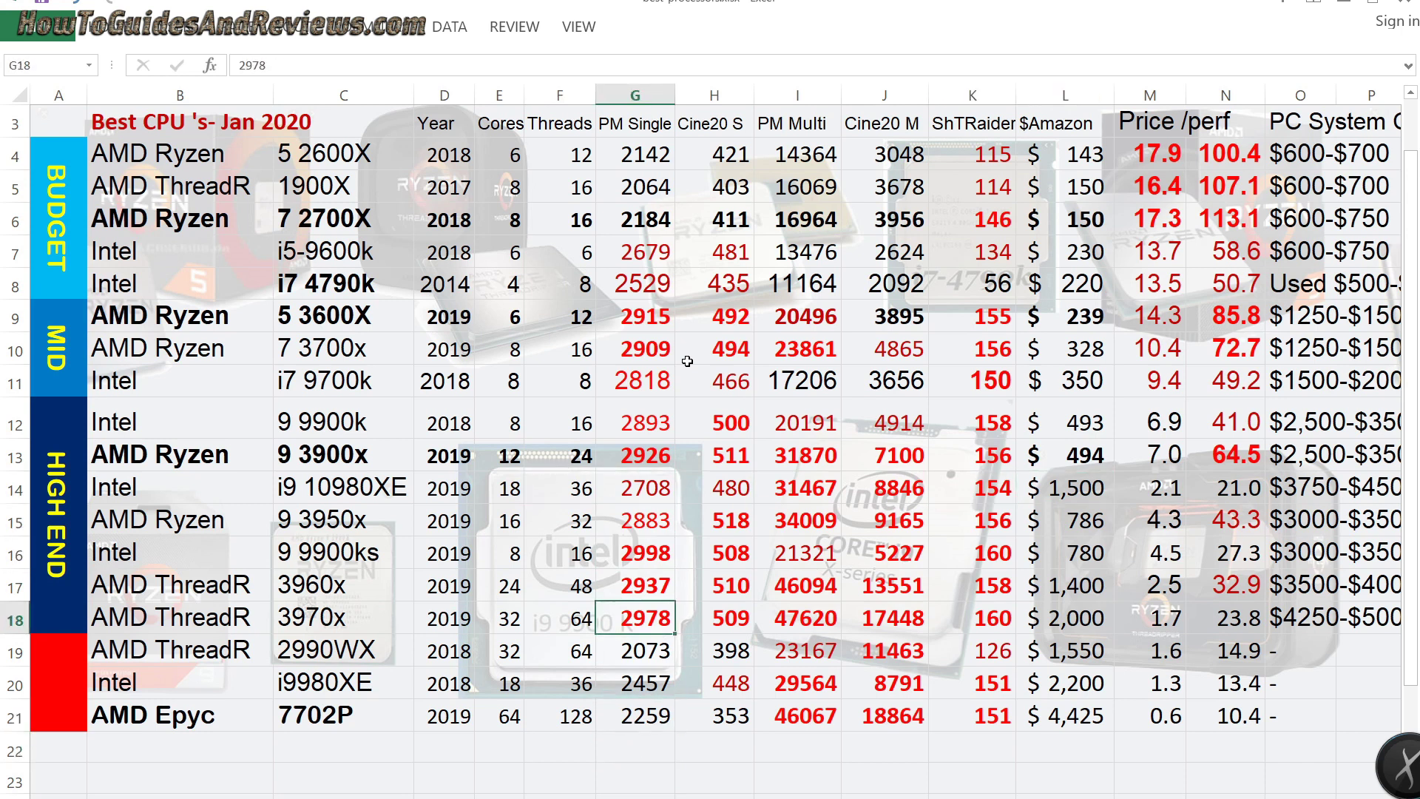
pyautogui.press('Up')
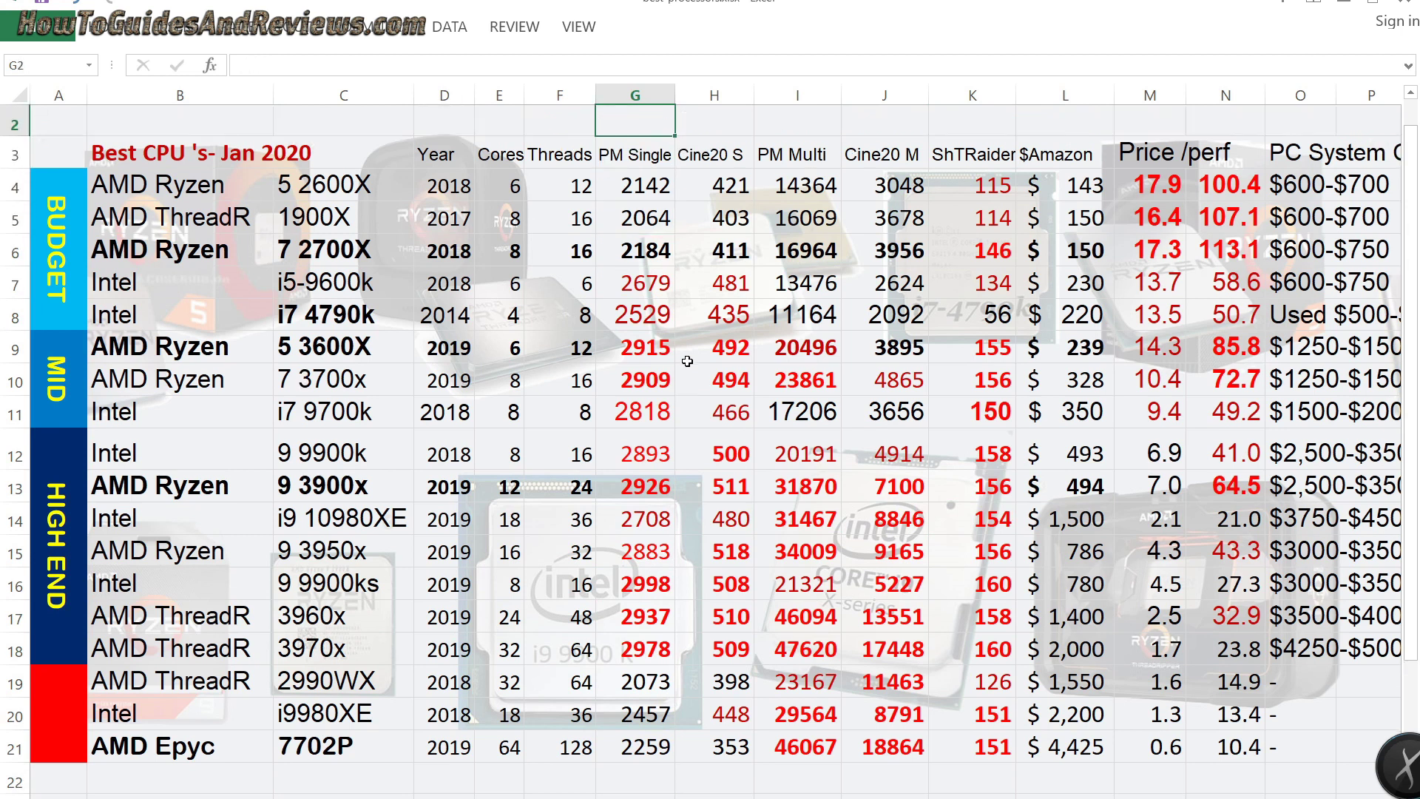
pyautogui.press('Down')
pyautogui.press('Down')
pyautogui.press('Down')
pyautogui.press('Down')
pyautogui.press('Down')
pyautogui.press('Down')
pyautogui.press('Down')
pyautogui.press('Down')
pyautogui.press('Down')
pyautogui.press('Down')
pyautogui.press('Down')
pyautogui.press('Down')
pyautogui.press('Down')
pyautogui.press('Down')
pyautogui.press('Left')
pyautogui.press('Up')
pyautogui.press('Up')
pyautogui.press('Left')
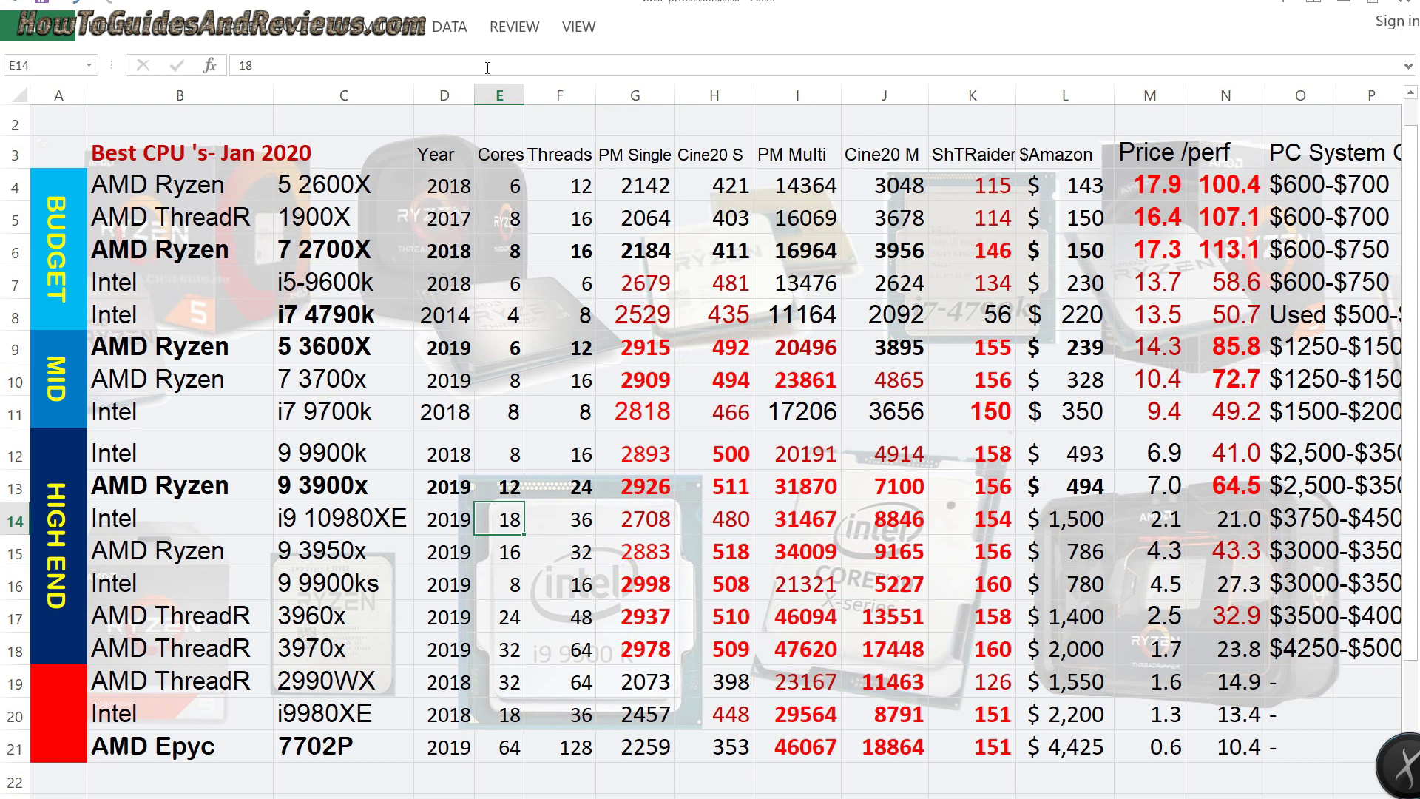
# Step: Show the Amazon 4790k results with the i7-4790K listed at £360.63
pyautogui.hotkey('alt', 'Tab')
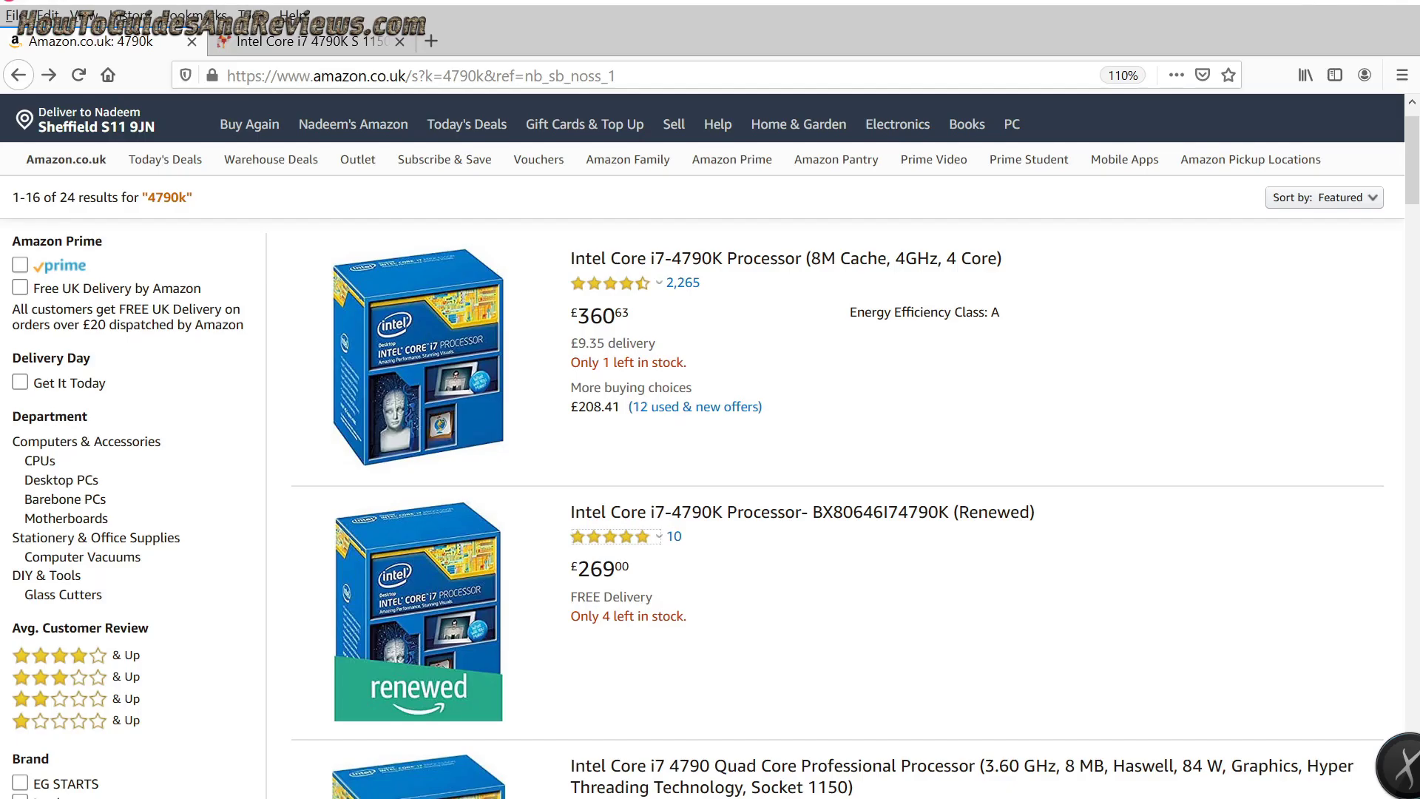
pyautogui.moveTo(620, 293)
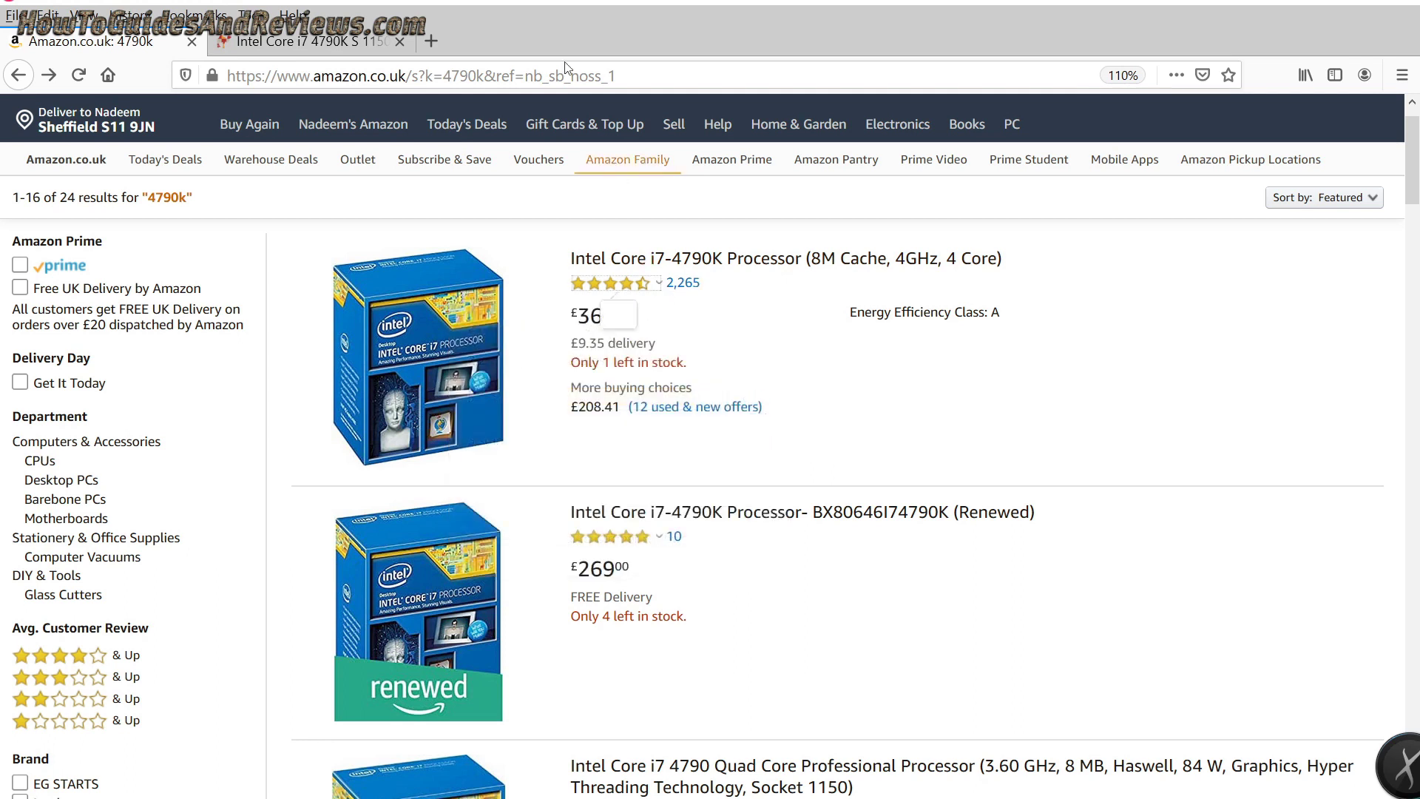
# Step: Review the PM Single and Cine20 S columns, e.g. 2915 and 494, ending at H22
pyautogui.moveTo(492, 2)
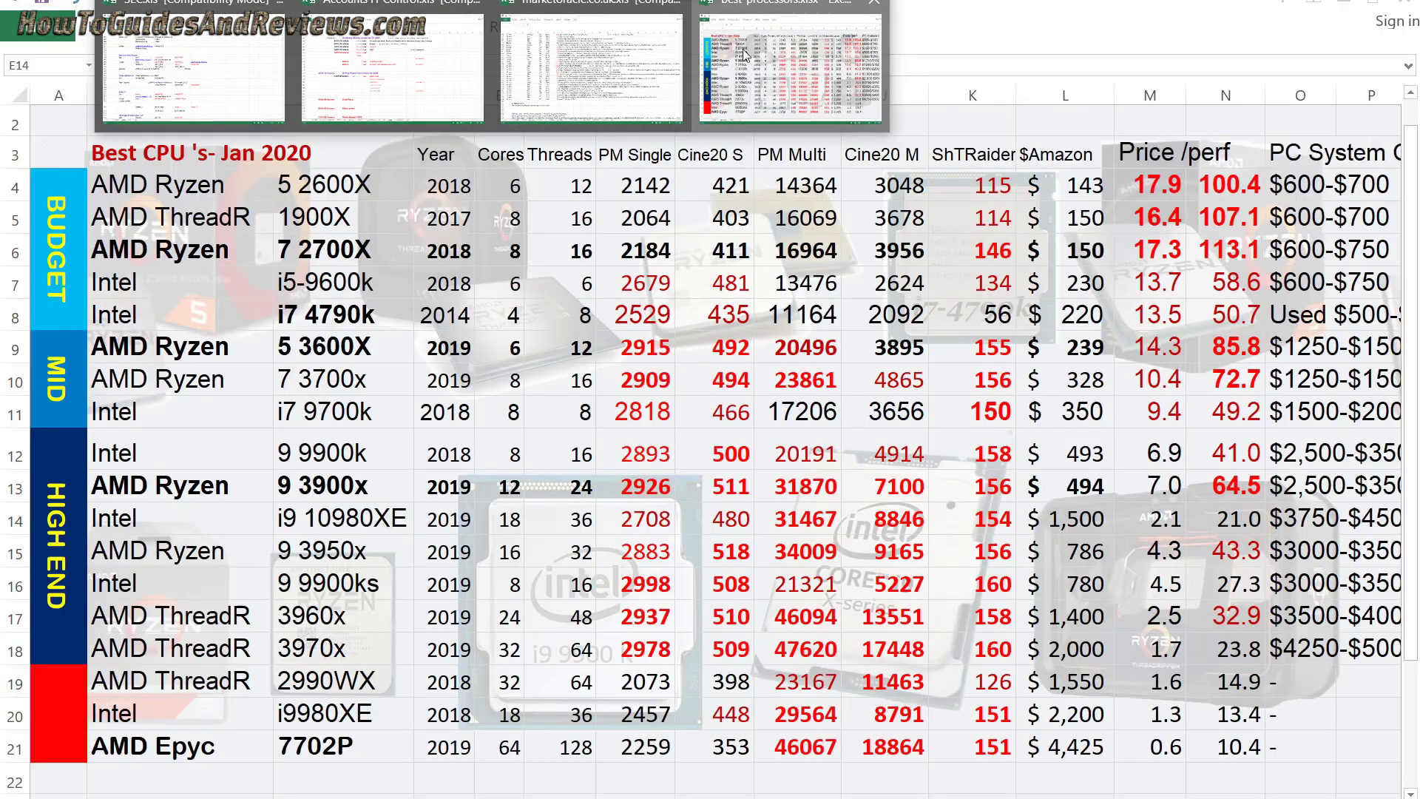
pyautogui.click(790, 67)
pyautogui.click(630, 174)
pyautogui.click(630, 149)
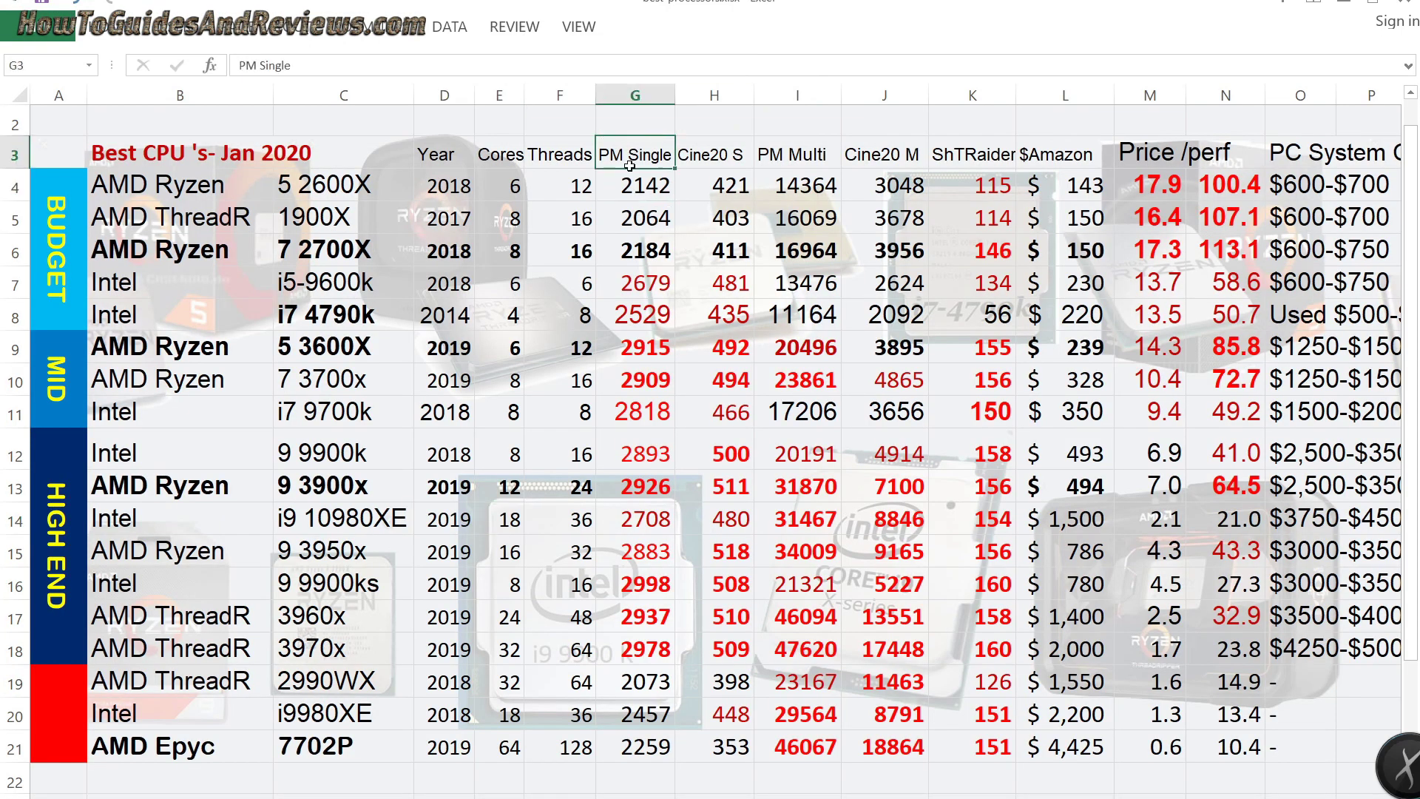
pyautogui.click(723, 150)
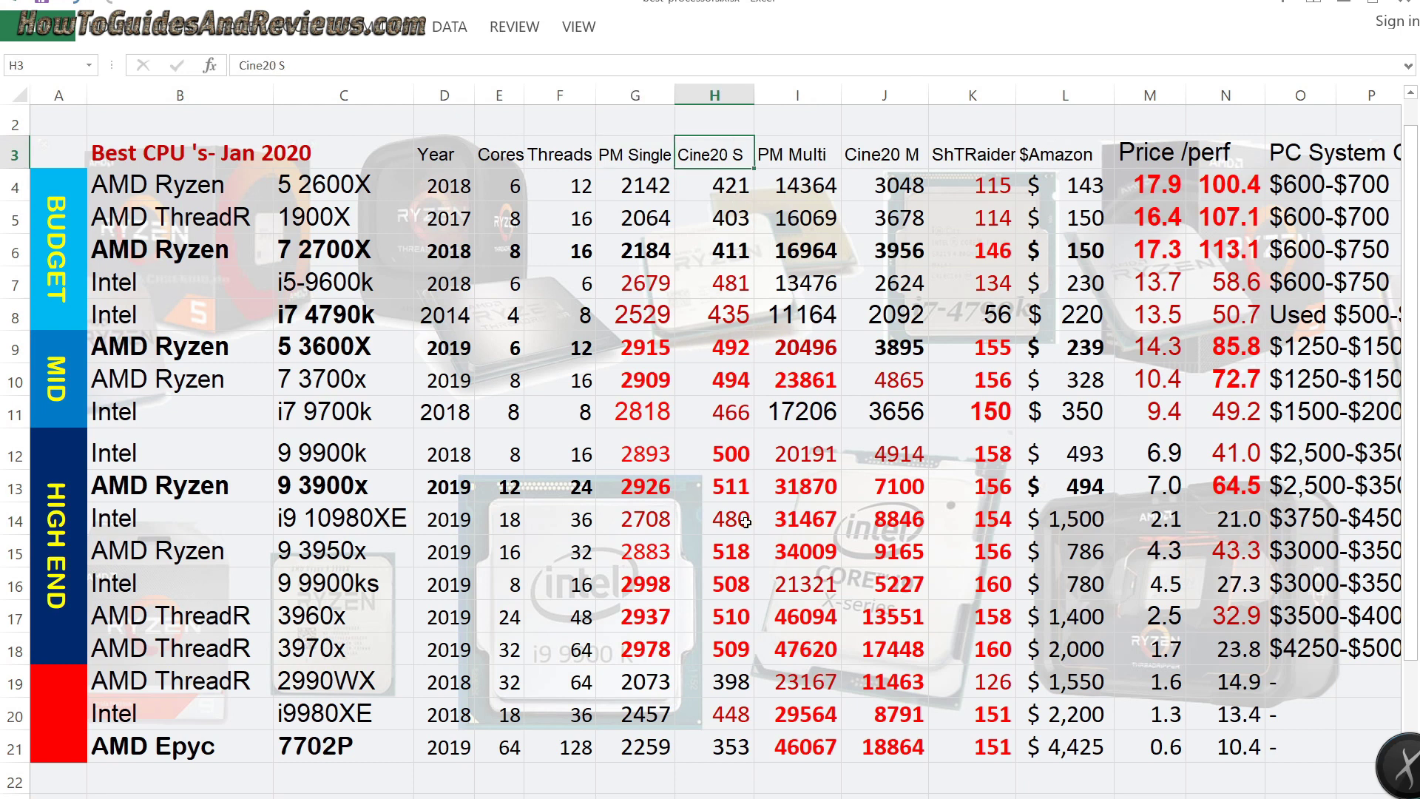
pyautogui.click(603, 362)
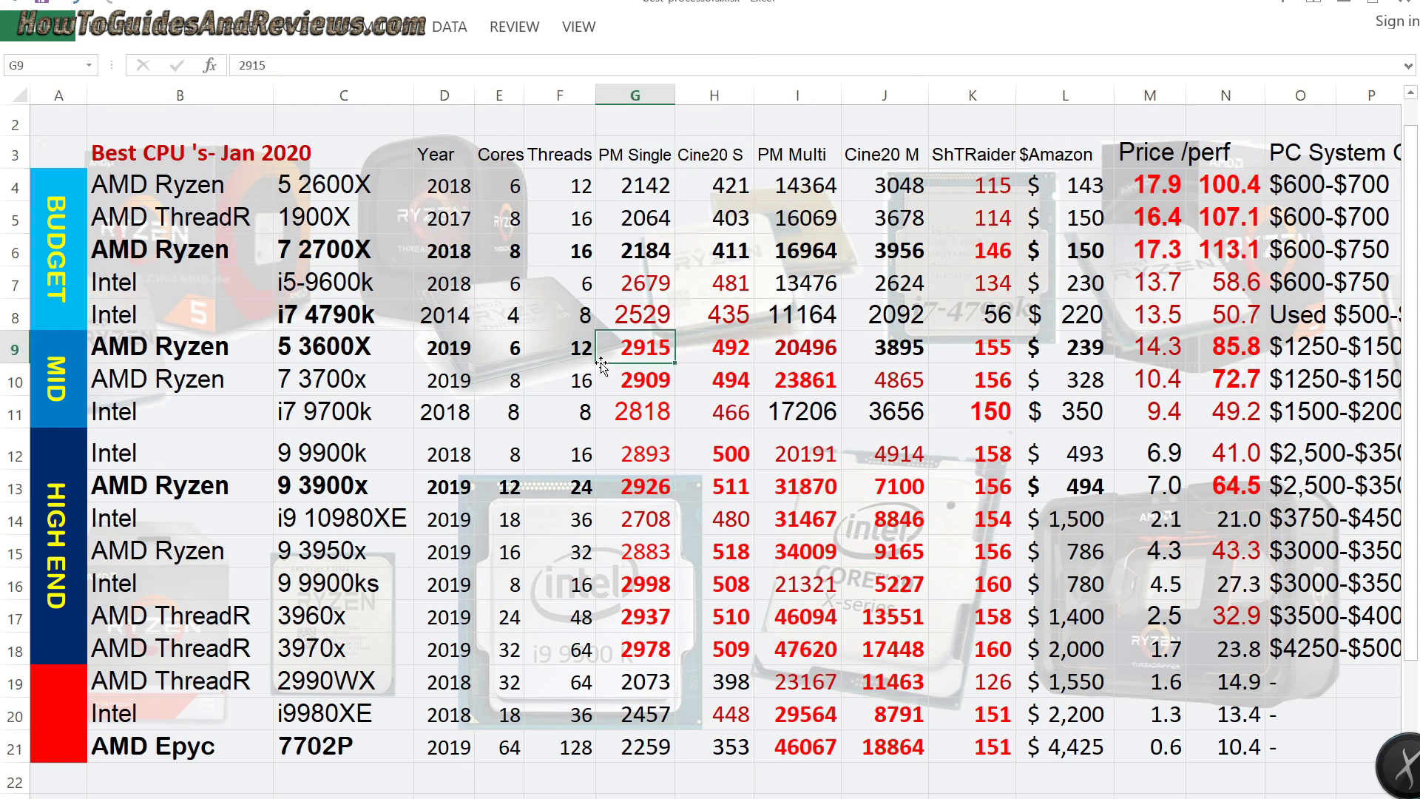
pyautogui.click(710, 378)
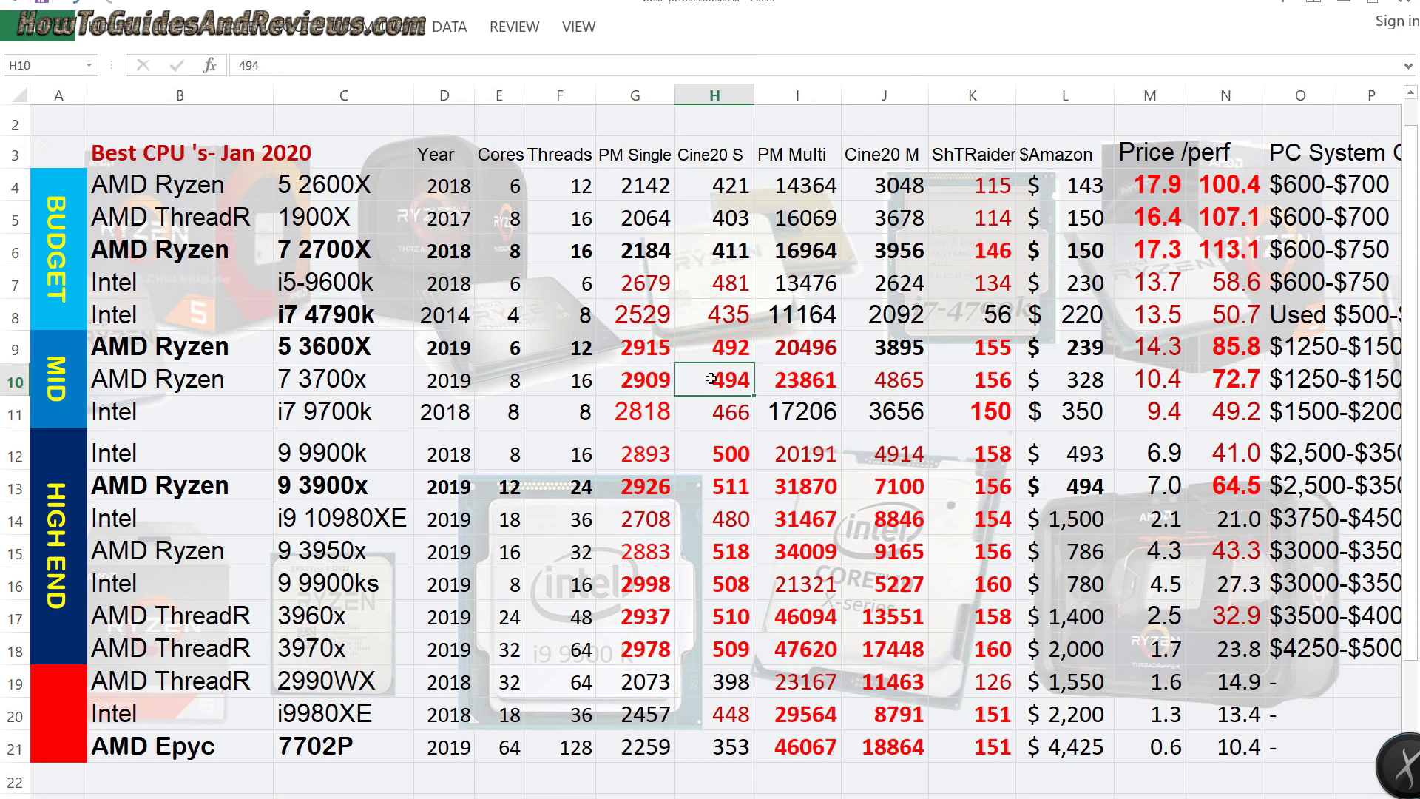
pyautogui.press('Up')
pyautogui.press('Up')
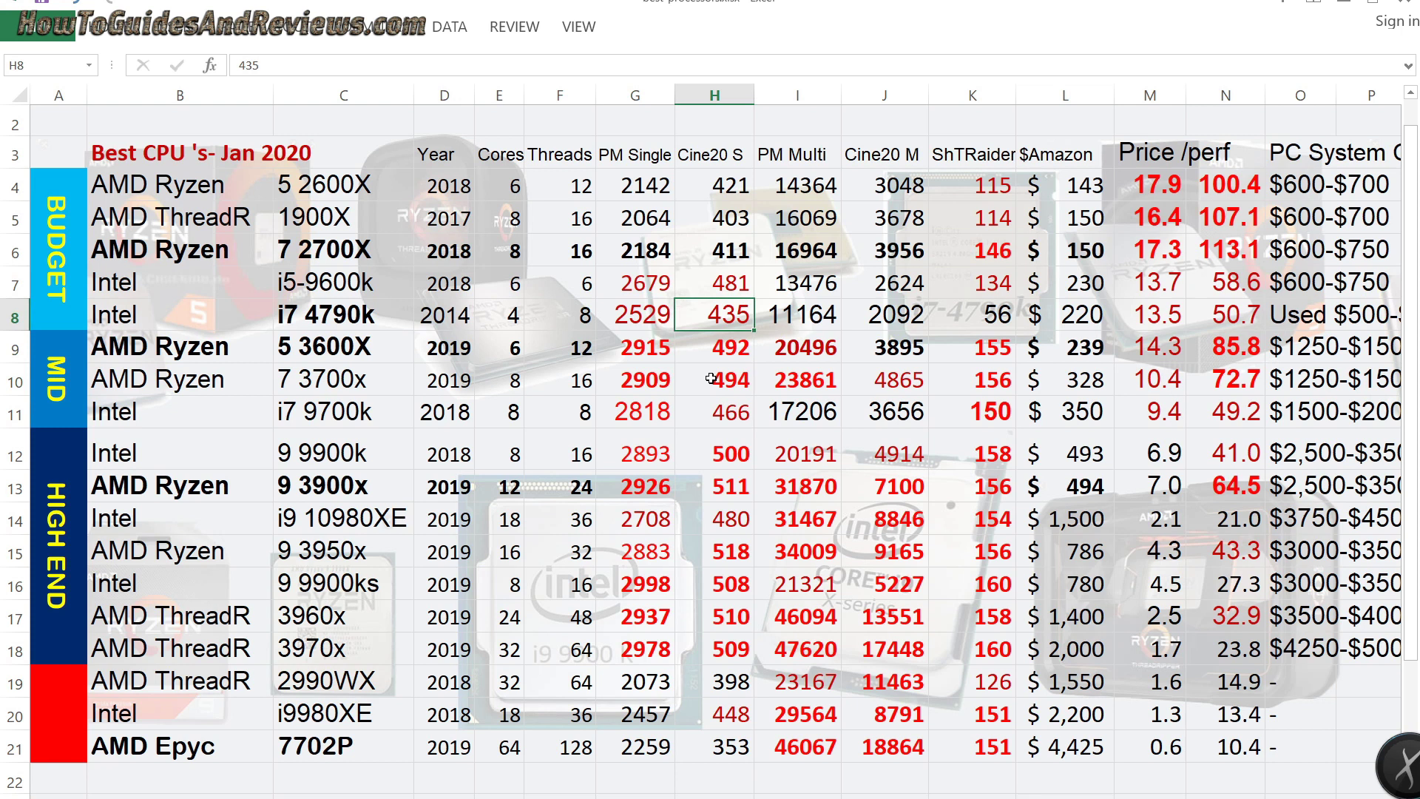
pyautogui.press('Down')
pyautogui.press('Down')
pyautogui.press('Down')
pyautogui.press('Down')
pyautogui.press('Down')
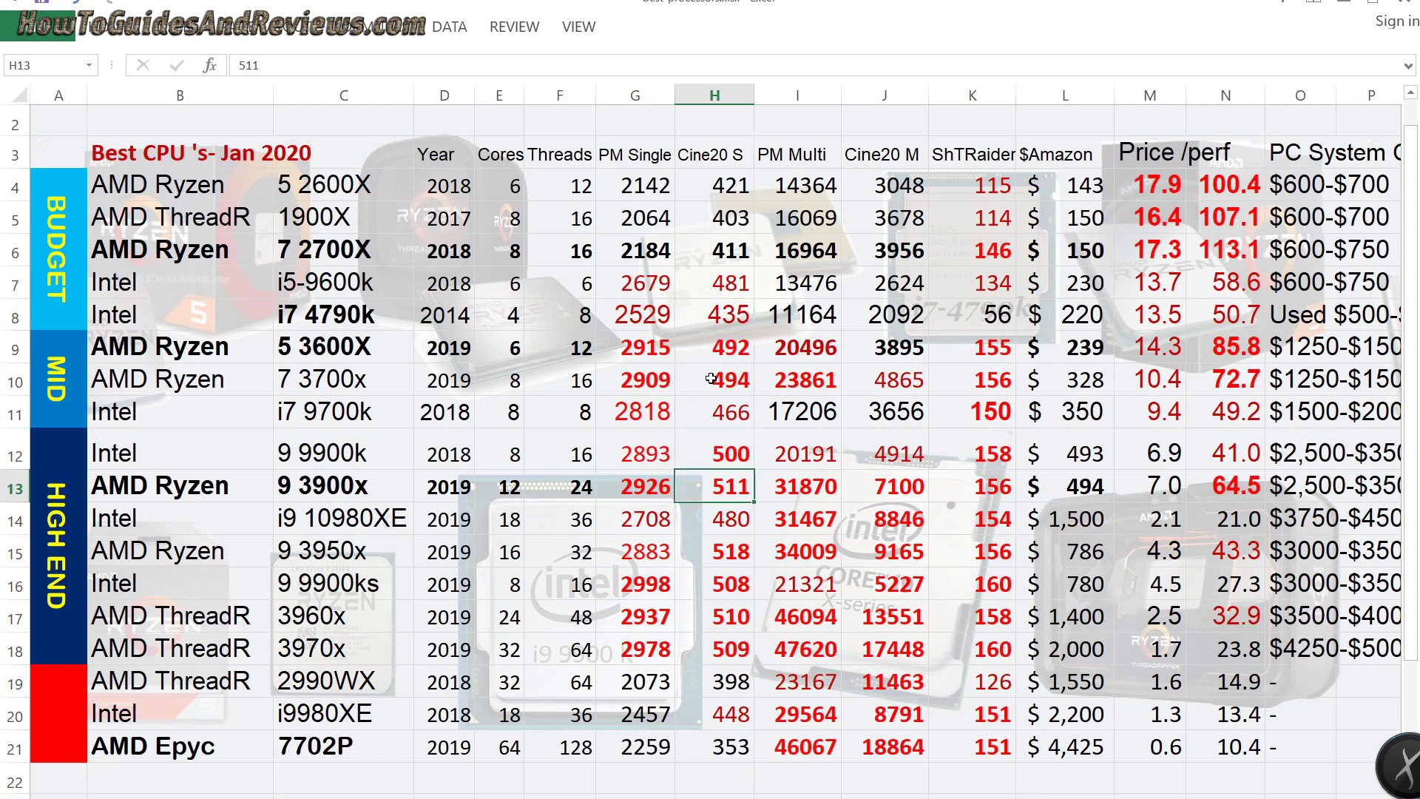
pyautogui.press('Down')
pyautogui.press('Down')
pyautogui.press('Down')
pyautogui.press('Down')
pyautogui.press('Down')
pyautogui.press('Down')
pyautogui.press('Down')
pyautogui.press('Down')
pyautogui.press('Down')
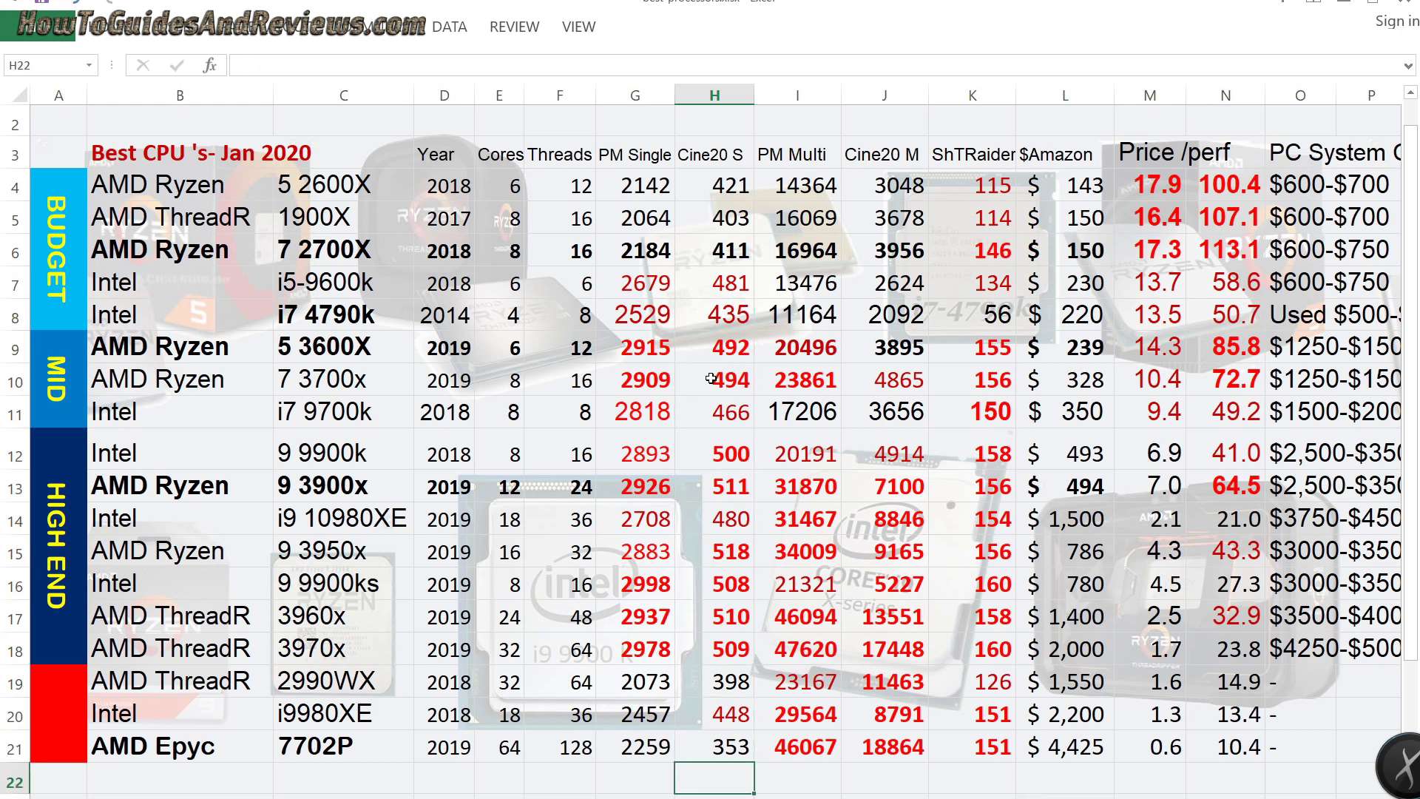
pyautogui.write('=')
pyautogui.press('Up')
pyautogui.press('Up')
pyautogui.press('Up')
pyautogui.press('Up')
pyautogui.press('Up')
pyautogui.press('Up')
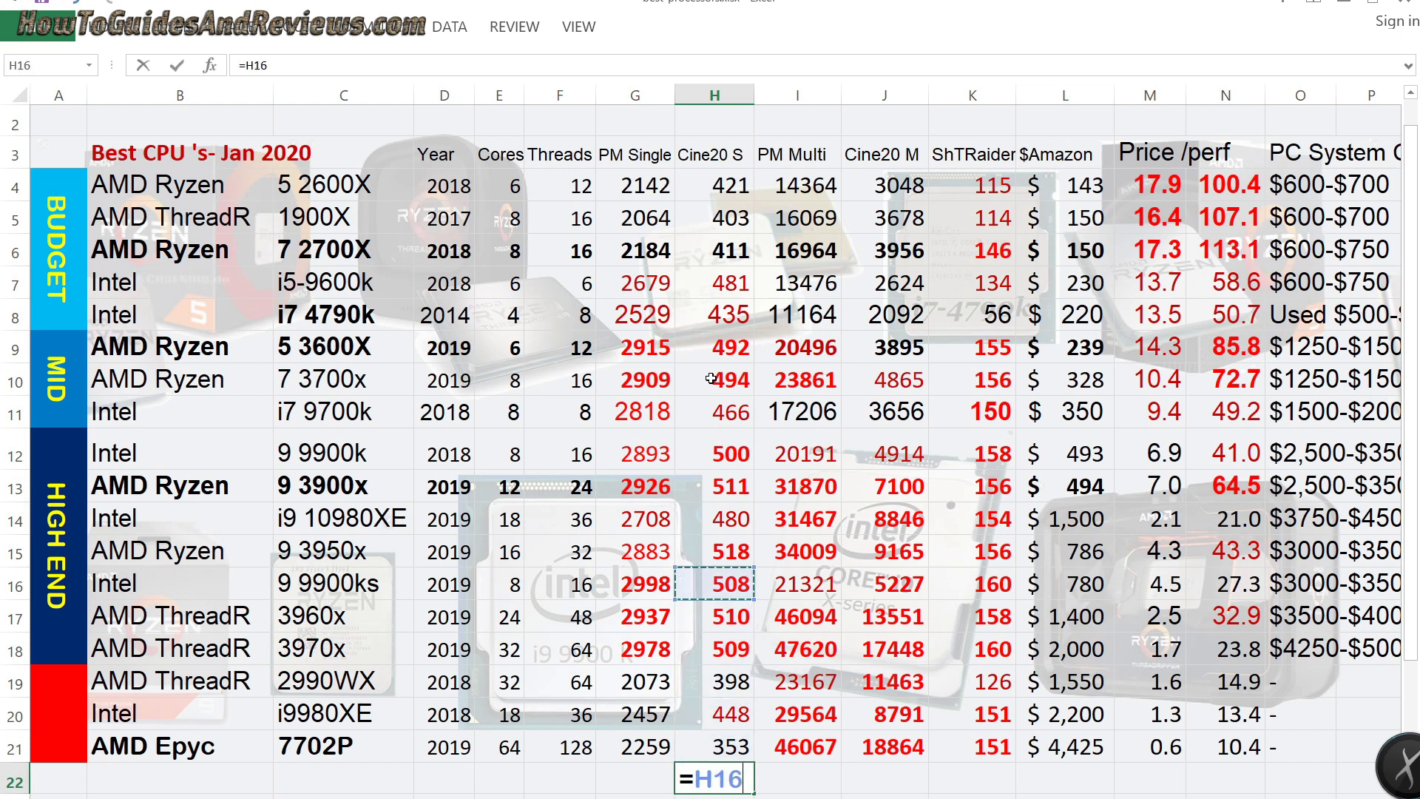
pyautogui.press('Up')
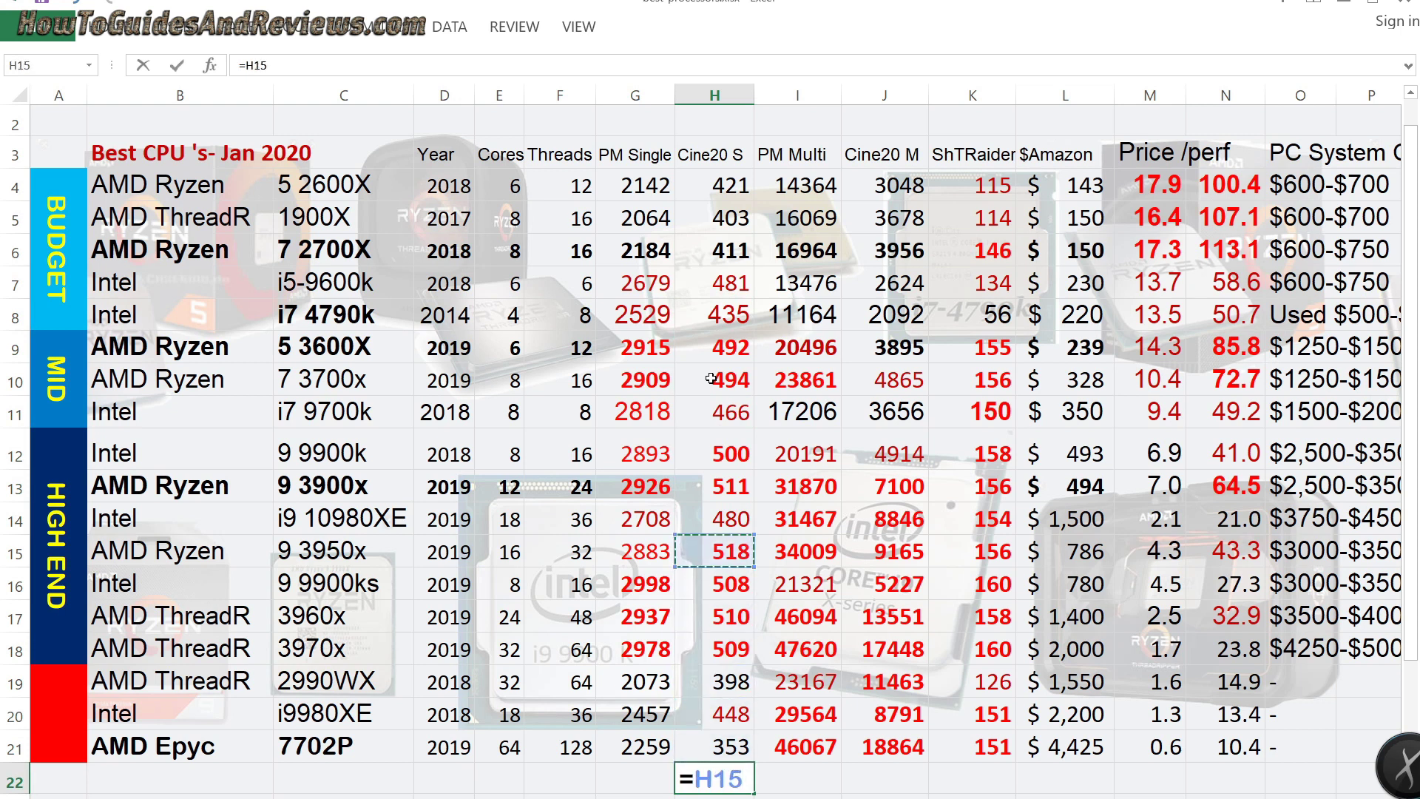
pyautogui.write('/')
pyautogui.press('Up')
pyautogui.press('Up')
pyautogui.press('Up')
pyautogui.press('Up')
pyautogui.press('Up')
pyautogui.press('Up')
pyautogui.press('Up')
pyautogui.press('Up')
pyautogui.press('Up')
pyautogui.press('Up')
pyautogui.press('Up')
pyautogui.press('Up')
pyautogui.press('Up')
pyautogui.press('Up')
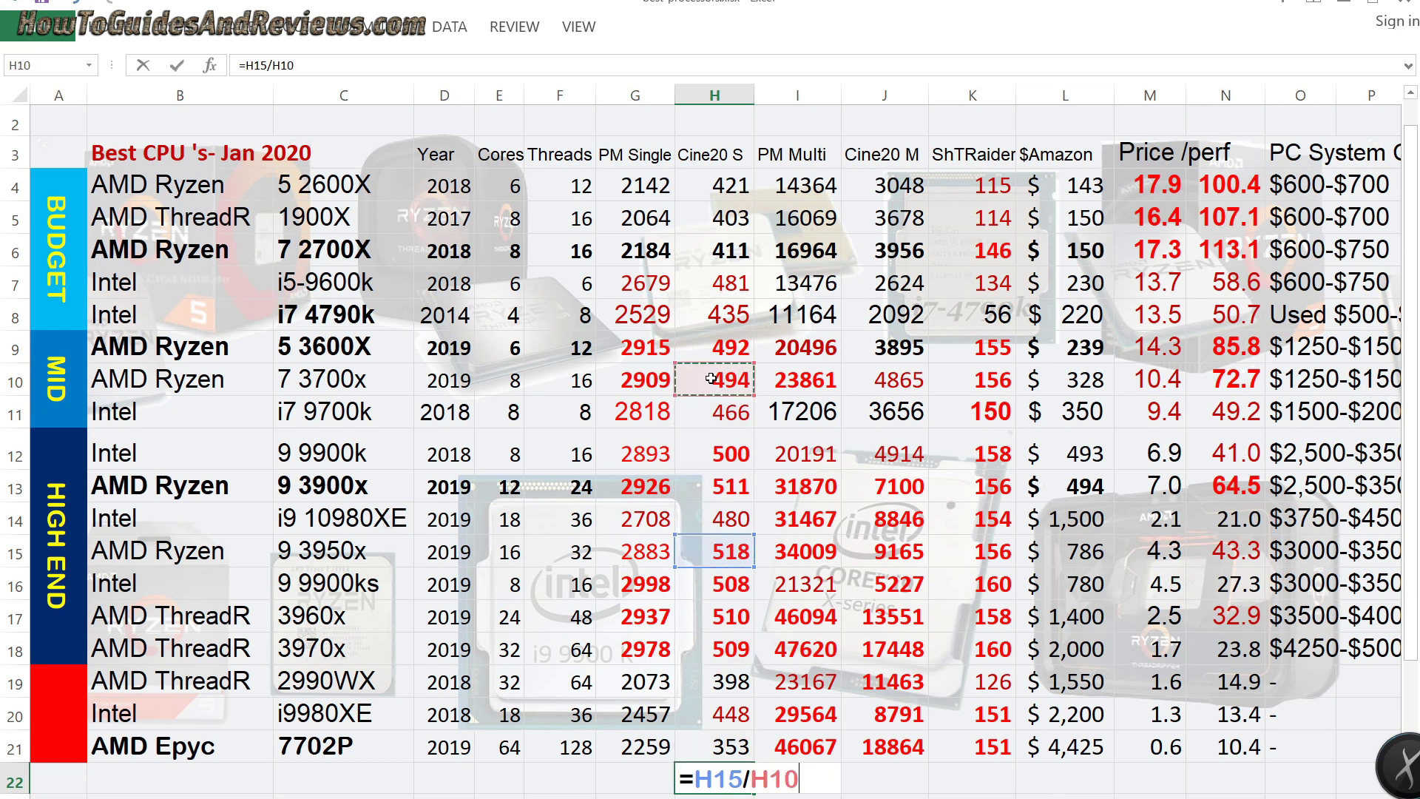
pyautogui.press('Return')
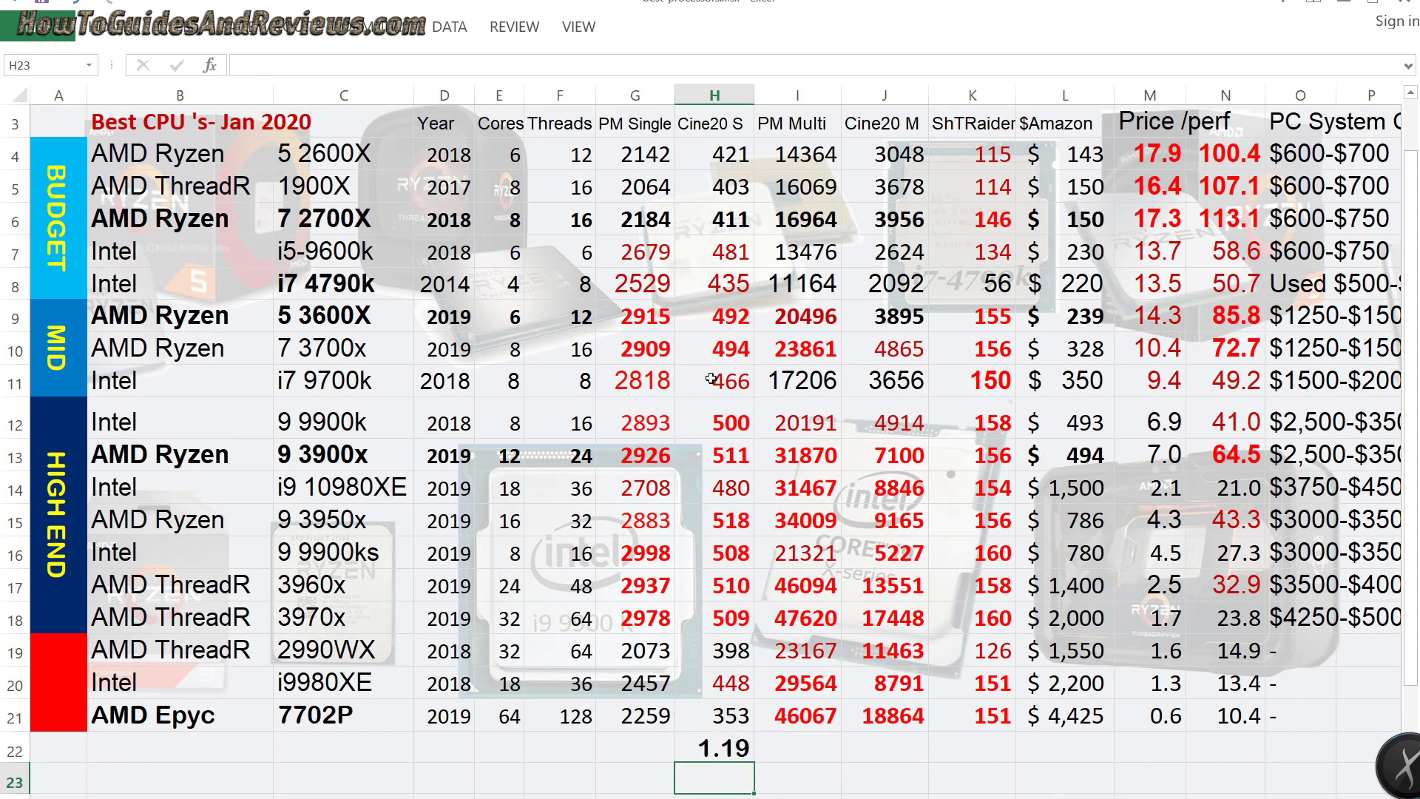
pyautogui.press('Up')
pyautogui.press('Delete')
pyautogui.press('Up')
pyautogui.press('Up')
pyautogui.press('Up')
pyautogui.press('Up')
pyautogui.press('Up')
pyautogui.press('Up')
pyautogui.press('Up')
pyautogui.press('Up')
pyautogui.press('Up')
pyautogui.press('Up')
pyautogui.press('Up')
pyautogui.press('Up')
pyautogui.press('Up')
pyautogui.press('Up')
pyautogui.press('Up')
pyautogui.press('Up')
pyautogui.press('Up')
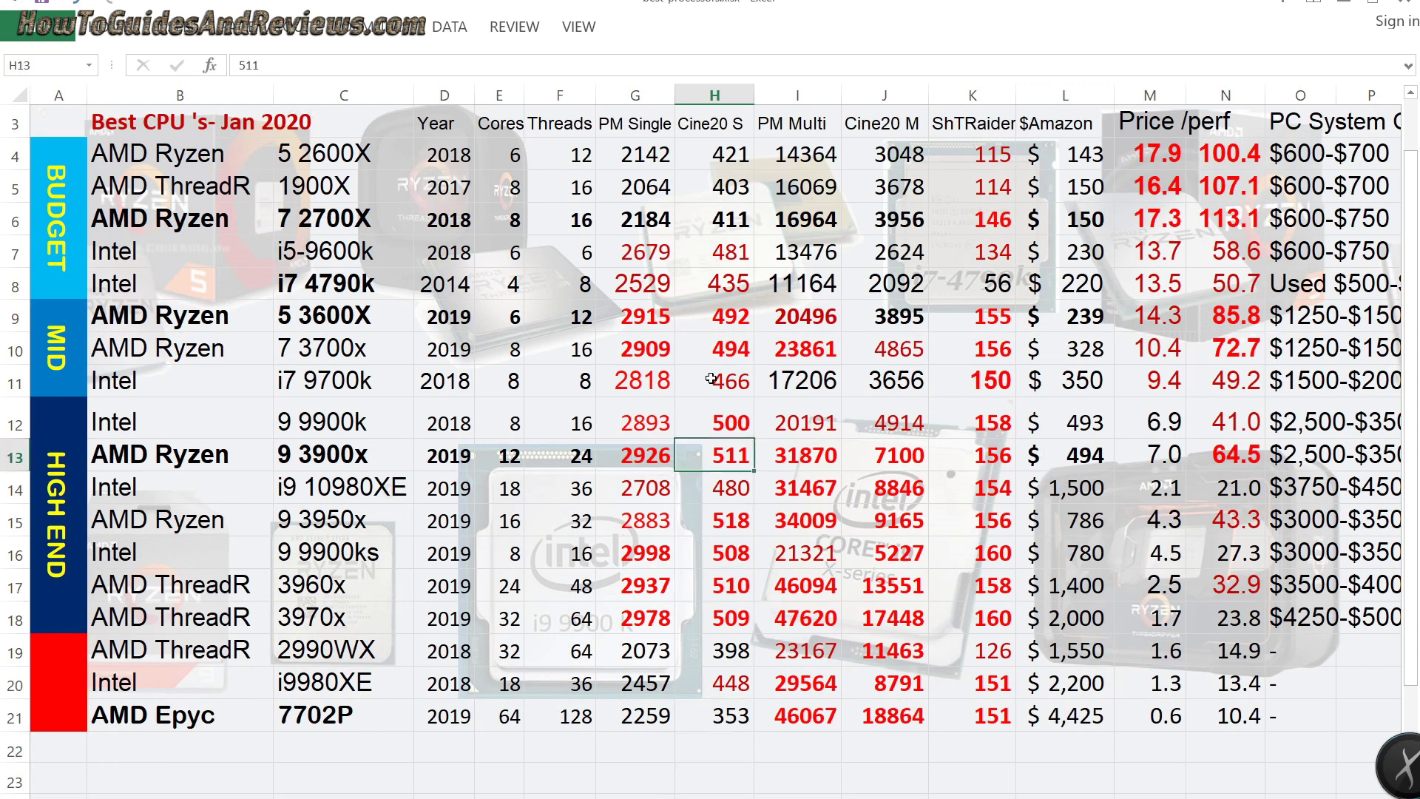
pyautogui.press('Up')
pyautogui.press('Up')
pyautogui.press('Up')
pyautogui.press('Down')
pyautogui.press('Down')
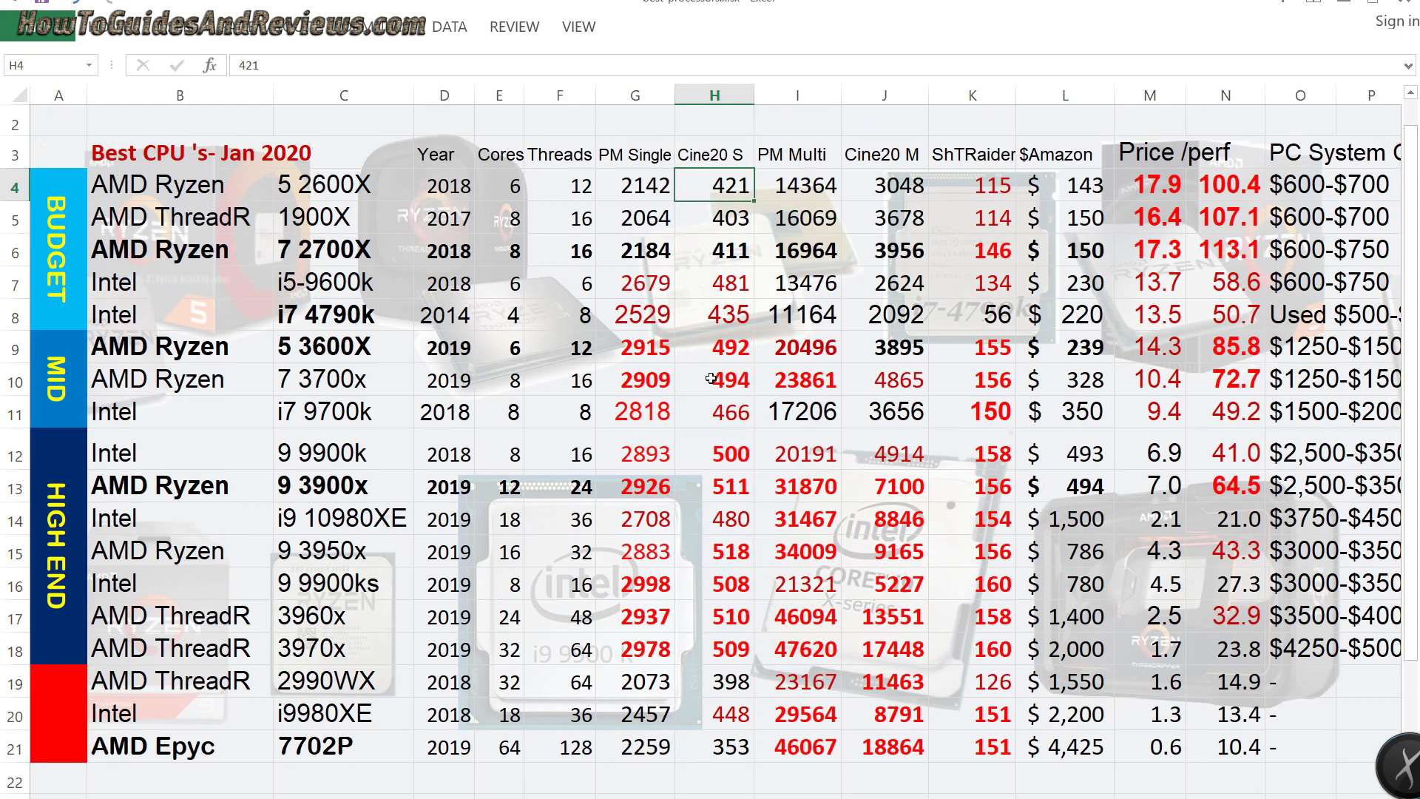
pyautogui.click(711, 379)
pyautogui.press('Down')
pyautogui.press('Down')
pyautogui.press('Down')
pyautogui.press('Down')
pyautogui.press('Down')
pyautogui.press('Down')
pyautogui.press('Down')
pyautogui.press('Down')
pyautogui.press('Down')
pyautogui.press('Down')
pyautogui.press('Down')
pyautogui.press('Down')
pyautogui.press('Right')
pyautogui.press('Up')
pyautogui.press('Down')
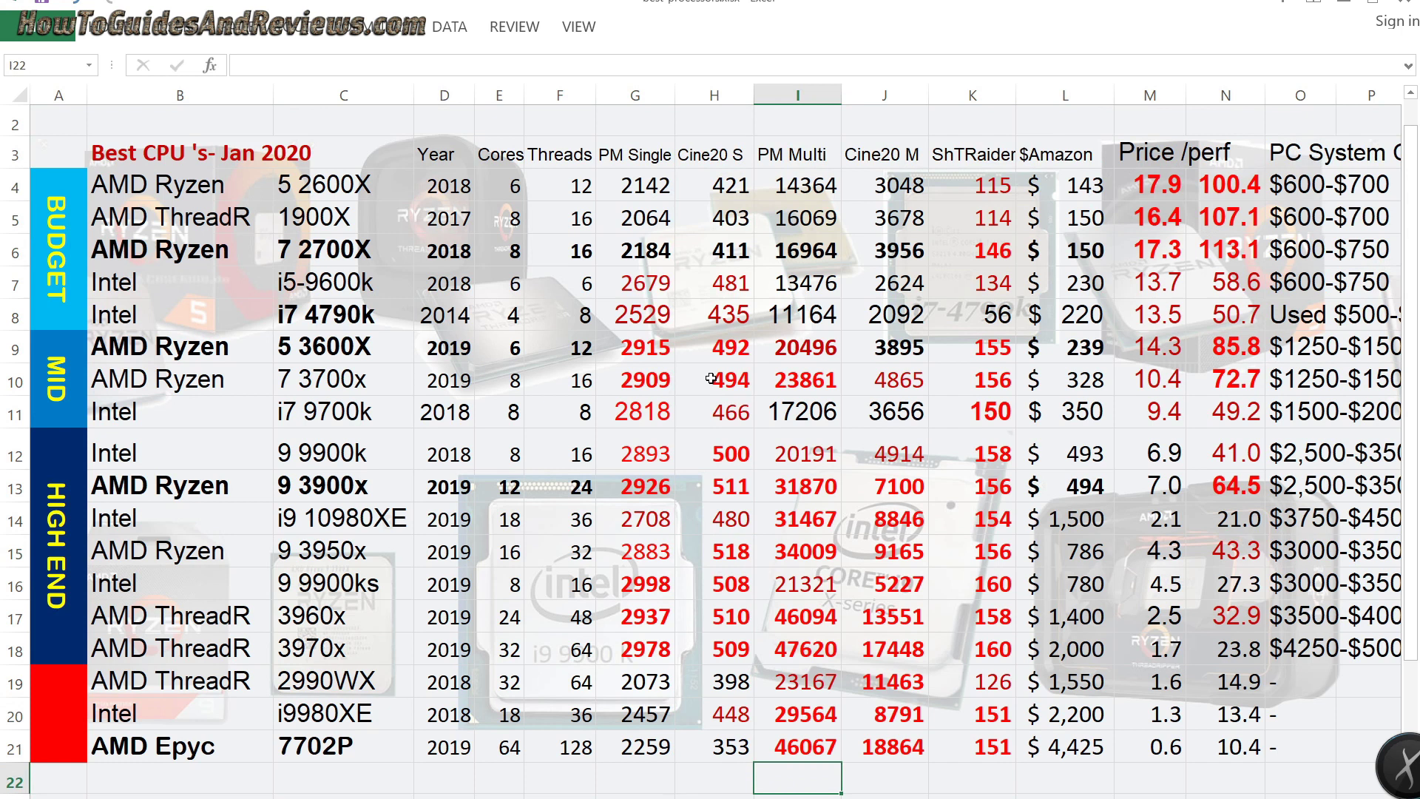
pyautogui.write('=')
pyautogui.press('Up')
pyautogui.press('Up')
pyautogui.press('Up')
pyautogui.press('Up')
pyautogui.press('Up')
pyautogui.press('Up')
pyautogui.press('Up')
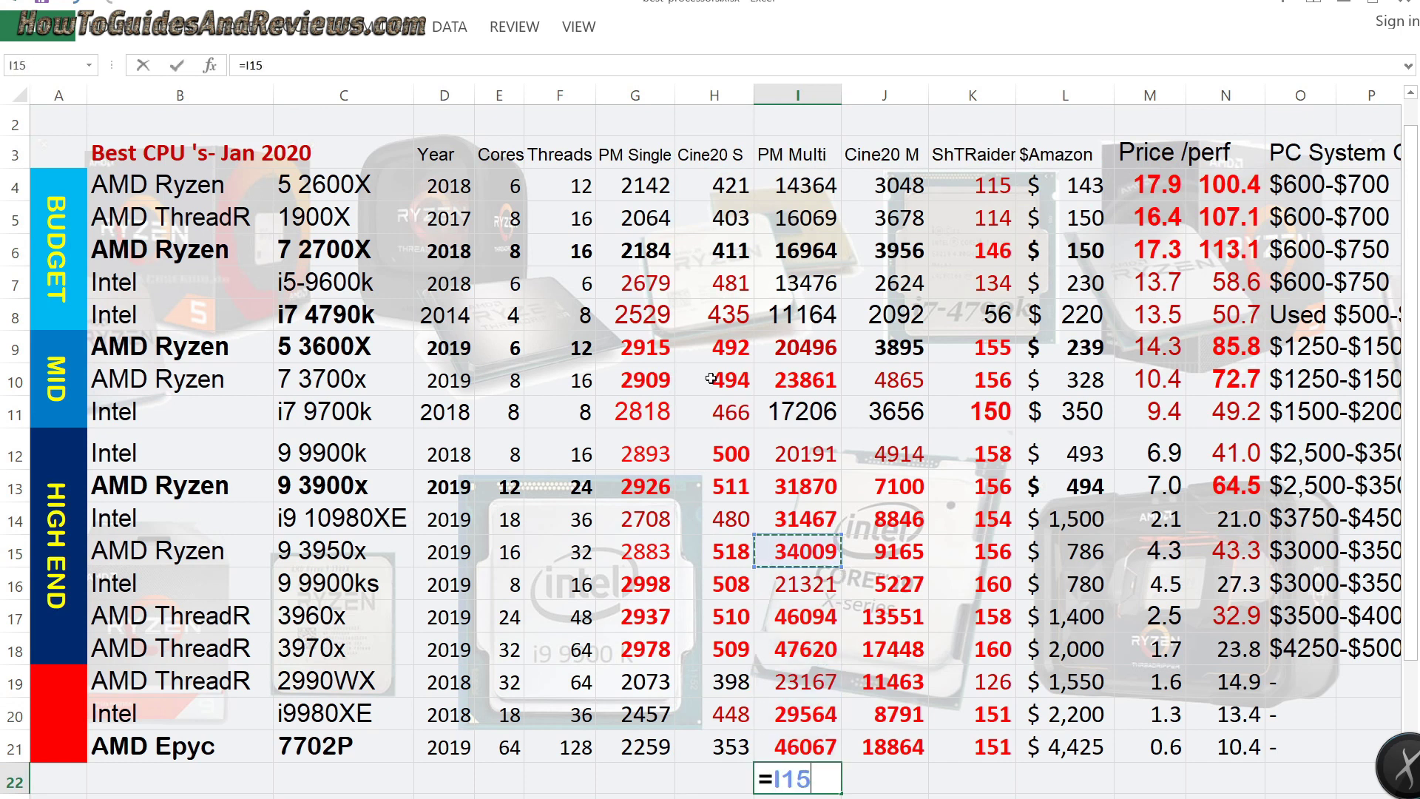
pyautogui.write('/')
pyautogui.press('Up')
pyautogui.press('Up')
pyautogui.press('Up')
pyautogui.press('Up')
pyautogui.press('Up')
pyautogui.press('Up')
pyautogui.press('Up')
pyautogui.press('Up')
pyautogui.press('Up')
pyautogui.press('Up')
pyautogui.press('Up')
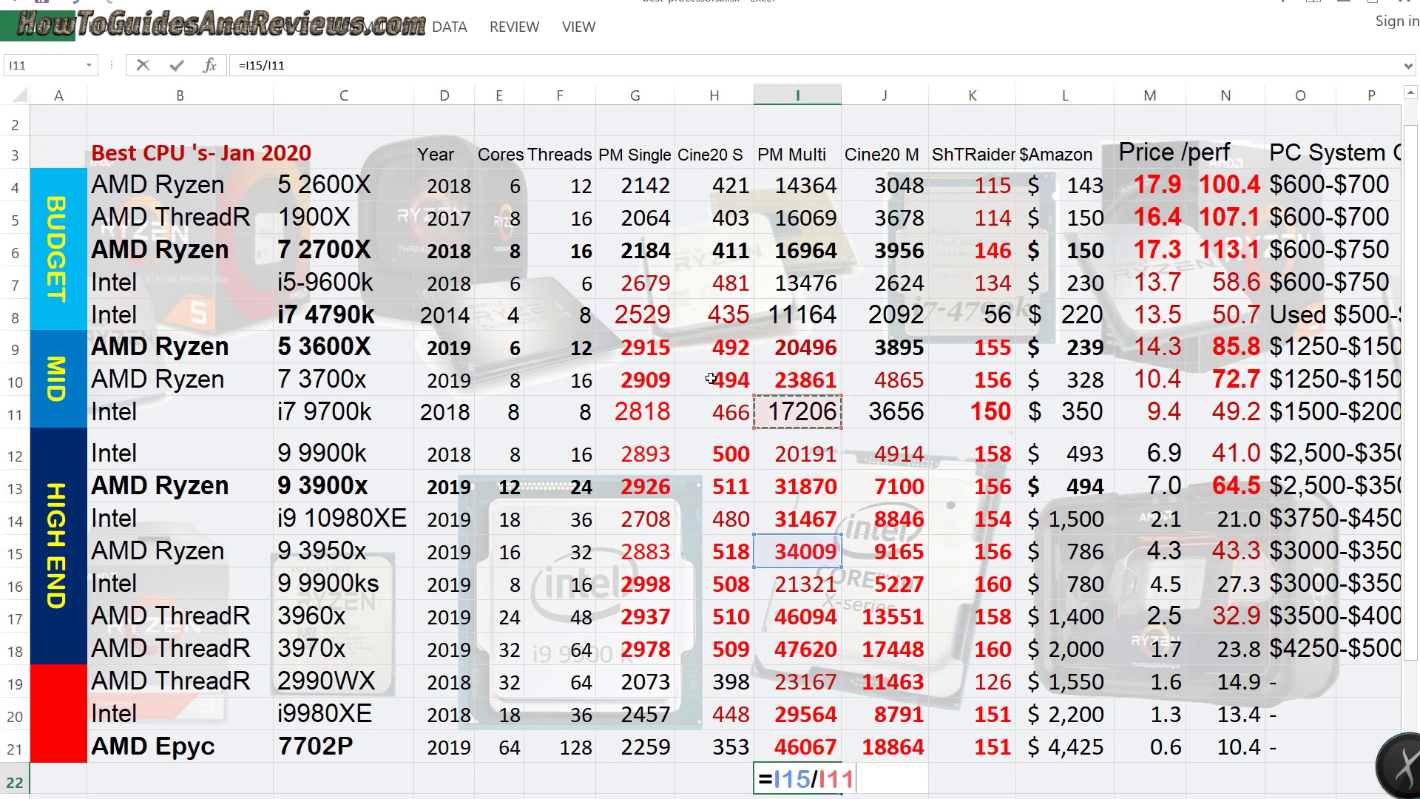
pyautogui.press('Up')
pyautogui.press('Up')
pyautogui.press('Up')
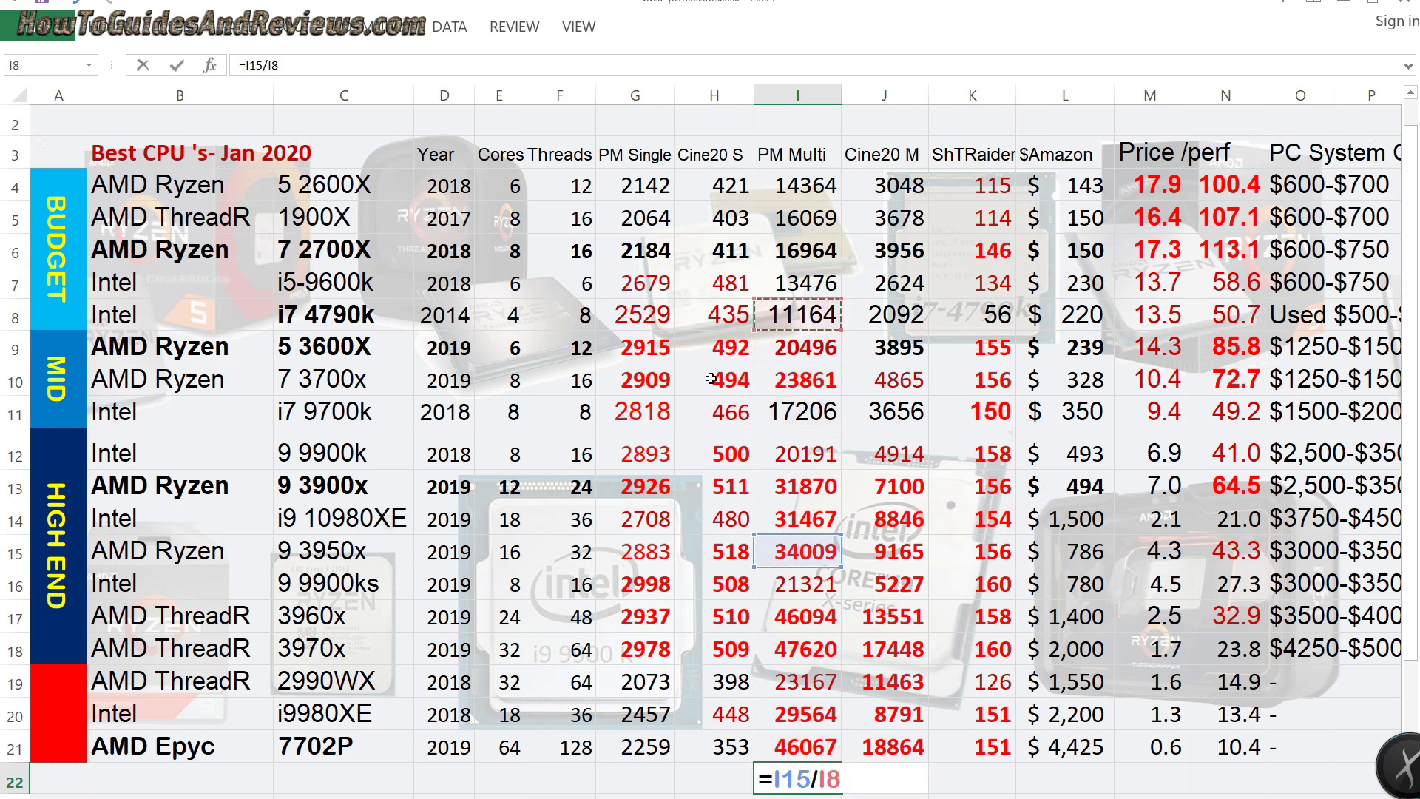
pyautogui.press('Return')
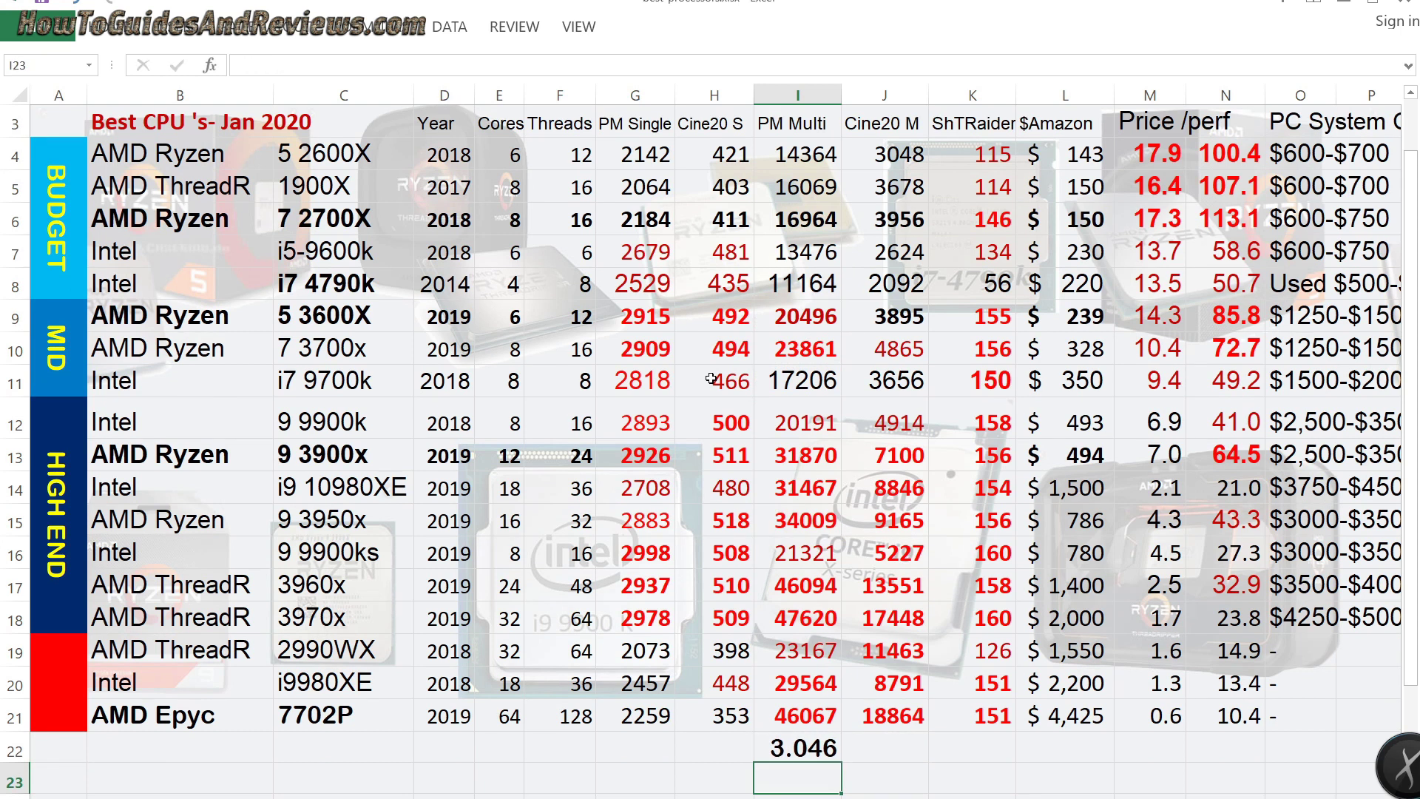
pyautogui.press('Up')
pyautogui.press('Delete')
pyautogui.press('Up')
pyautogui.press('Up')
pyautogui.press('Up')
pyautogui.press('Up')
pyautogui.press('Up')
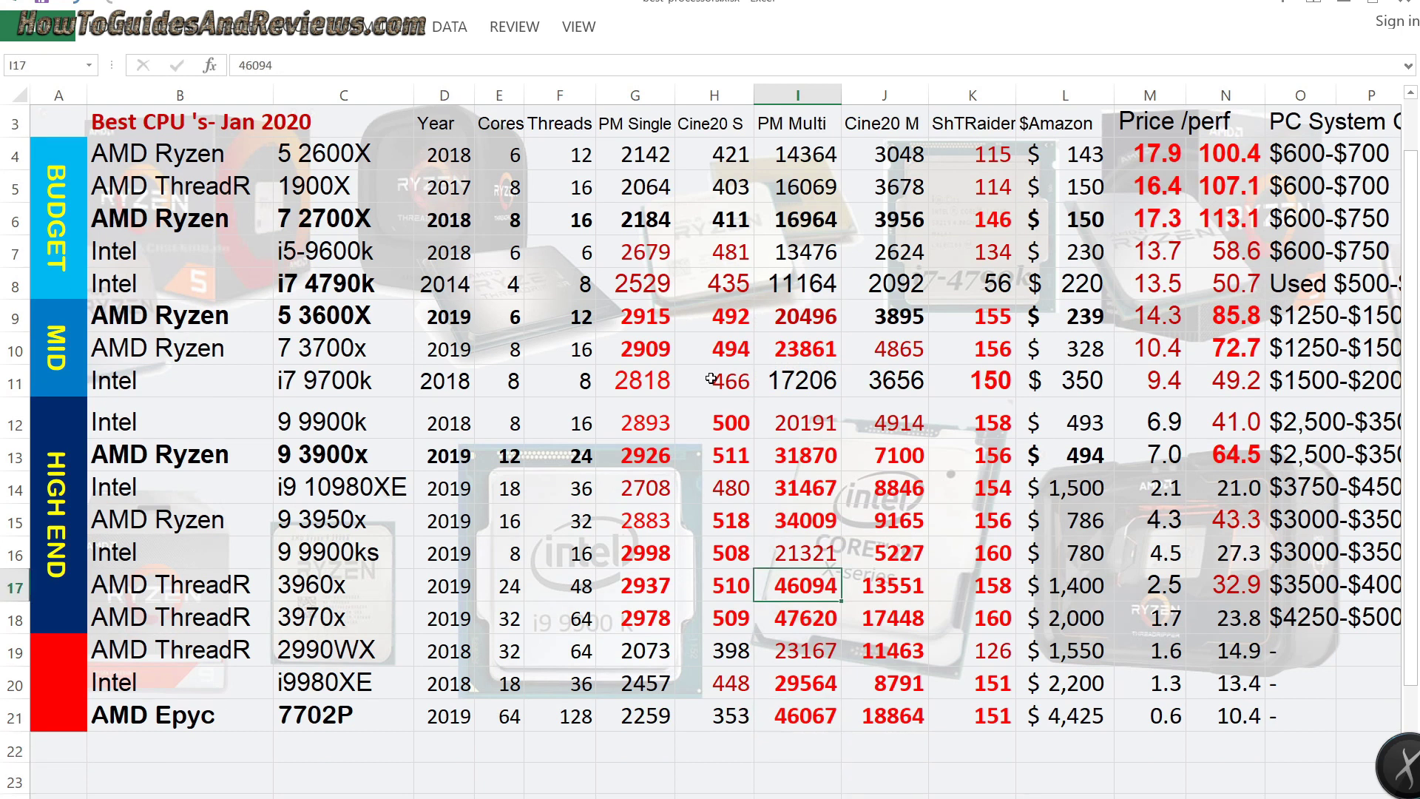
pyautogui.press('Up')
pyautogui.press('Up')
pyautogui.press('Up')
pyautogui.press('Up')
pyautogui.press('Up')
pyautogui.press('Up')
pyautogui.press('Up')
pyautogui.press('Up')
pyautogui.press('Up')
pyautogui.press('Up')
pyautogui.press('Up')
pyautogui.press('Up')
pyautogui.press('Up')
pyautogui.press('Up')
pyautogui.press('Up')
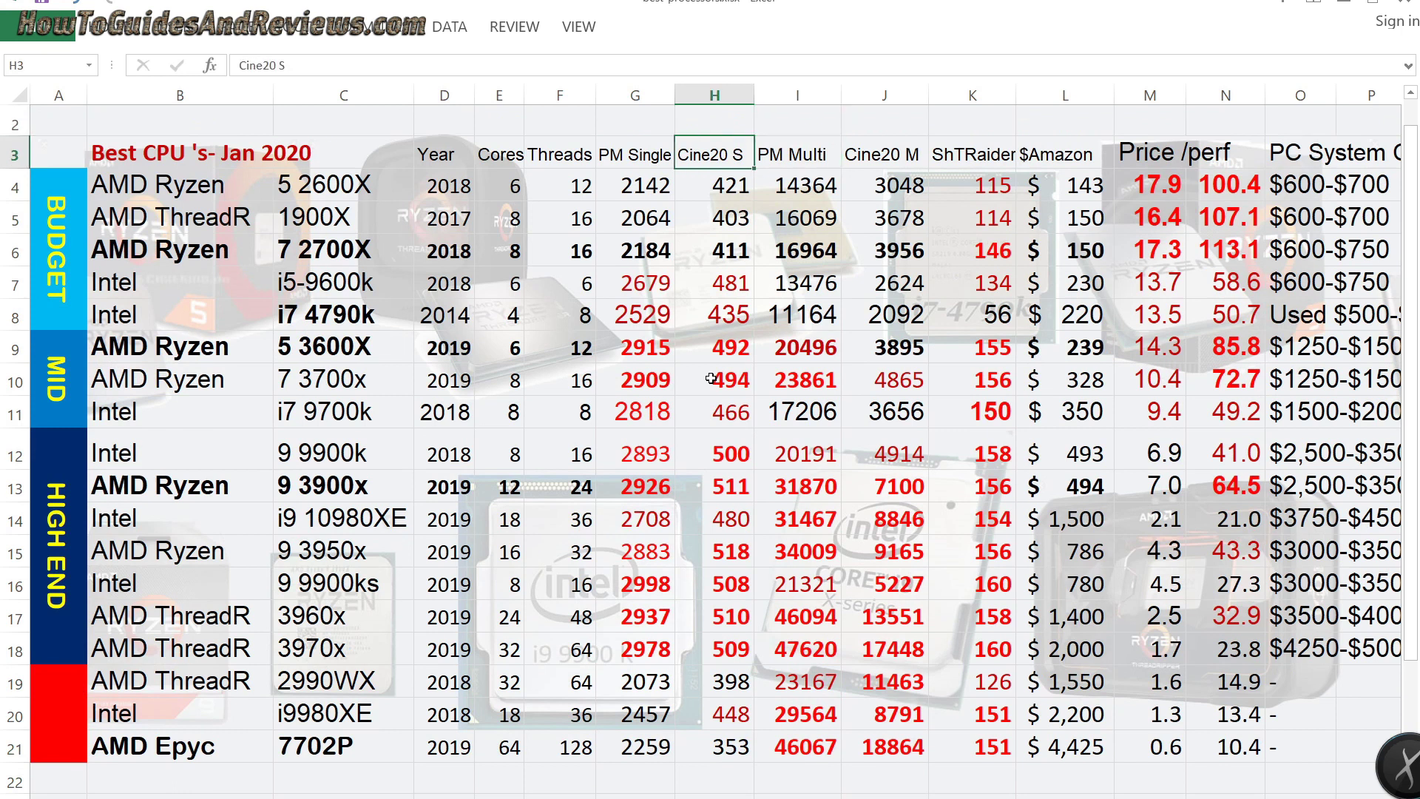
pyautogui.press('Left')
pyautogui.press('Left')
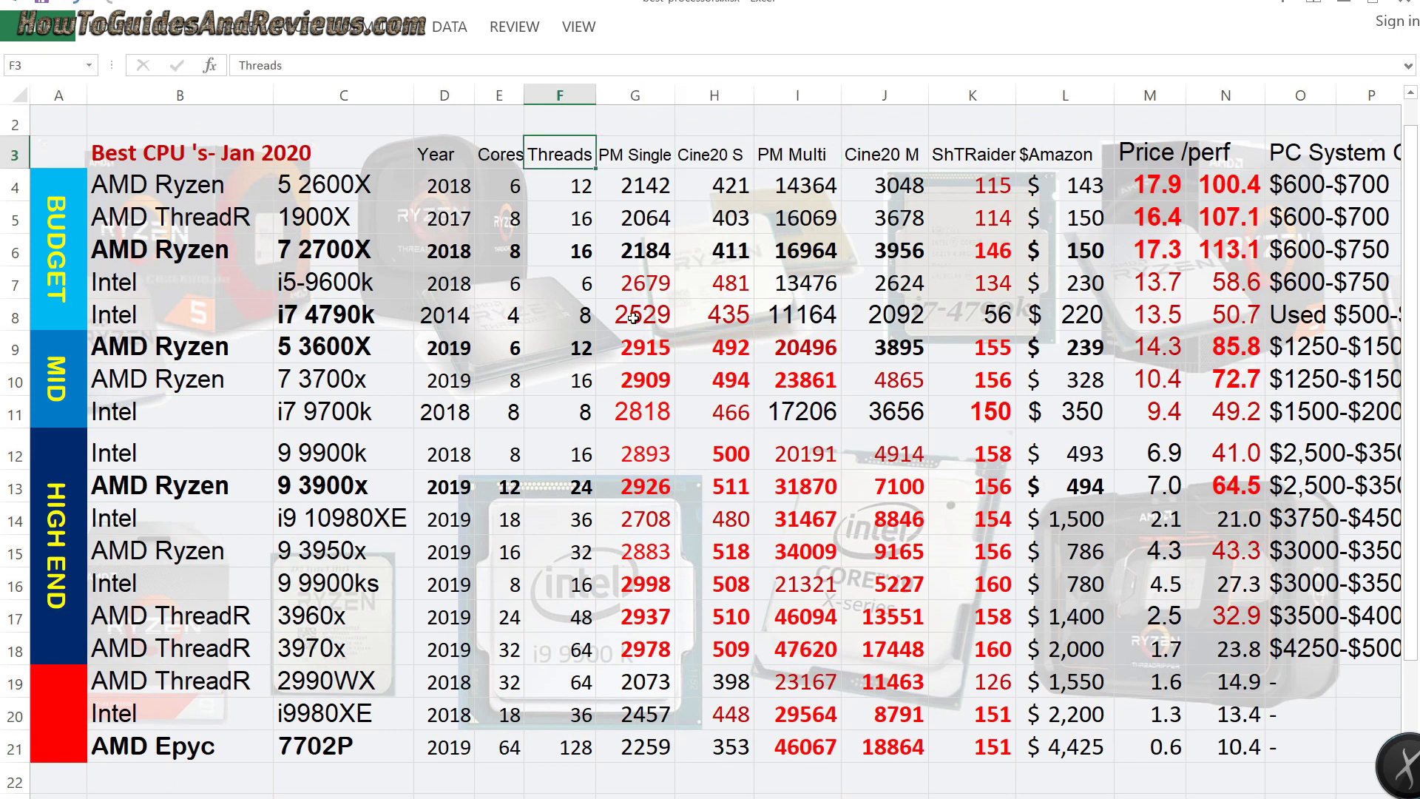
pyautogui.click(638, 382)
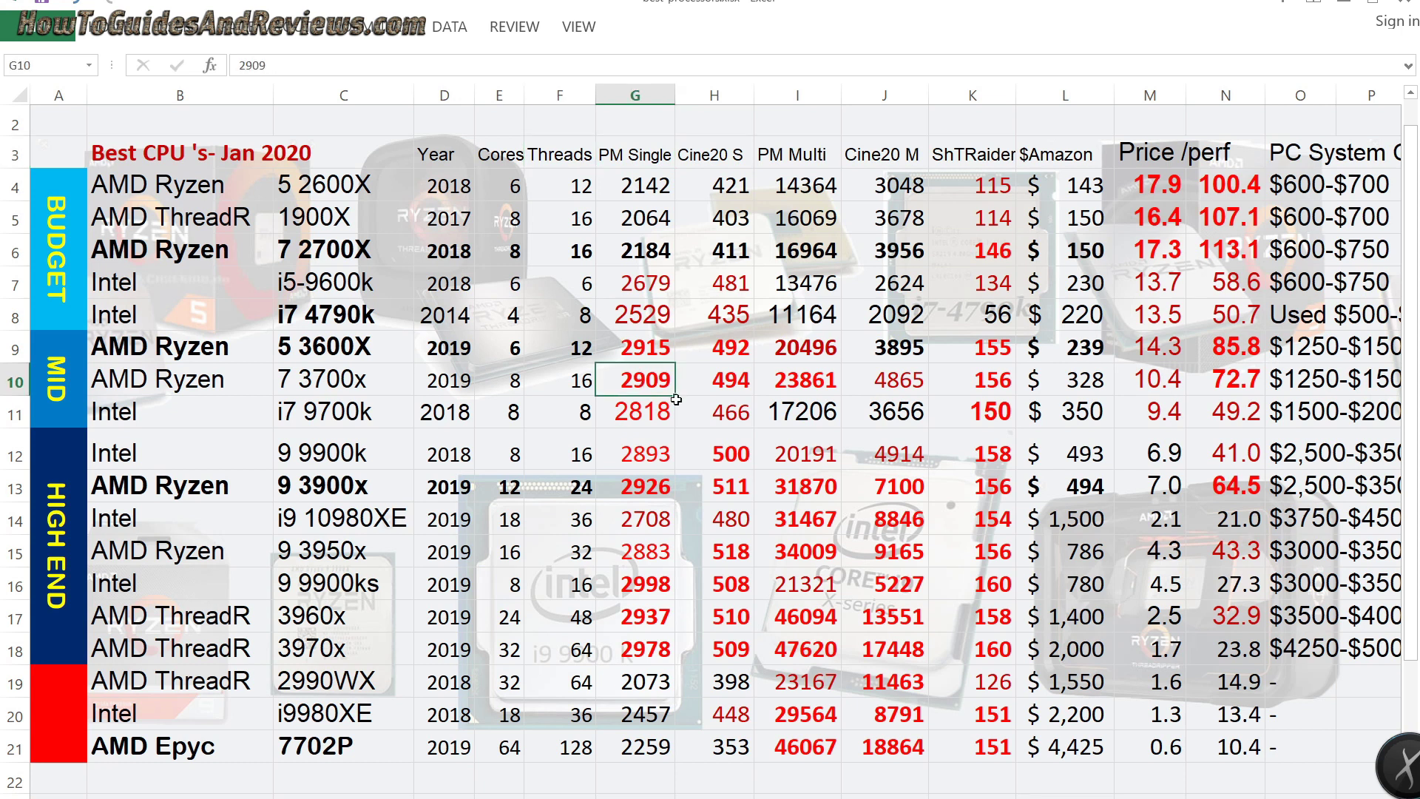
pyautogui.click(803, 378)
pyautogui.click(645, 417)
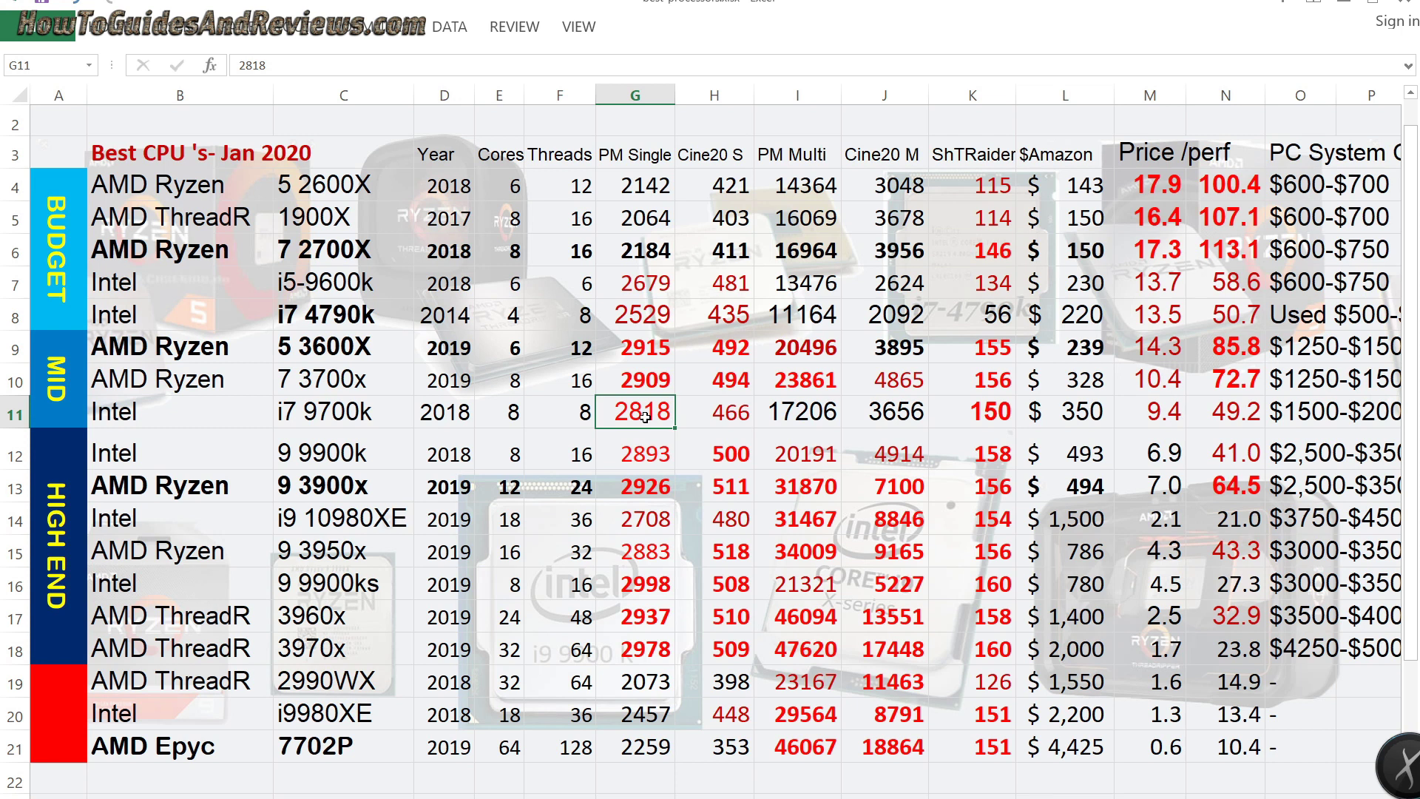
pyautogui.press('Left')
pyautogui.press('Left')
pyautogui.press('Up')
pyautogui.press('Up')
pyautogui.press('Up')
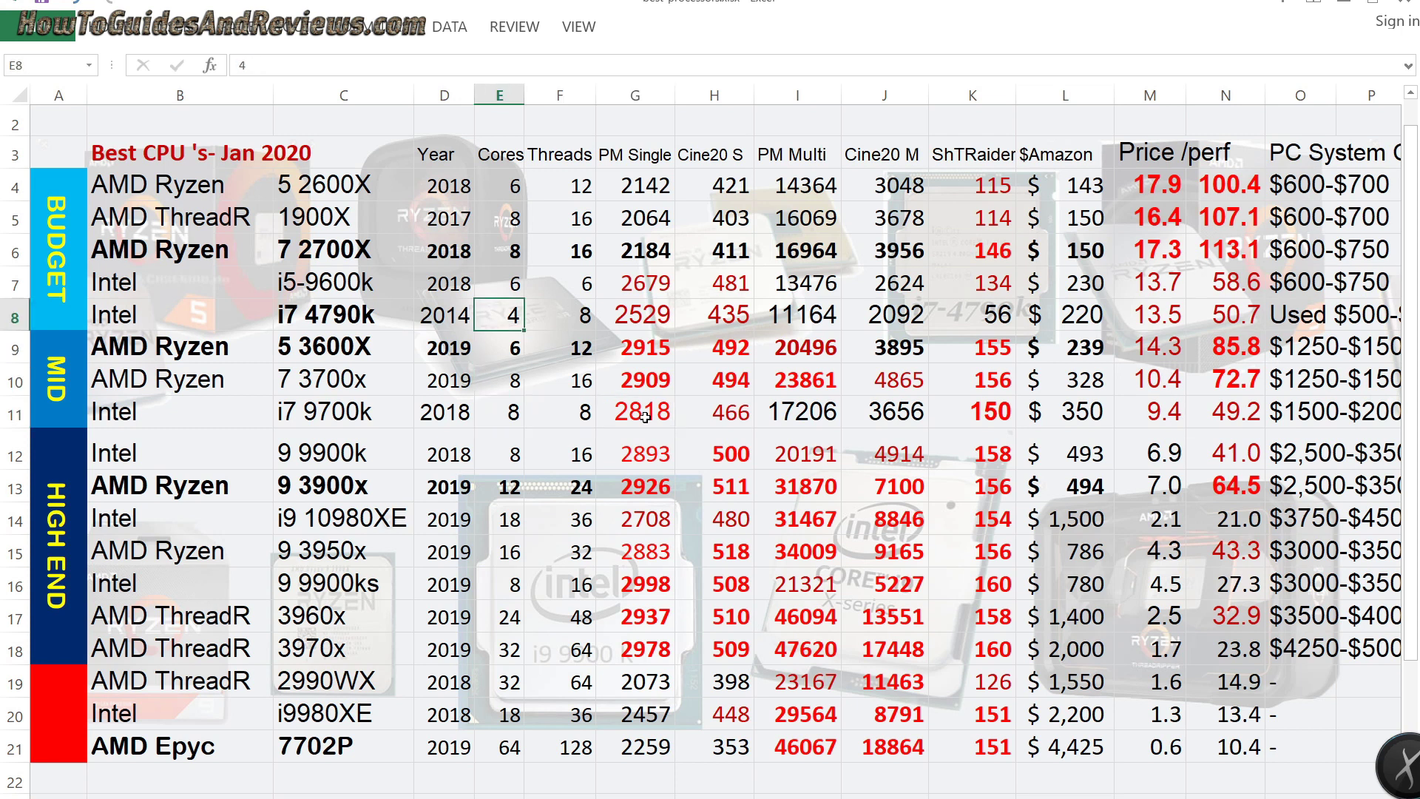
pyautogui.press('Left')
pyautogui.press('Left')
pyautogui.press('Right')
pyautogui.press('Right')
pyautogui.press('Right')
pyautogui.press('Right')
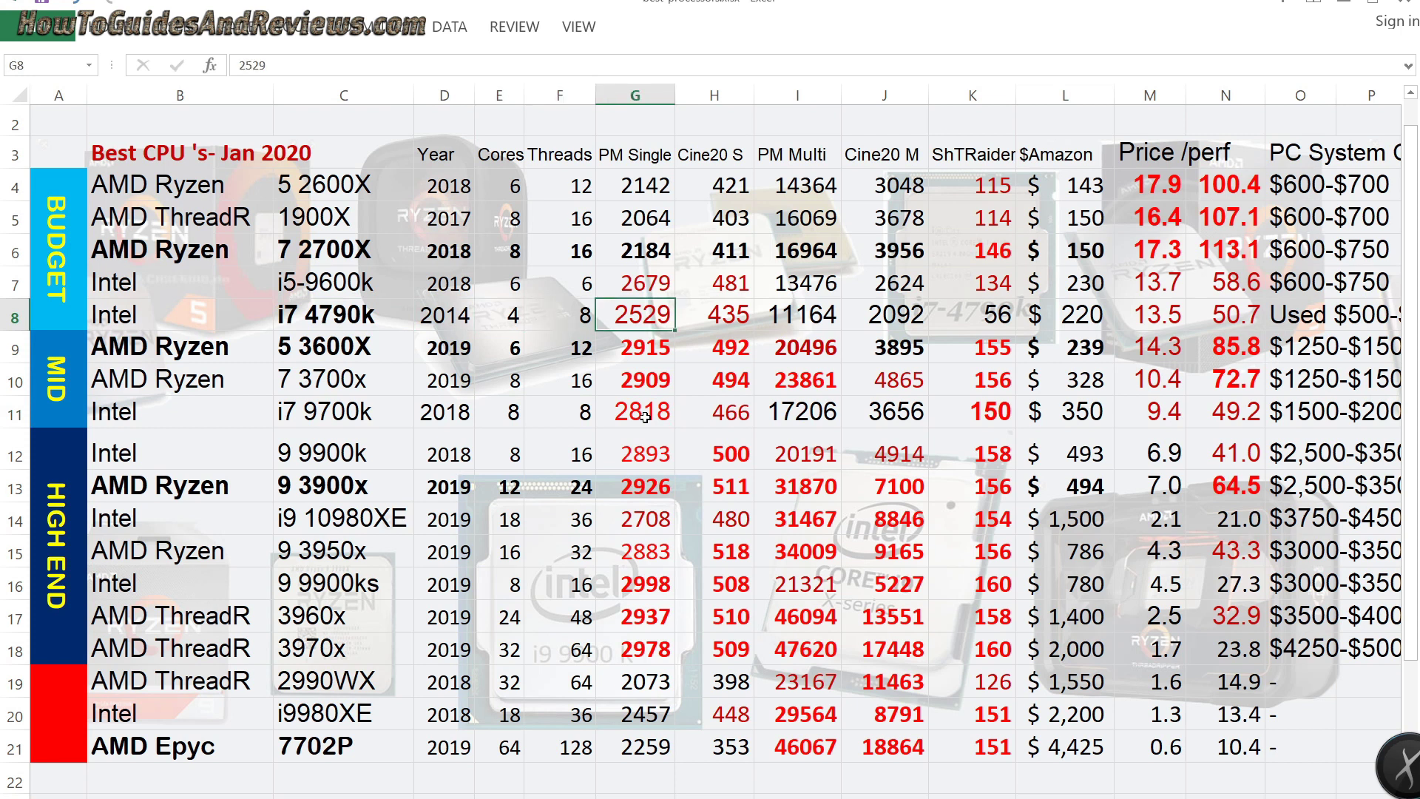
pyautogui.press('Left')
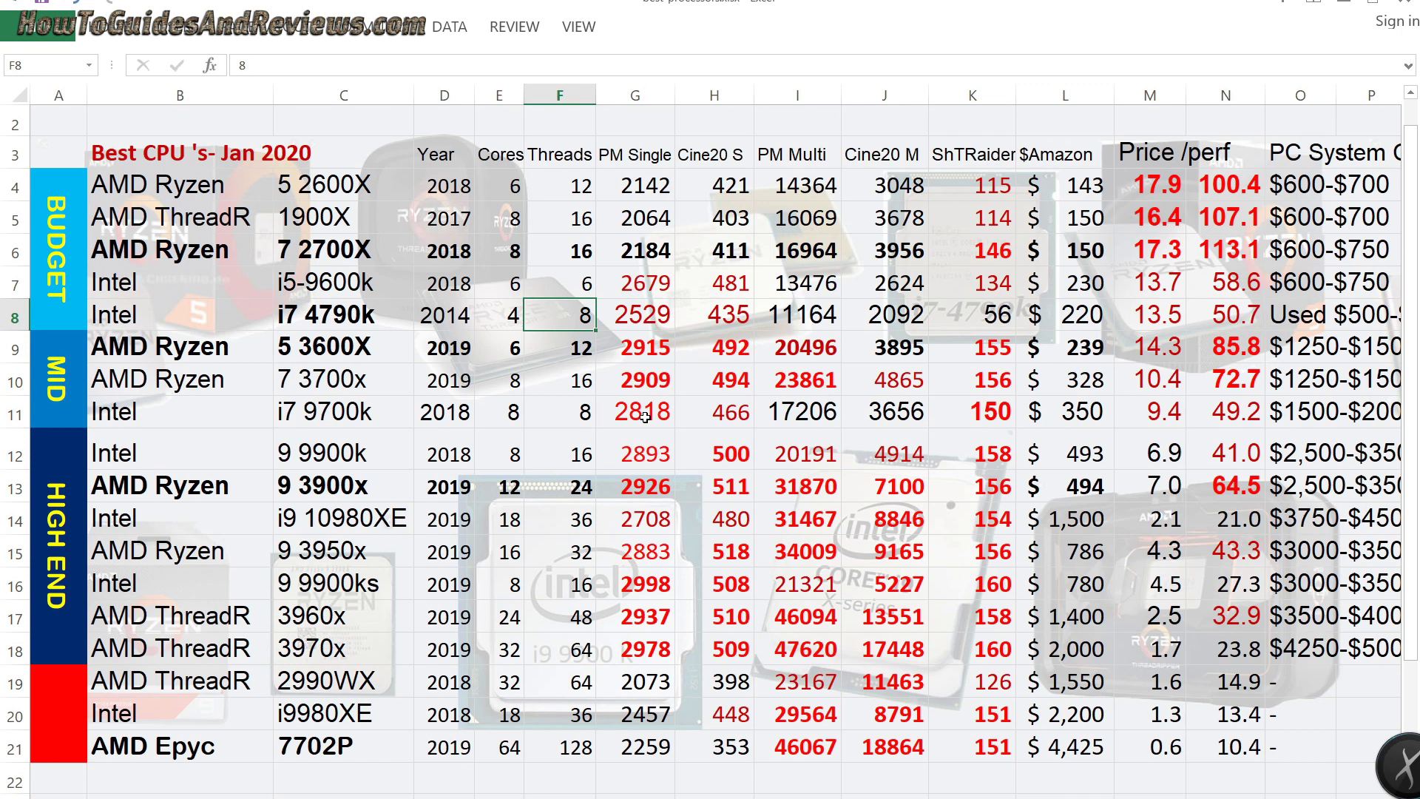
pyautogui.press('Right')
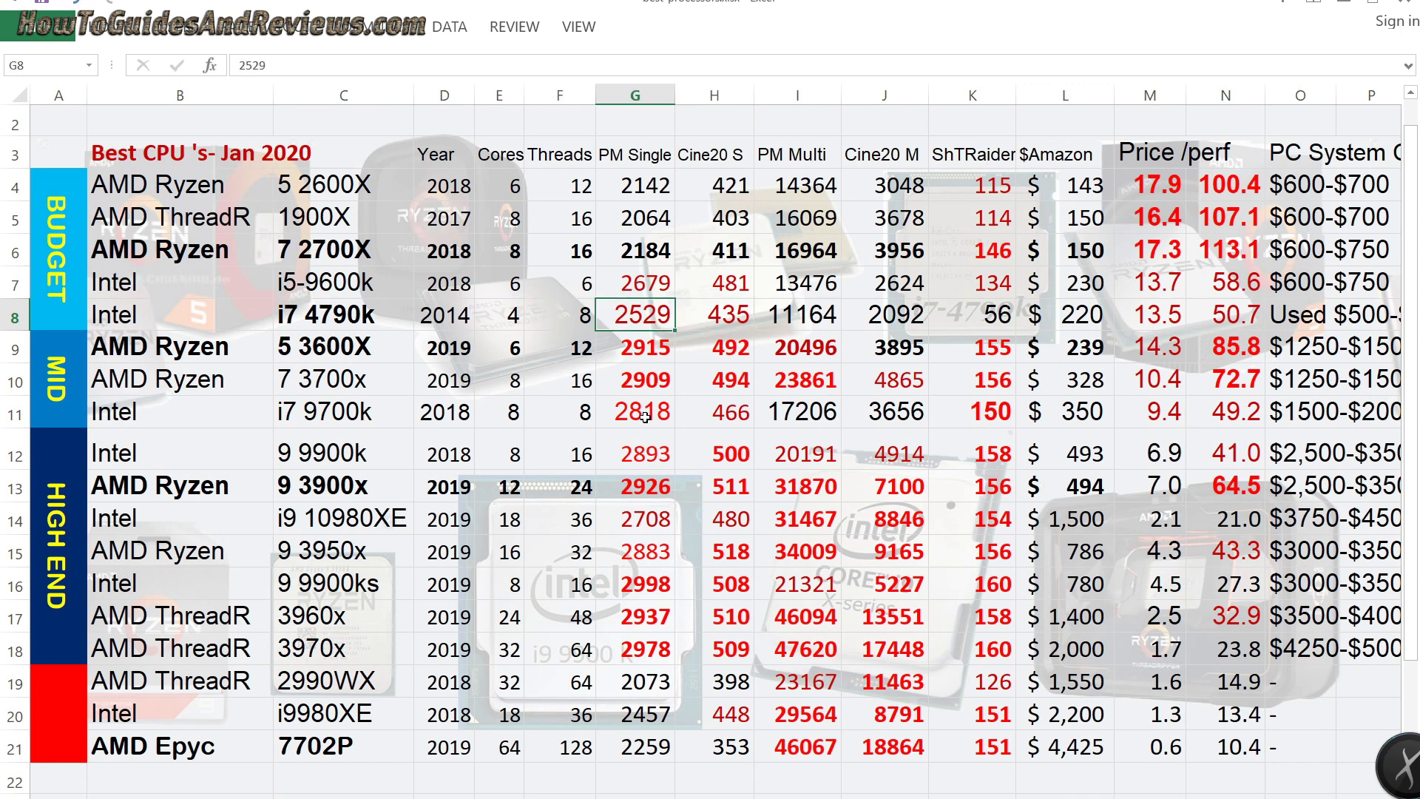
pyautogui.press('Down')
pyautogui.press('Down')
pyautogui.press('Down')
pyautogui.press('Down')
pyautogui.press('Down')
pyautogui.press('Up')
pyautogui.press('Up')
pyautogui.press('Up')
pyautogui.press('Up')
pyautogui.press('Up')
pyautogui.press('Up')
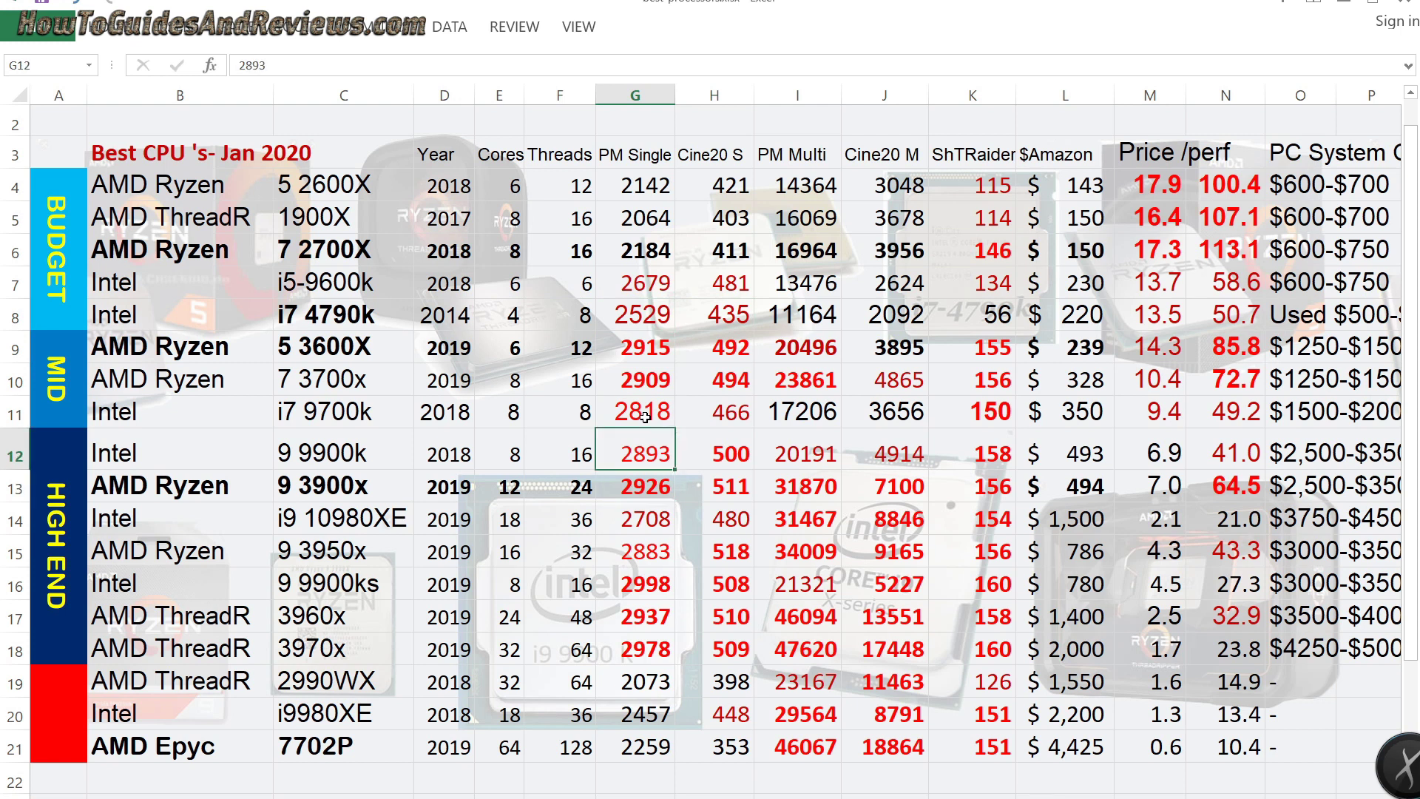
pyautogui.press('Up')
pyautogui.press('Up')
pyautogui.press('Up')
pyautogui.press('Up')
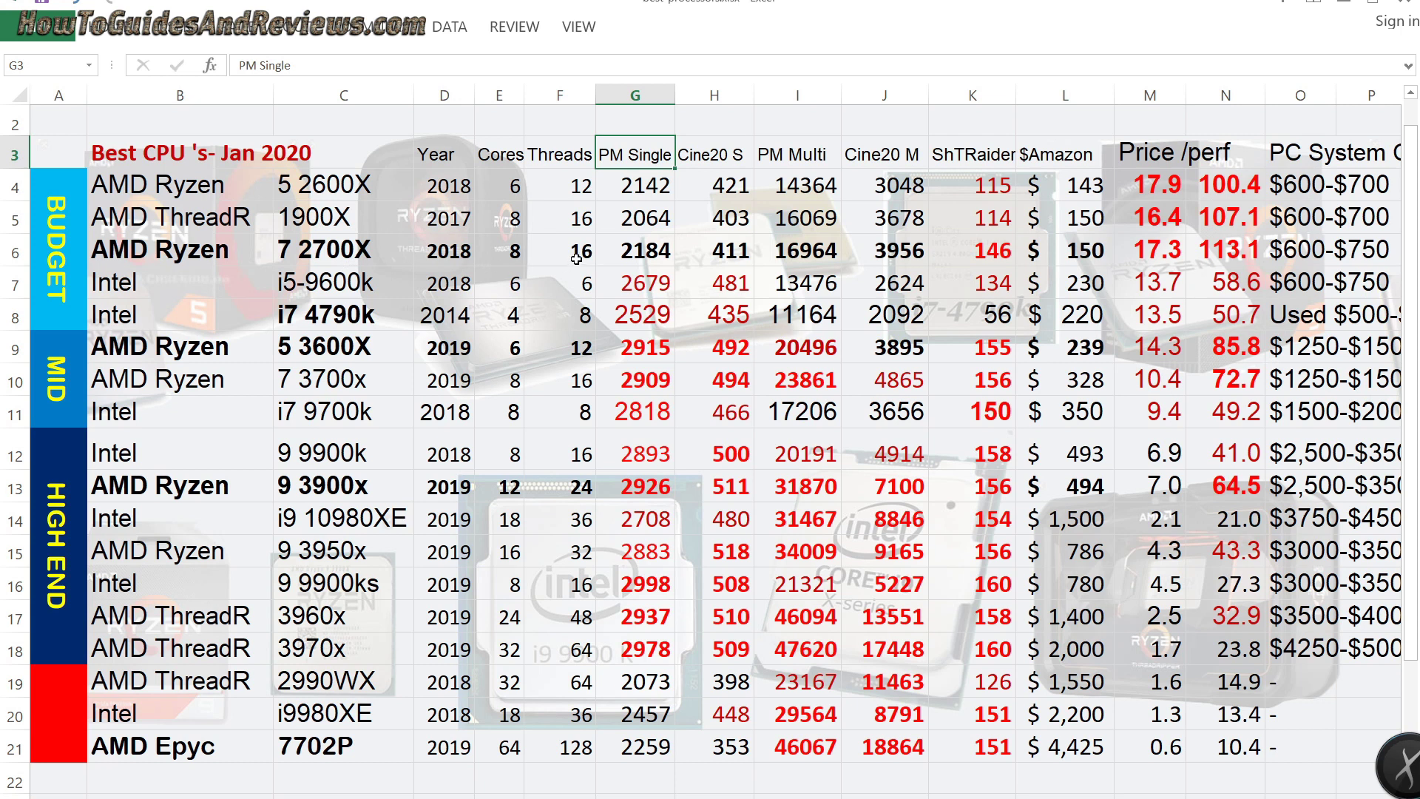
pyautogui.click(678, 262)
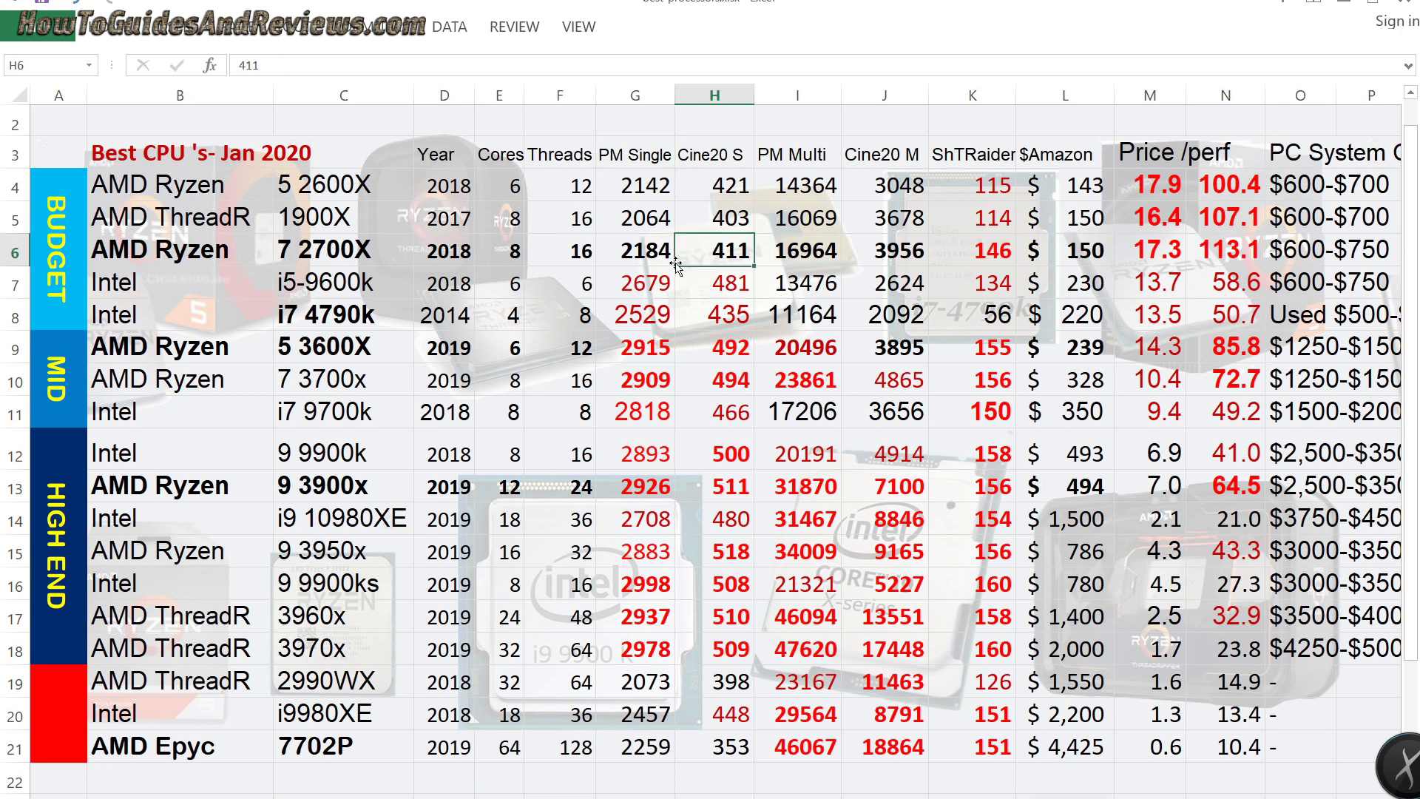
pyautogui.click(508, 255)
pyautogui.click(636, 246)
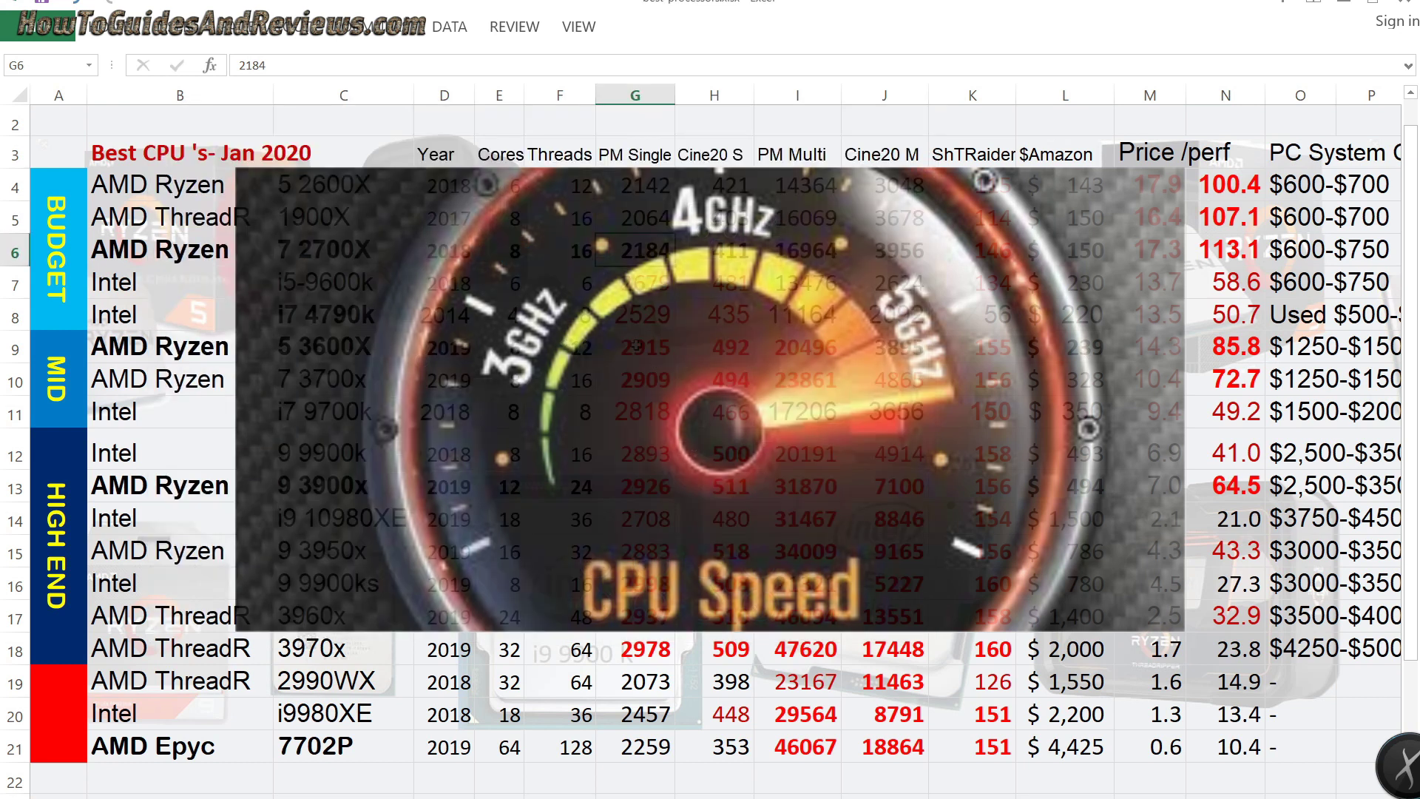
# Step: Step through the PM Single column to G22, then back to the i7 4790k score 2529
pyautogui.press('Down')
pyautogui.press('Down')
pyautogui.press('Down')
pyautogui.press('Down')
pyautogui.press('Down')
pyautogui.press('Down')
pyautogui.press('Down')
pyautogui.press('Down')
pyautogui.press('Down')
pyautogui.press('Down')
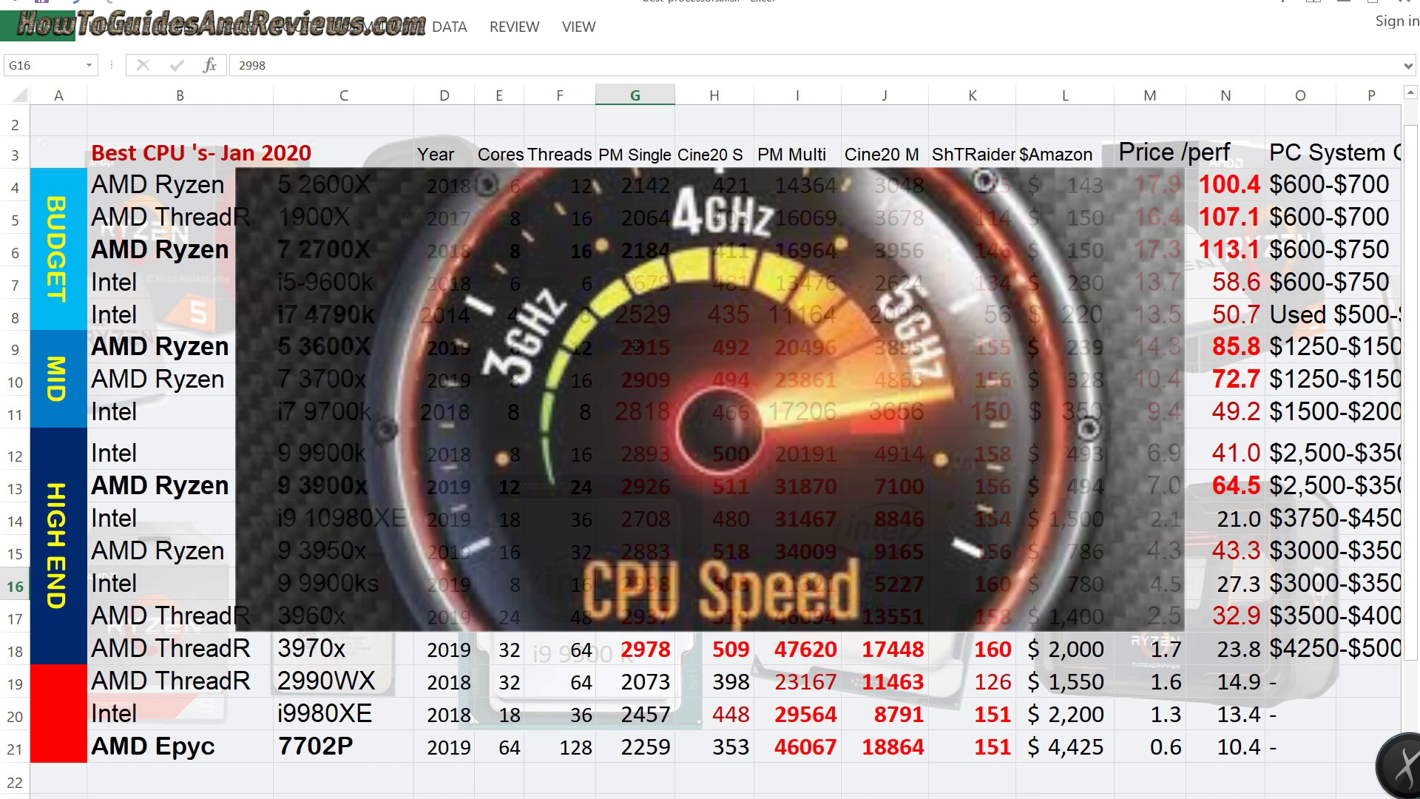
pyautogui.press('Up')
pyautogui.press('Up')
pyautogui.press('Up')
pyautogui.press('Up')
pyautogui.press('Up')
pyautogui.press('Up')
pyautogui.press('Up')
pyautogui.press('Up')
pyautogui.press('Up')
pyautogui.press('Up')
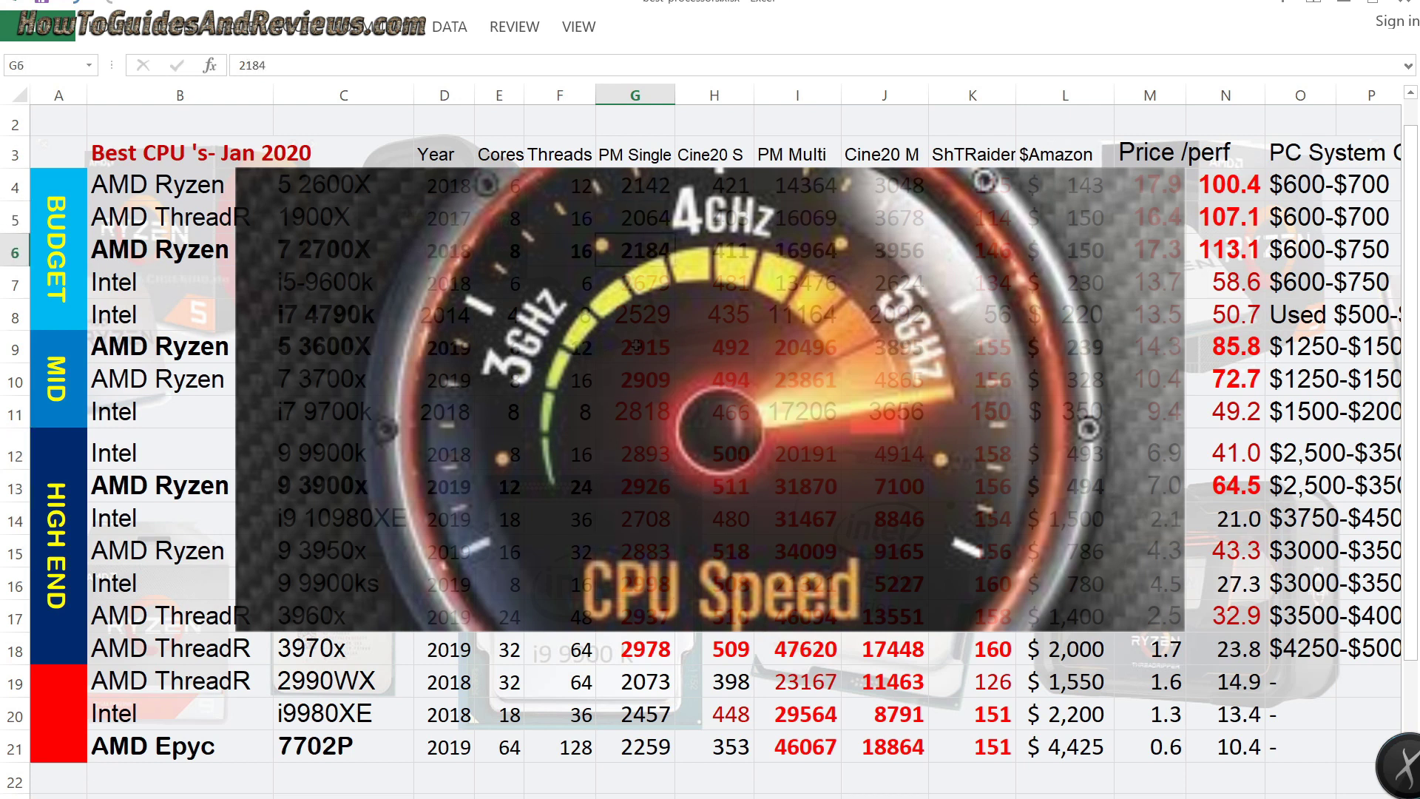
pyautogui.press('Down')
pyautogui.press('Down')
pyautogui.press('Down')
pyautogui.press('Down')
pyautogui.press('Down')
pyautogui.press('Down')
pyautogui.press('Down')
pyautogui.press('Down')
pyautogui.press('Down')
pyautogui.press('Down')
pyautogui.press('Down')
pyautogui.press('Down')
pyautogui.press('Down')
pyautogui.press('Down')
pyautogui.press('Down')
pyautogui.press('Down')
pyautogui.press('Up')
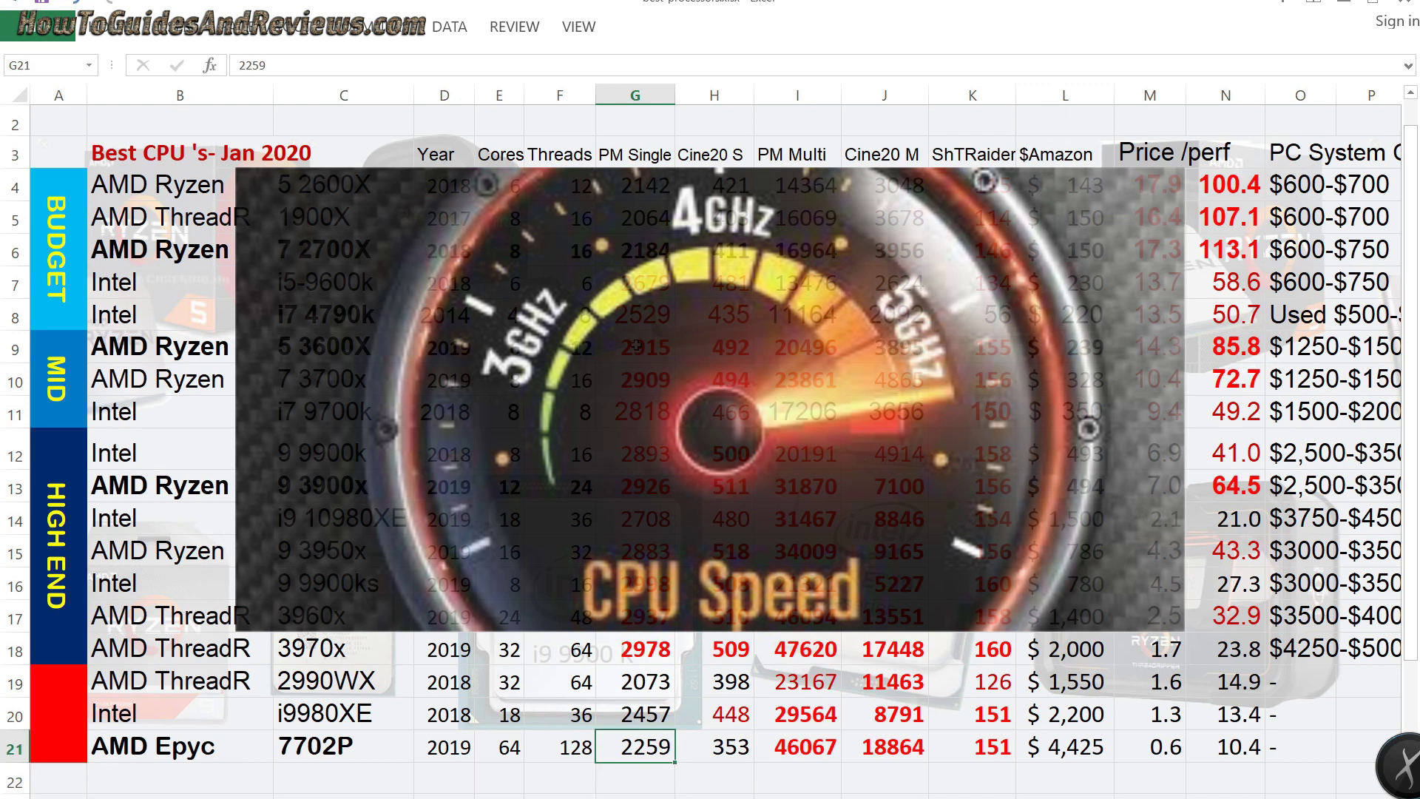
pyautogui.press('Up')
pyautogui.press('Up')
pyautogui.press('Up')
pyautogui.press('Up')
pyautogui.press('Up')
pyautogui.press('Up')
pyautogui.press('Up')
pyautogui.press('Up')
pyautogui.press('Up')
pyautogui.press('Up')
pyautogui.press('Up')
pyautogui.press('Up')
pyautogui.press('Up')
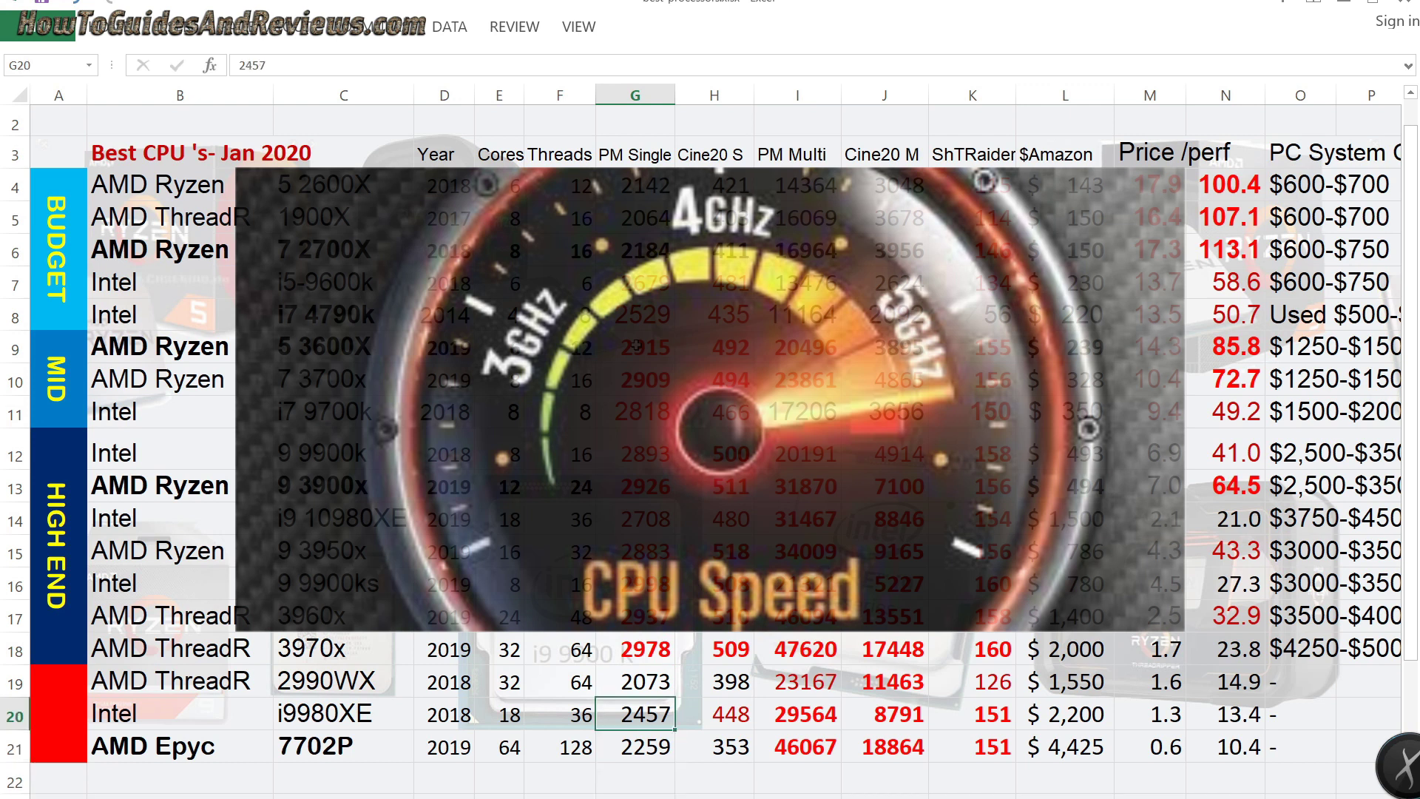
pyautogui.press('Left')
pyautogui.press('Left')
pyautogui.press('Left')
pyautogui.press('Left')
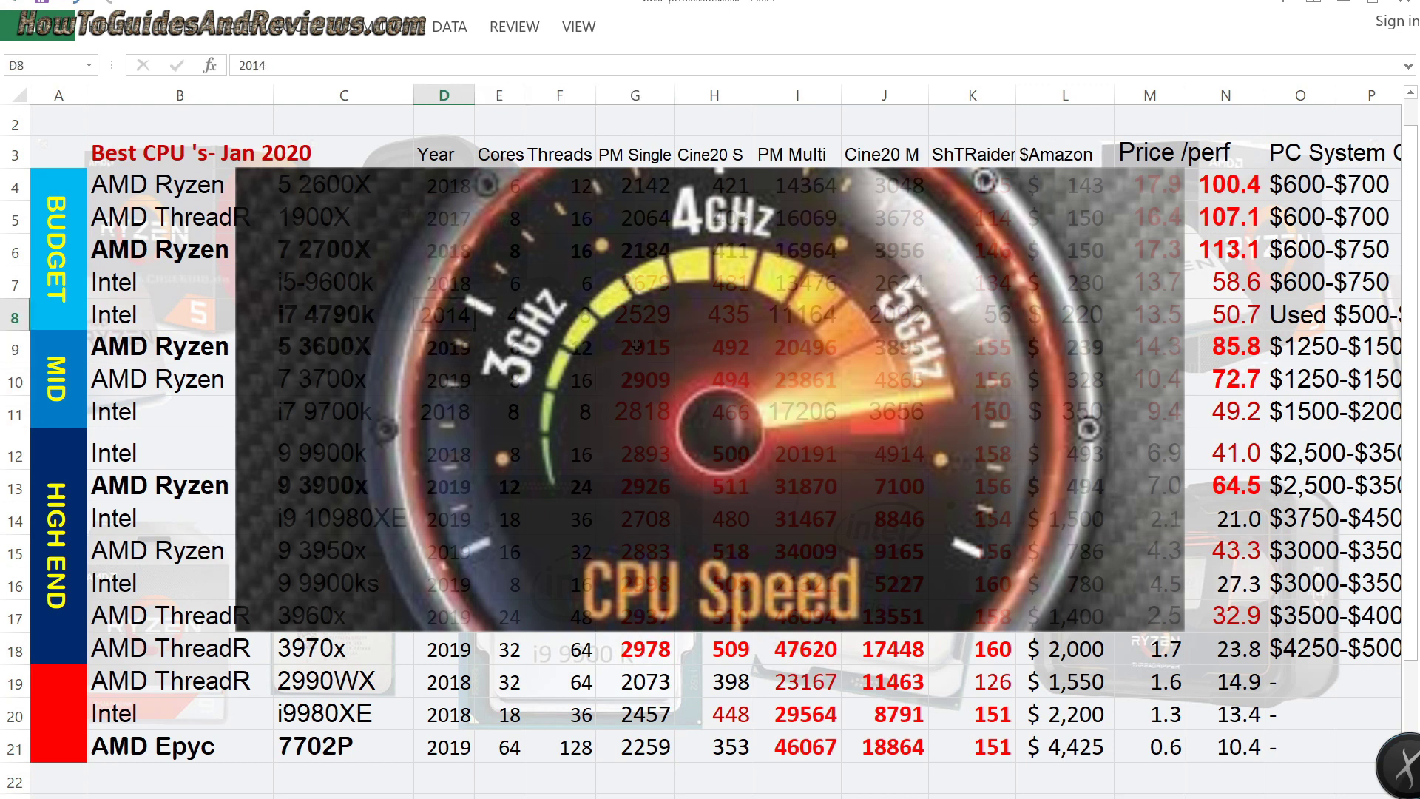
pyautogui.press('Right')
pyautogui.press('Right')
pyautogui.press('Right')
pyautogui.press('Right')
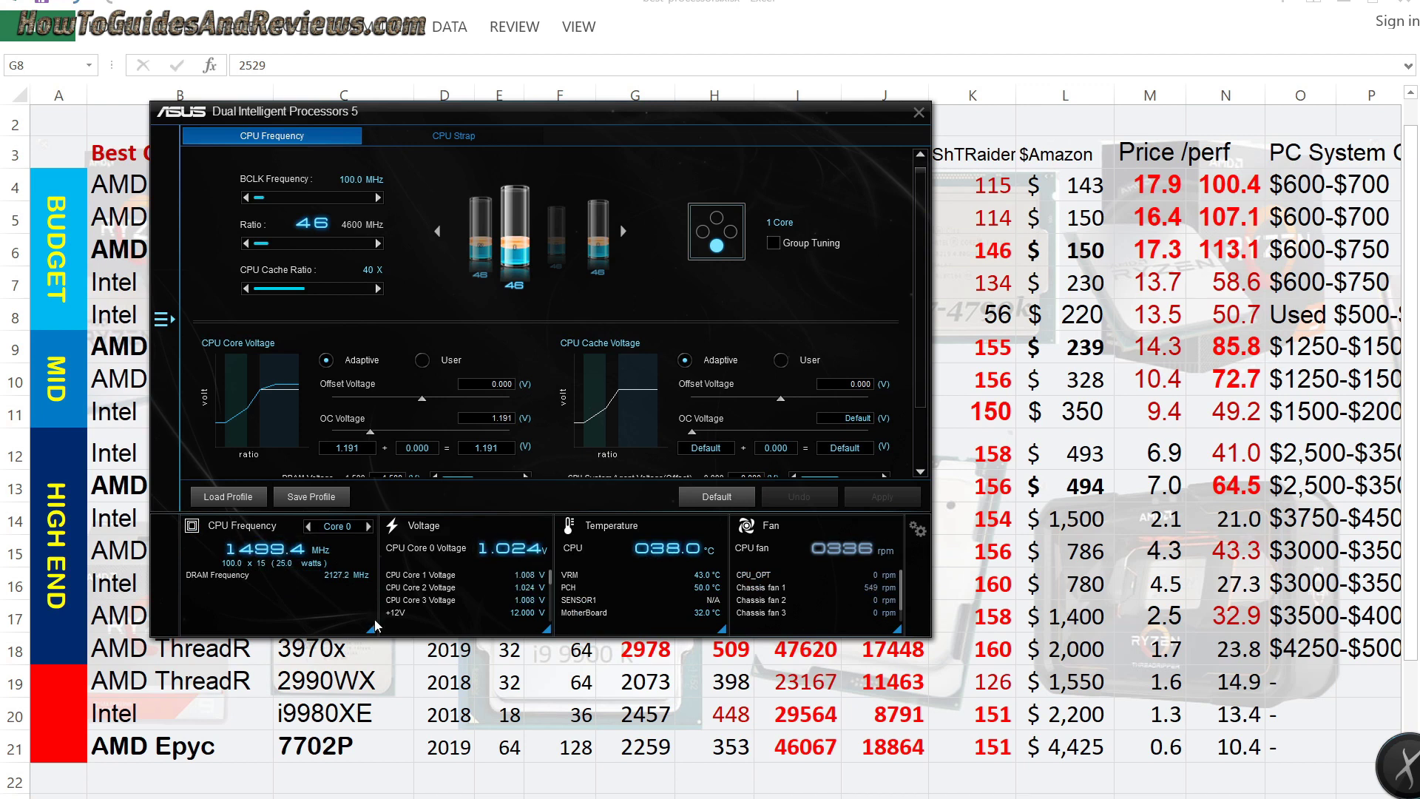
# Step: Launch Cinebench R20 via search 'cin' and move the DIP5 window aside to uncover it
pyautogui.press('super')
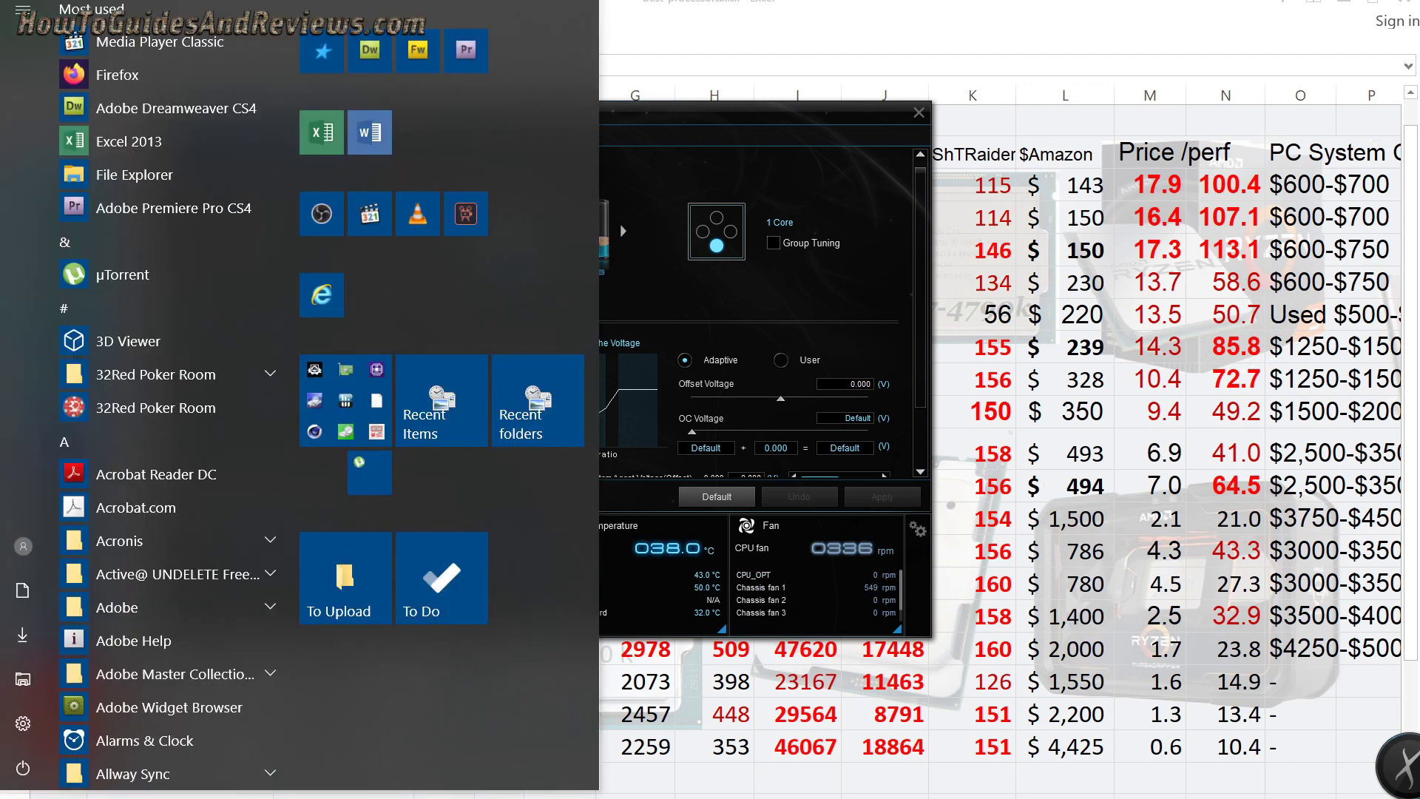
pyautogui.write('cin')
pyautogui.click(278, 138)
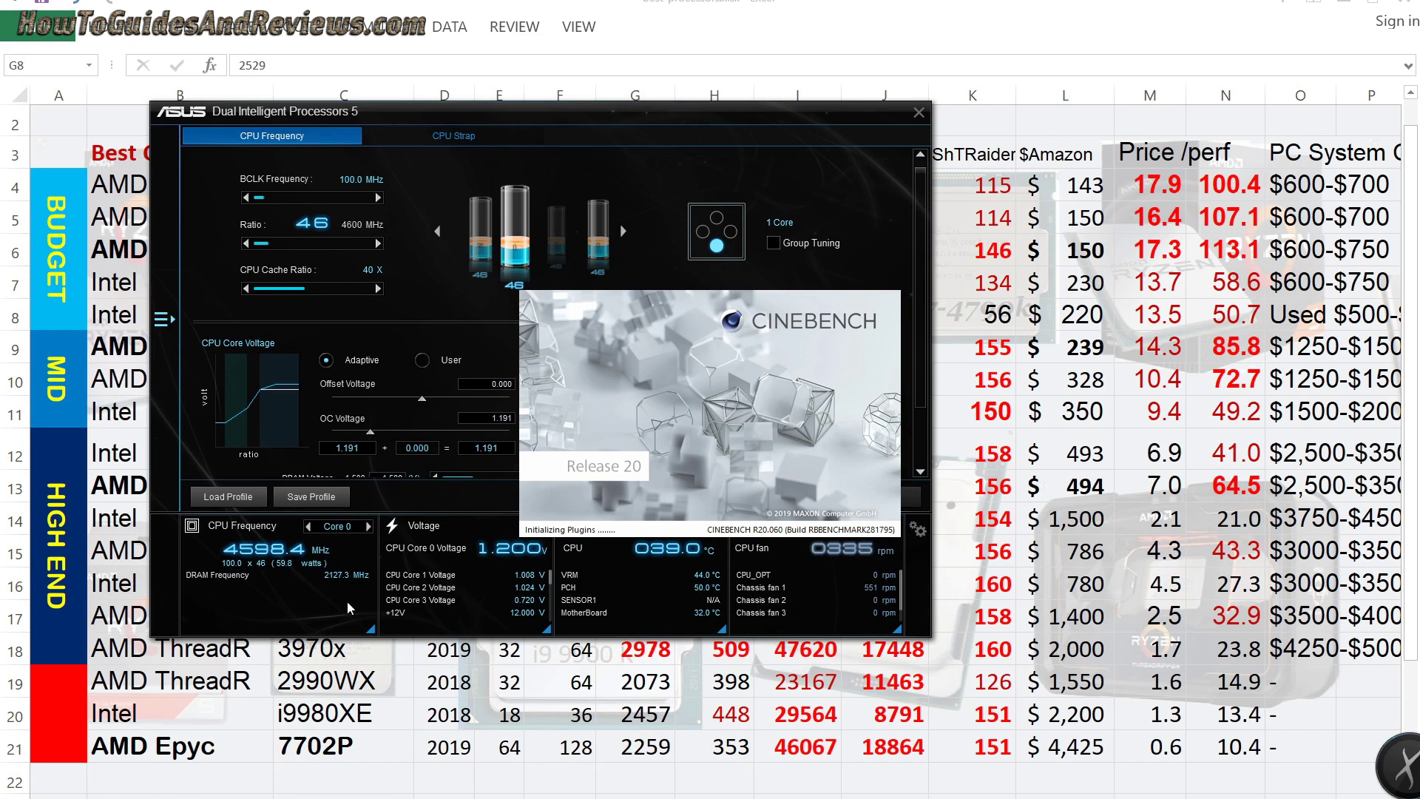
pyautogui.click(372, 630)
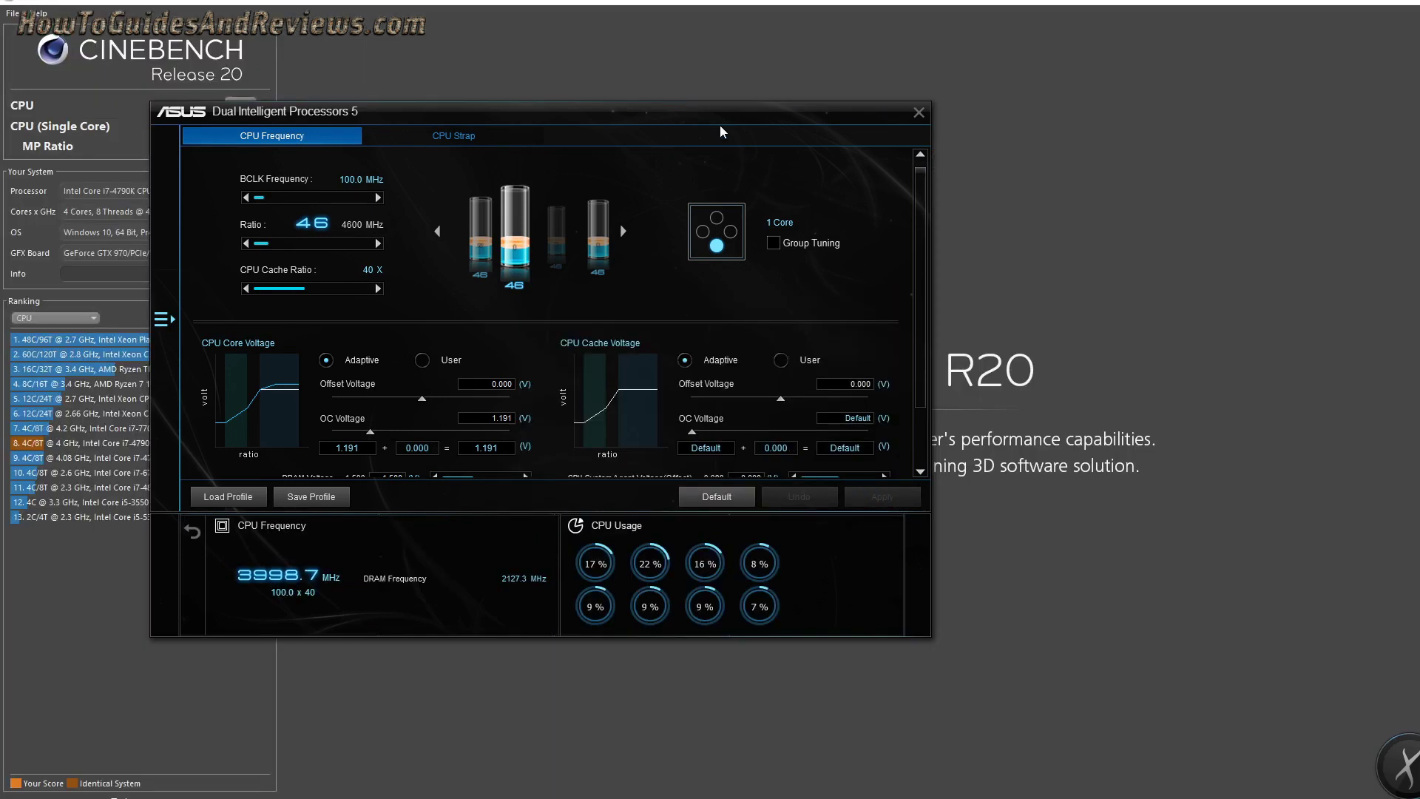
pyautogui.moveTo(722, 132); pyautogui.dragTo(1110, 147)
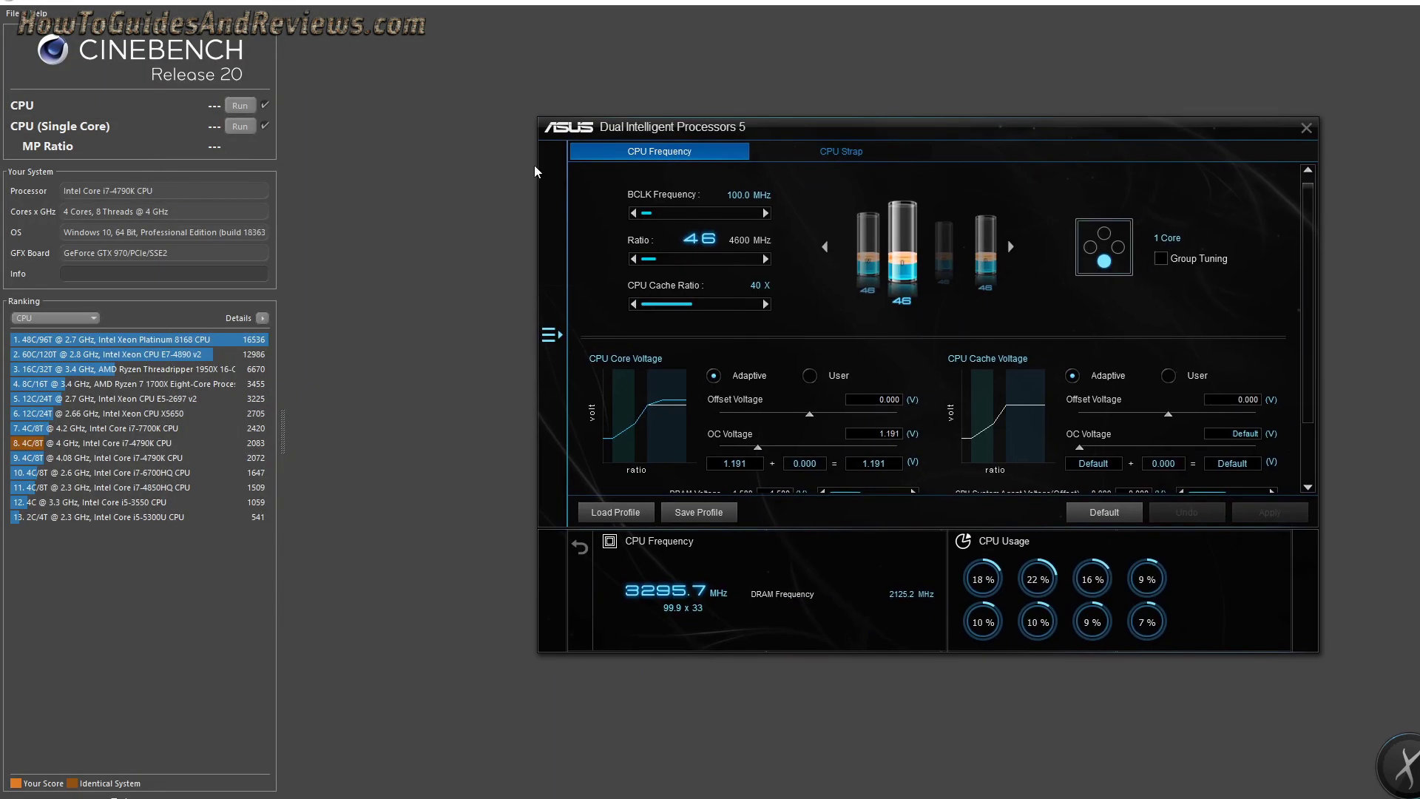
# Step: Run the Cinebench multi-core CPU test while DIP5 shows about 4600 MHz; dismiss Smart Defrag
pyautogui.click(247, 105)
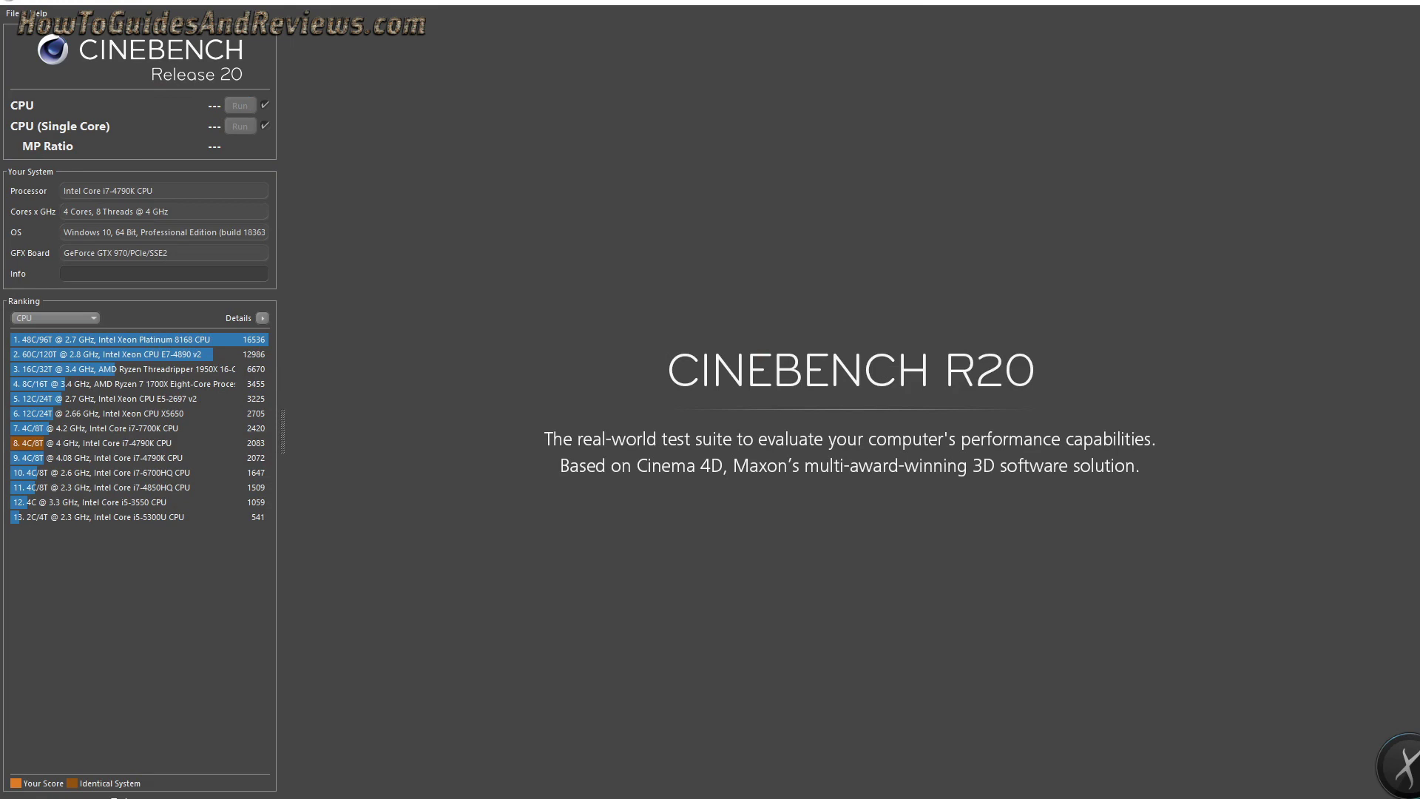
pyautogui.hotkey('alt', 'Tab')
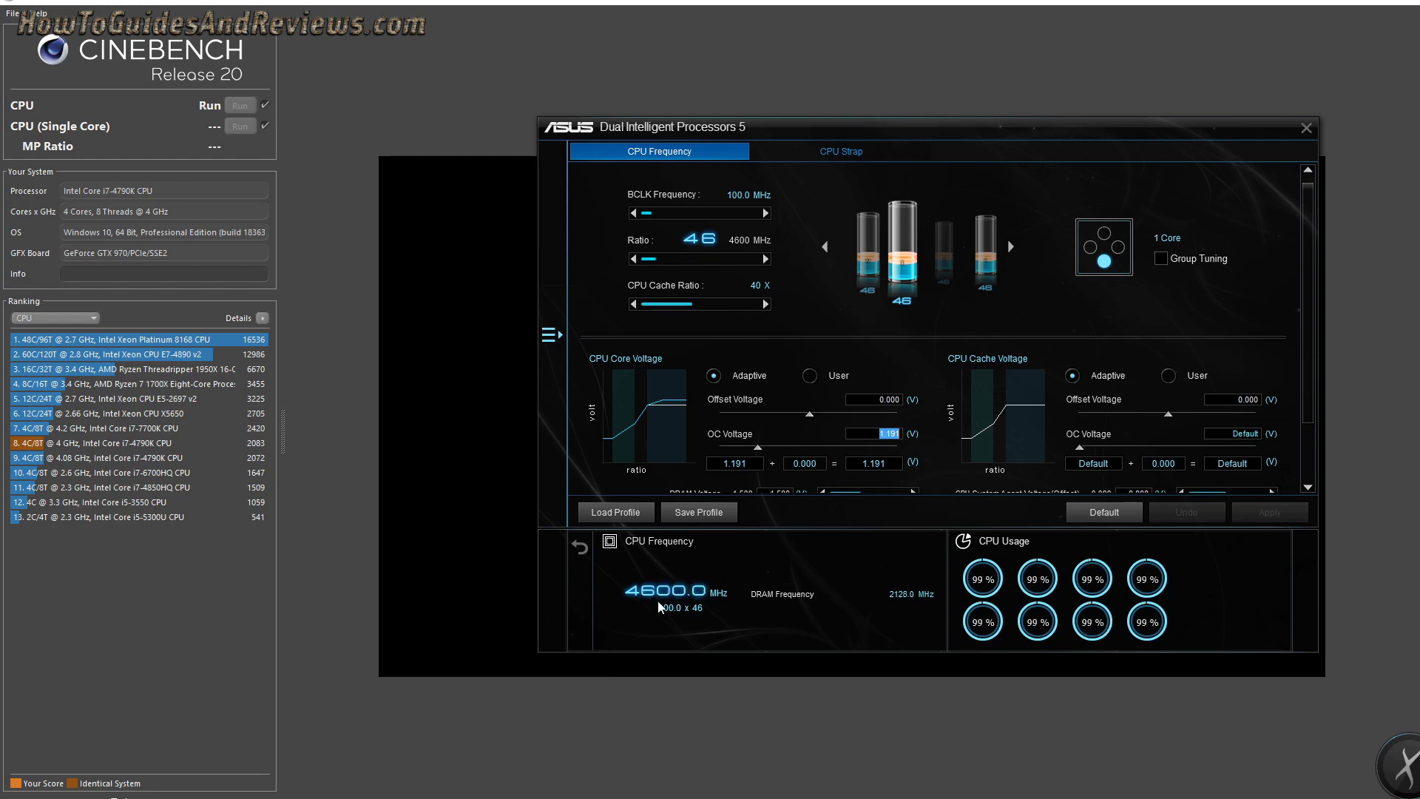
pyautogui.moveTo(920, 147); pyautogui.dragTo(812, 240)
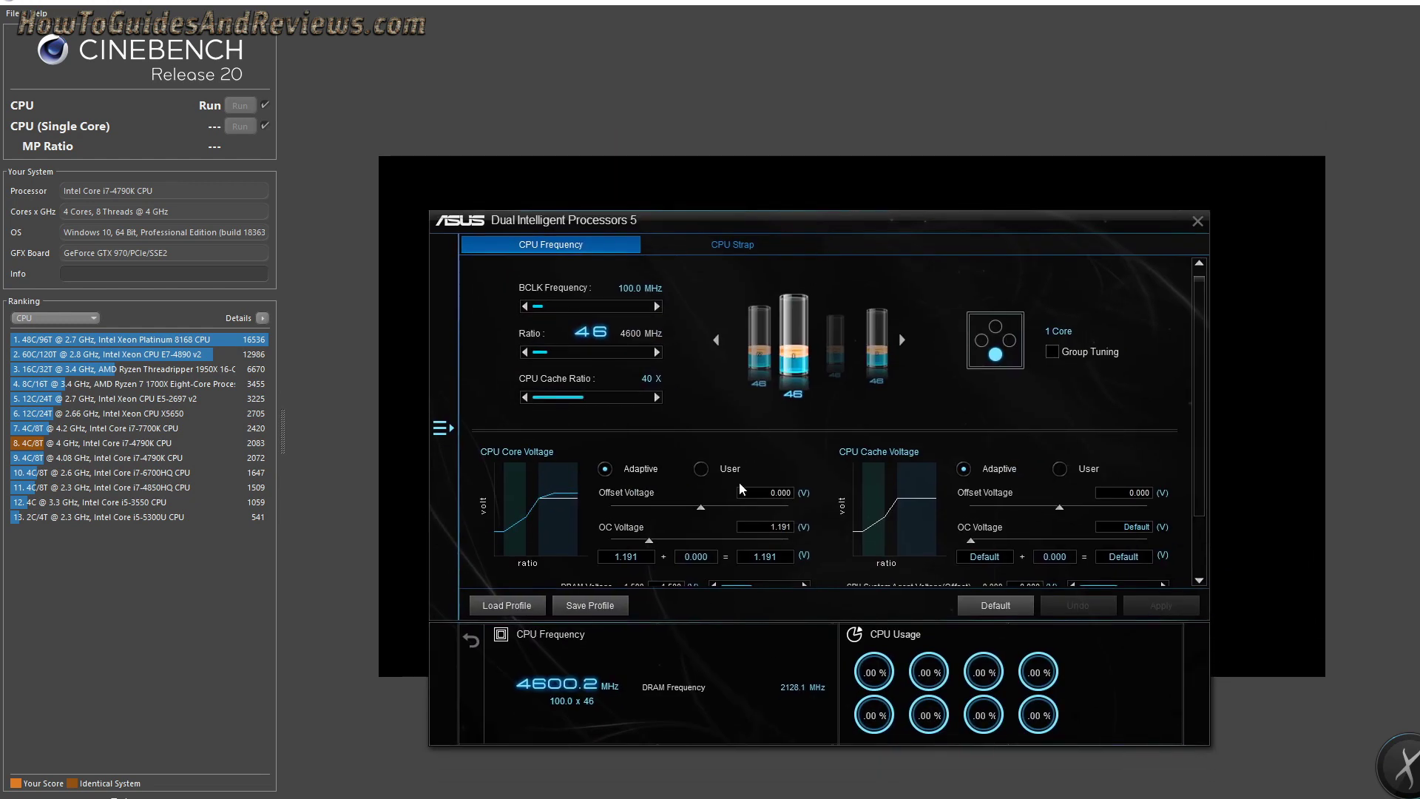
pyautogui.click(471, 640)
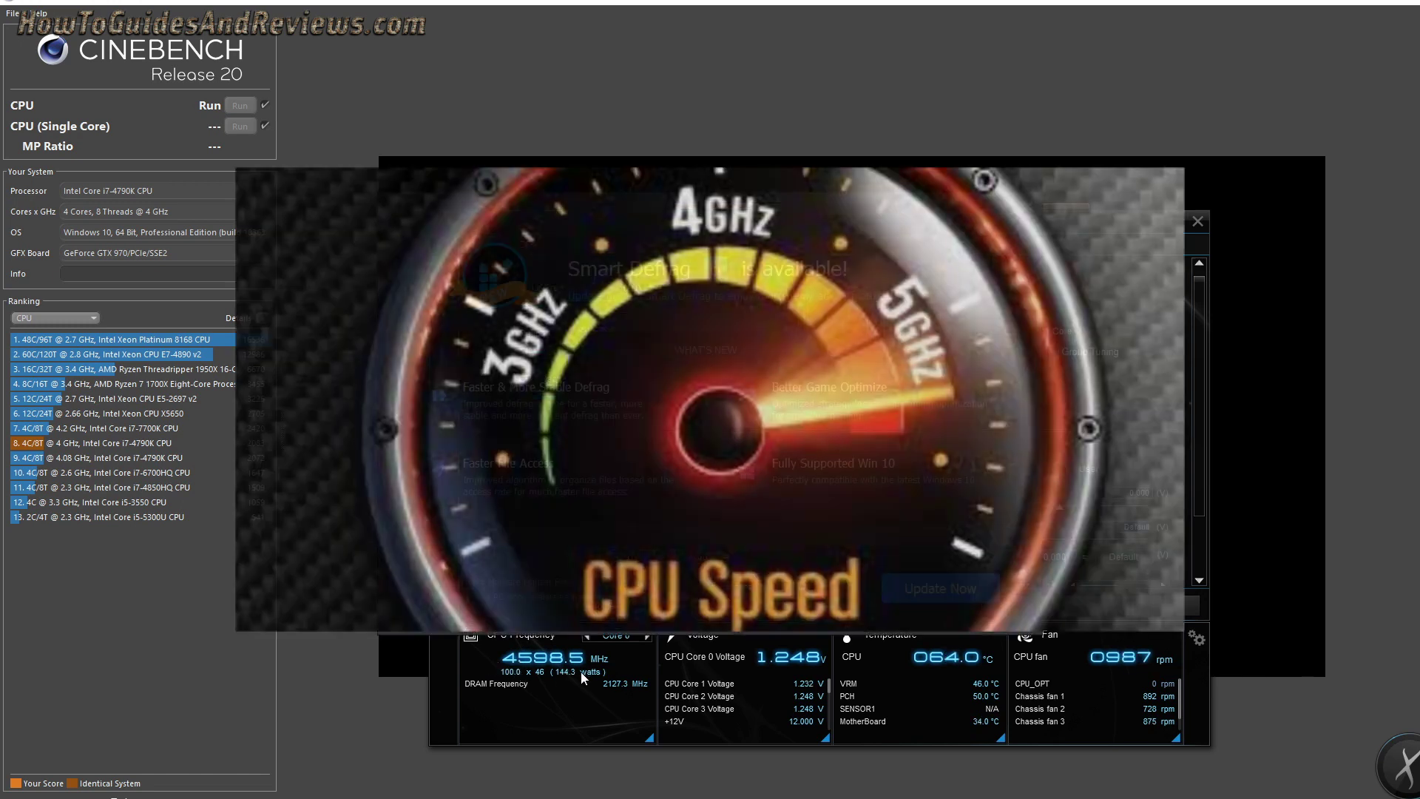
pyautogui.click(1020, 194)
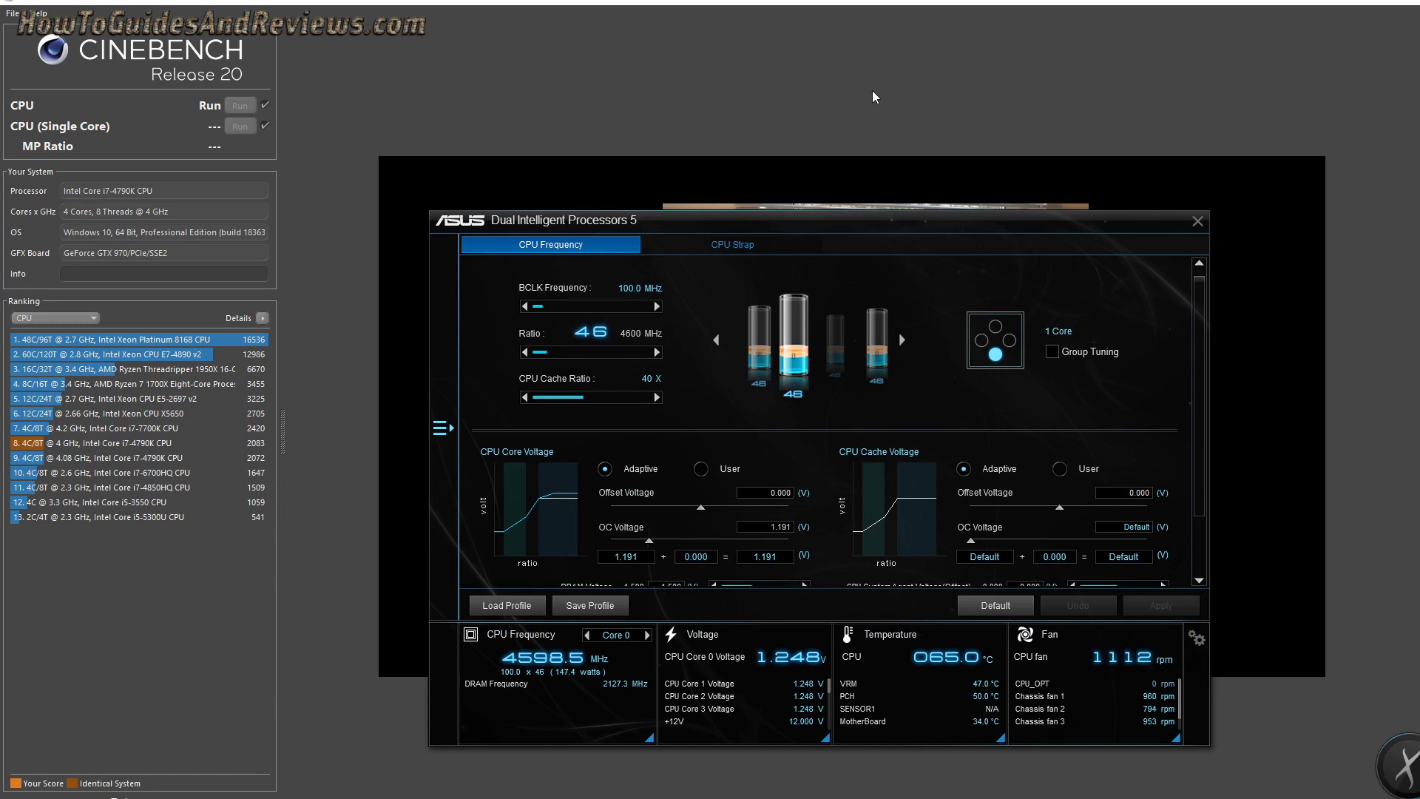
# Step: Return to the Excel table and select the i9 9900ks name and its 2998 PM Single score
pyautogui.moveTo(440, 2)
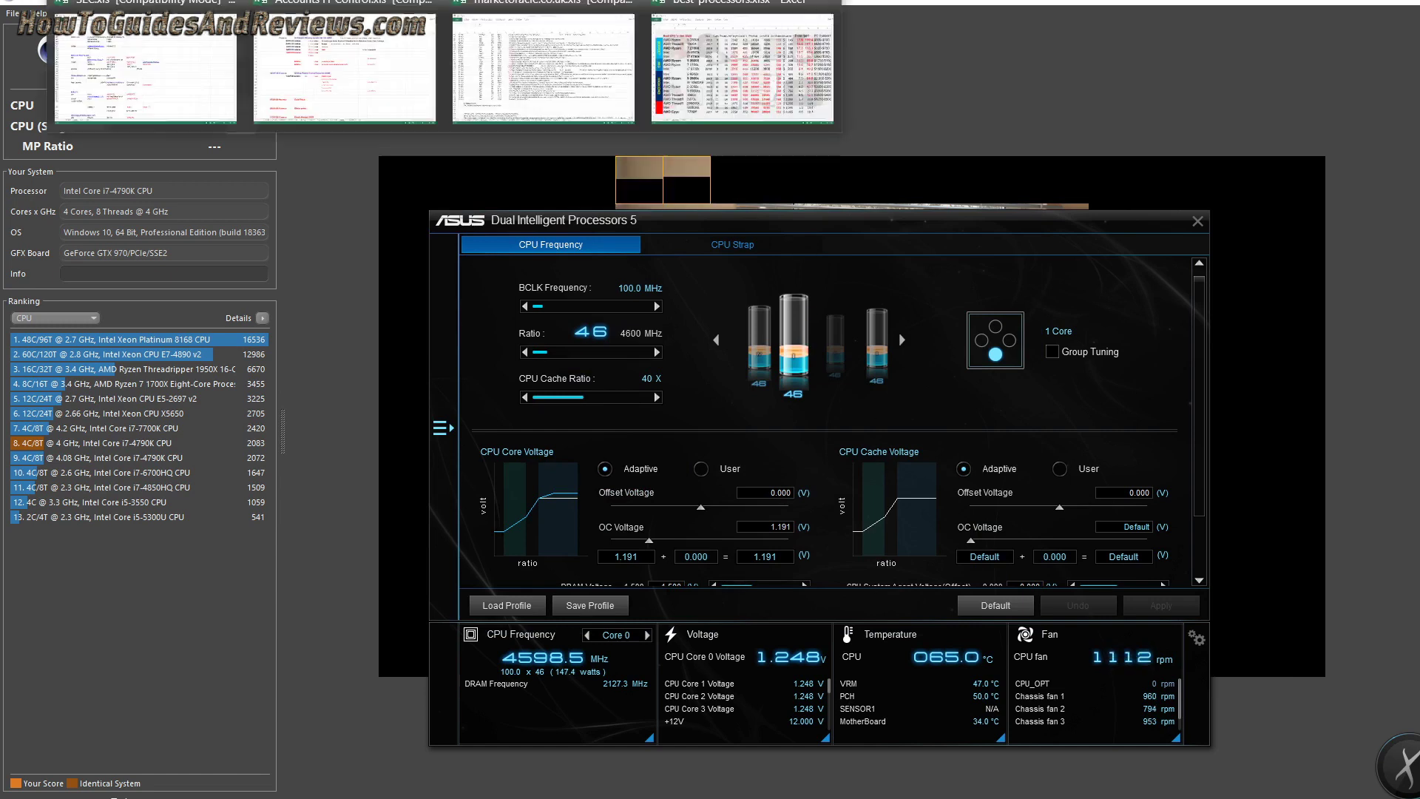
pyautogui.click(745, 41)
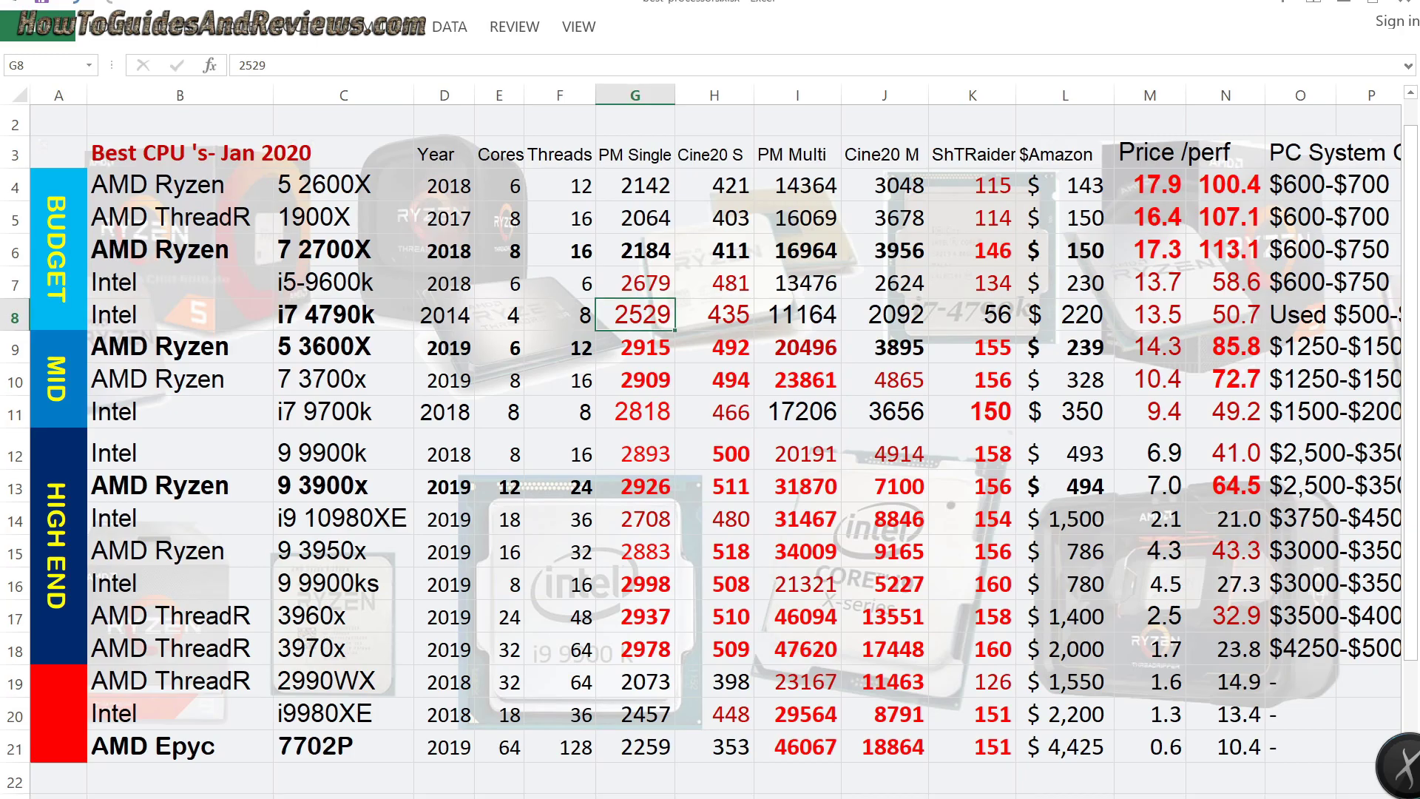
pyautogui.hotkey('alt', 'Tab')
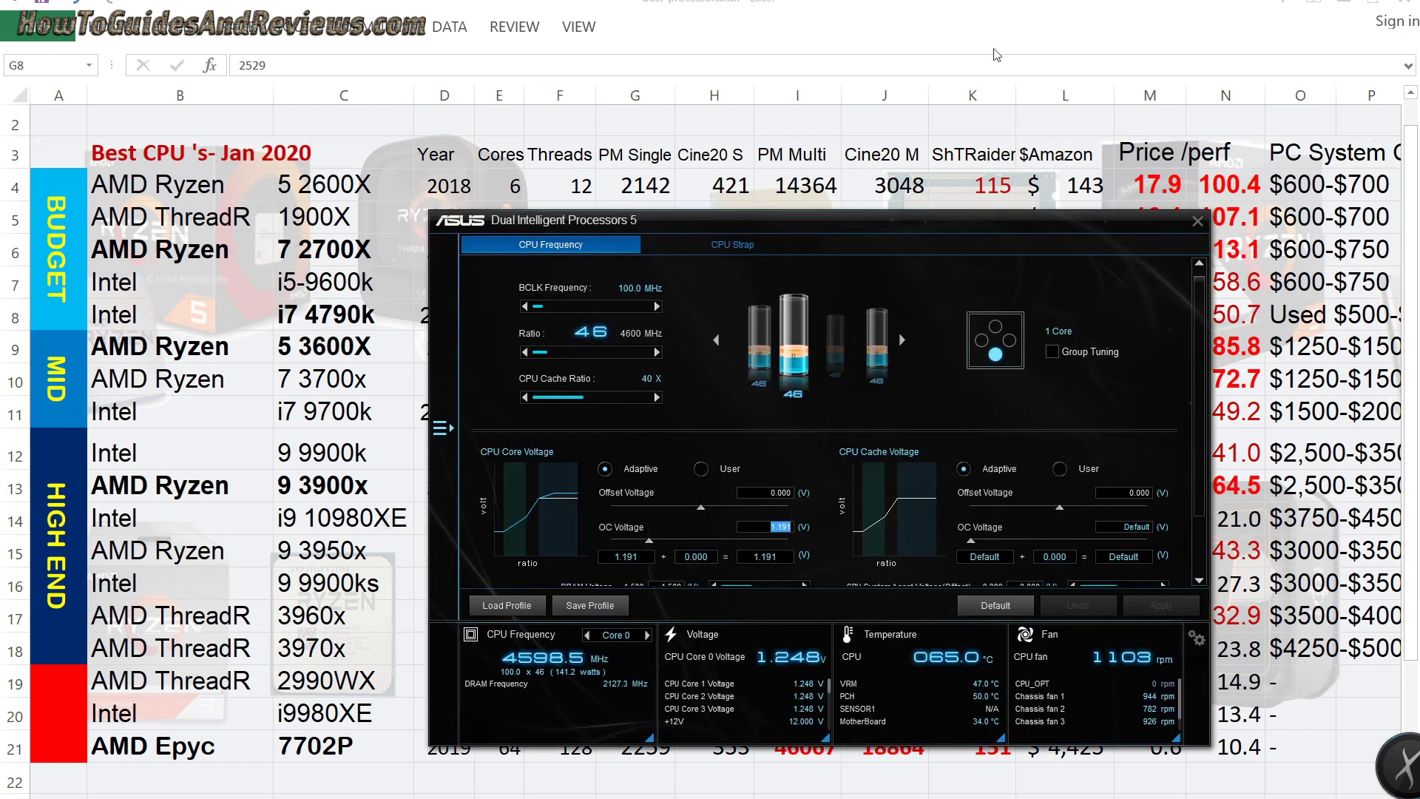
pyautogui.hotkey('alt', 'Tab')
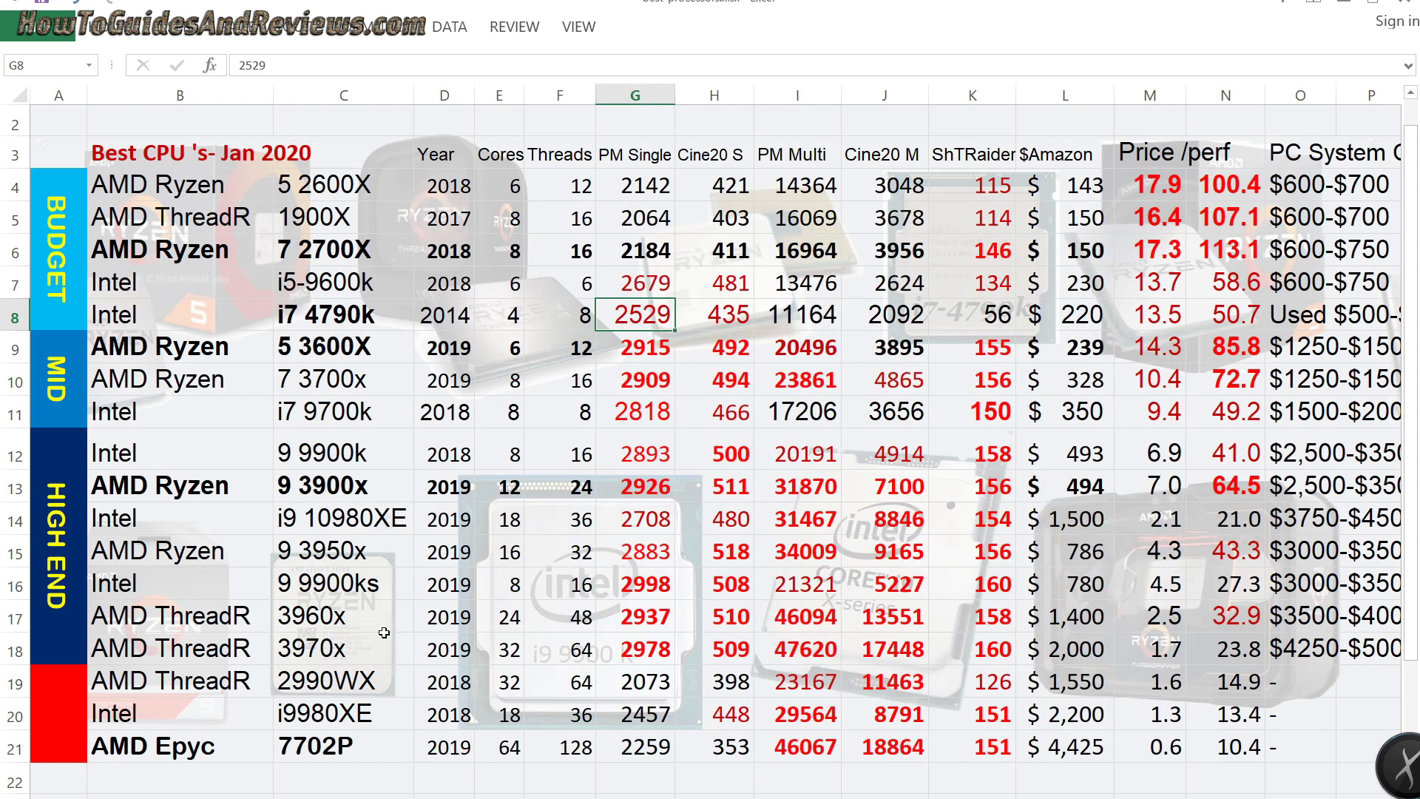
pyautogui.click(364, 586)
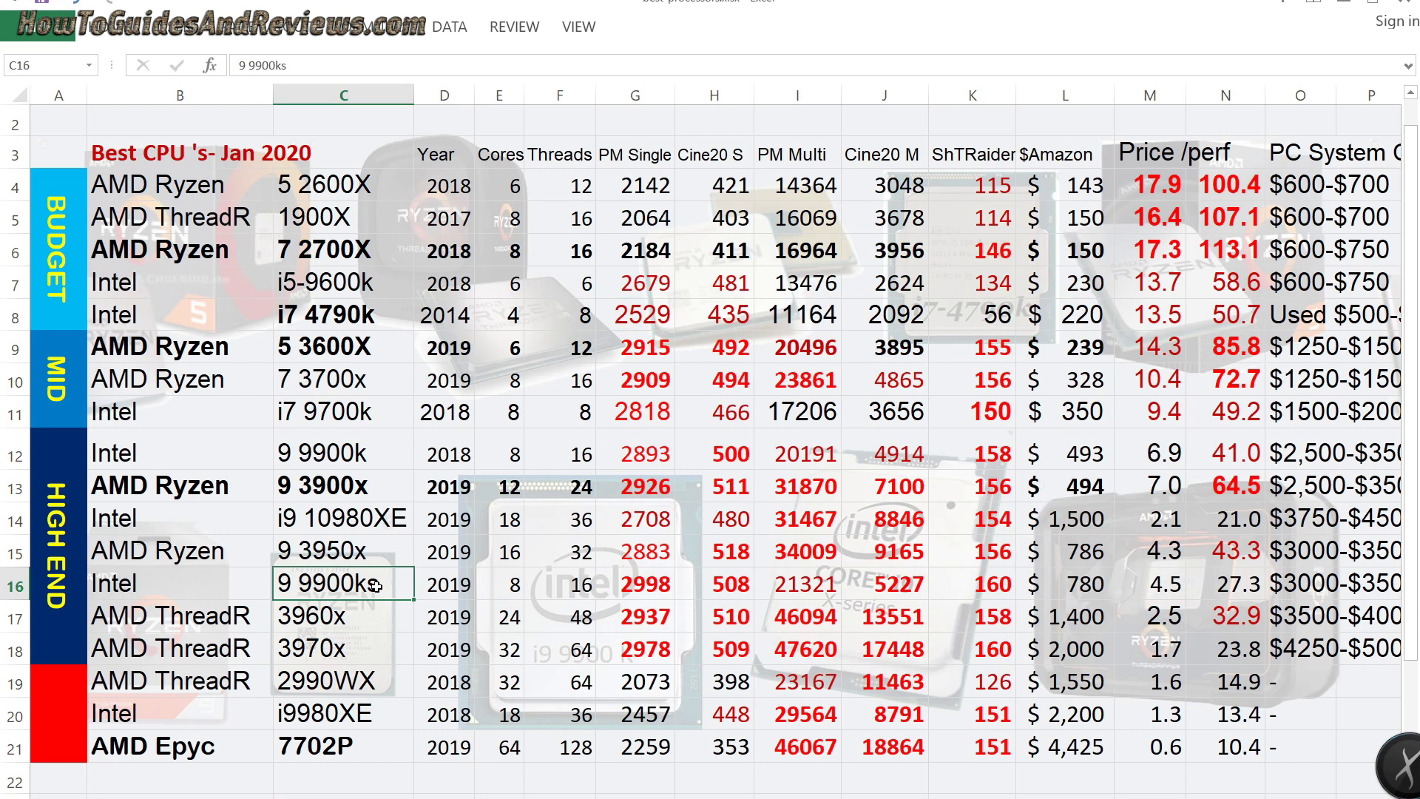
pyautogui.click(630, 584)
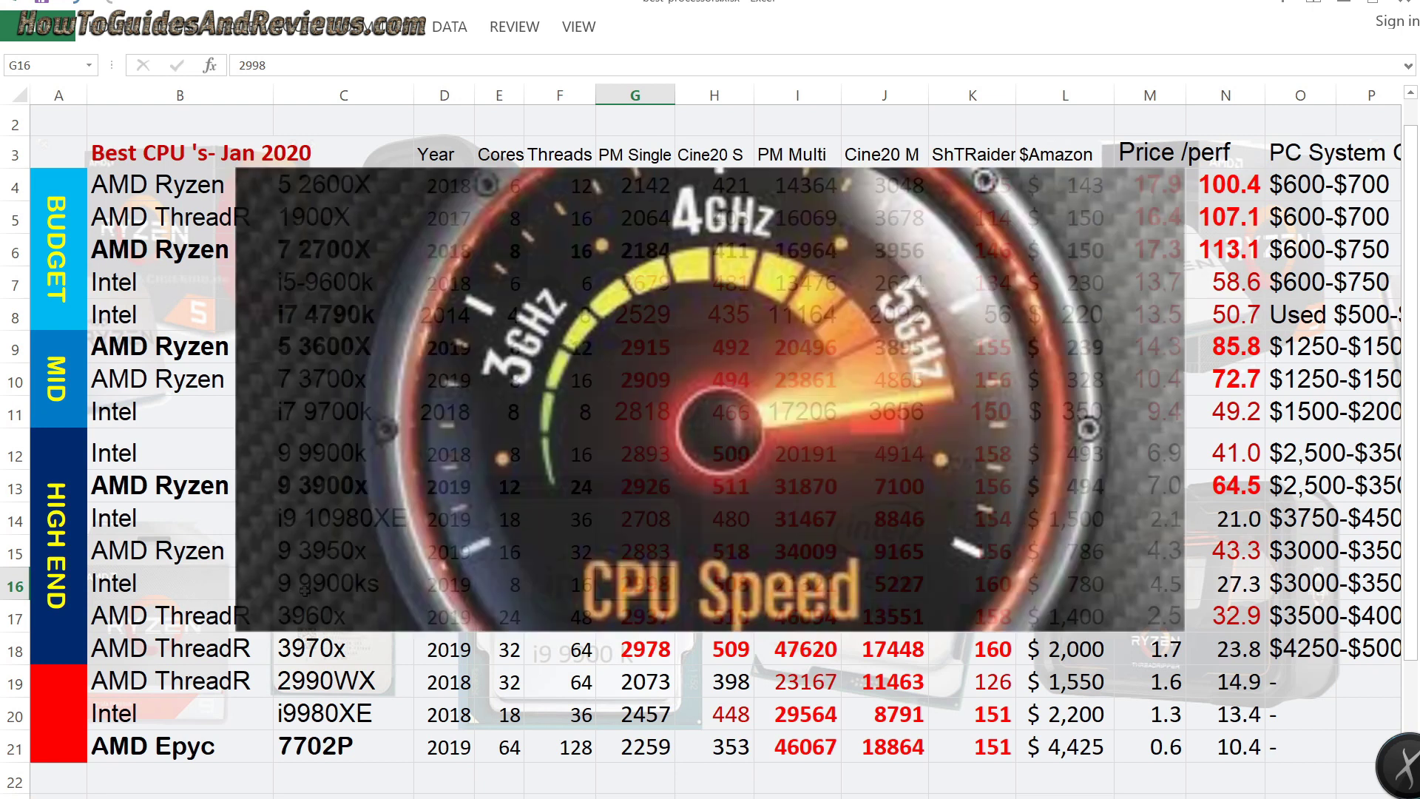
pyautogui.click(304, 589)
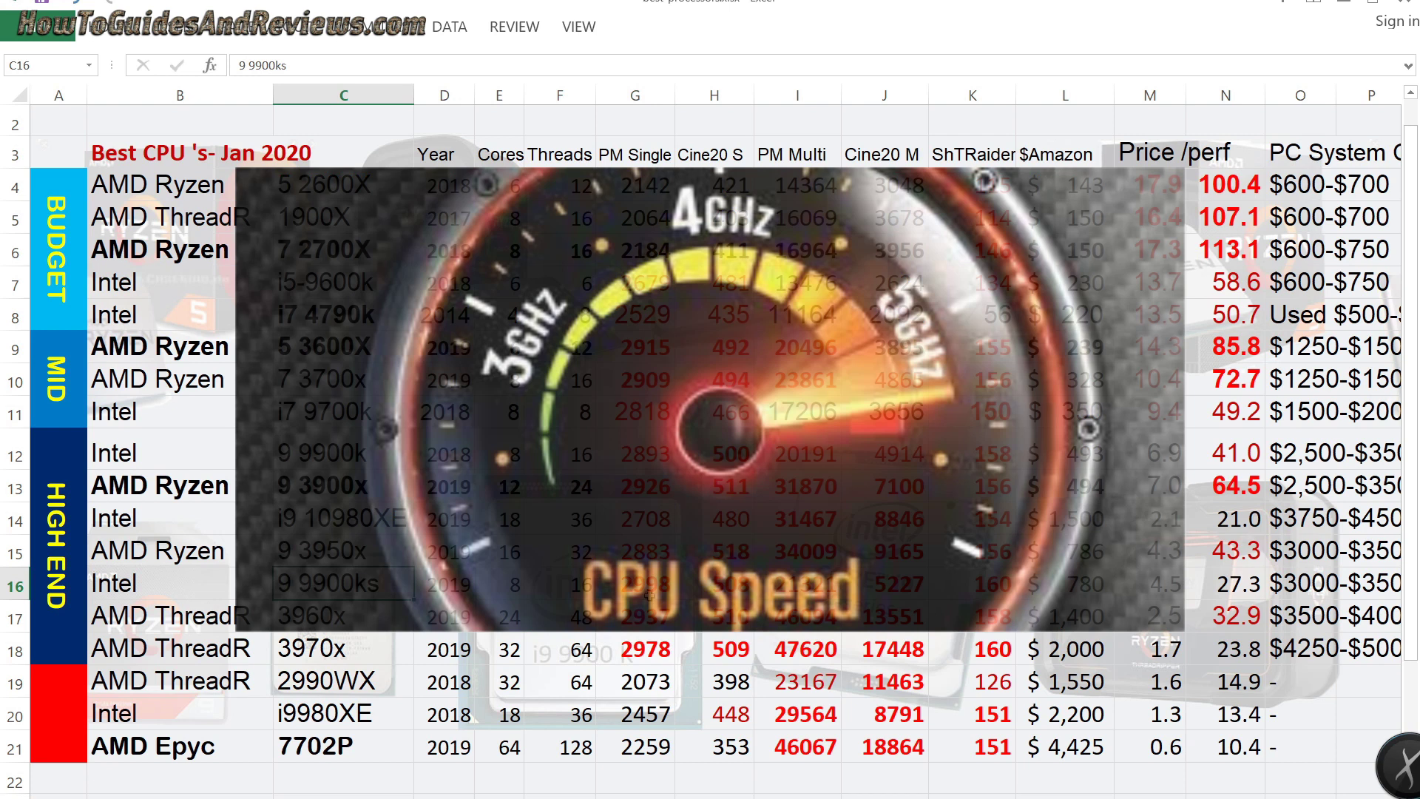
pyautogui.click(618, 586)
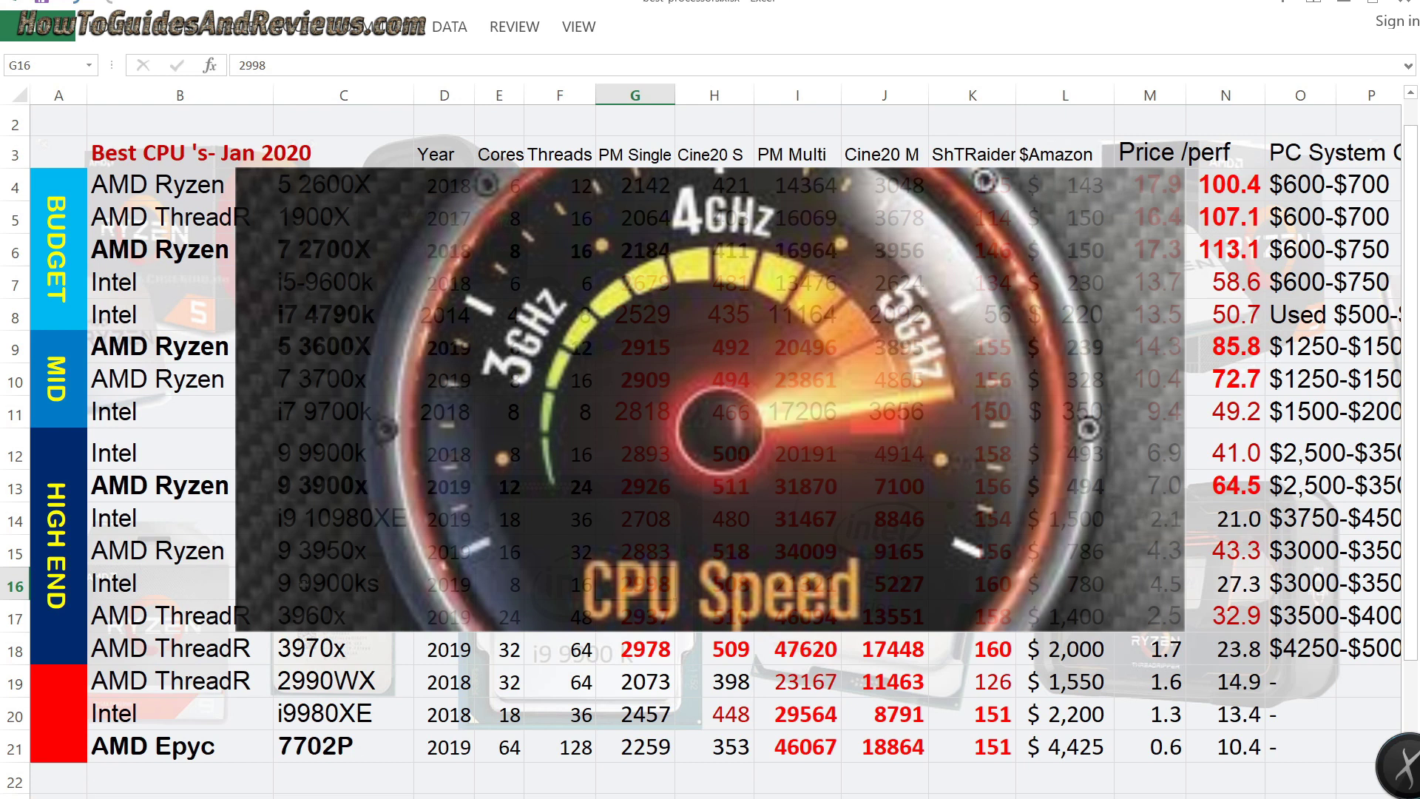
pyautogui.click(331, 586)
pyautogui.click(627, 583)
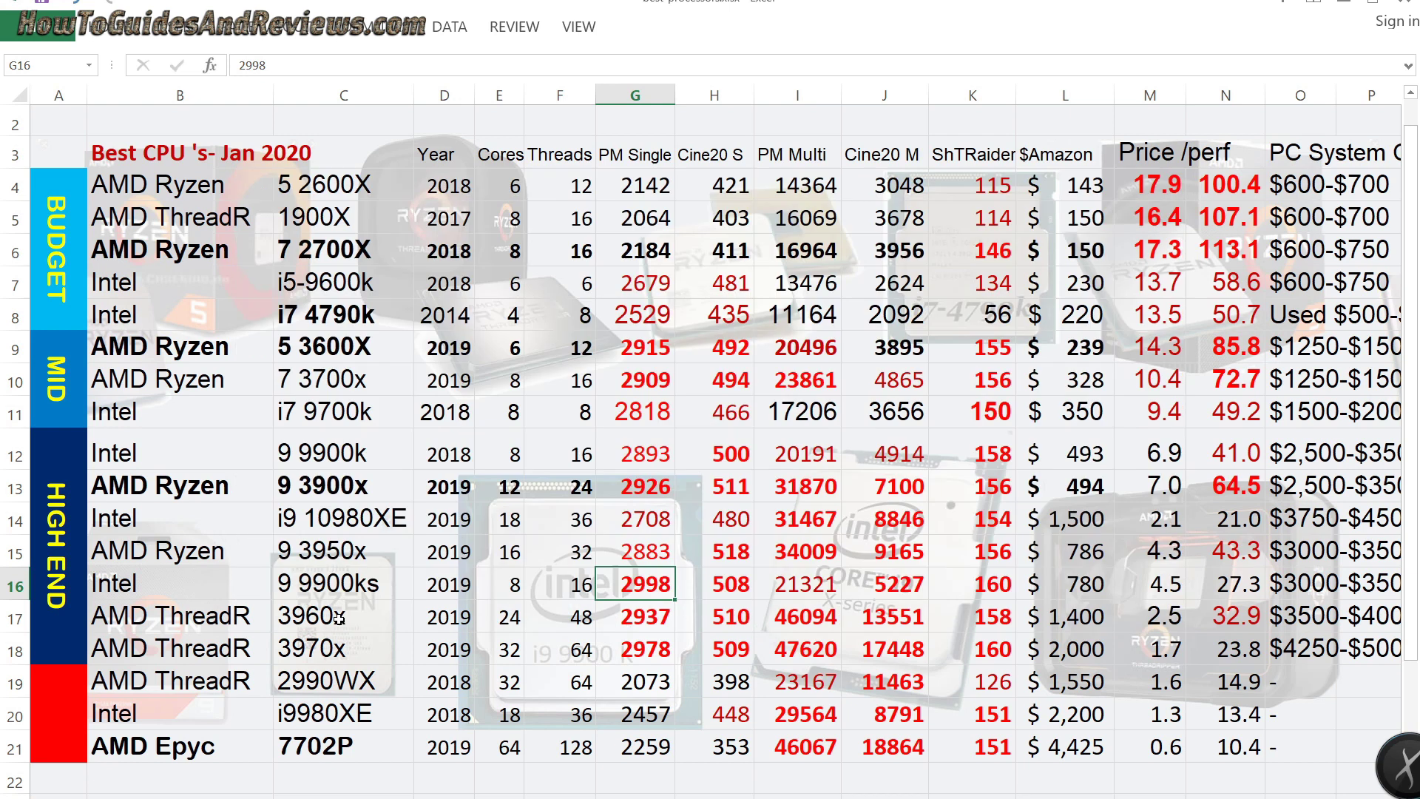
pyautogui.press('Left')
pyautogui.press('Left')
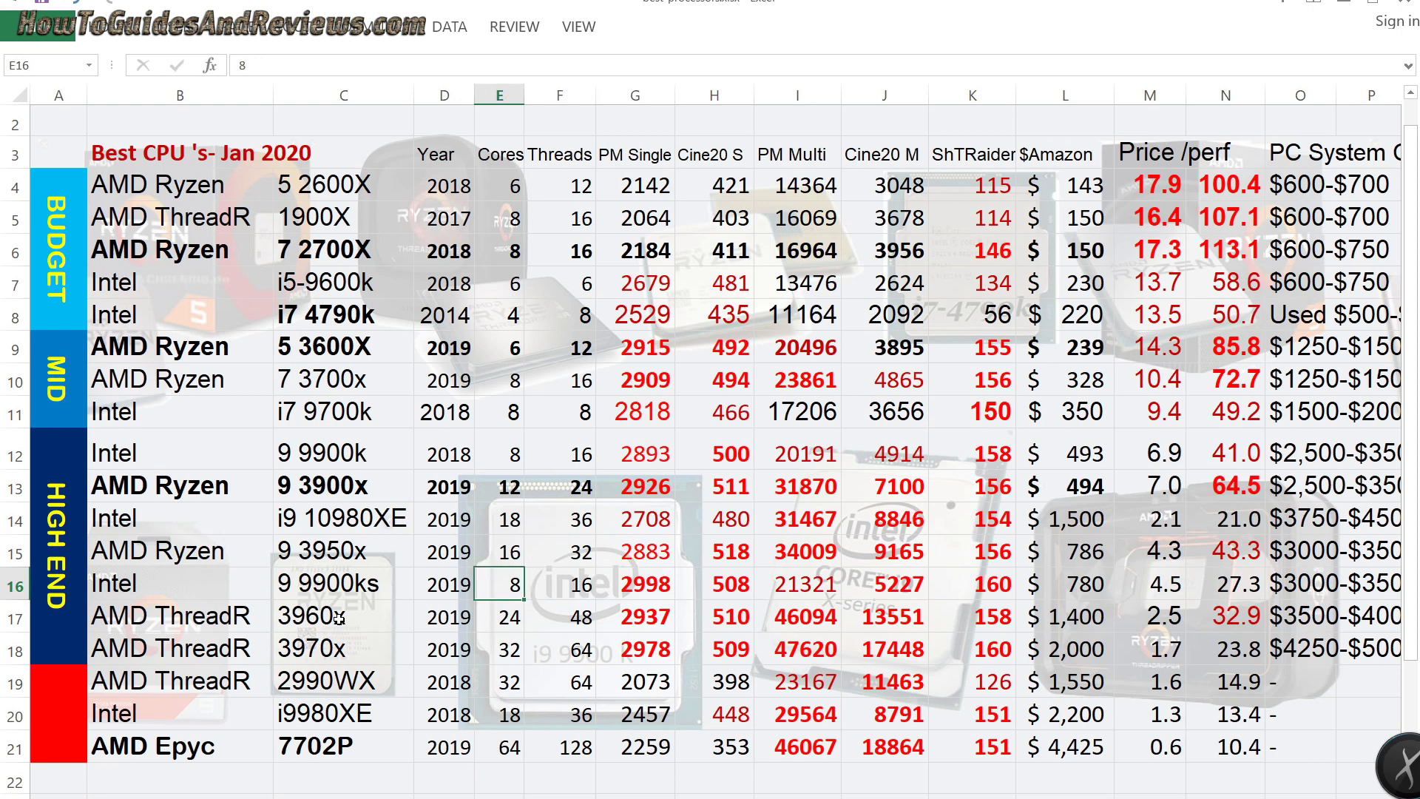
pyautogui.press('Up')
pyautogui.press('Up')
pyautogui.press('Up')
pyautogui.press('Up')
pyautogui.press('Up')
pyautogui.press('Up')
pyautogui.press('Up')
pyautogui.press('Up')
pyautogui.press('Up')
pyautogui.press('Down')
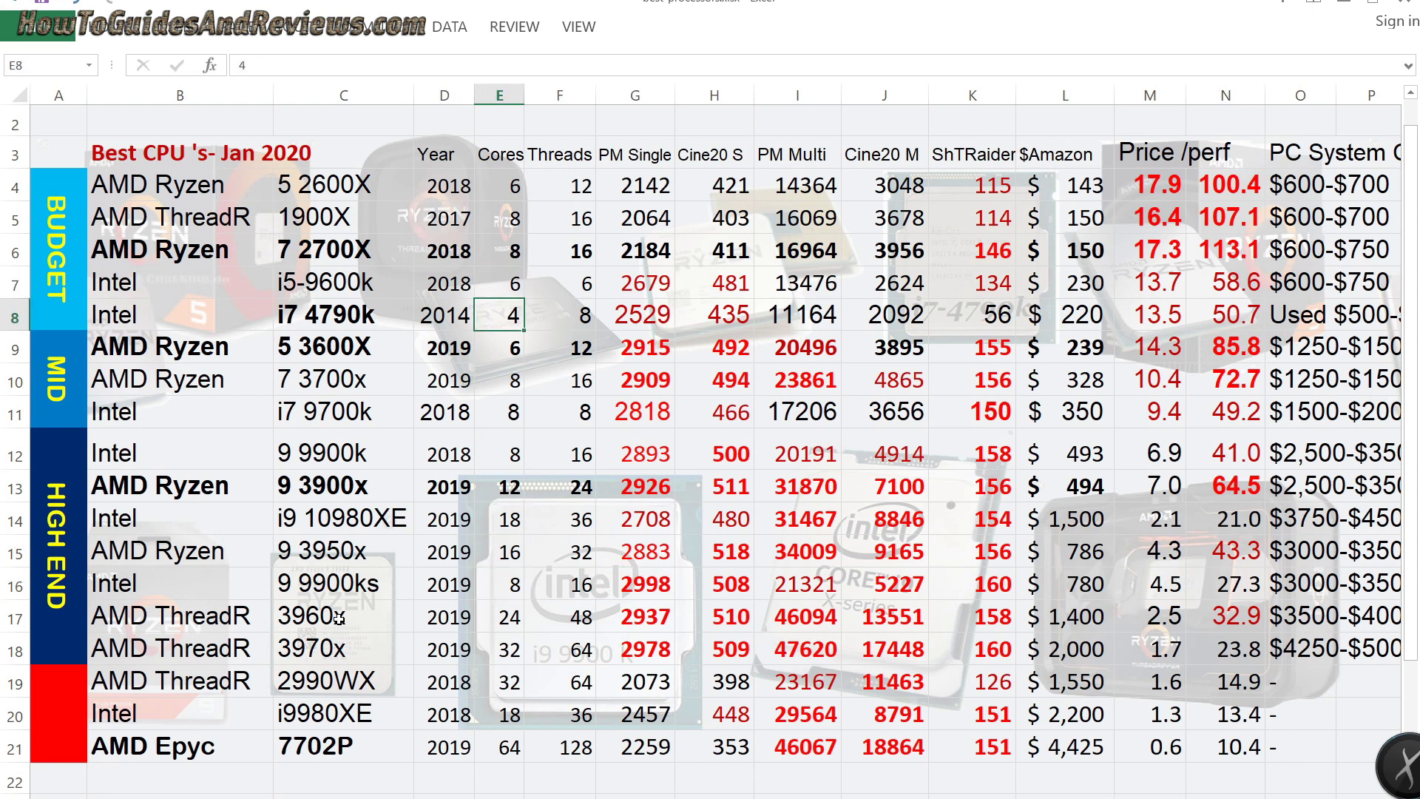
pyautogui.press('Left')
pyautogui.press('Left')
pyautogui.press('Right')
pyautogui.press('Right')
pyautogui.press('Right')
pyautogui.press('Right')
pyautogui.press('Right')
pyautogui.press('Right')
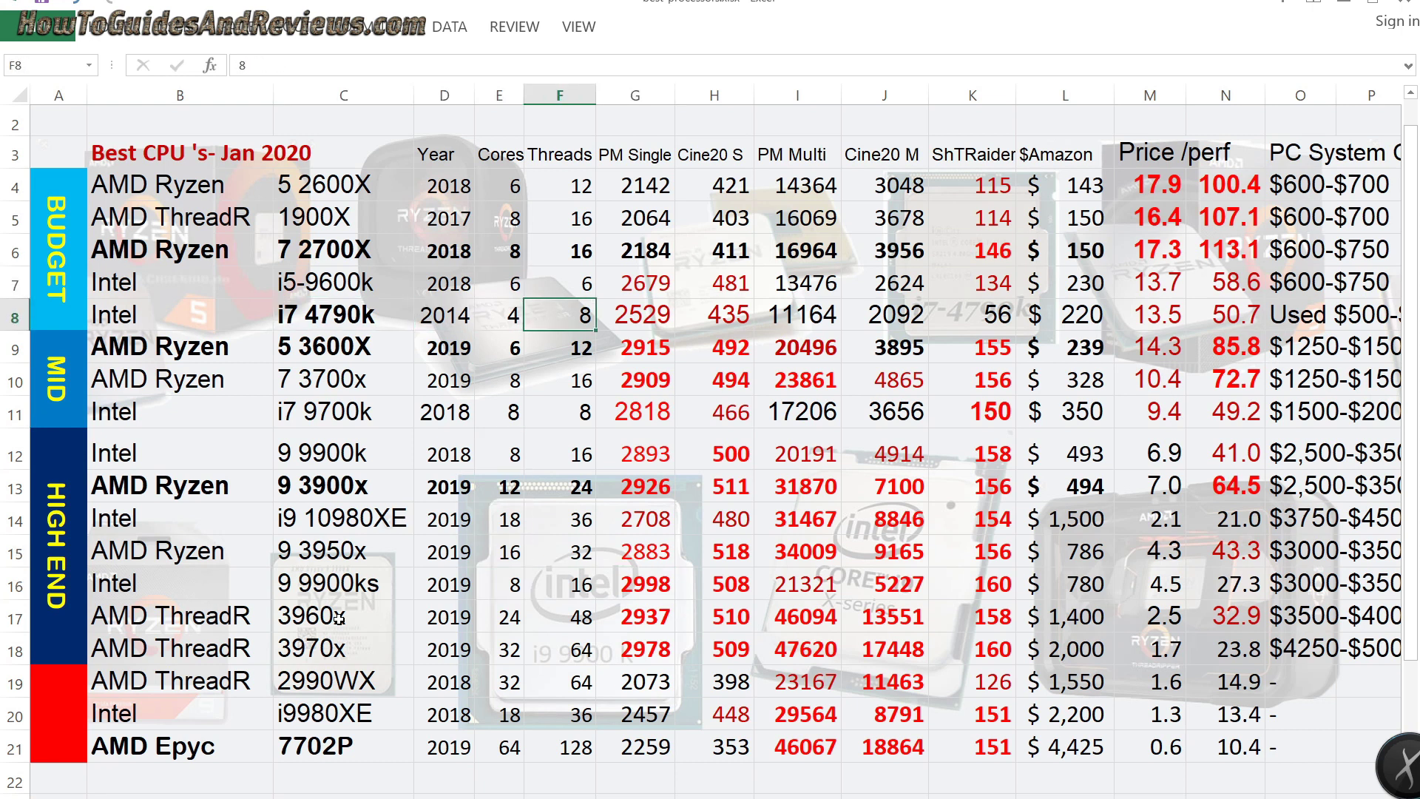
pyautogui.press('Down')
pyautogui.press('Down')
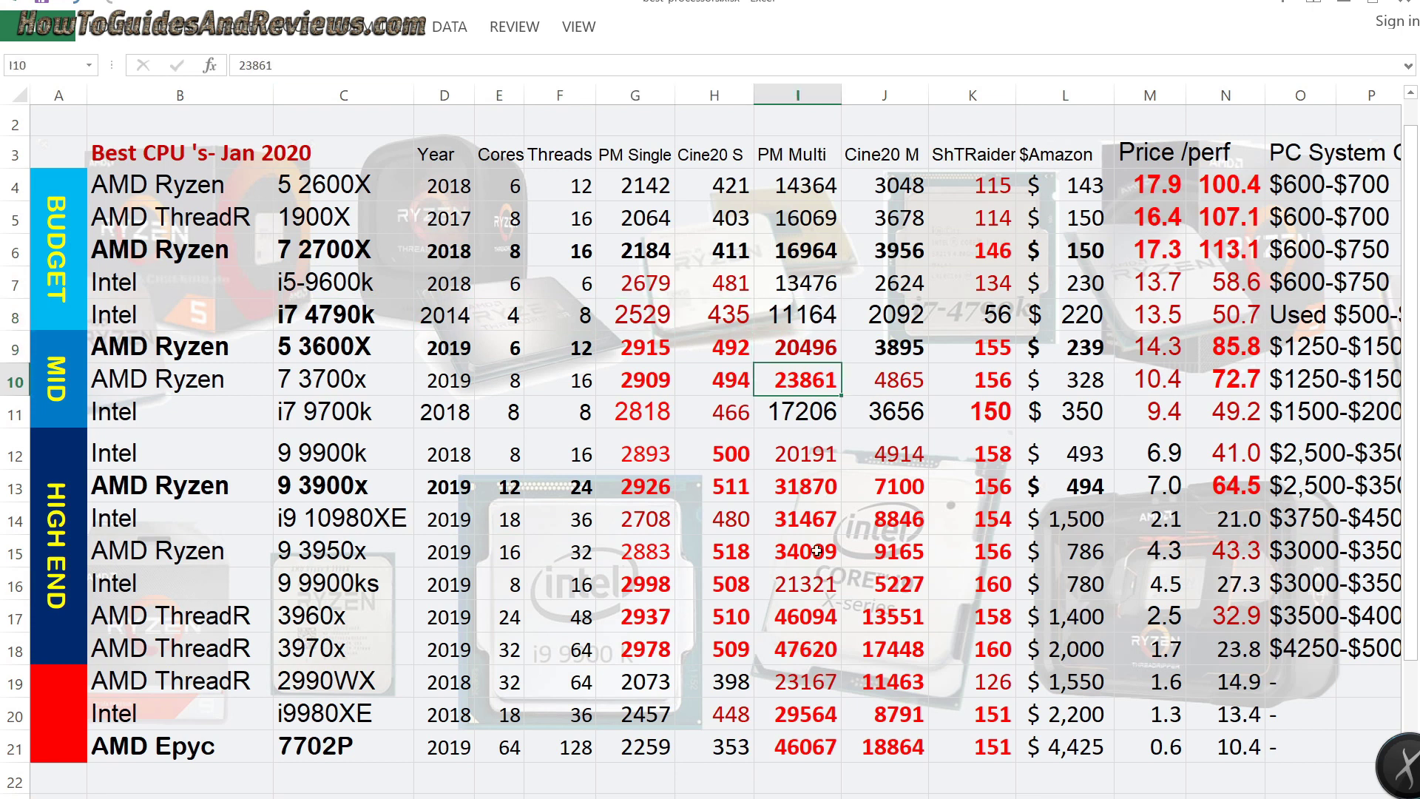
pyautogui.click(797, 639)
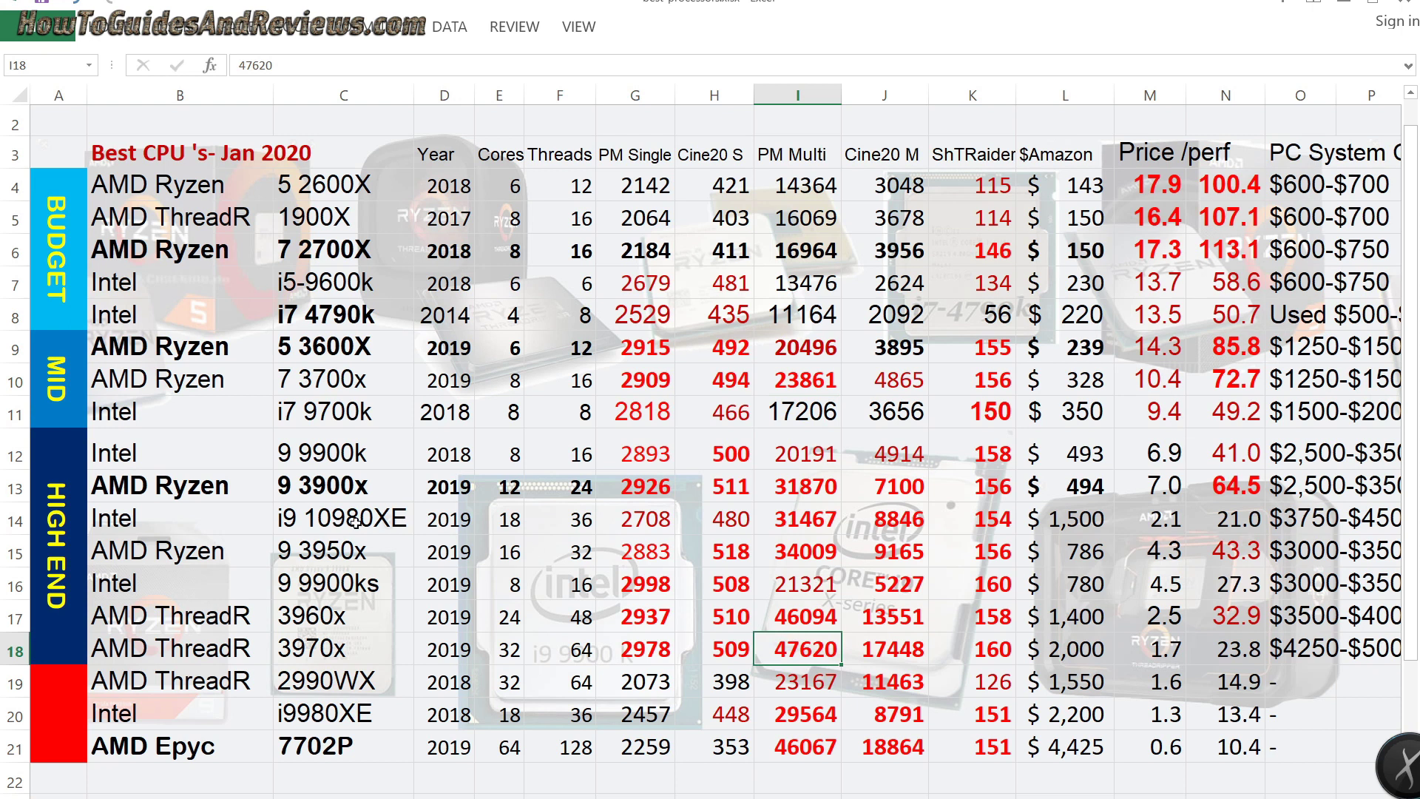
pyautogui.click(783, 375)
pyautogui.click(805, 488)
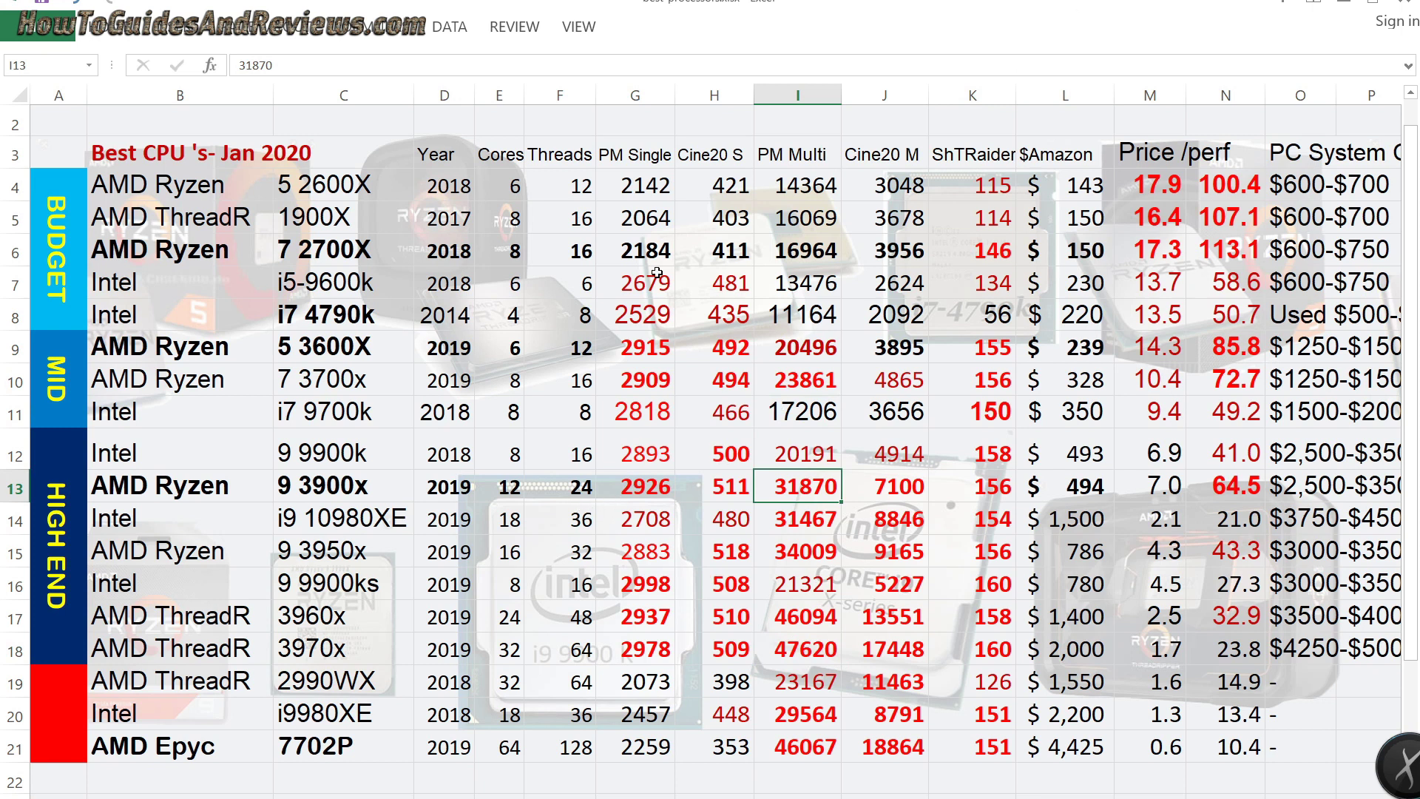
pyautogui.click(637, 517)
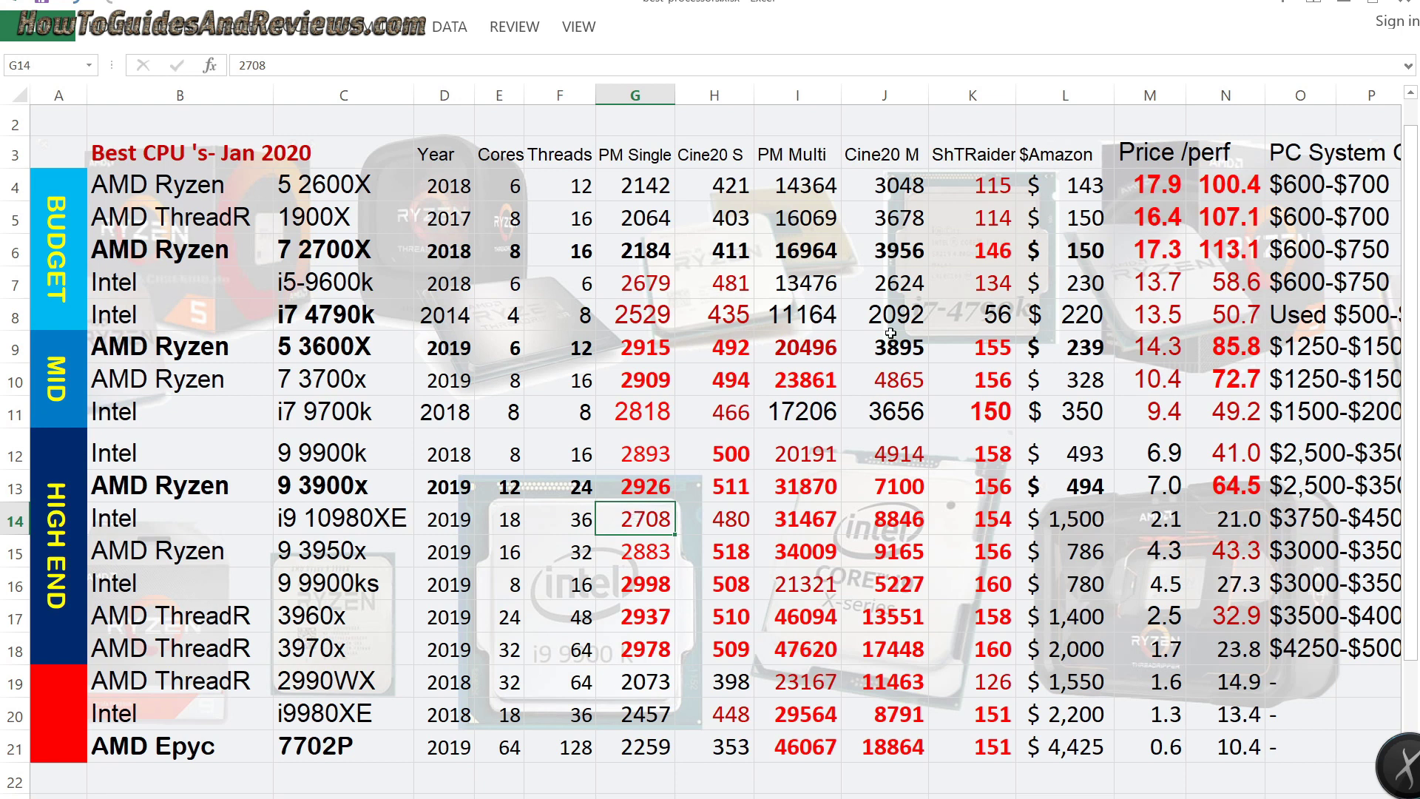
pyautogui.click(642, 321)
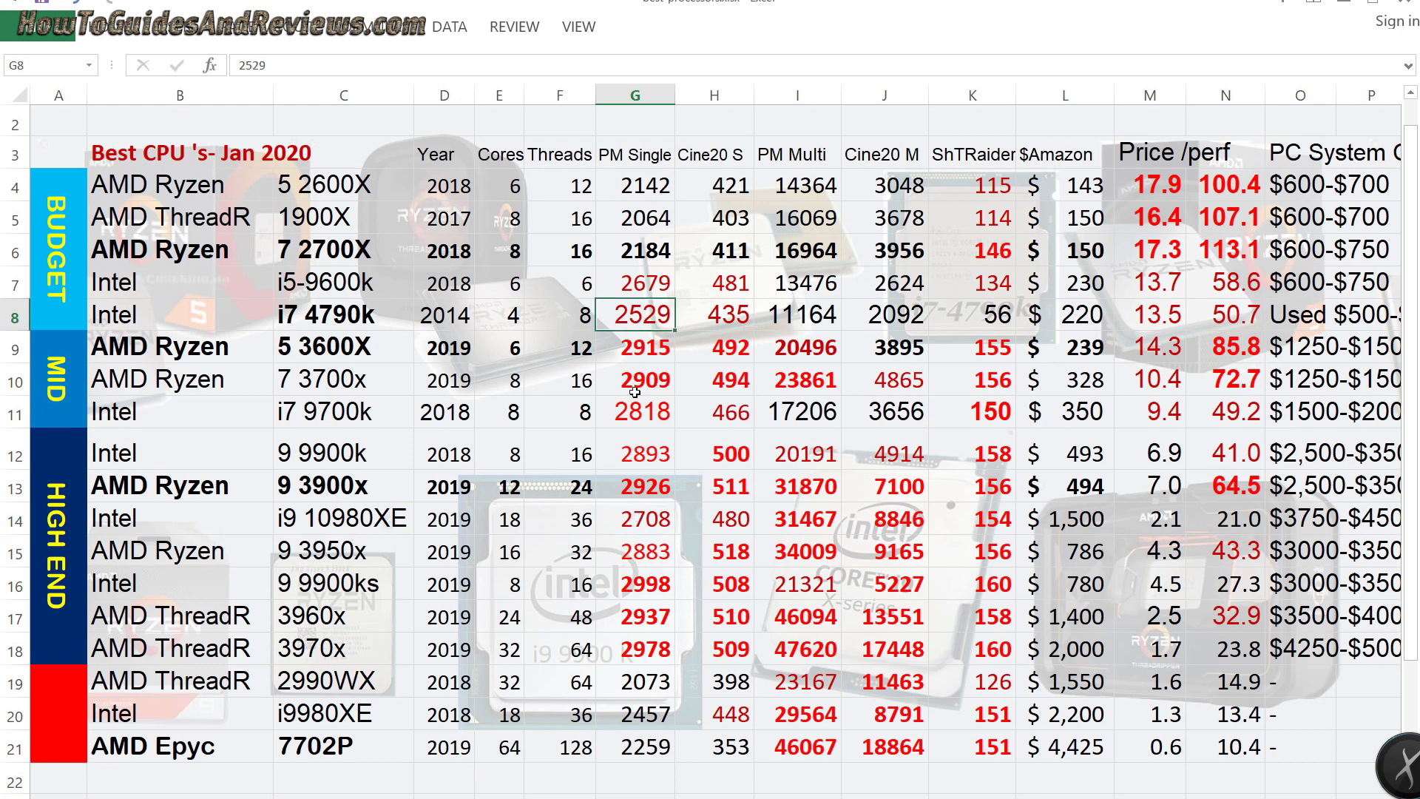
pyautogui.click(623, 590)
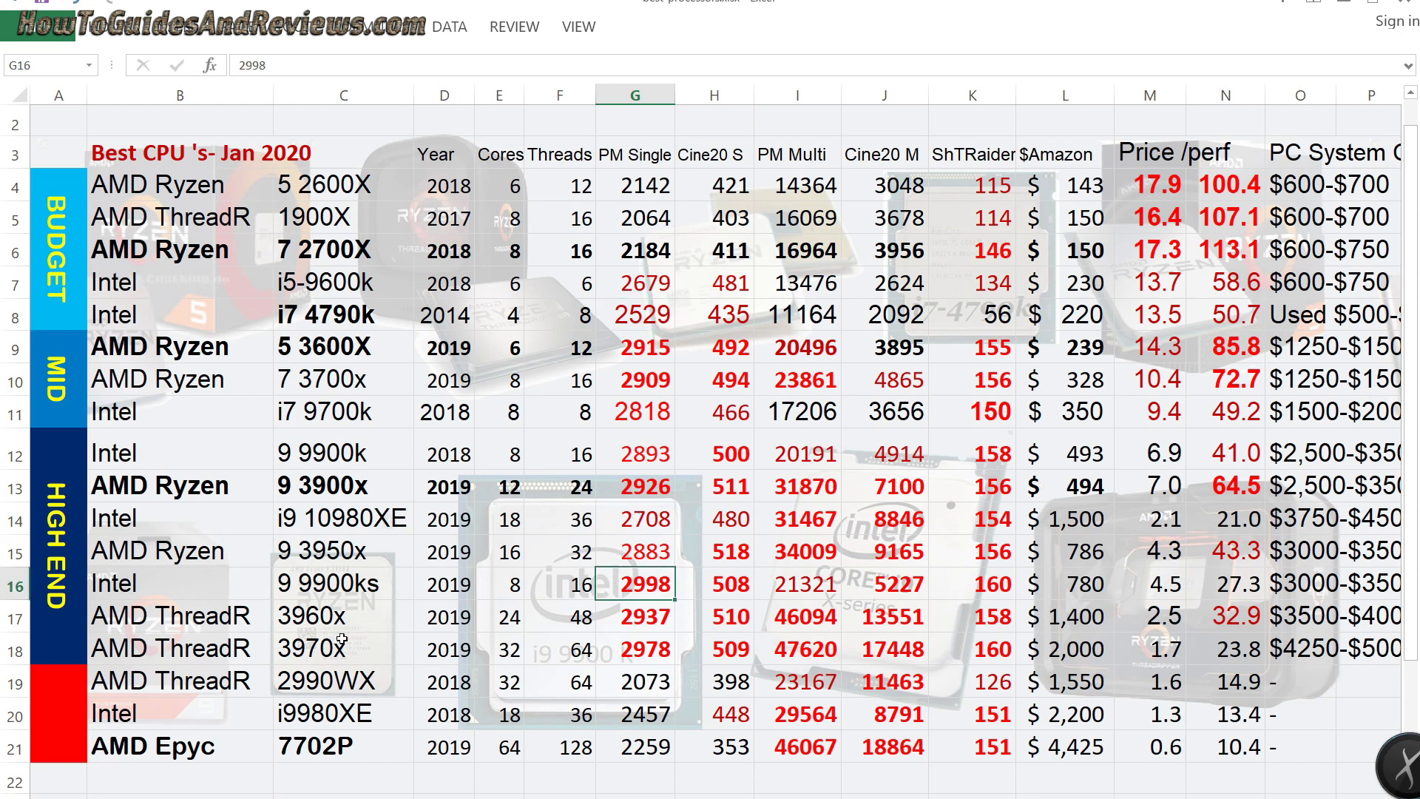
pyautogui.click(819, 618)
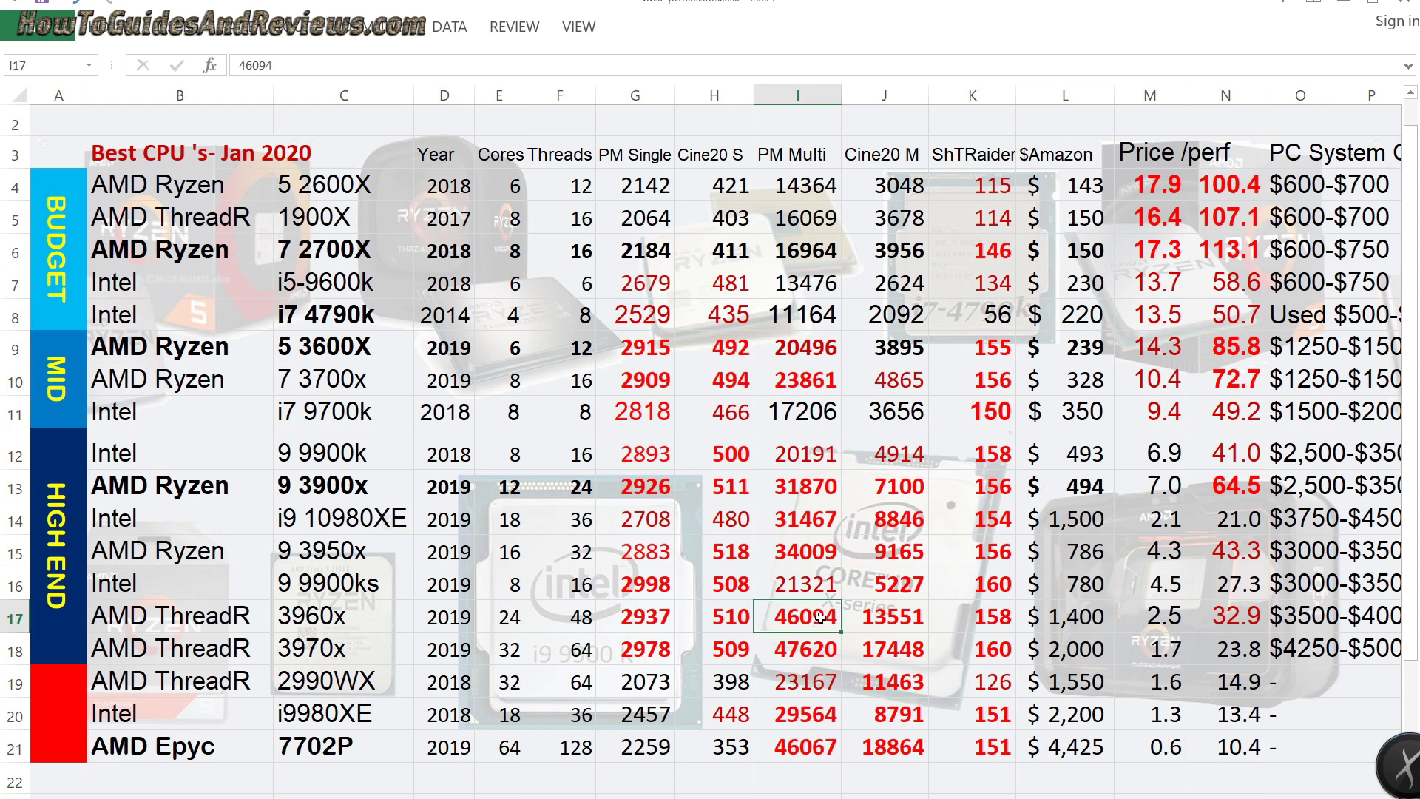
pyautogui.click(836, 525)
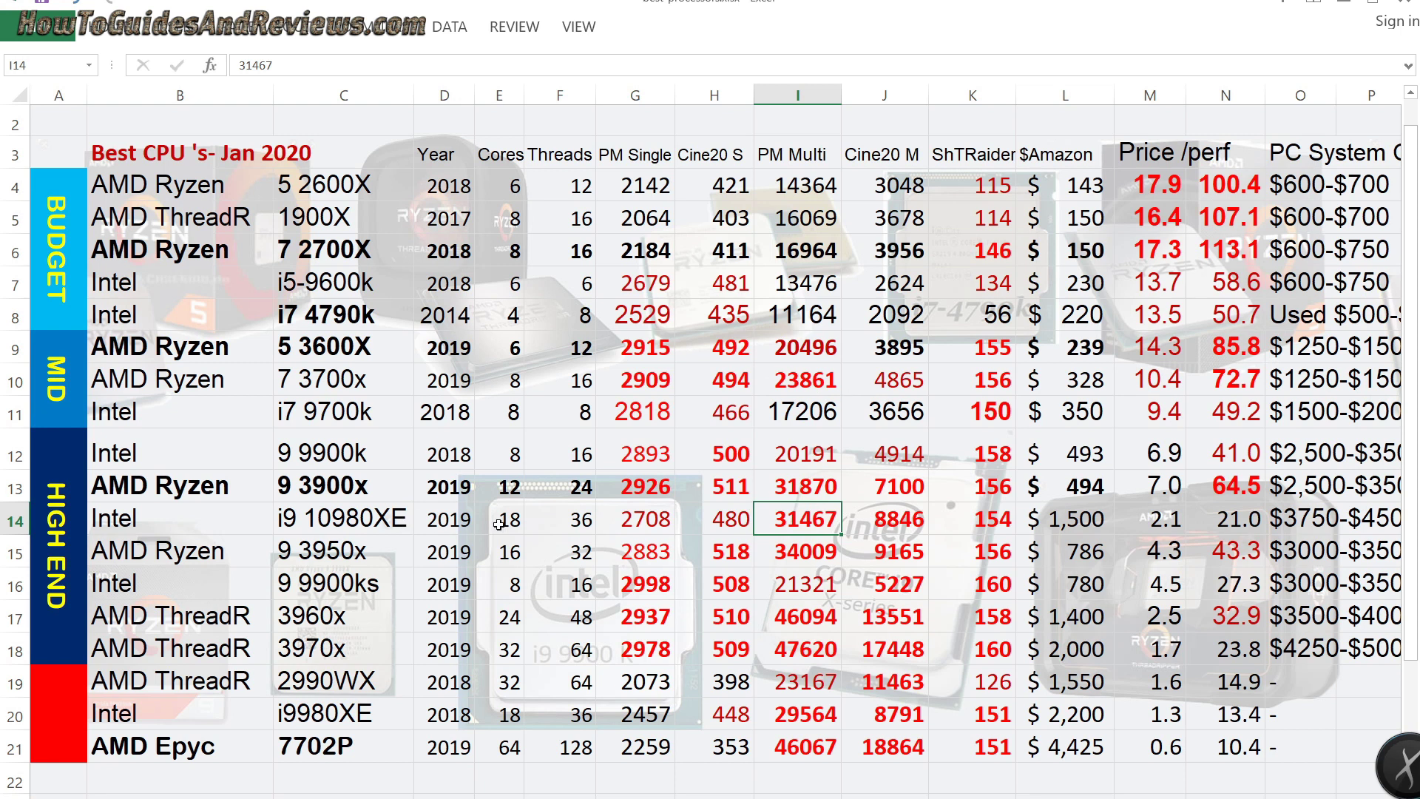
pyautogui.click(518, 466)
pyautogui.click(506, 495)
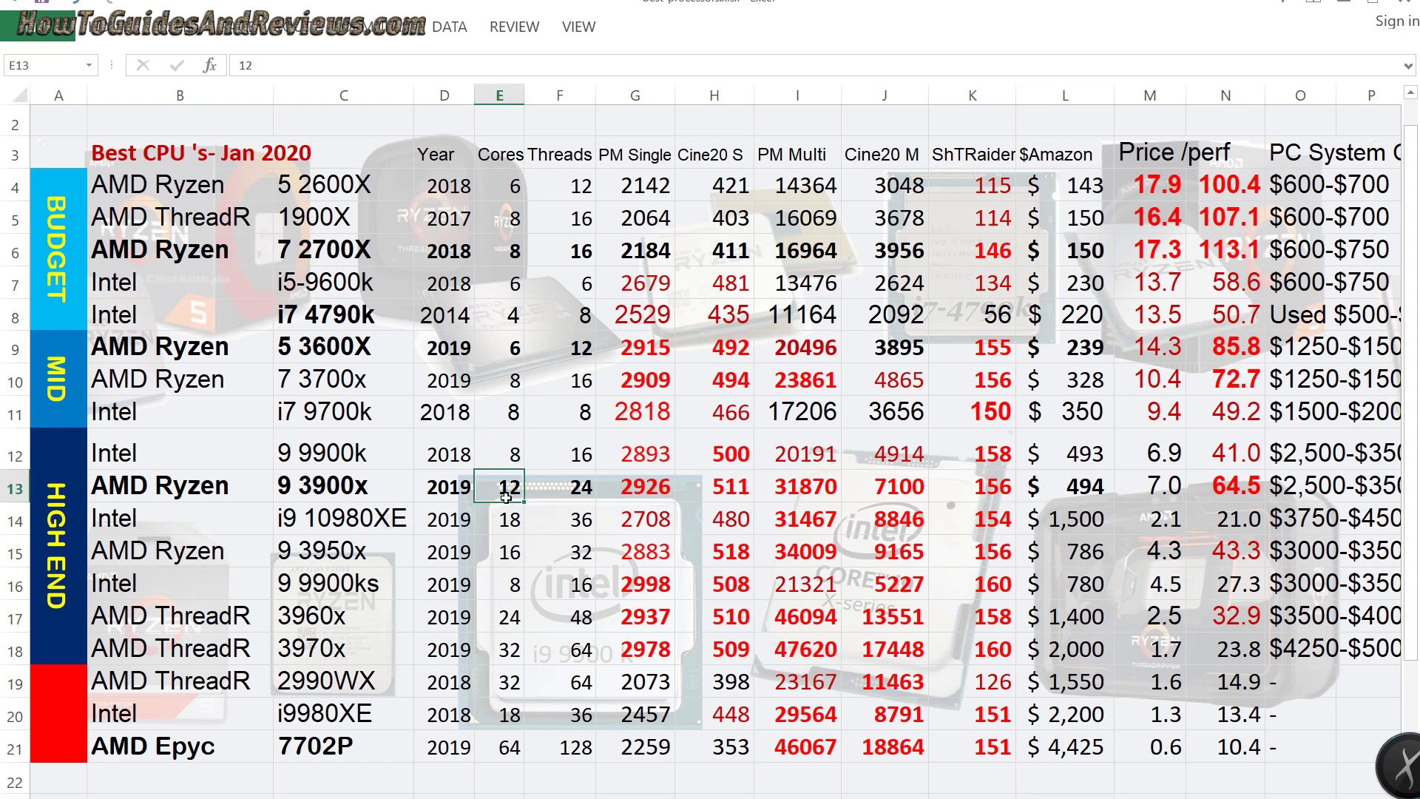
pyautogui.click(833, 490)
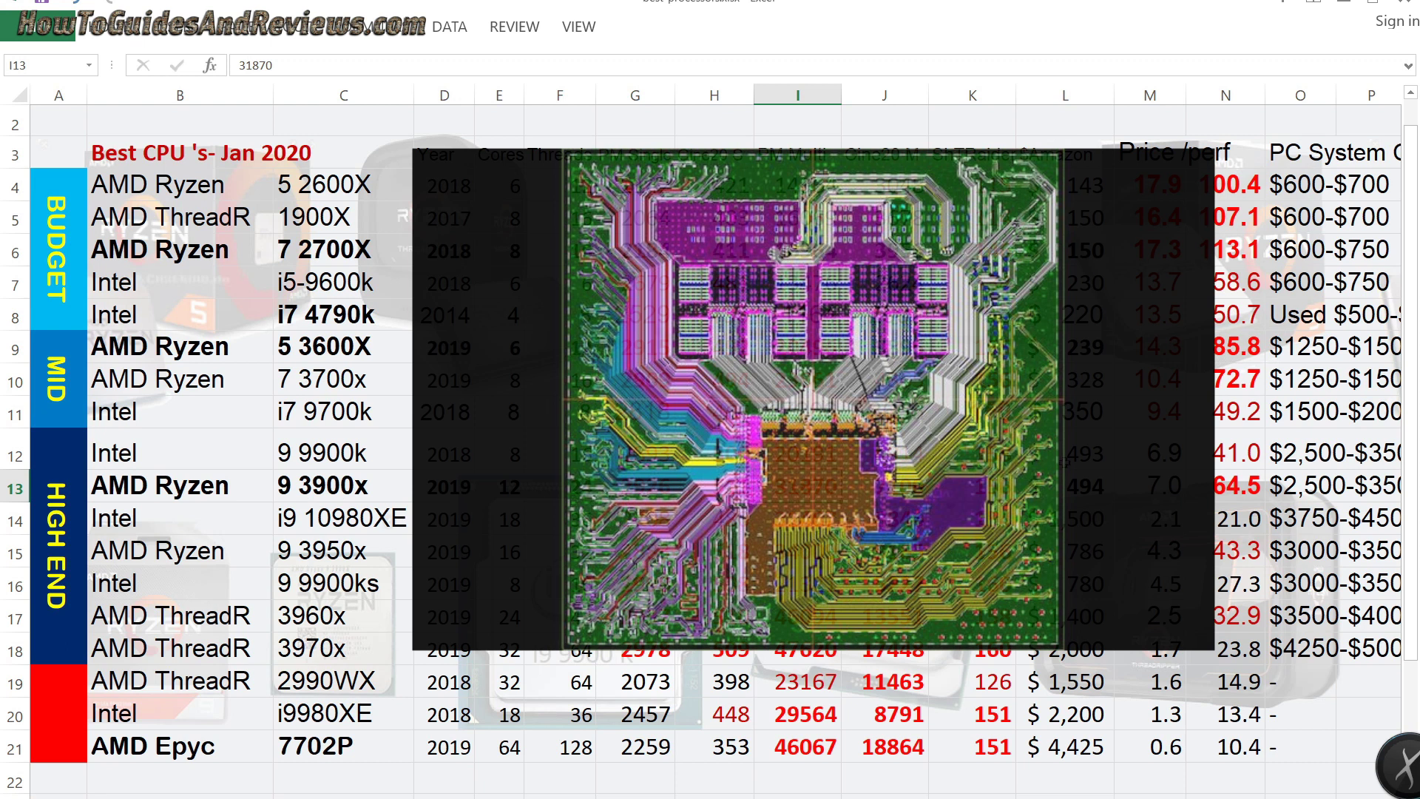
# Step: Enter the single-core ratio formula =G13/G8 in G22 (3900x over i7 4790k)
pyautogui.click(1065, 487)
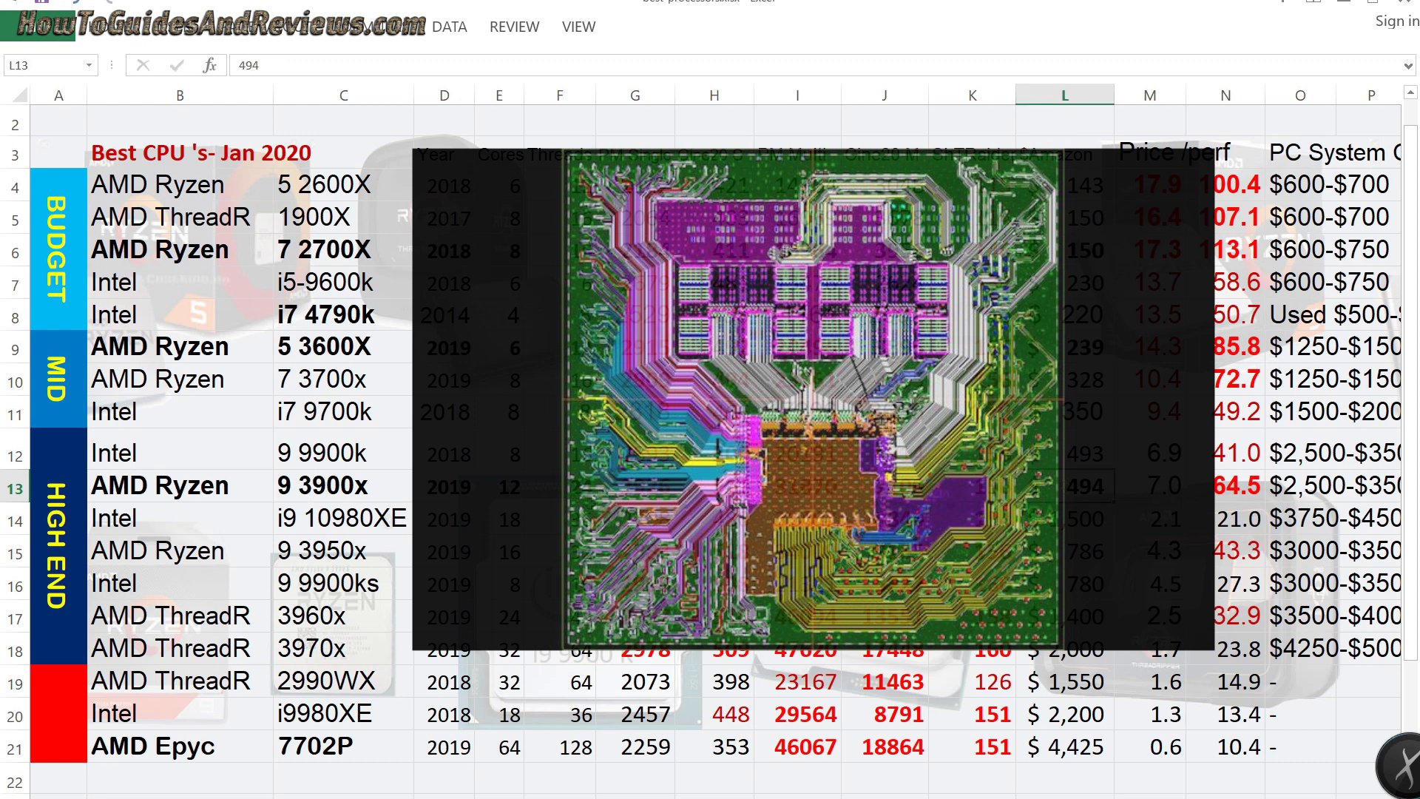
pyautogui.click(502, 490)
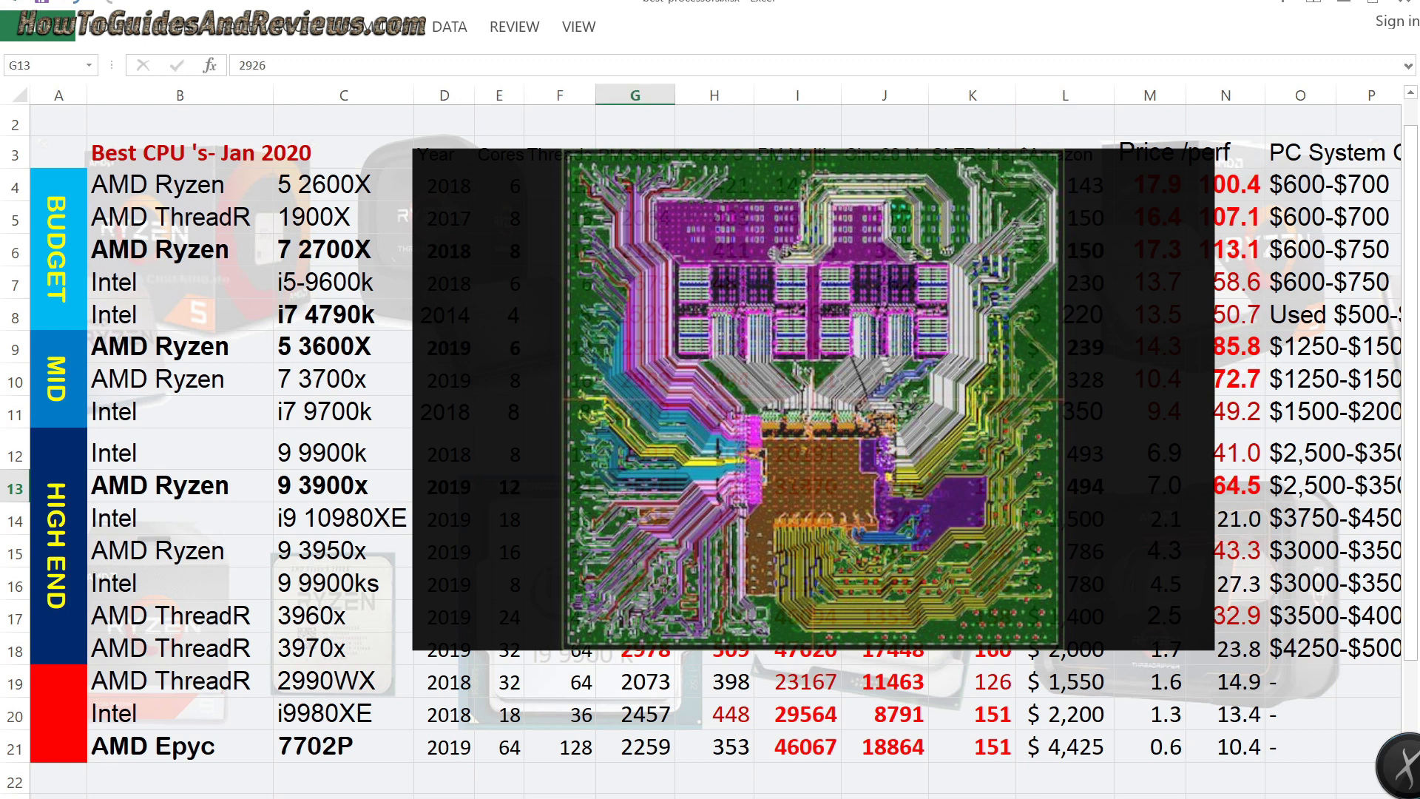
pyautogui.click(657, 768)
pyautogui.write('=')
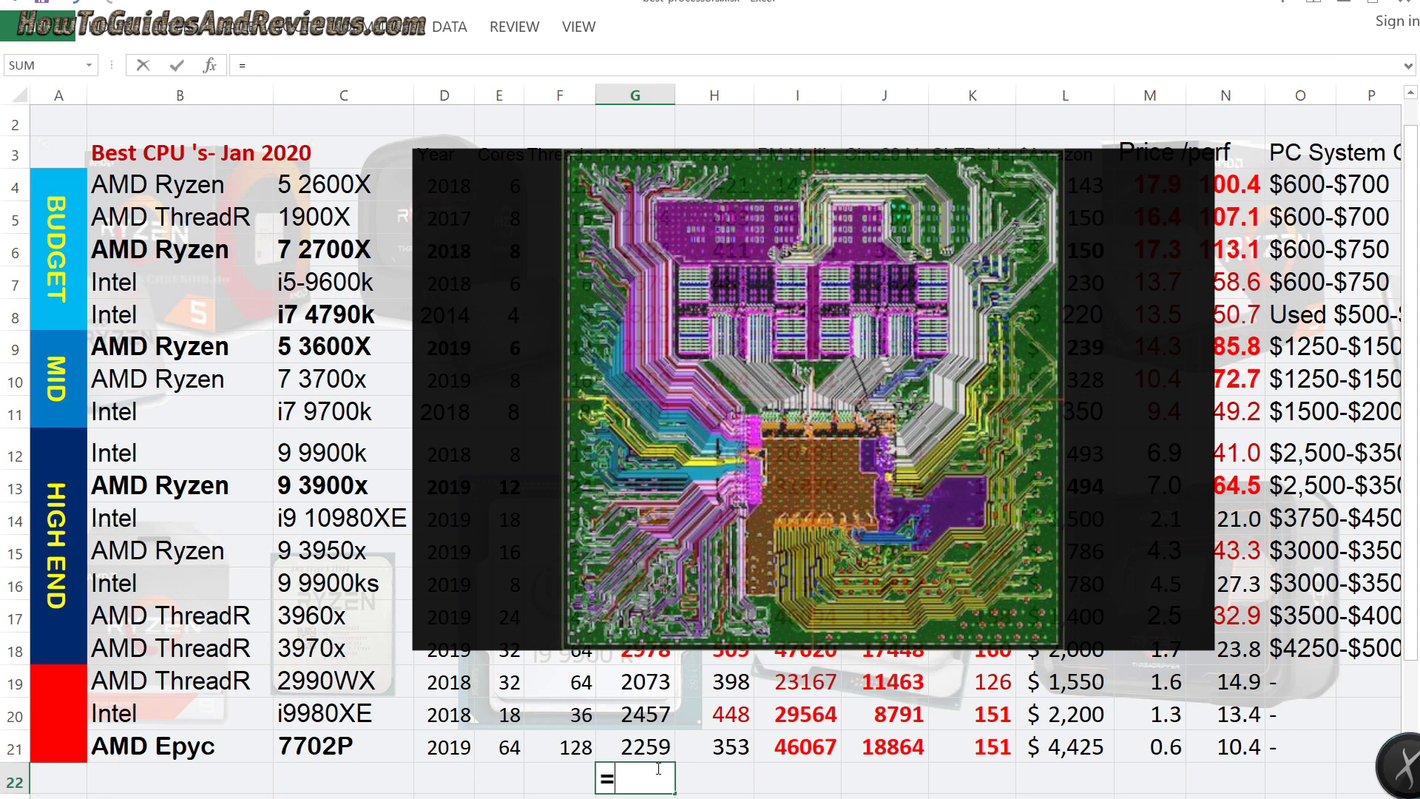
pyautogui.press('Up')
pyautogui.press('Up')
pyautogui.press('Up')
pyautogui.press('Up')
pyautogui.press('Up')
pyautogui.press('Up')
pyautogui.press('Up')
pyautogui.press('Up')
pyautogui.press('Up')
pyautogui.write('/')
# Step: Test the 3900x single-core score G13 with 3000, then undo to restore 2926
pyautogui.press('Up')
pyautogui.press('Up')
pyautogui.press('Up')
pyautogui.press('Up')
pyautogui.press('Up')
pyautogui.press('Up')
pyautogui.press('Up')
pyautogui.press('Up')
pyautogui.press('Up')
pyautogui.press('Up')
pyautogui.press('Up')
pyautogui.press('Up')
pyautogui.press('Up')
pyautogui.press('Up')
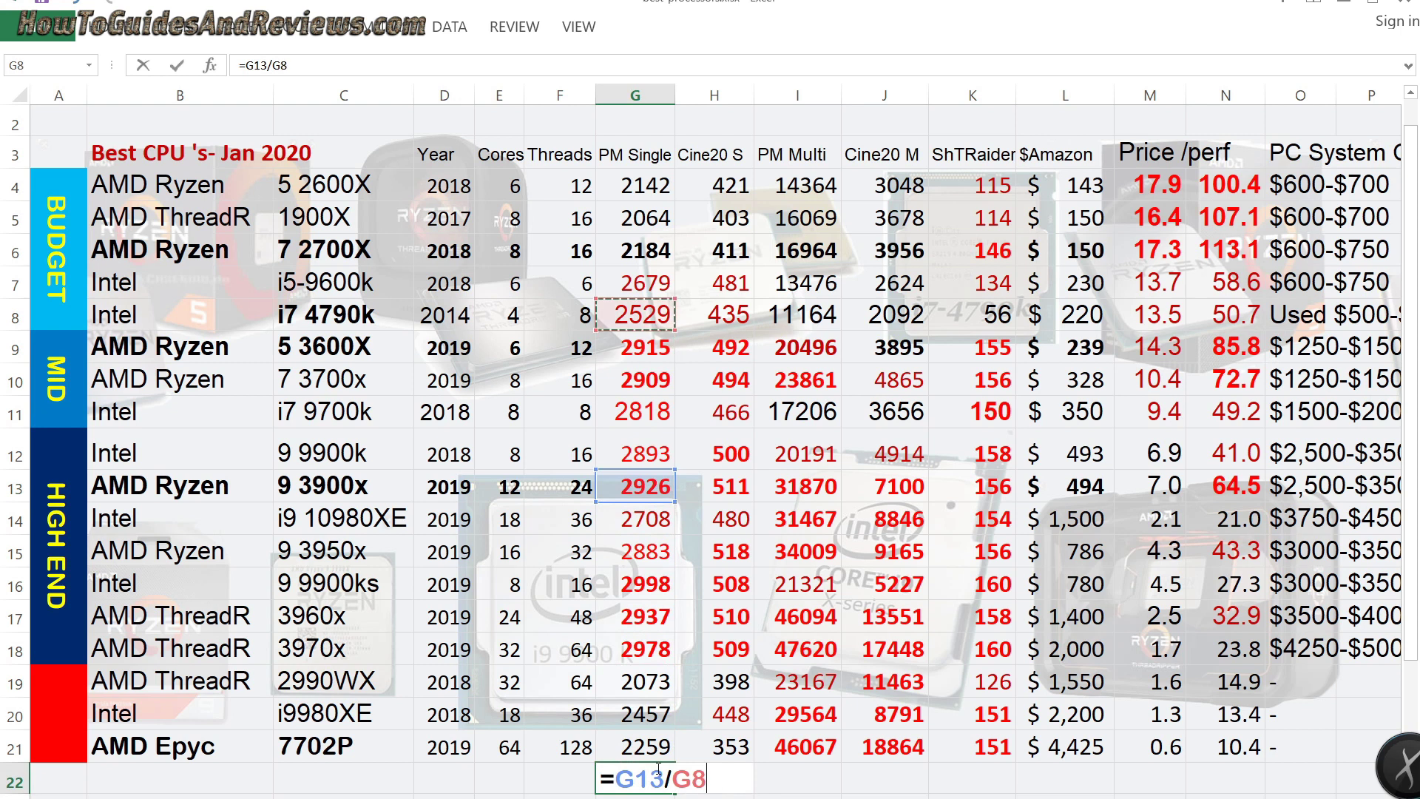
pyautogui.press('Return')
pyautogui.press('Up')
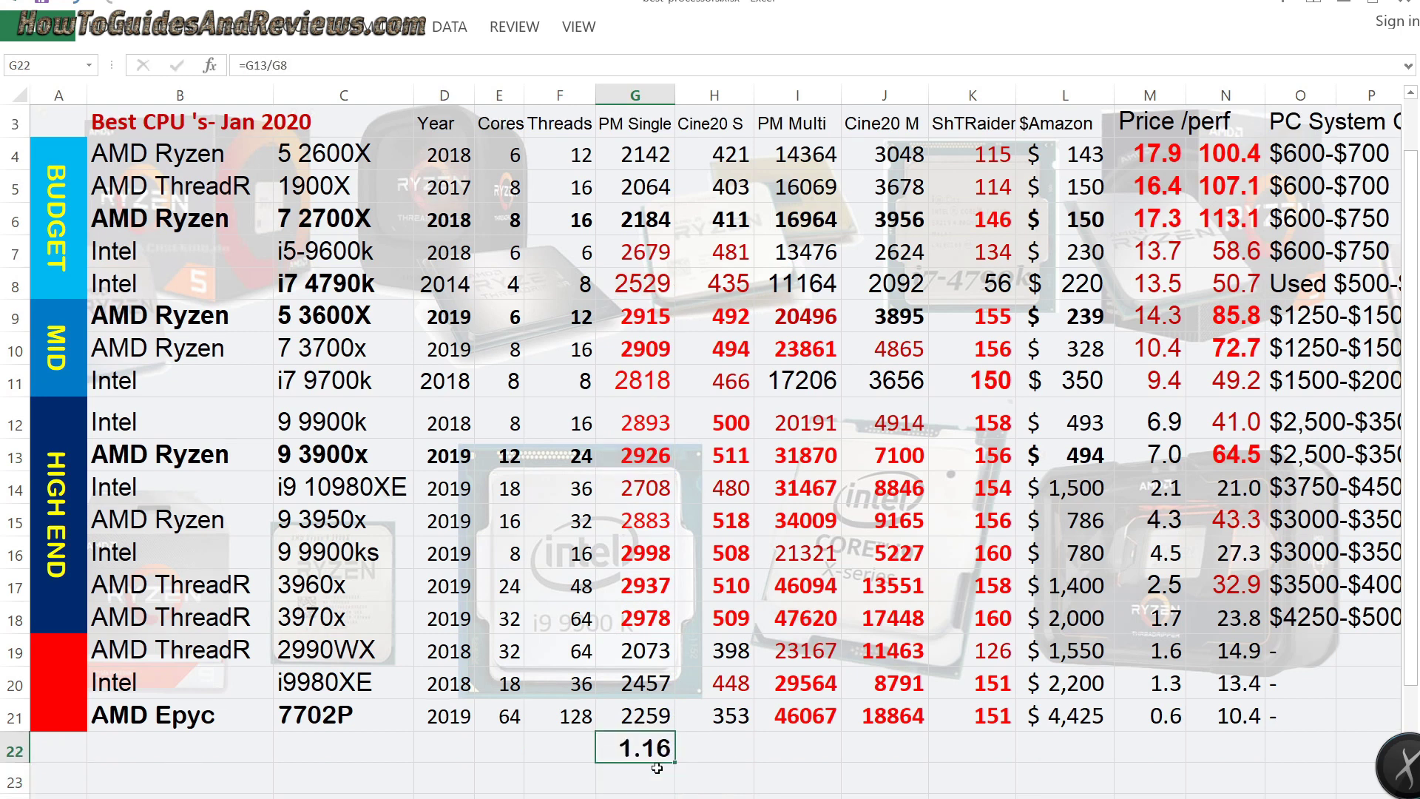
pyautogui.click(652, 447)
pyautogui.write('3000')
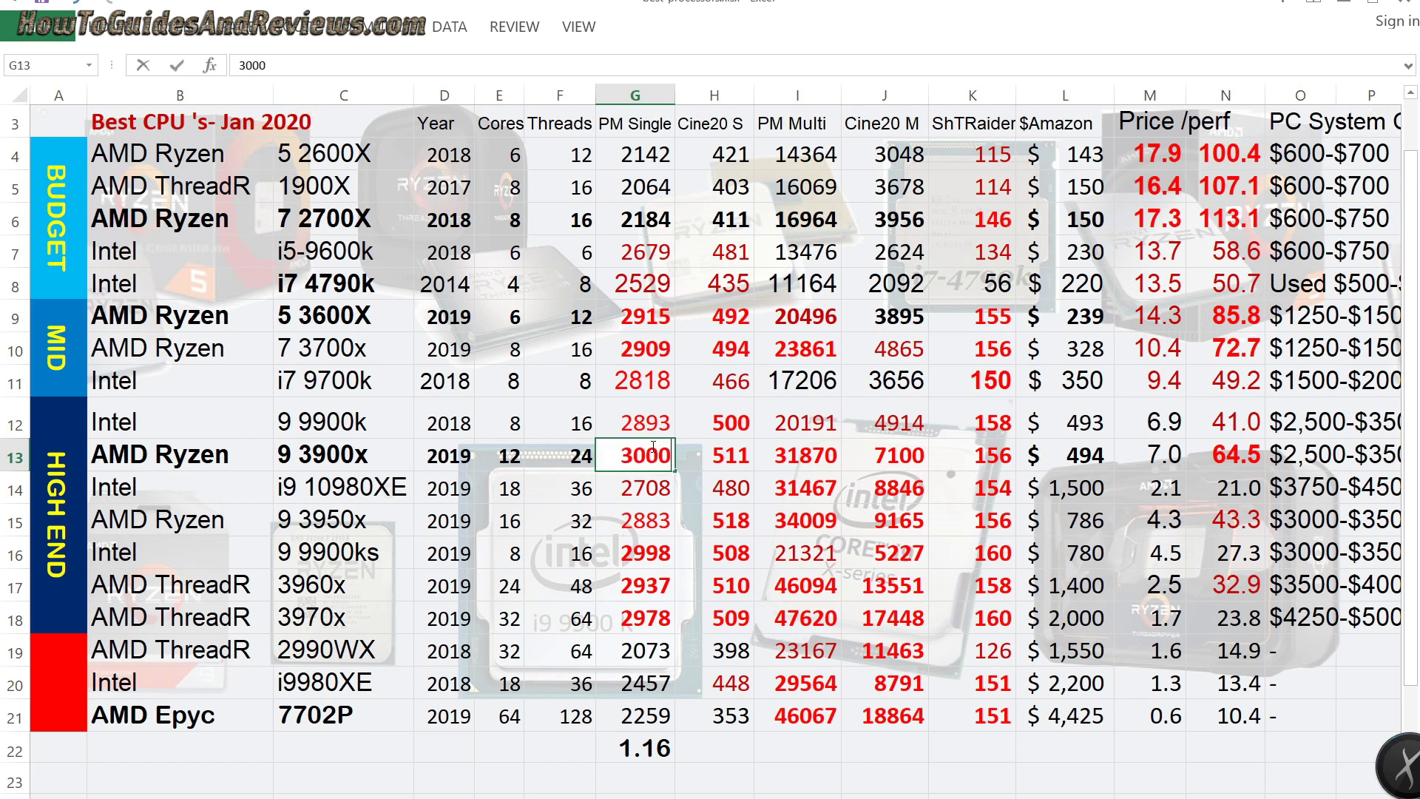
pyautogui.press('Return')
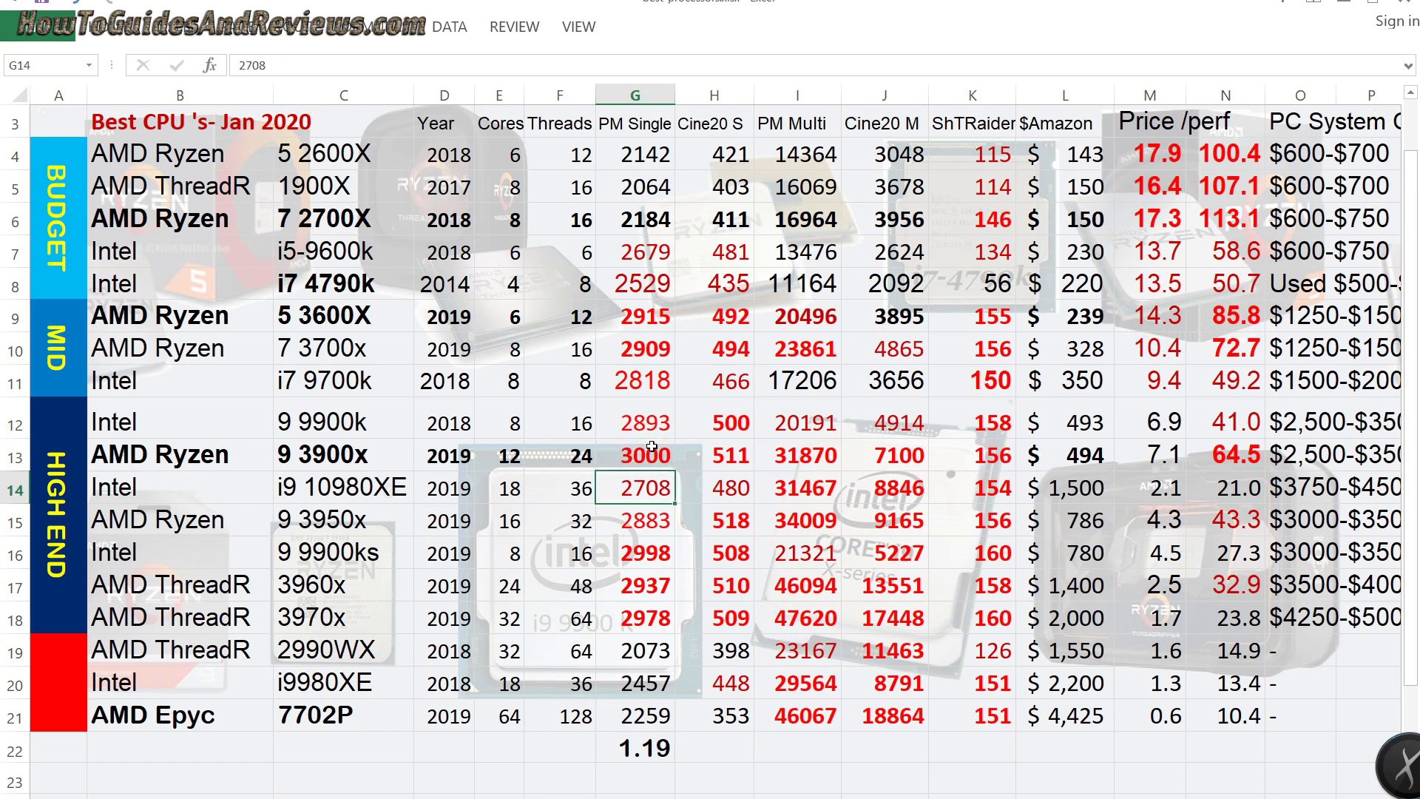
pyautogui.hotkey('ctrl', 'z')
pyautogui.press('Right')
pyautogui.press('Right')
pyautogui.press('Up')
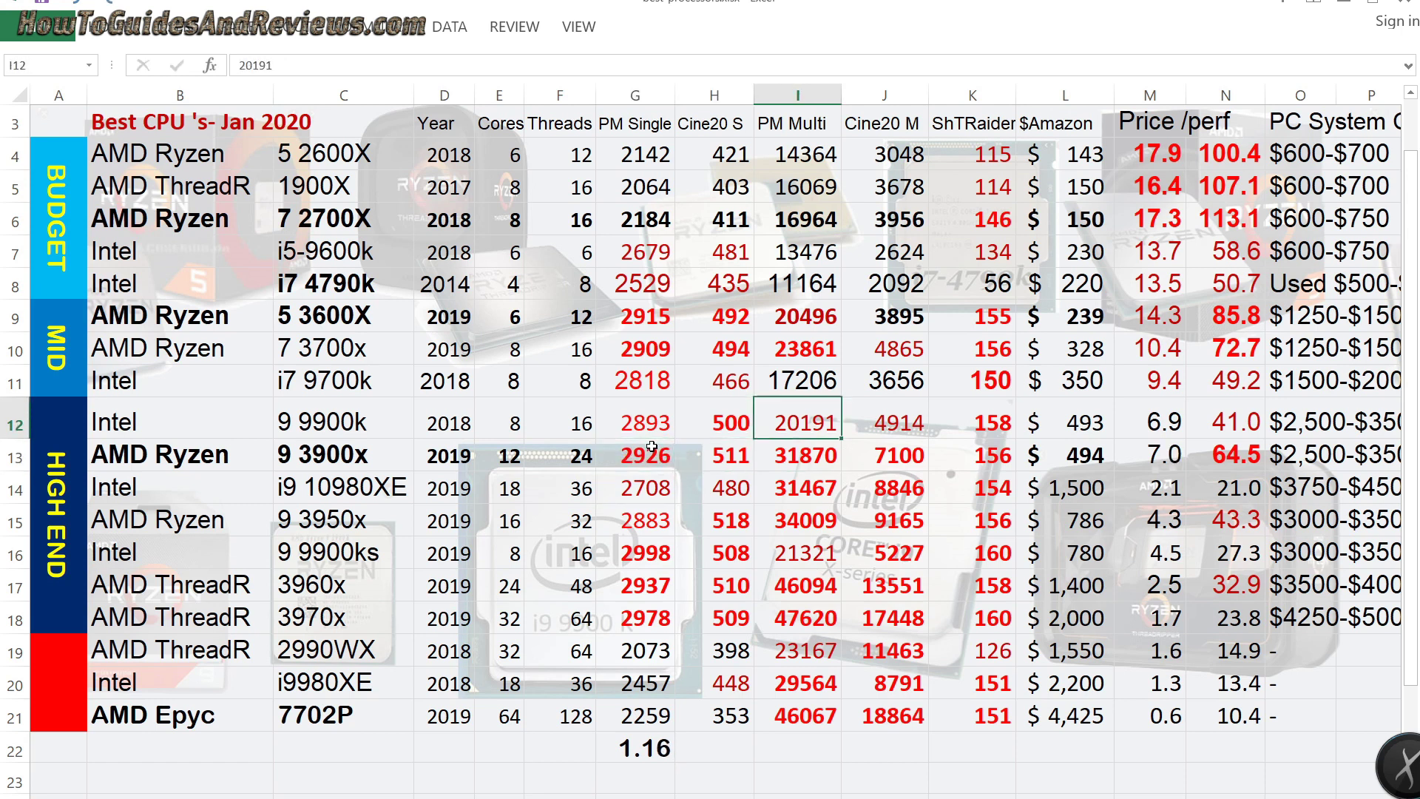
pyautogui.press('Up')
pyautogui.press('Up')
pyautogui.press('Up')
pyautogui.press('Up')
pyautogui.press('Up')
pyautogui.press('Up')
pyautogui.press('Up')
pyautogui.press('Up')
pyautogui.press('Up')
pyautogui.press('Up')
pyautogui.press('Down')
pyautogui.press('Down')
pyautogui.press('Down')
pyautogui.press('Down')
pyautogui.press('Down')
pyautogui.press('Down')
pyautogui.press('Down')
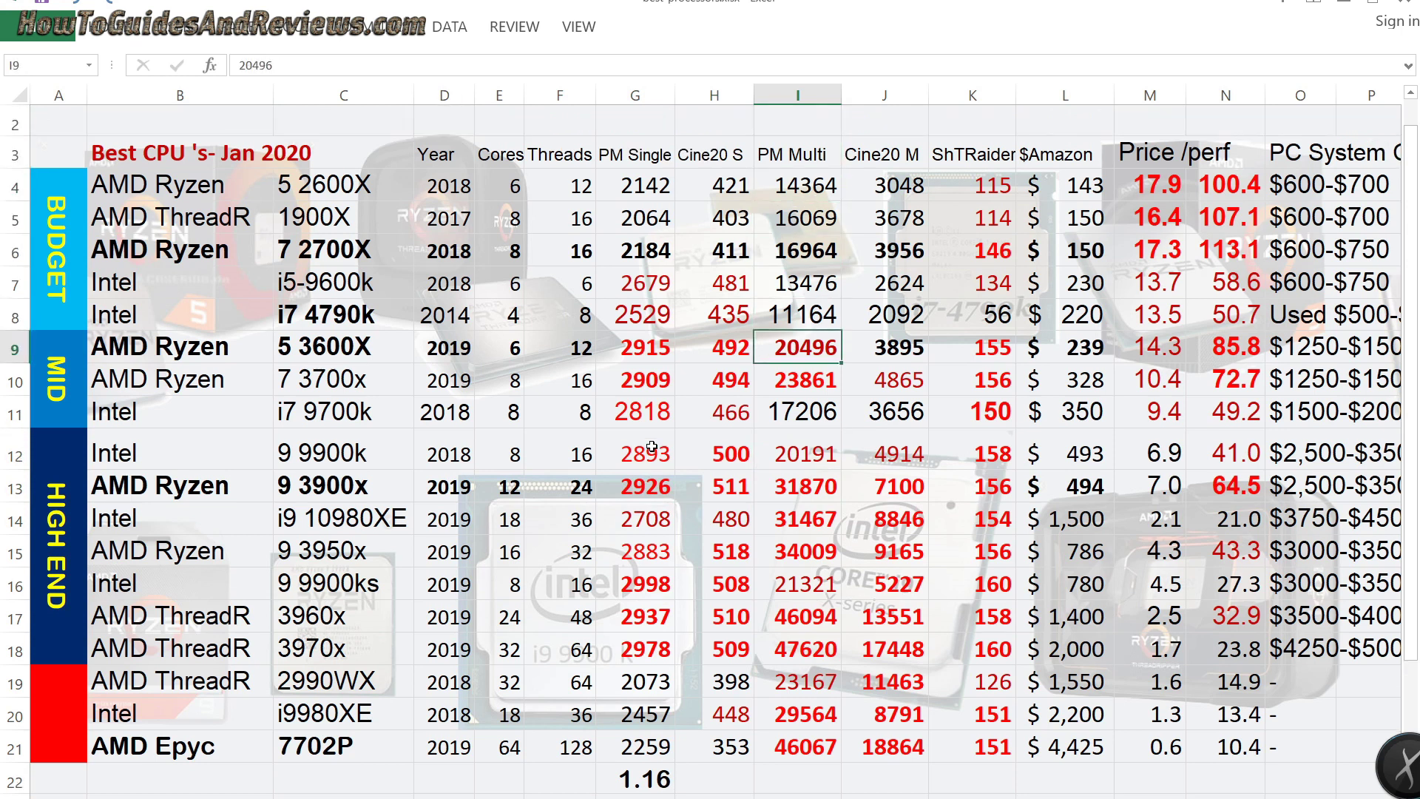
pyautogui.press('Left')
pyautogui.press('Left')
pyautogui.press('Down')
pyautogui.press('Down')
pyautogui.press('Down')
pyautogui.press('Down')
pyautogui.press('Left')
pyautogui.press('Left')
pyautogui.press('Down')
pyautogui.press('Down')
pyautogui.press('Down')
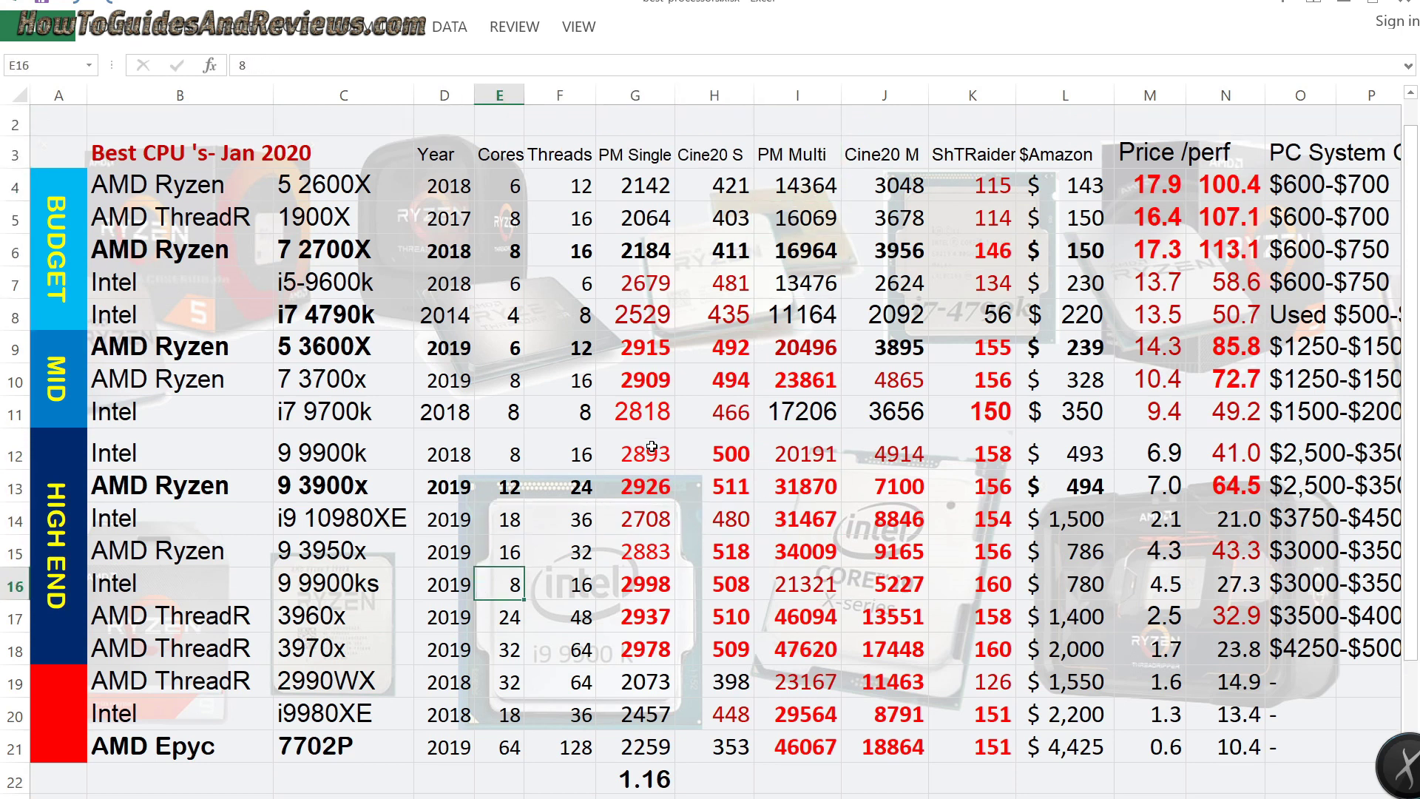
pyautogui.press('Down')
pyautogui.press('Down')
pyautogui.press('Down')
pyautogui.press('Down')
pyautogui.press('Down')
pyautogui.press('Left')
pyautogui.press('Left')
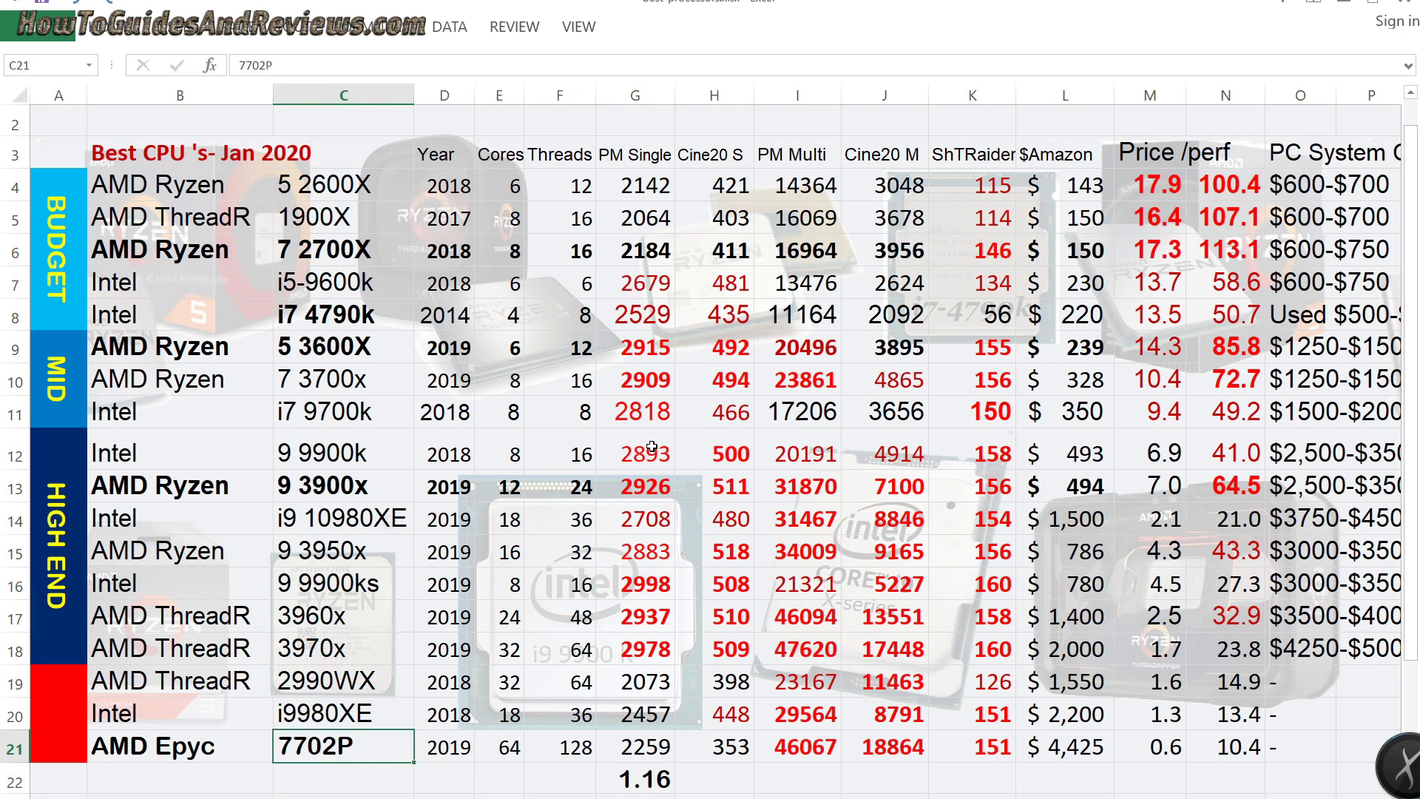
pyautogui.press('Right')
pyautogui.press('Right')
pyautogui.press('Right')
pyautogui.press('Right')
pyautogui.press('Left')
pyautogui.press('Left')
pyautogui.press('Left')
pyautogui.press('Right')
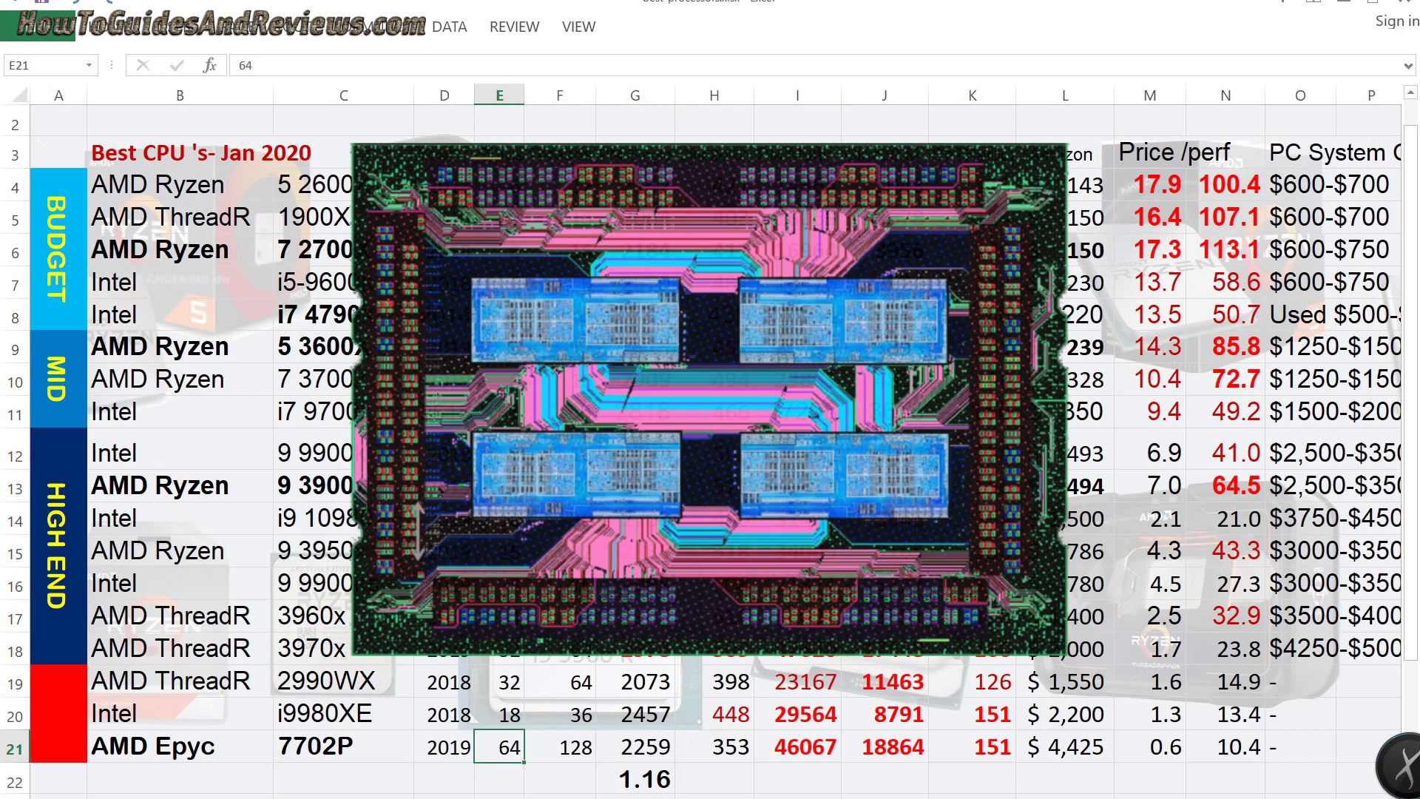
pyautogui.press('Right')
pyautogui.press('Right')
pyautogui.press('Right')
pyautogui.press('Right')
pyautogui.press('Right')
pyautogui.press('Right')
pyautogui.press('Right')
pyautogui.press('Right')
pyautogui.press('Right')
pyautogui.press('Left')
pyautogui.press('Left')
pyautogui.press('Left')
pyautogui.press('Left')
pyautogui.press('Left')
pyautogui.press('Left')
pyautogui.press('Left')
pyautogui.press('Left')
pyautogui.press('Left')
pyautogui.press('Left')
pyautogui.press('Left')
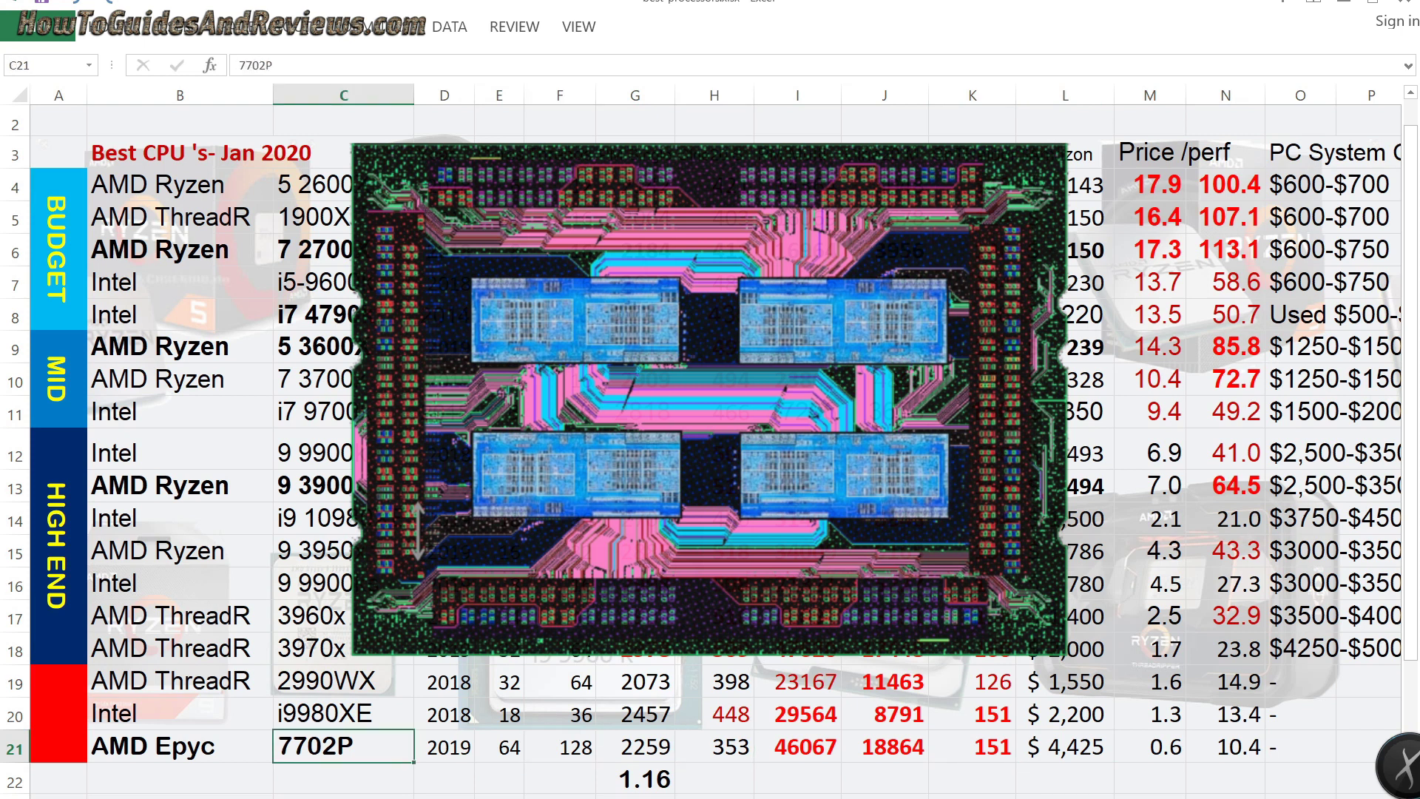
pyautogui.press('Left')
pyautogui.press('Left')
pyautogui.press('Right')
pyautogui.press('Right')
pyautogui.press('Right')
pyautogui.press('Right')
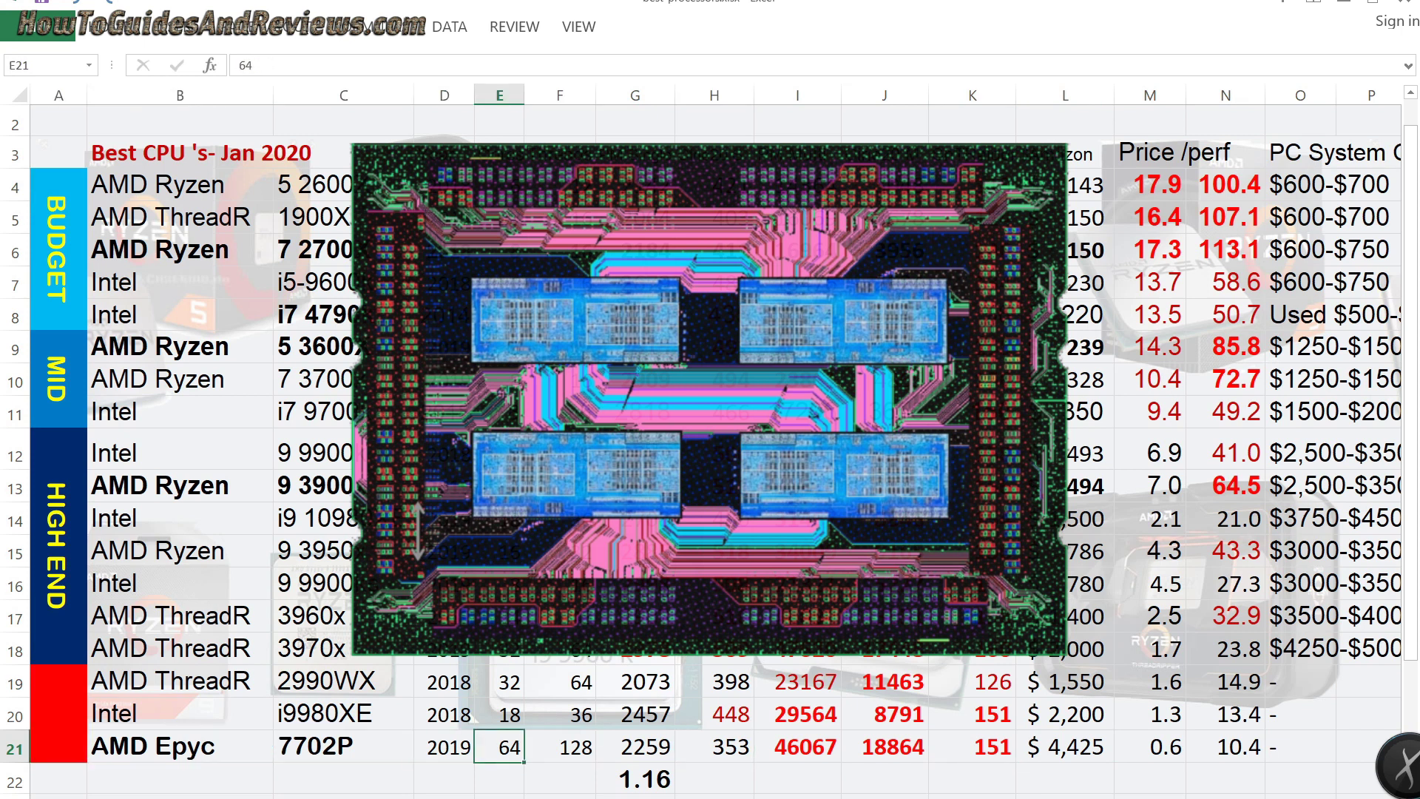
pyautogui.press('Right')
pyautogui.press('Right')
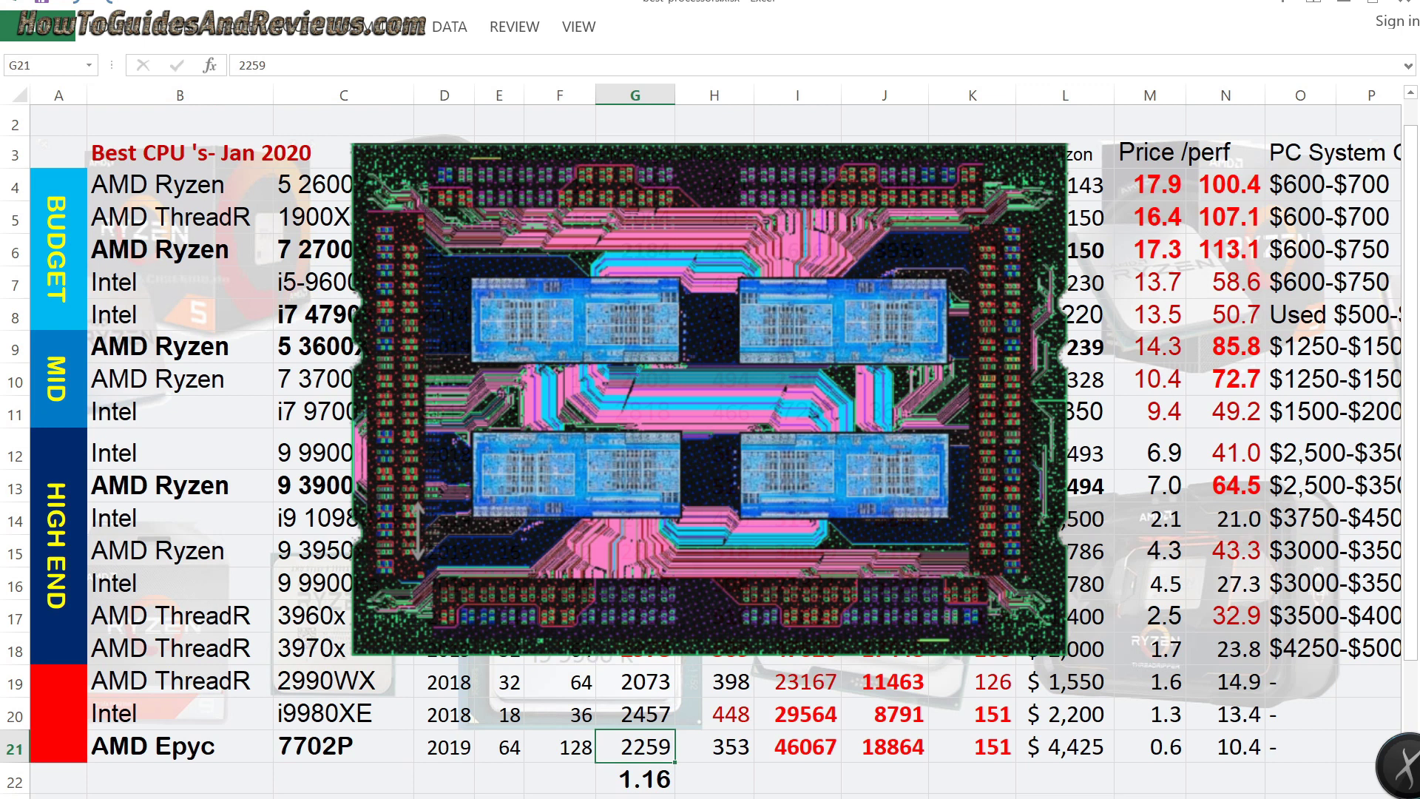
pyautogui.press('Right')
pyautogui.press('Right')
pyautogui.press('Right')
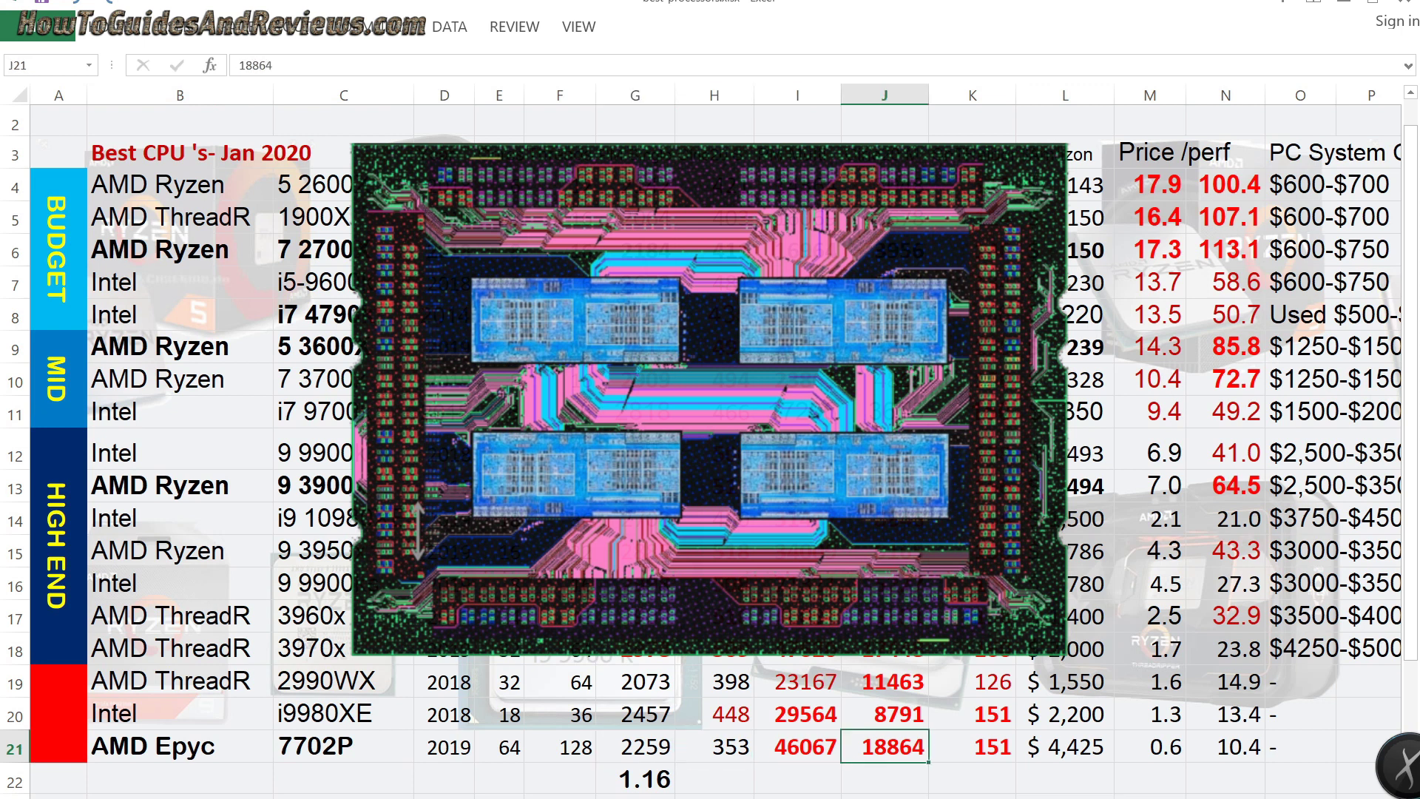
pyautogui.press('Right')
pyautogui.press('Right')
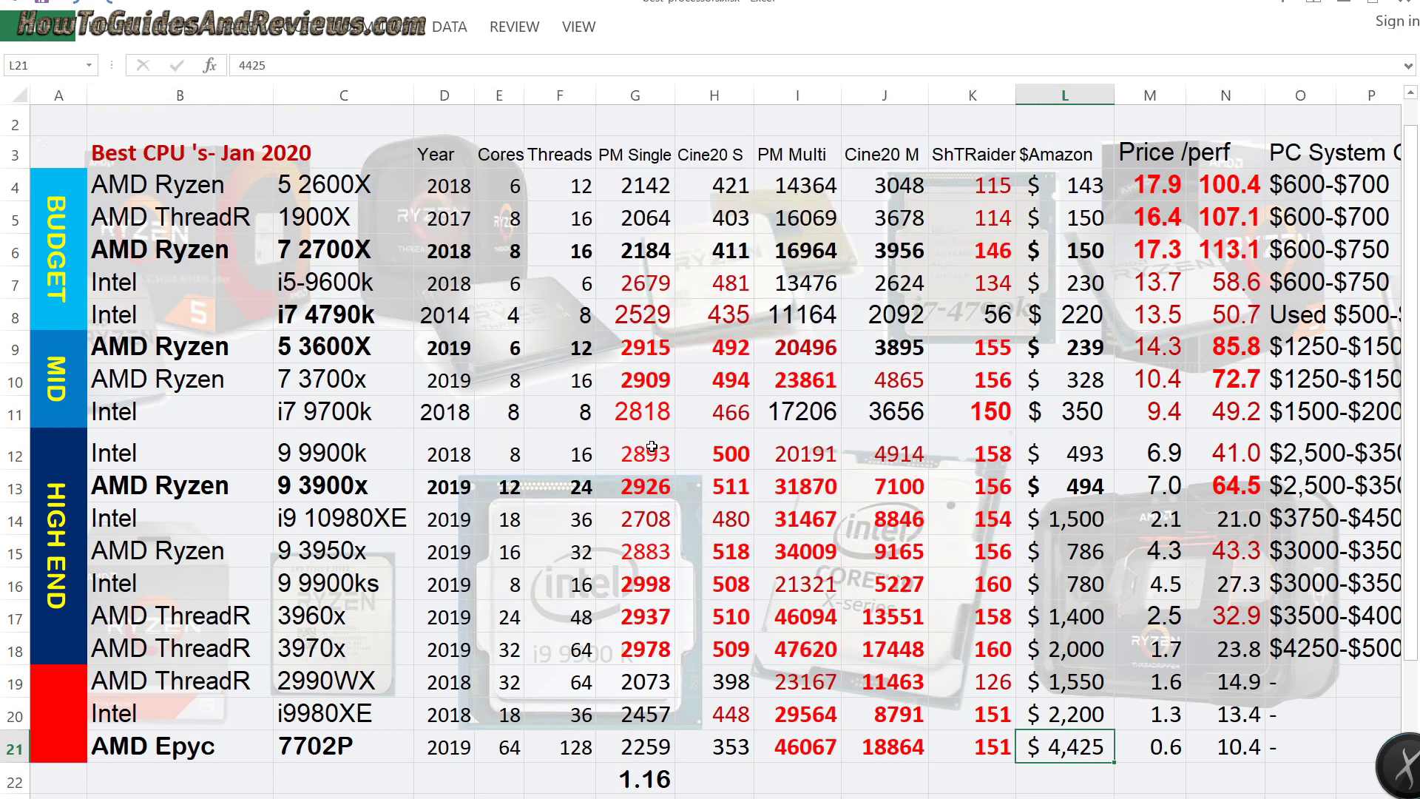
pyautogui.press('Left')
pyautogui.press('Left')
pyautogui.press('Left')
pyautogui.press('Left')
pyautogui.press('Up')
pyautogui.press('Up')
pyautogui.press('Up')
pyautogui.press('Up')
pyautogui.press('Up')
pyautogui.press('Up')
pyautogui.press('Up')
pyautogui.press('Up')
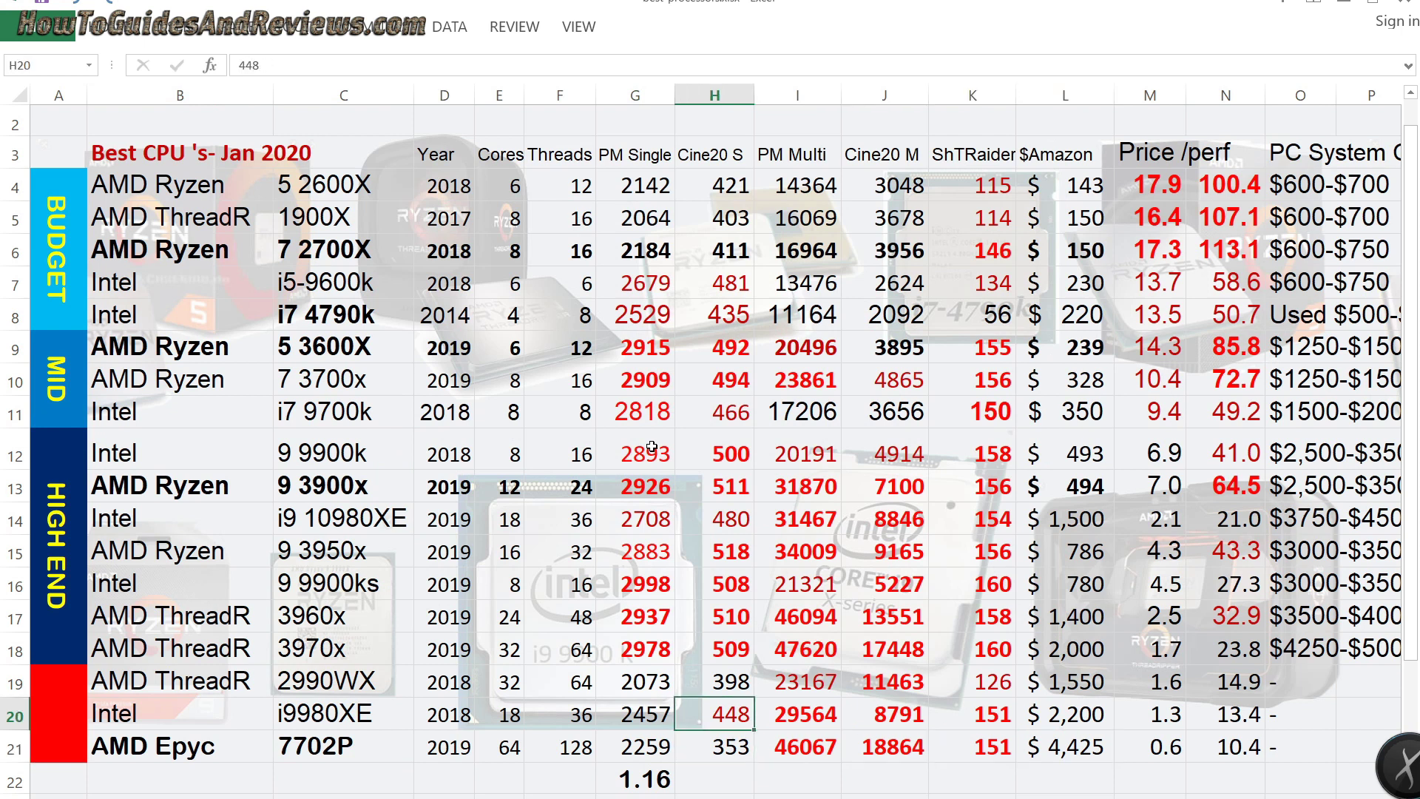
pyautogui.press('Left')
pyautogui.press('Left')
pyautogui.press('Left')
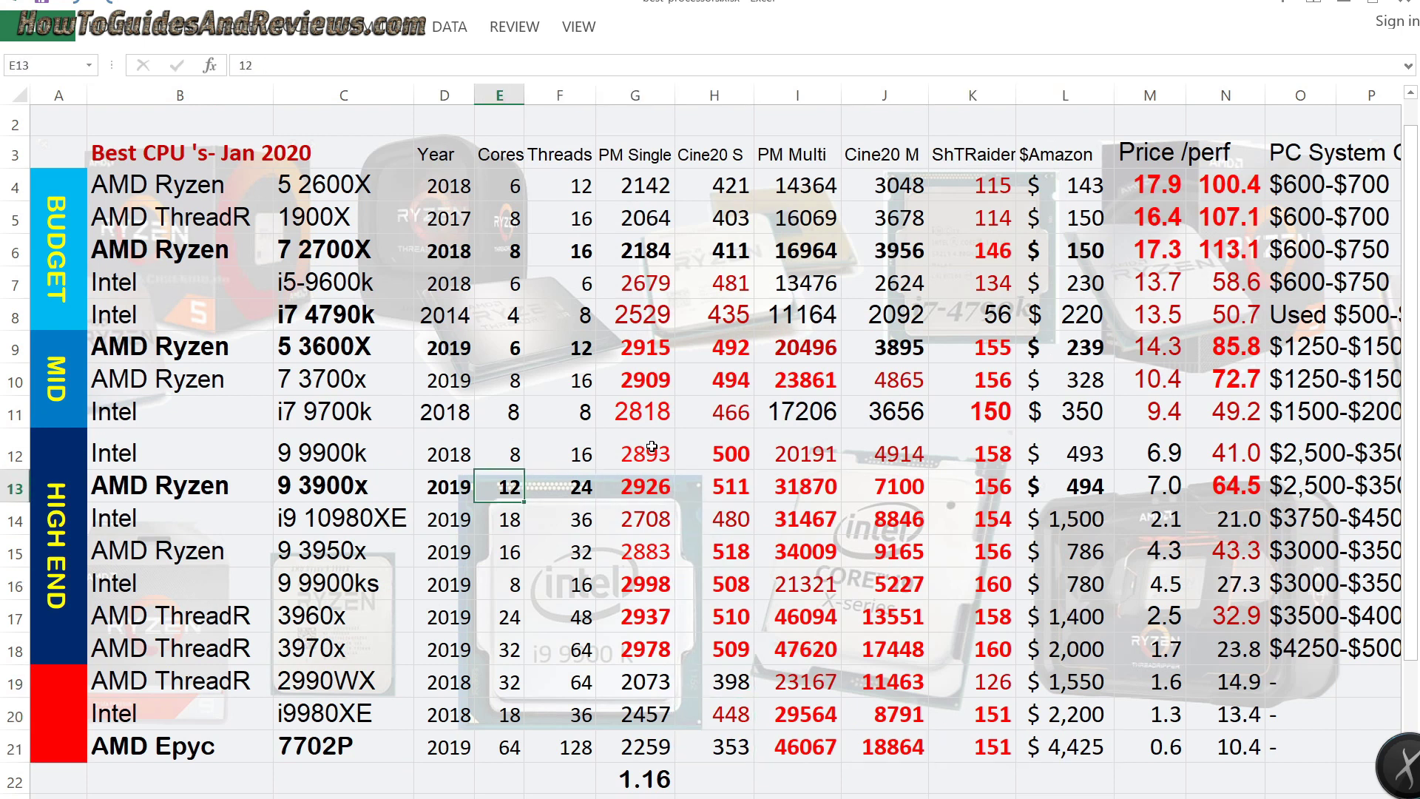
pyautogui.press('Left')
pyautogui.press('Left')
pyautogui.press('Right')
pyautogui.press('Right')
pyautogui.press('Right')
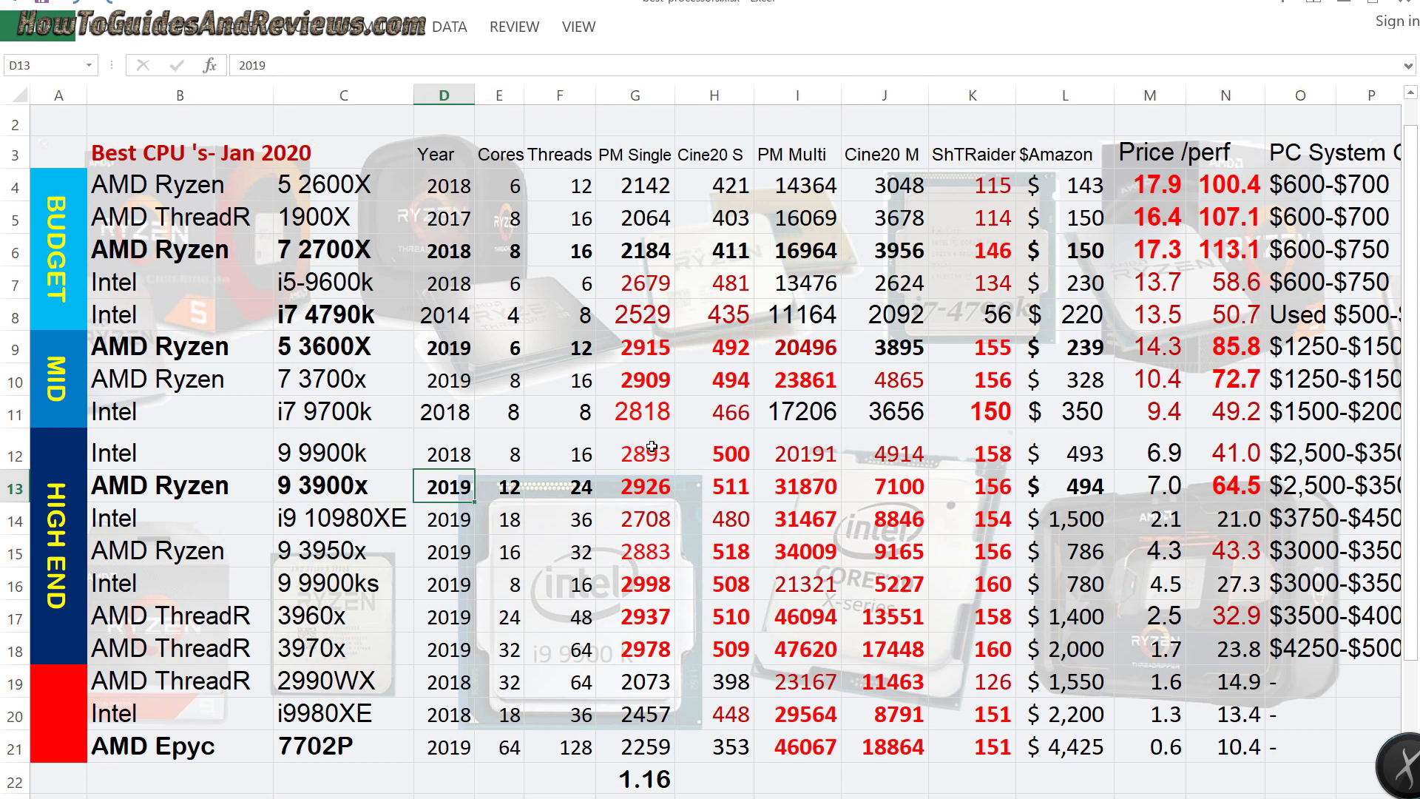
pyautogui.press('Left')
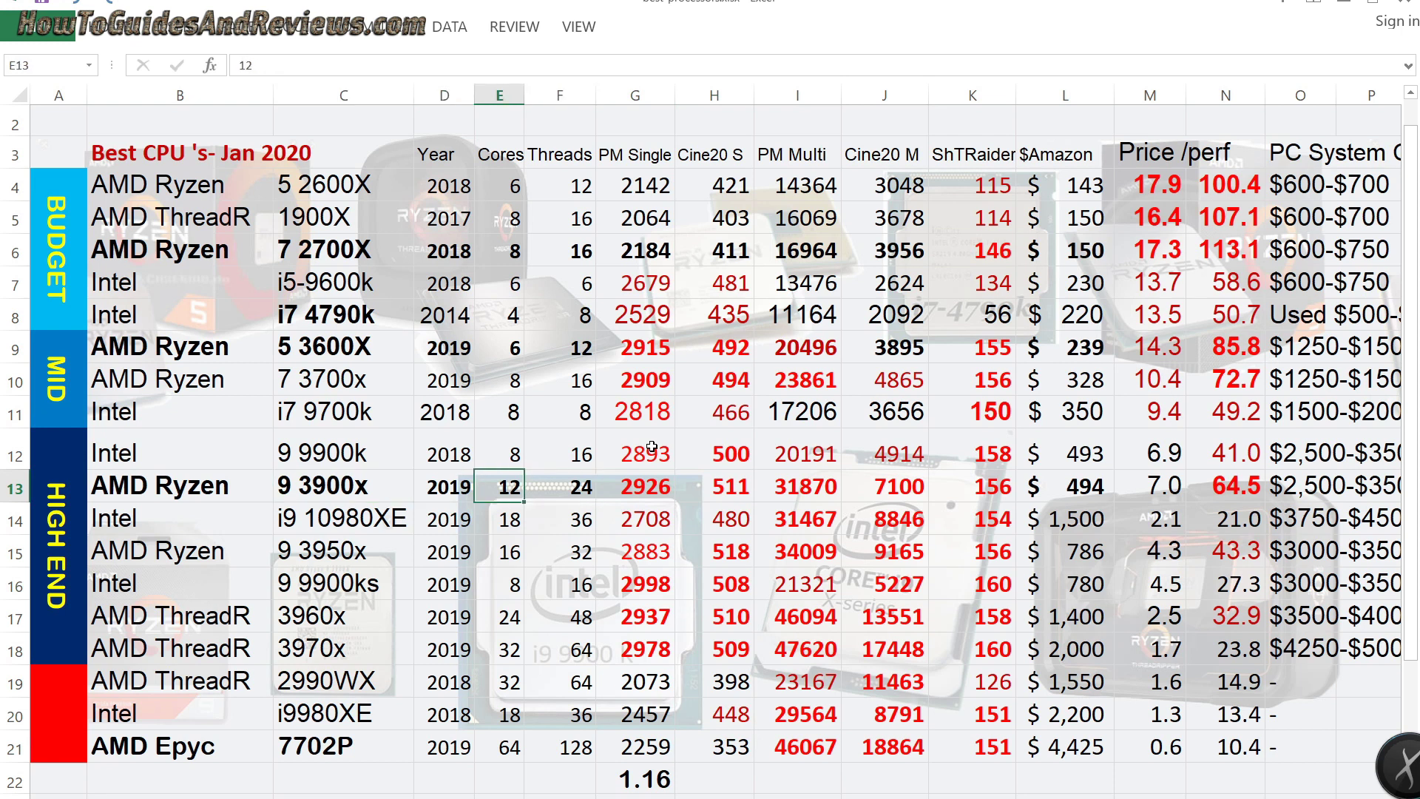
pyautogui.press('Down')
pyautogui.press('Down')
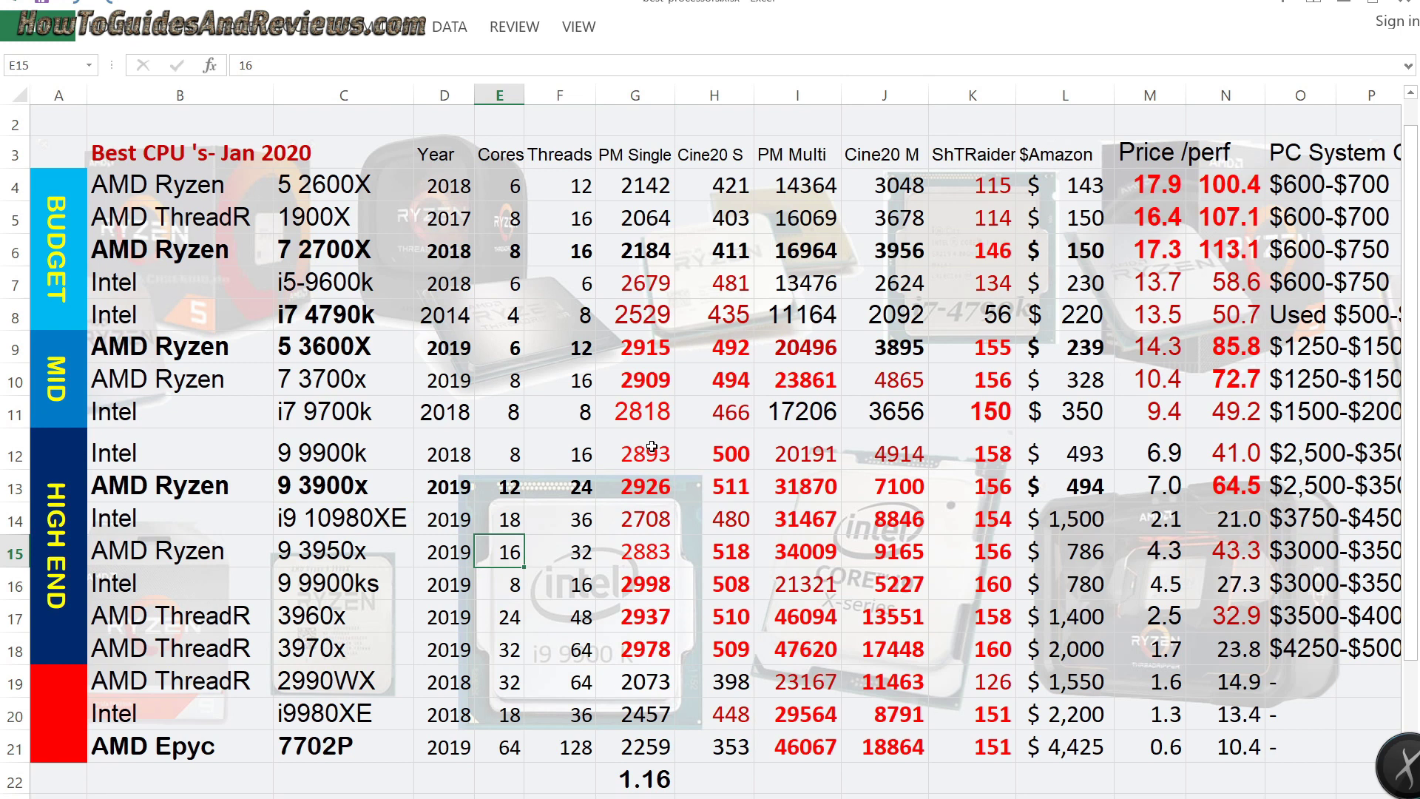
pyautogui.press('Right')
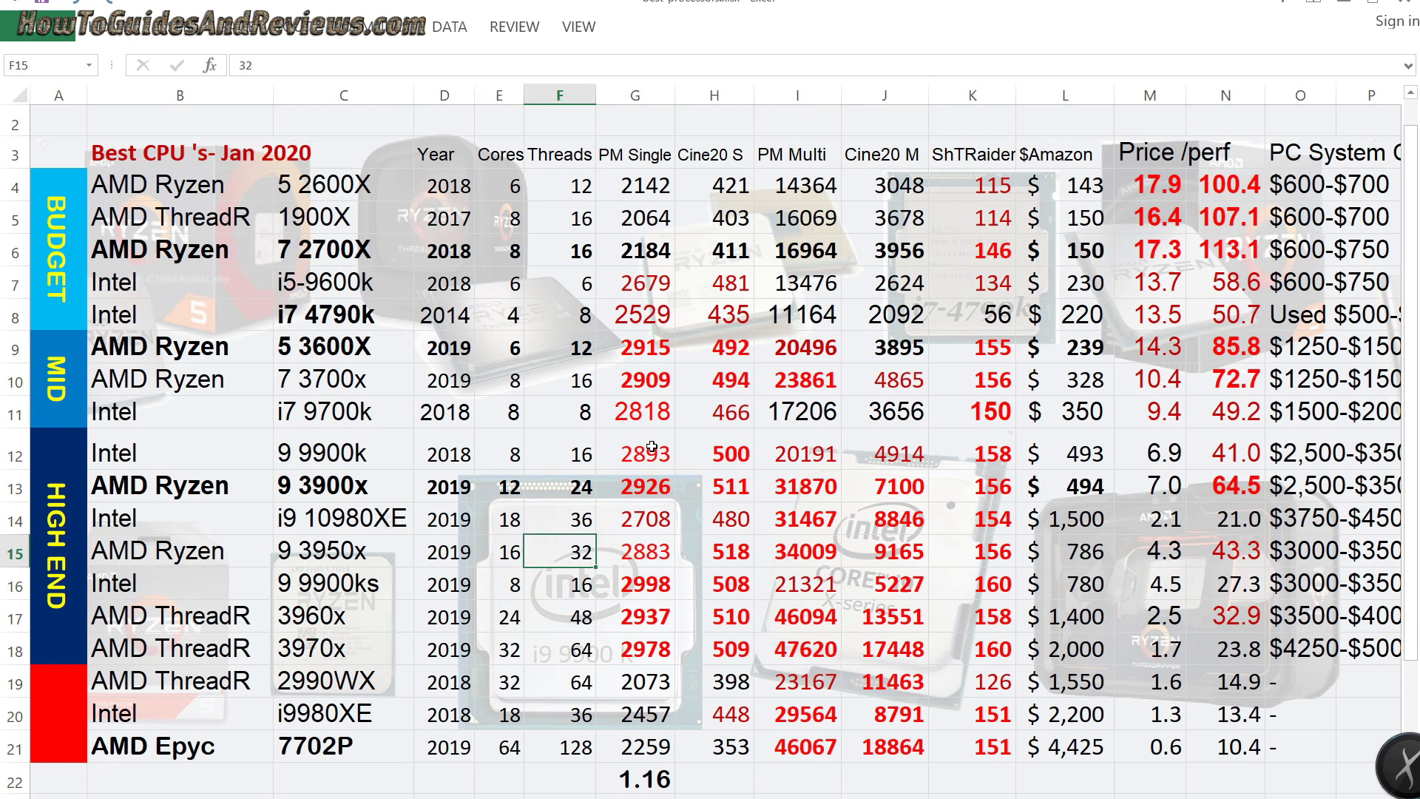
pyautogui.press('Left')
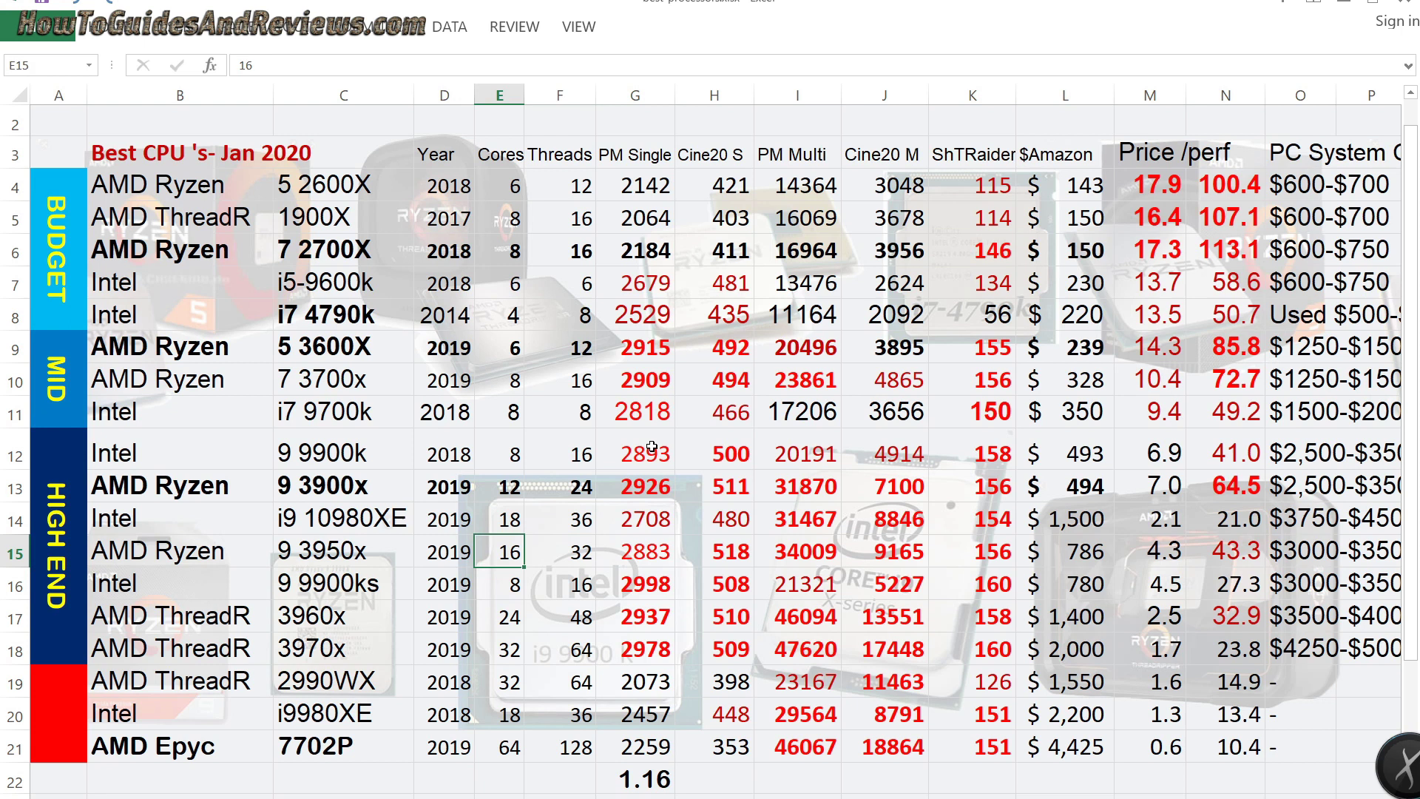
pyautogui.press('Right')
pyautogui.press('Right')
pyautogui.press('Right')
pyautogui.press('Right')
pyautogui.press('Right')
pyautogui.press('Right')
pyautogui.press('Right')
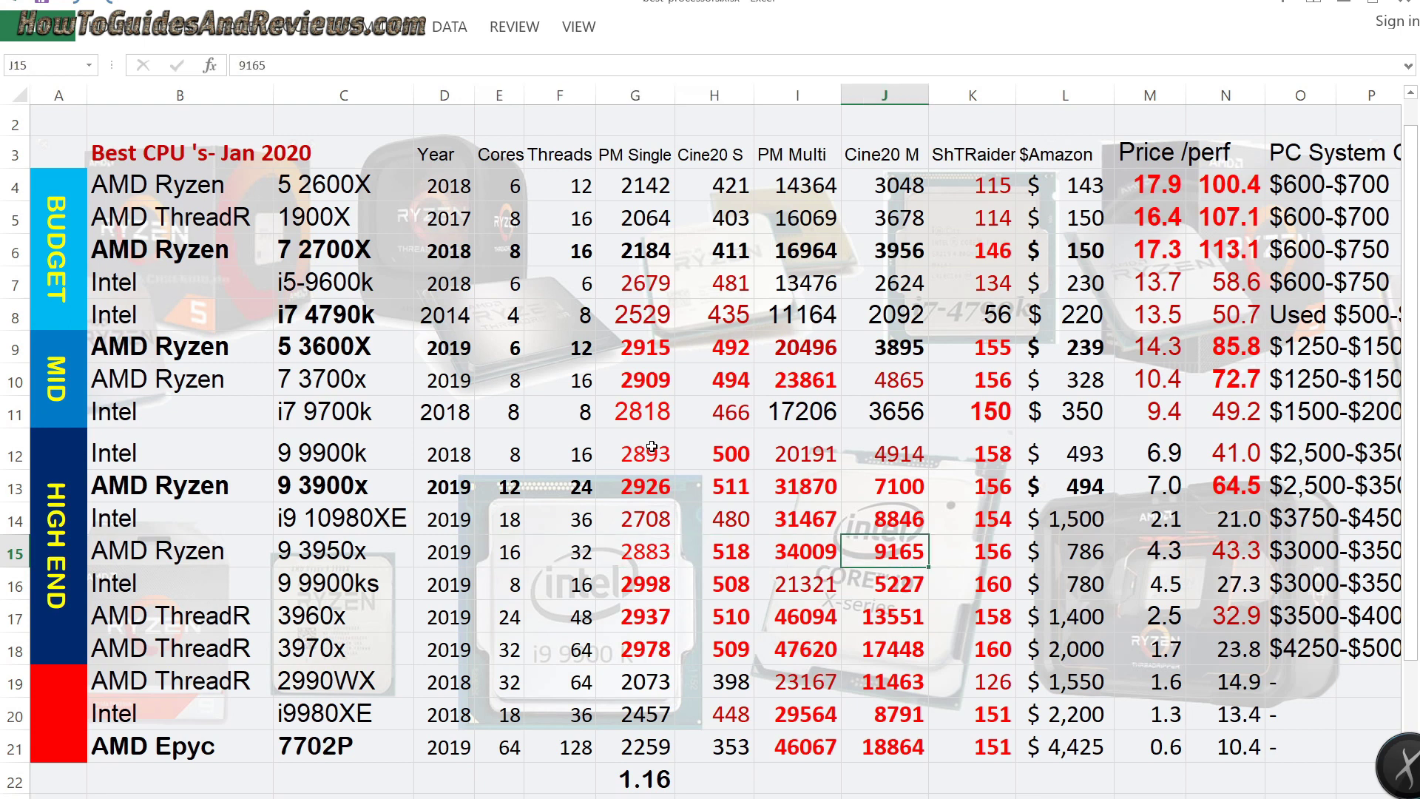
pyautogui.press('Up')
pyautogui.press('Up')
pyautogui.press('Down')
pyautogui.press('Down')
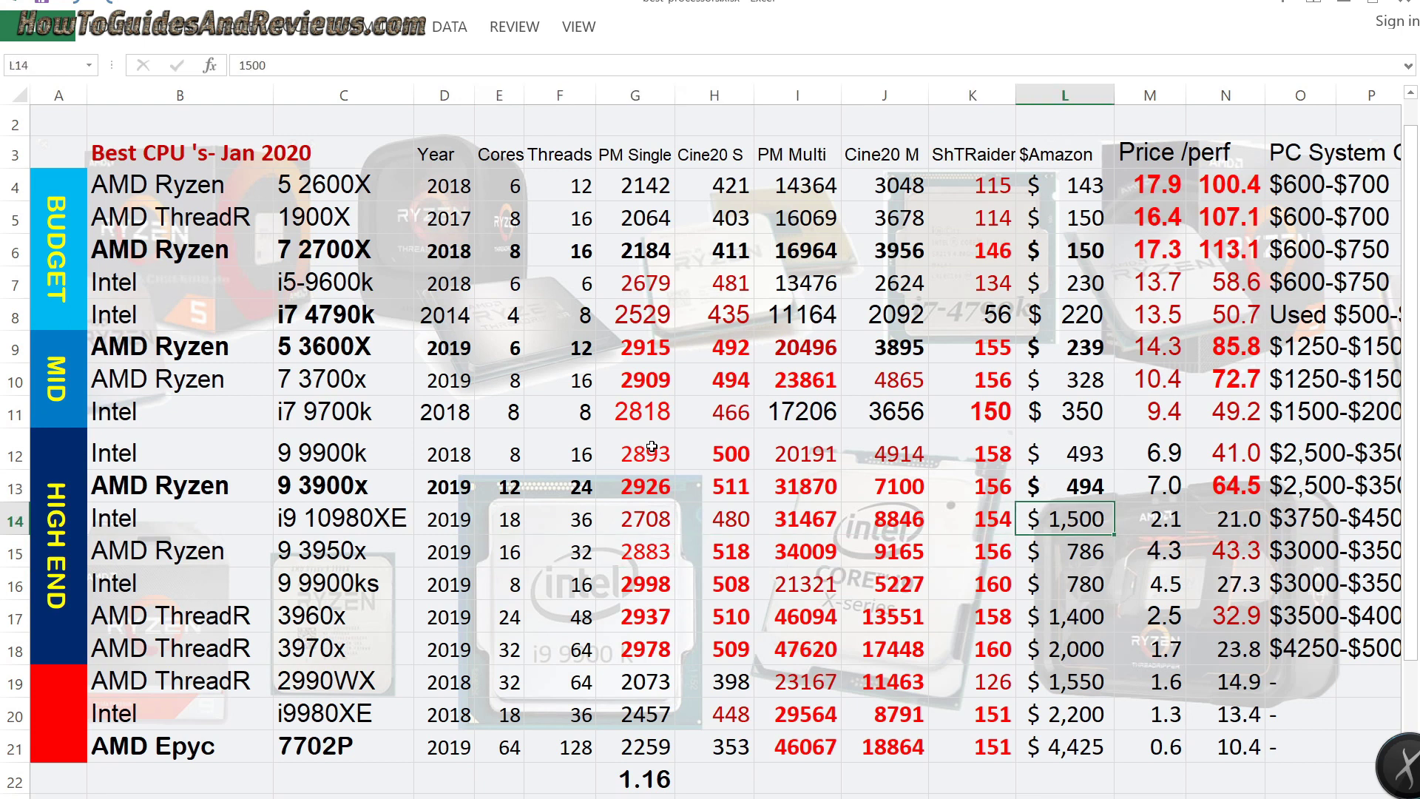
pyautogui.press('Left')
pyautogui.press('Left')
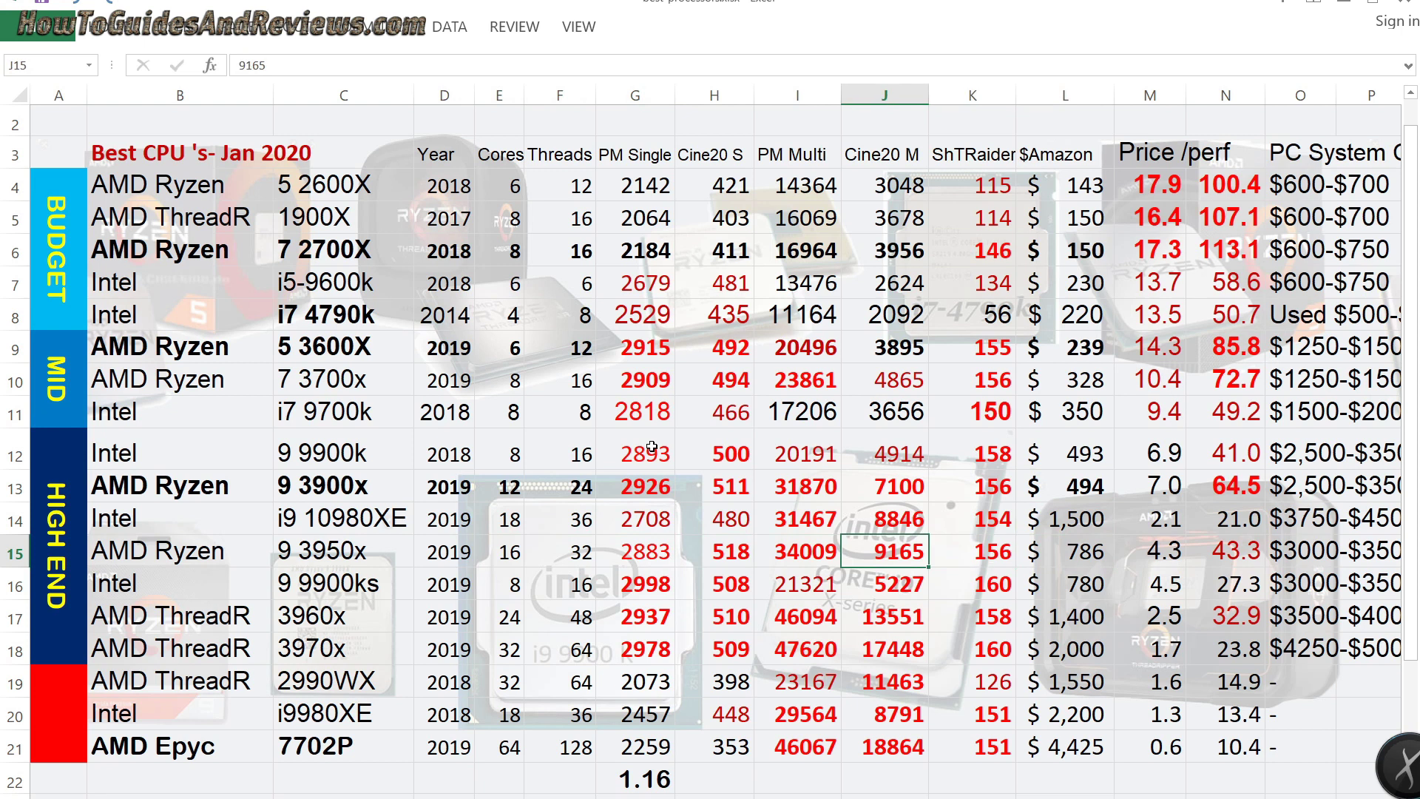
pyautogui.press('Left')
pyautogui.press('Left')
pyautogui.press('Left')
pyautogui.press('Right')
pyautogui.press('Right')
pyautogui.press('Left')
pyautogui.press('Right')
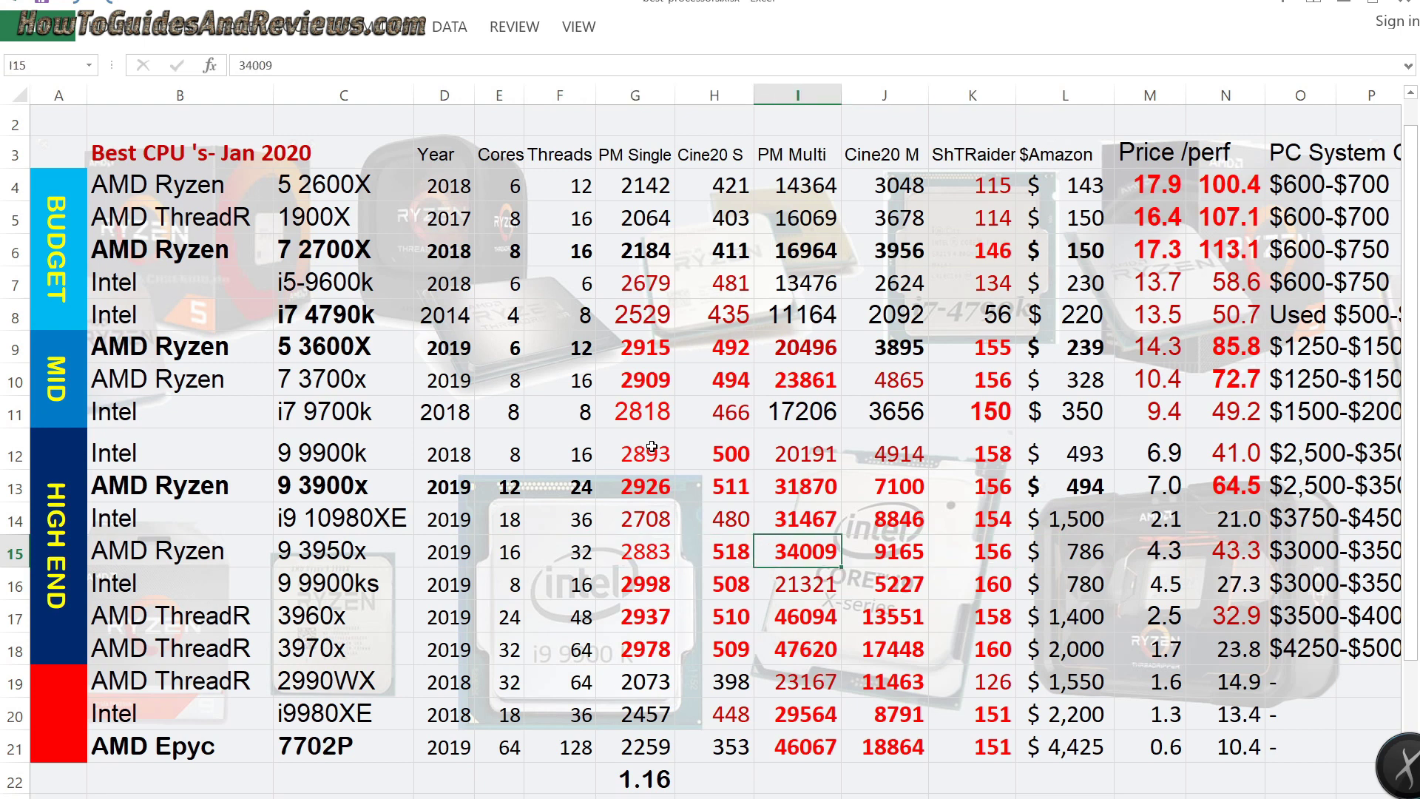
pyautogui.press('Right')
pyautogui.press('Right')
pyautogui.press('Left')
pyautogui.press('Up')
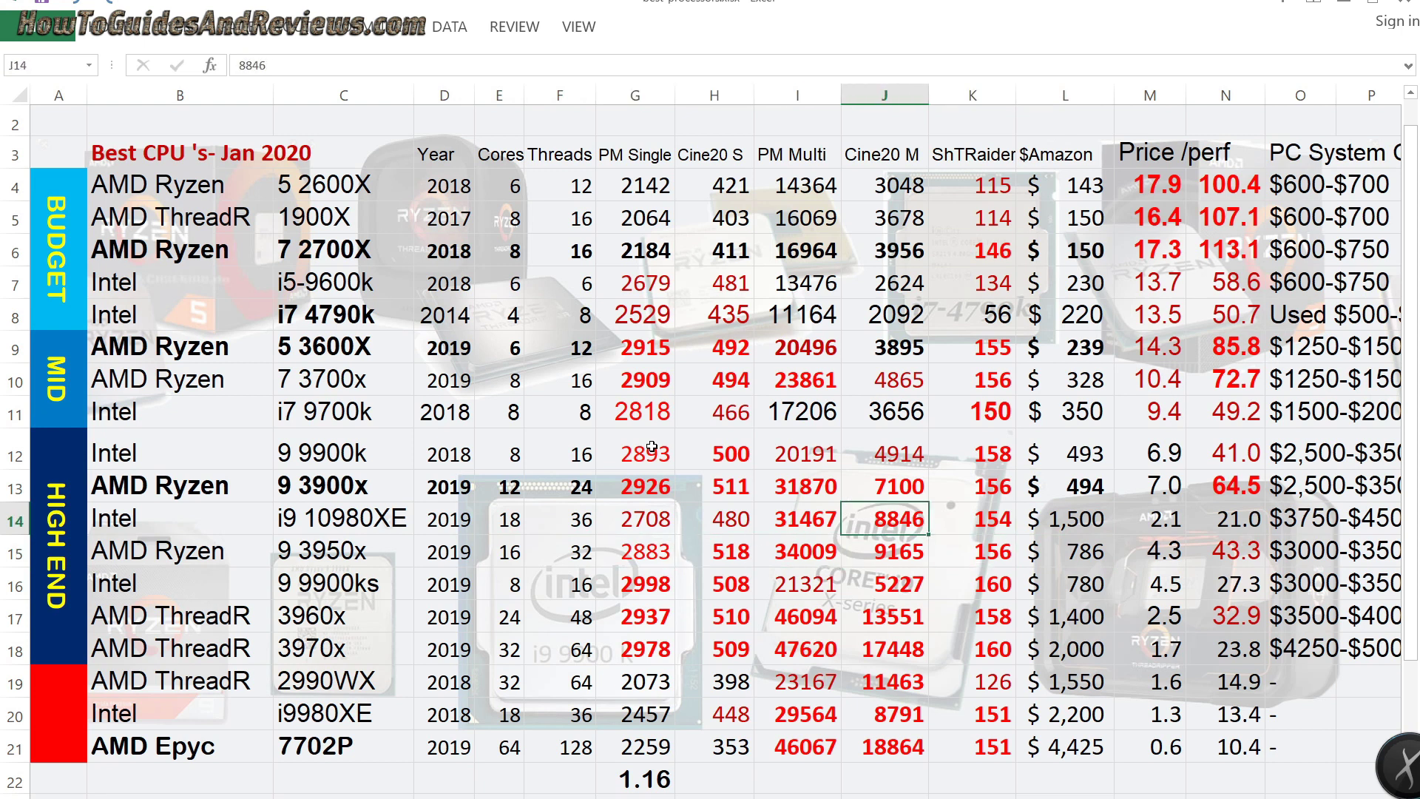
pyautogui.press('Down')
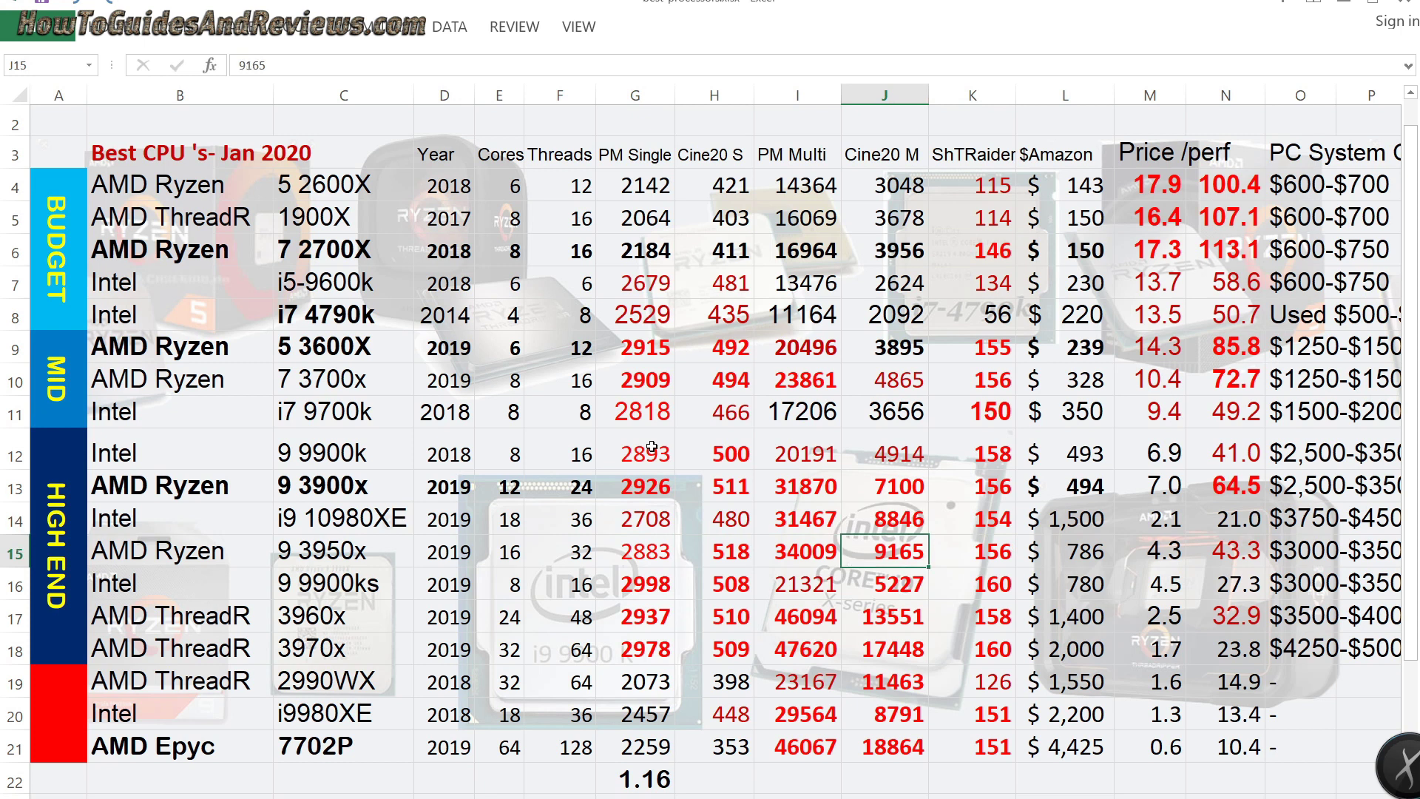
pyautogui.press('Up')
pyautogui.press('Left')
pyautogui.press('Left')
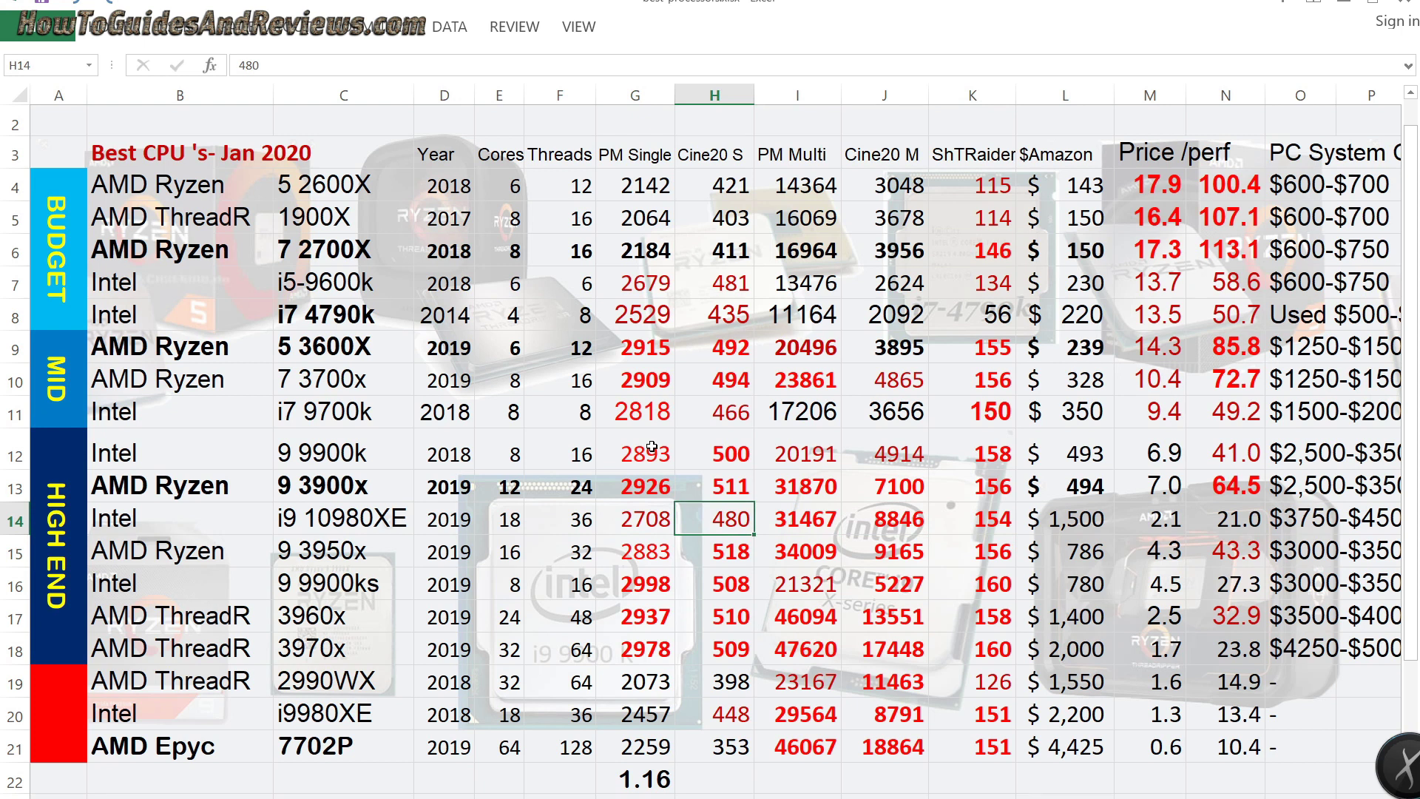
pyautogui.press('Down')
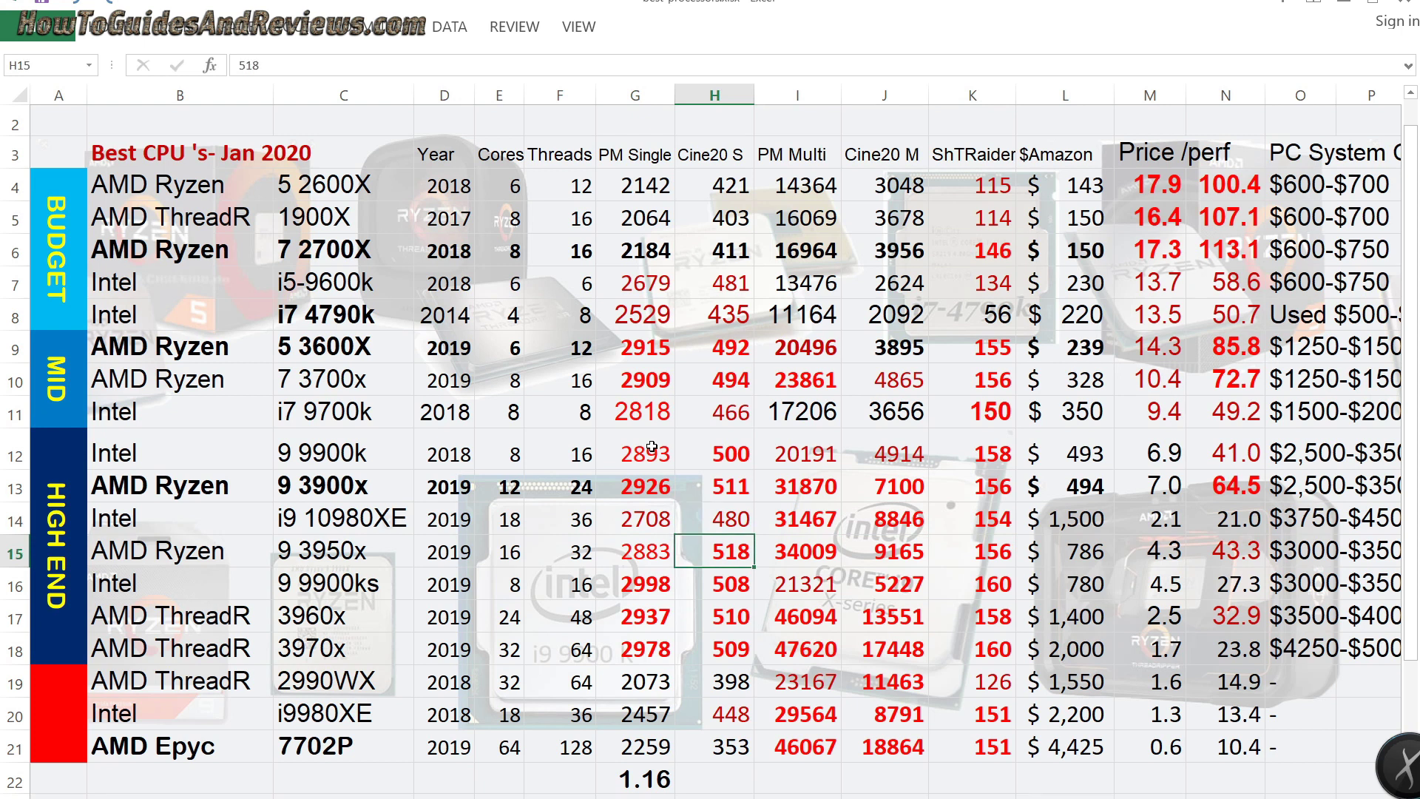
pyautogui.press('Left')
pyautogui.press('Up')
pyautogui.press('Up')
pyautogui.press('Up')
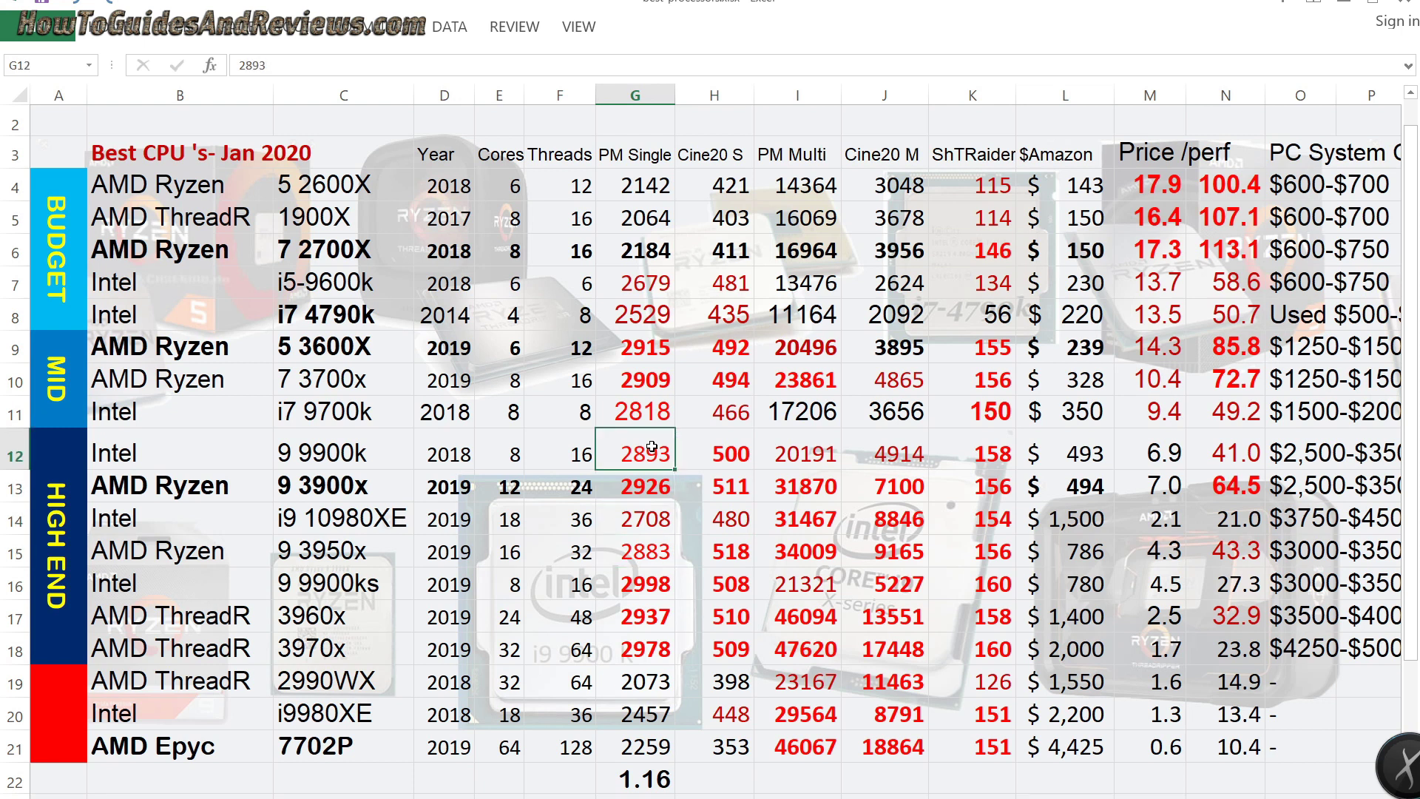
pyautogui.press('Right')
pyautogui.press('Down')
pyautogui.press('Down')
pyautogui.press('Down')
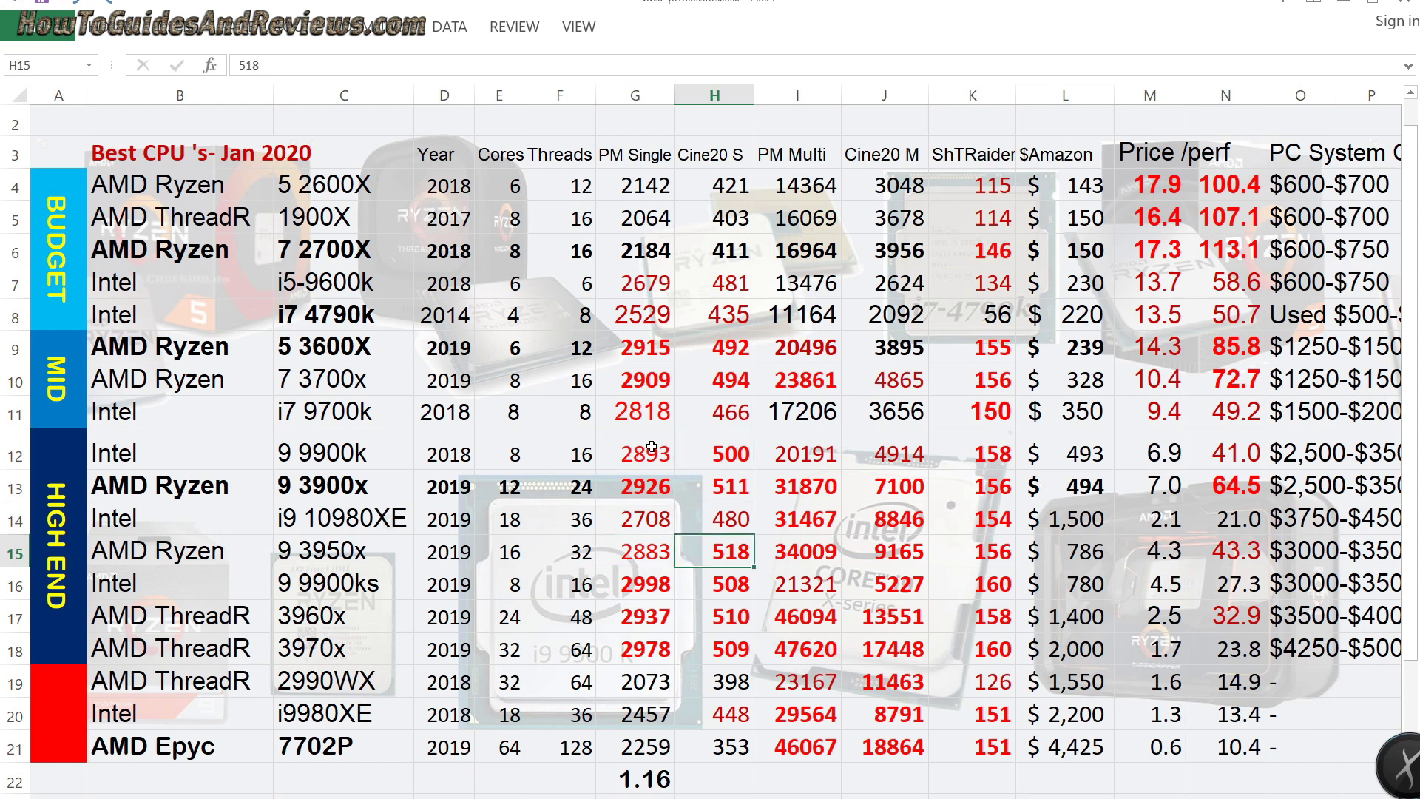
pyautogui.press('Up')
pyautogui.press('Up')
pyautogui.press('Up')
pyautogui.press('Left')
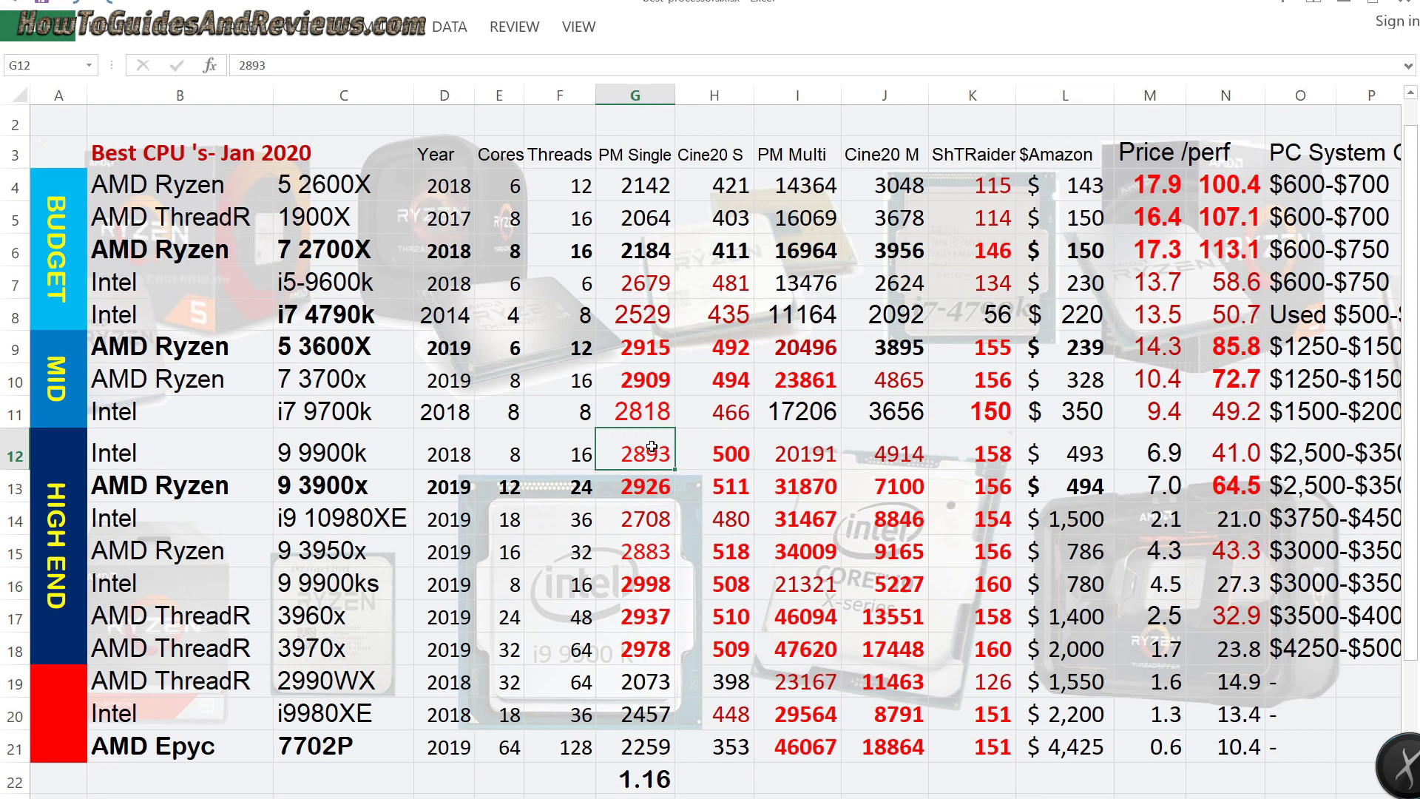
pyautogui.press('Down')
pyautogui.press('Down')
pyautogui.press('Down')
pyautogui.press('Down')
pyautogui.press('Up')
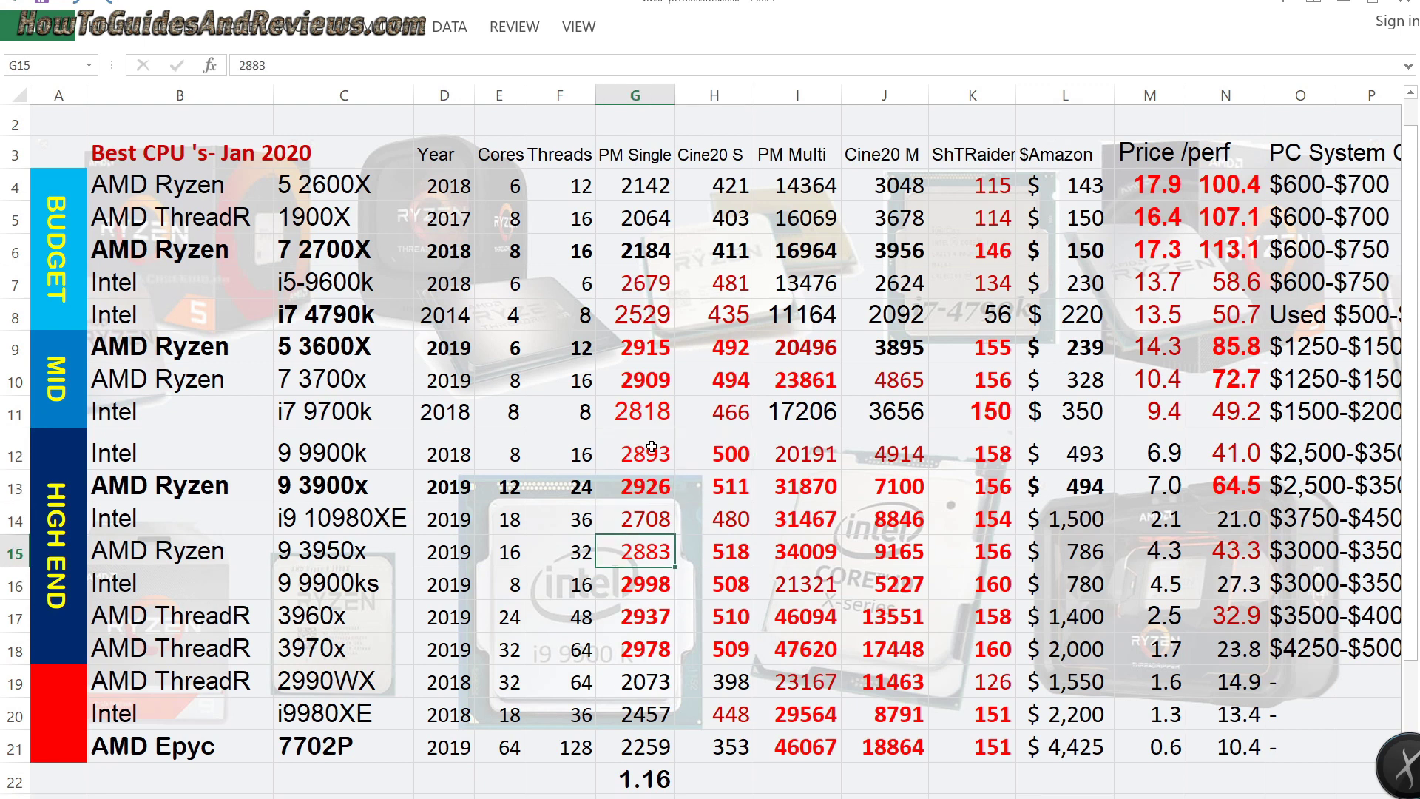
pyautogui.press('Right')
pyautogui.press('Right')
pyautogui.press('Right')
pyautogui.press('Right')
pyautogui.press('Right')
pyautogui.press('Left')
pyautogui.press('Left')
pyautogui.press('Left')
pyautogui.press('Left')
pyautogui.press('Left')
pyautogui.press('Left')
pyautogui.press('Left')
pyautogui.press('Left')
pyautogui.press('Left')
pyautogui.press('Left')
pyautogui.press('Left')
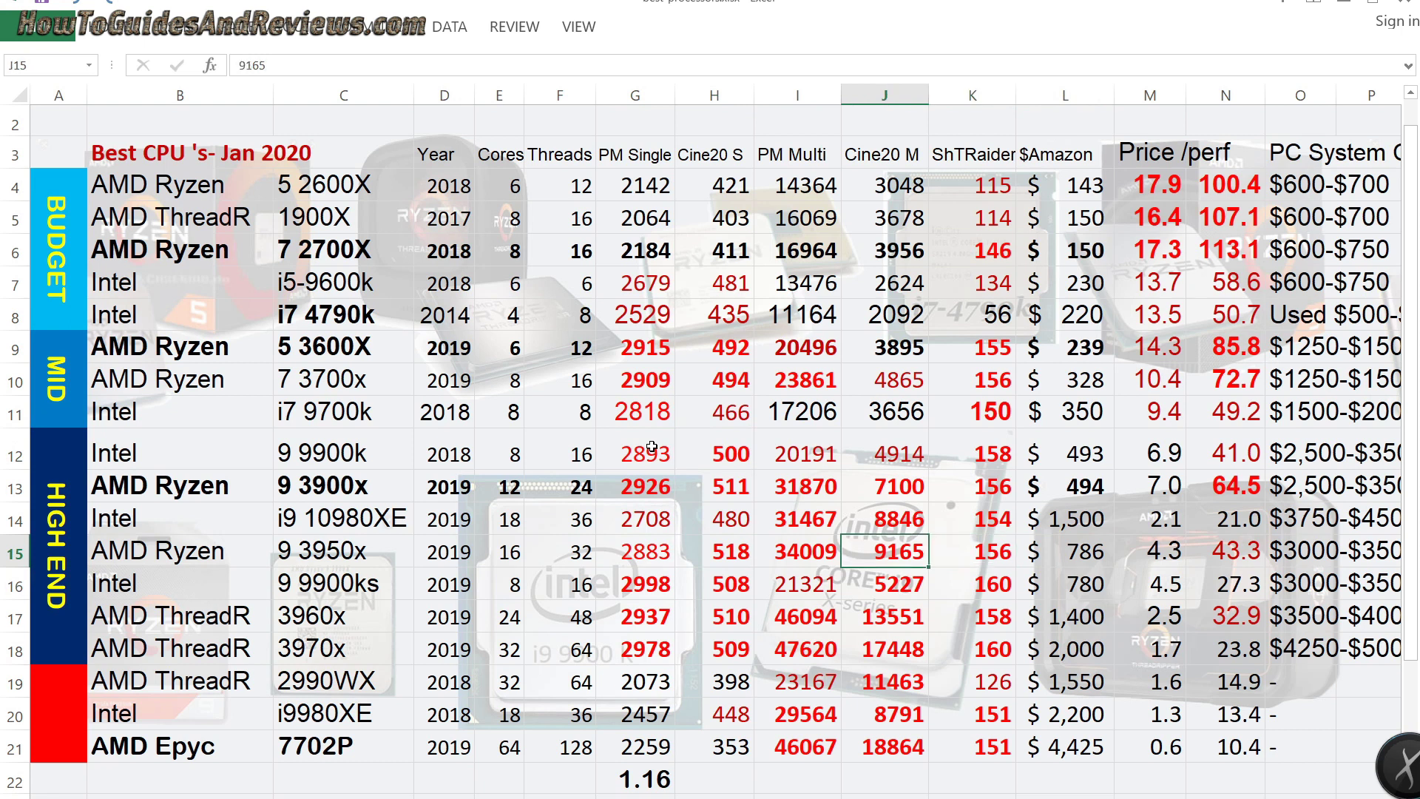
pyautogui.press('Up')
pyautogui.press('Up')
pyautogui.press('Right')
pyautogui.press('Right')
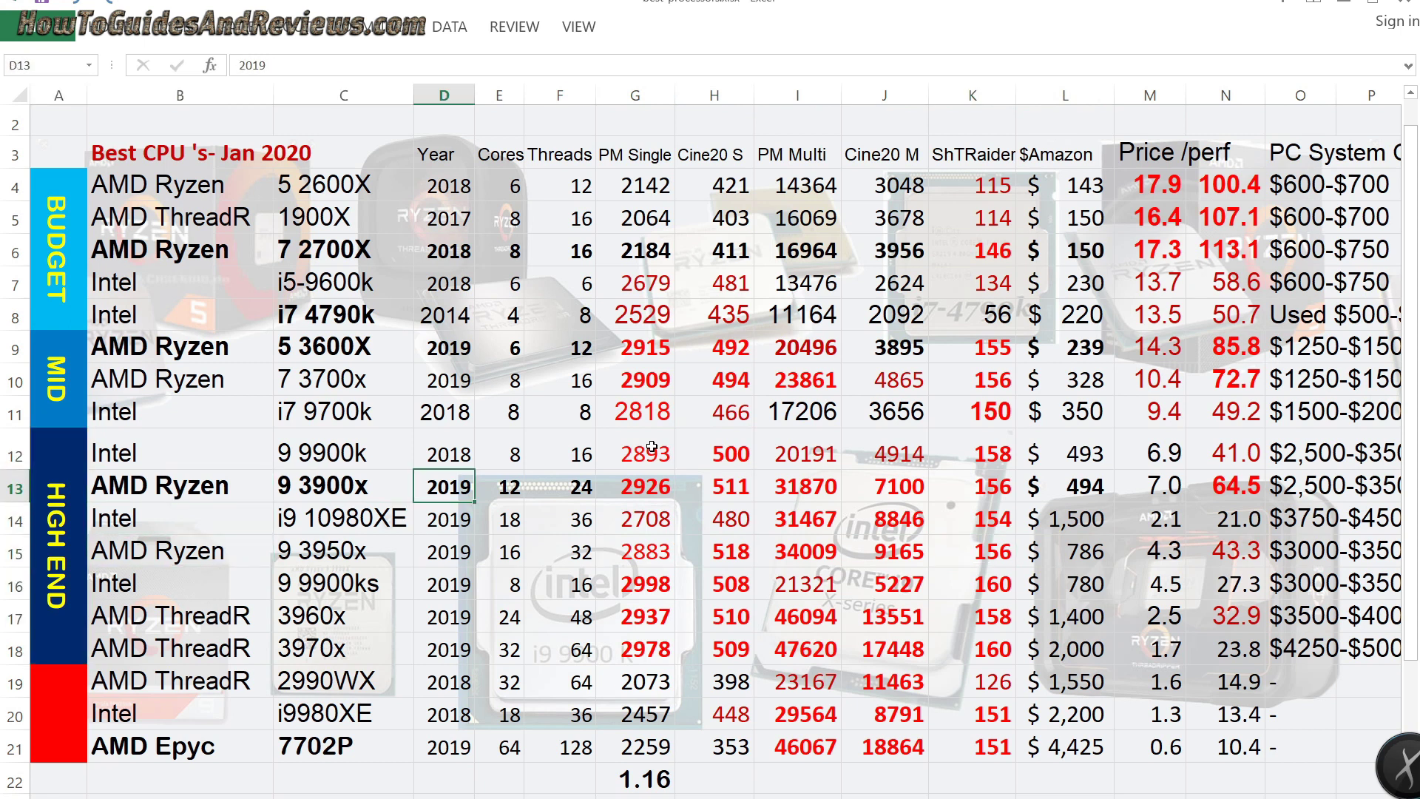
pyautogui.press('Right')
pyautogui.press('Right')
pyautogui.press('Up')
pyautogui.press('Up')
pyautogui.press('Up')
pyautogui.press('Up')
pyautogui.press('Up')
pyautogui.press('Up')
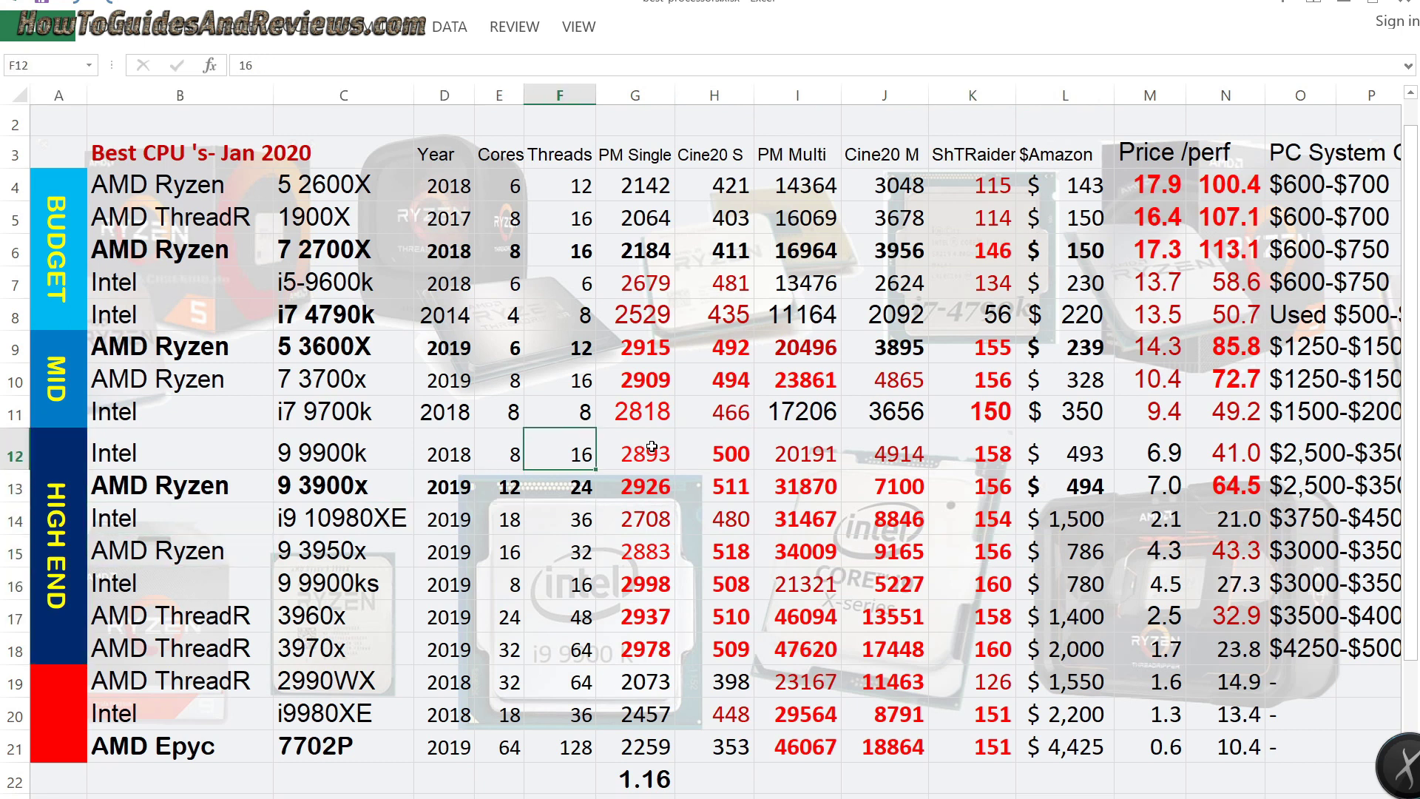
pyautogui.press('Down')
pyautogui.press('Left')
pyautogui.press('Left')
pyautogui.press('Left')
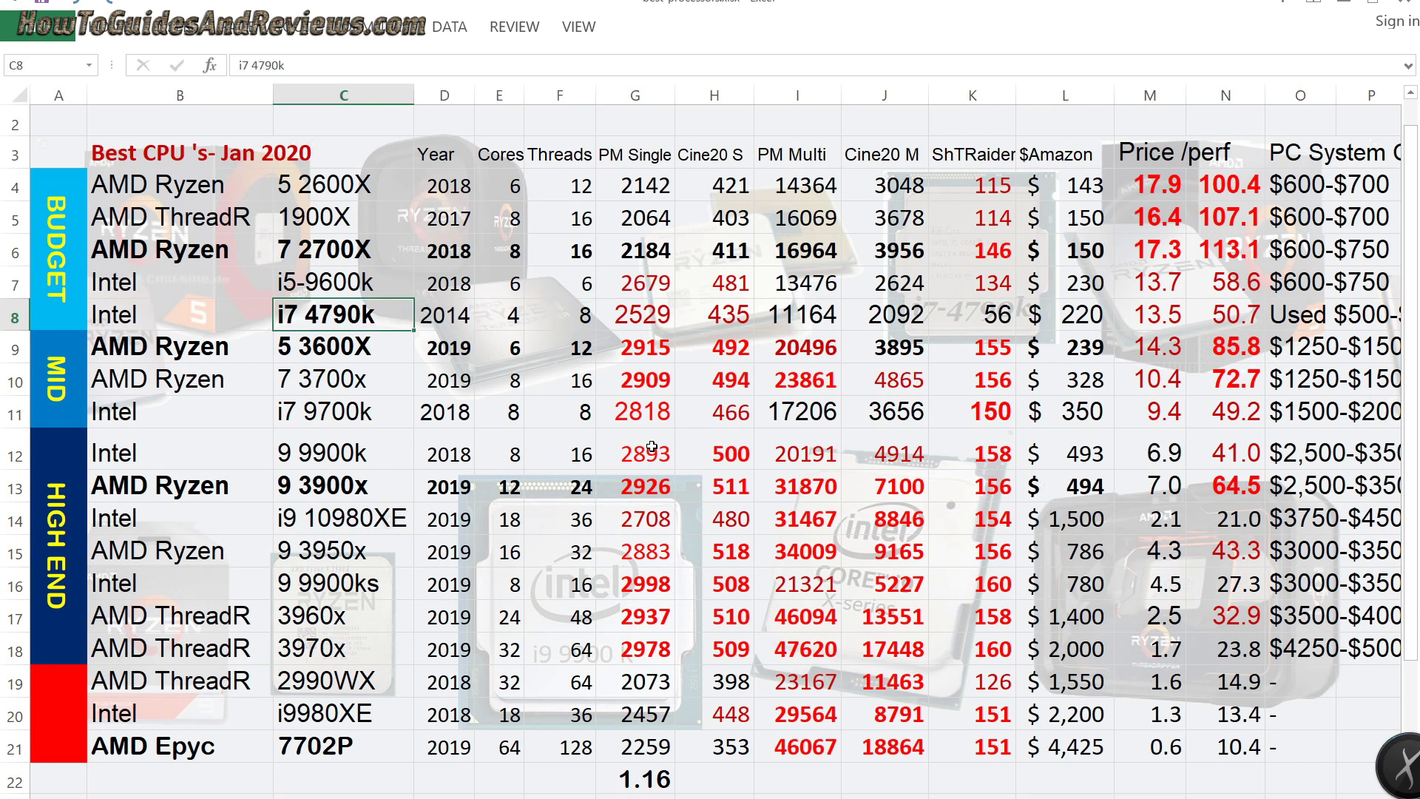
pyautogui.press('Right')
pyautogui.press('Right')
pyautogui.press('Right')
pyautogui.press('Right')
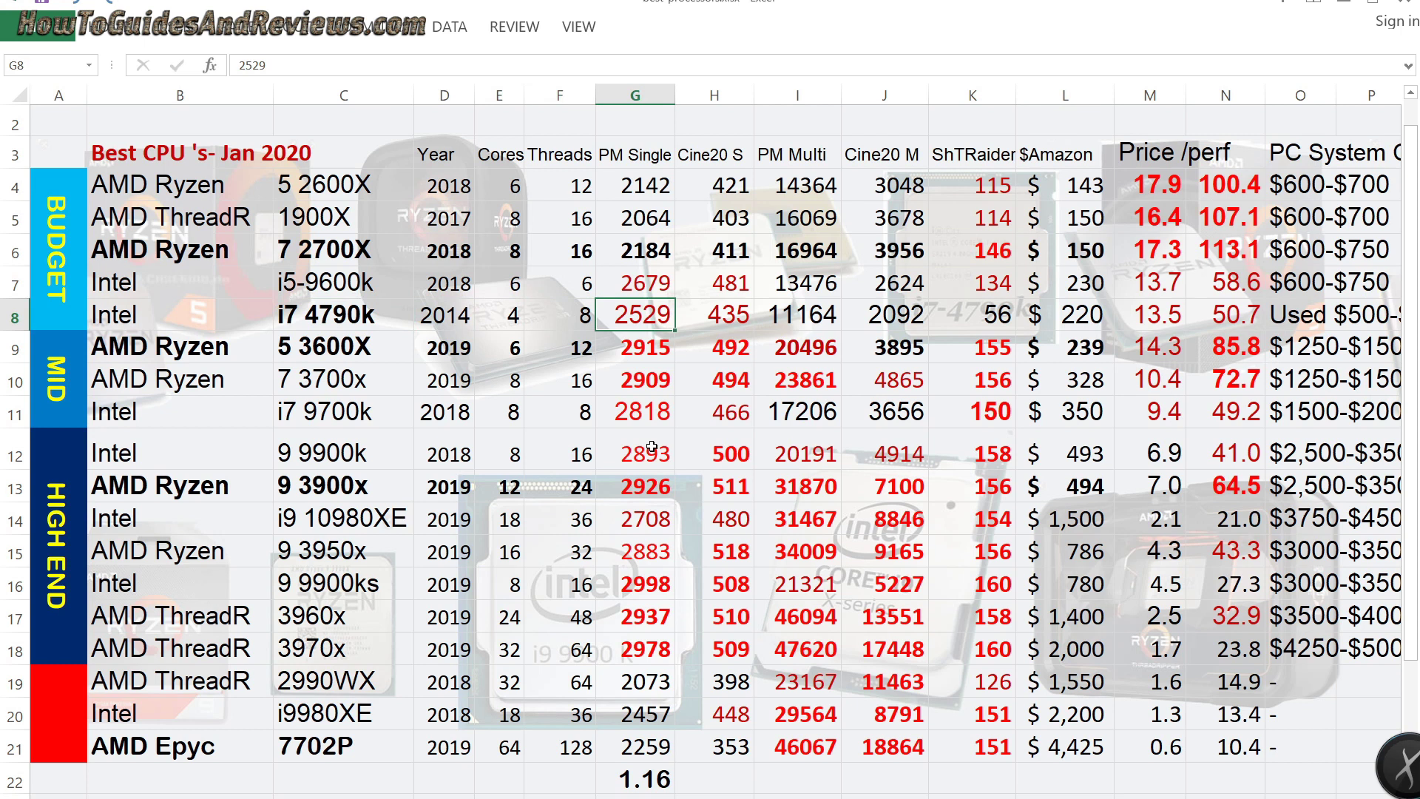
pyautogui.press('Down')
pyautogui.press('Down')
pyautogui.press('Down')
pyautogui.press('Down')
pyautogui.press('Down')
pyautogui.press('Down')
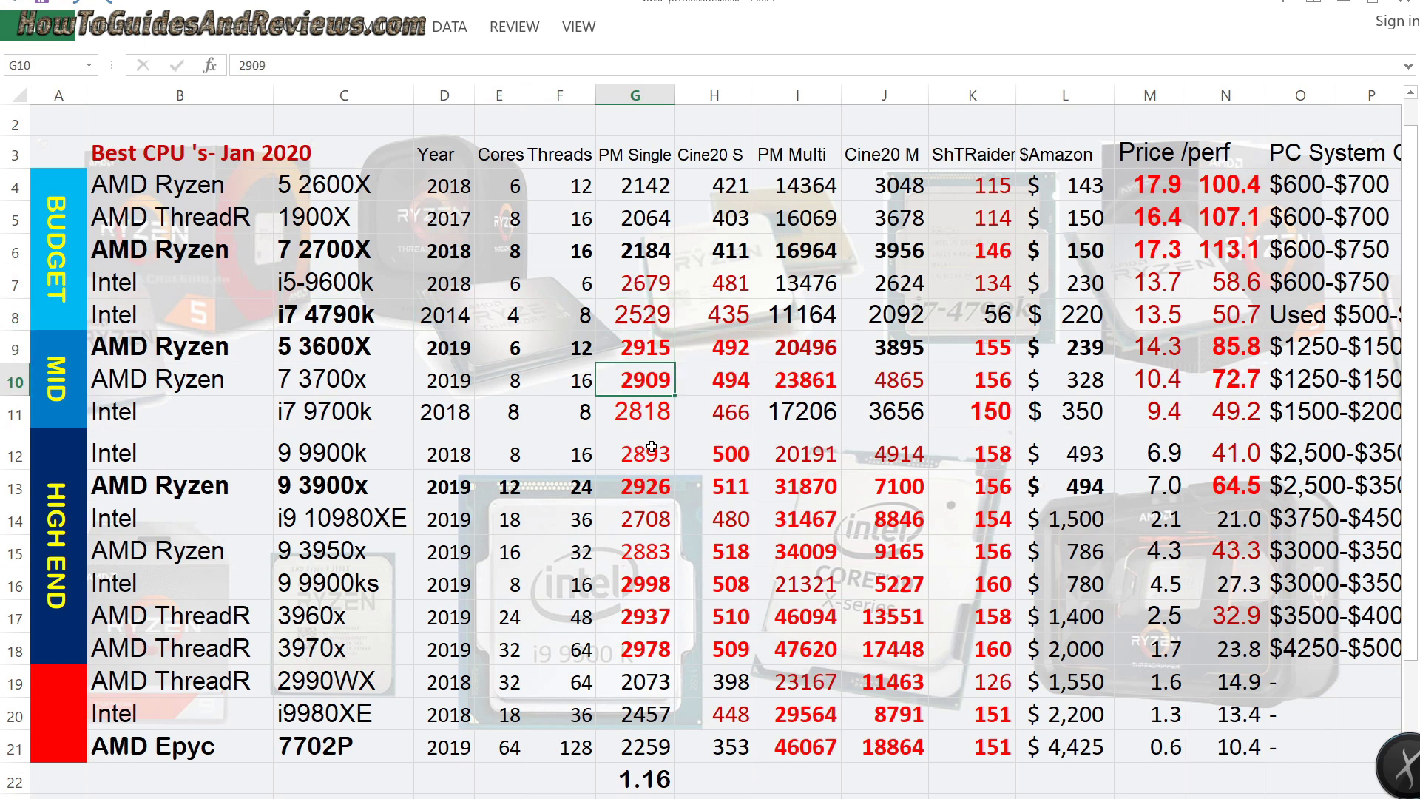
pyautogui.press('Left')
pyautogui.press('Left')
pyautogui.press('Left')
pyautogui.press('Up')
pyautogui.press('Left')
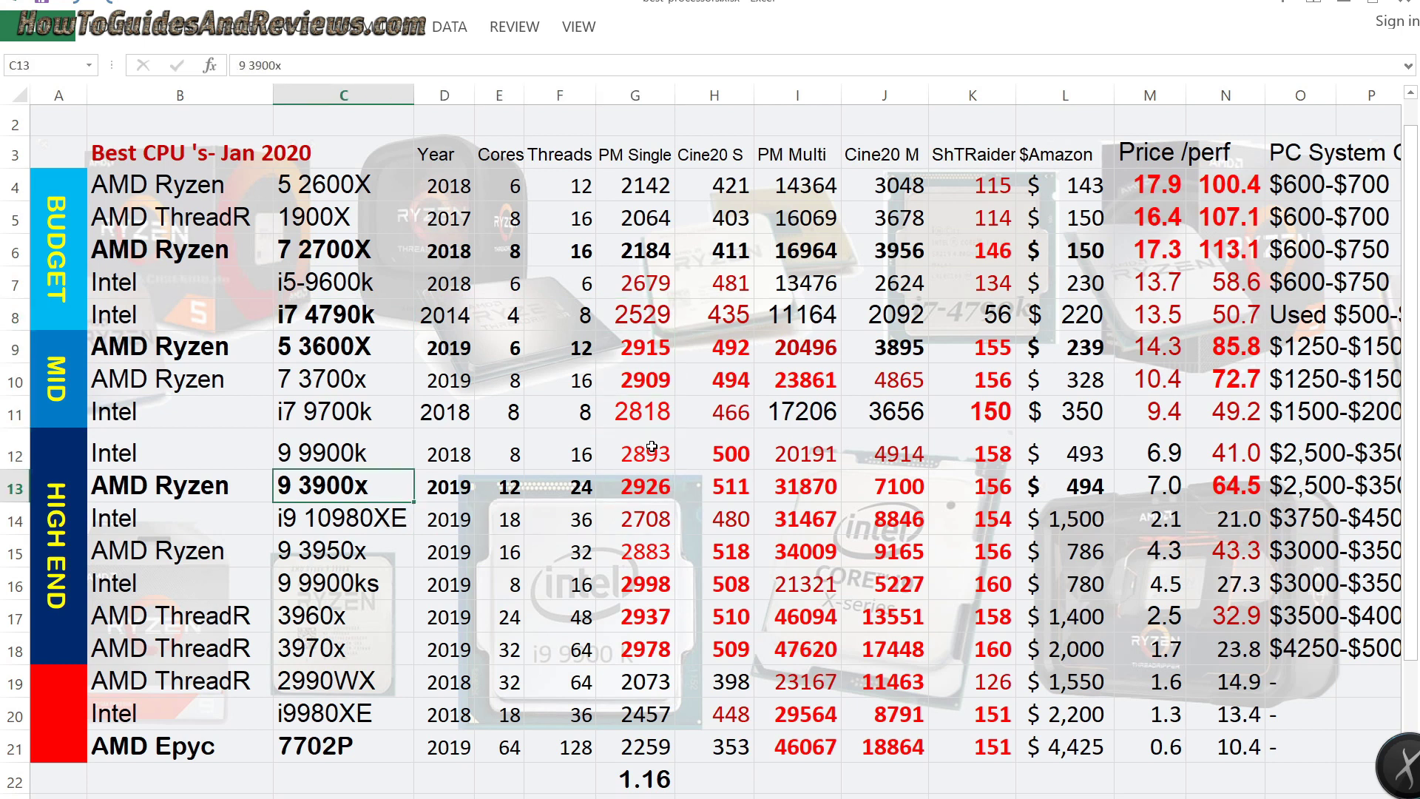
pyautogui.press('Left')
pyautogui.press('Right')
pyautogui.press('Right')
pyautogui.press('Right')
pyautogui.press('Right')
pyautogui.press('Right')
pyautogui.press('Right')
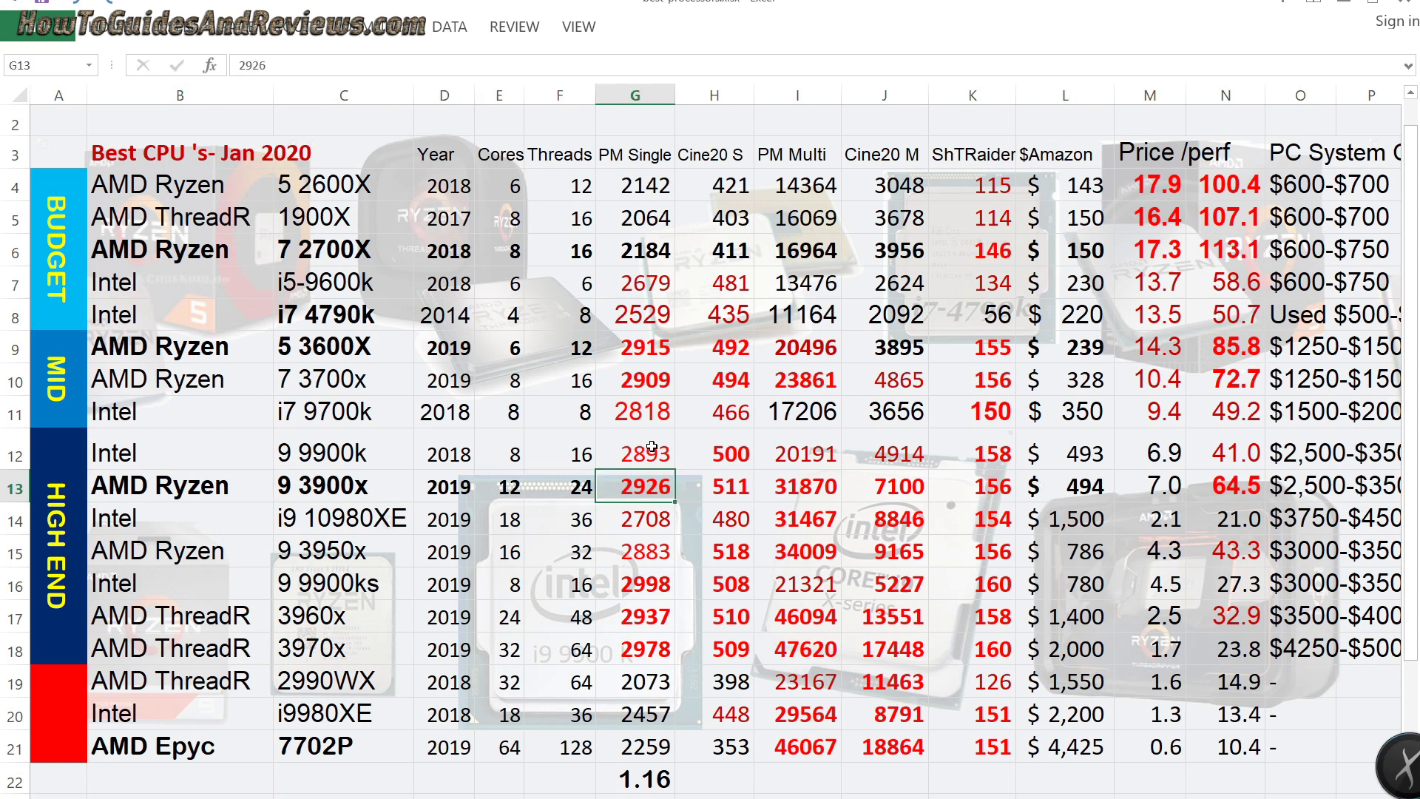
pyautogui.press('Up')
pyautogui.press('Up')
pyautogui.press('Up')
pyautogui.press('Left')
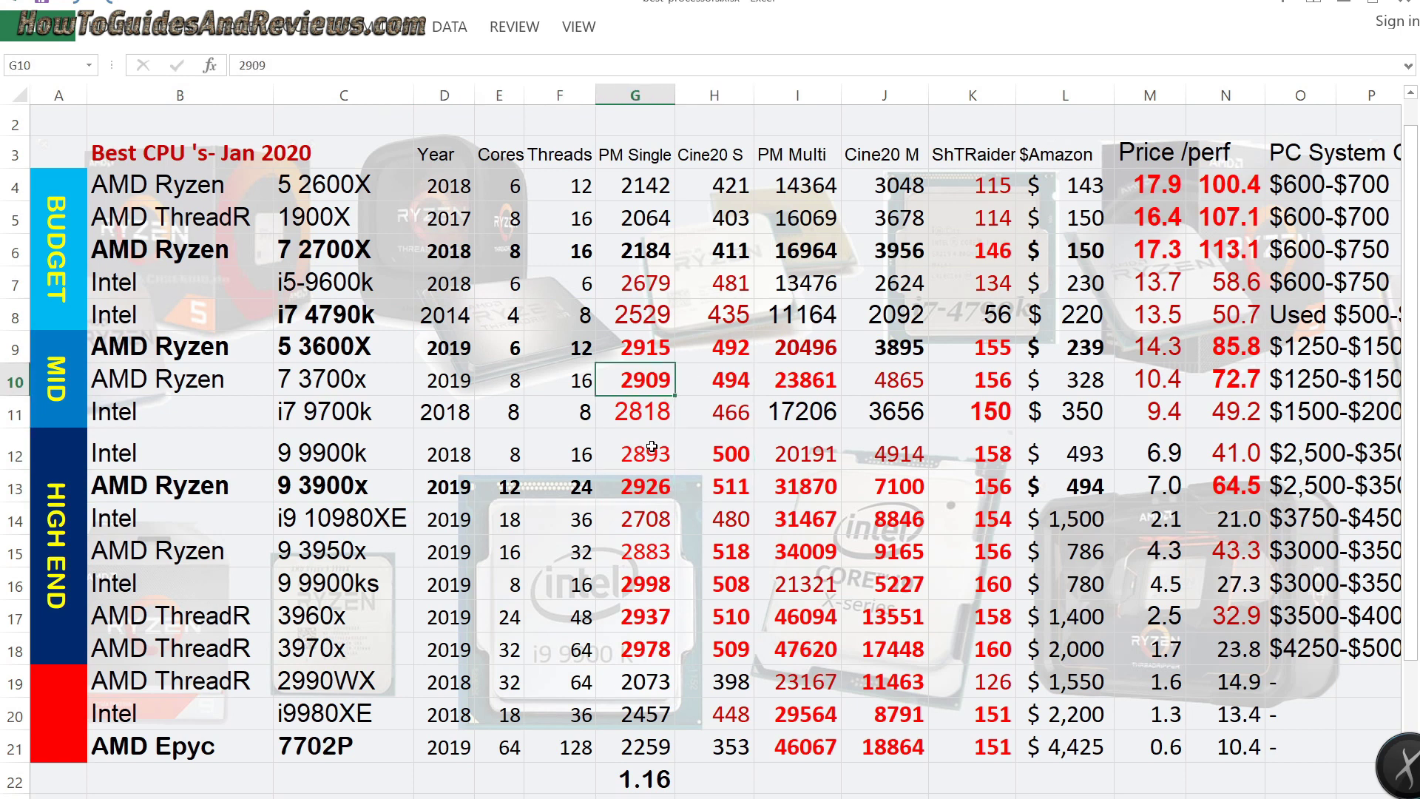
pyautogui.press('Down')
pyautogui.press('Down')
pyautogui.press('Down')
pyautogui.press('Down')
pyautogui.press('Down')
pyautogui.press('Down')
pyautogui.press('Down')
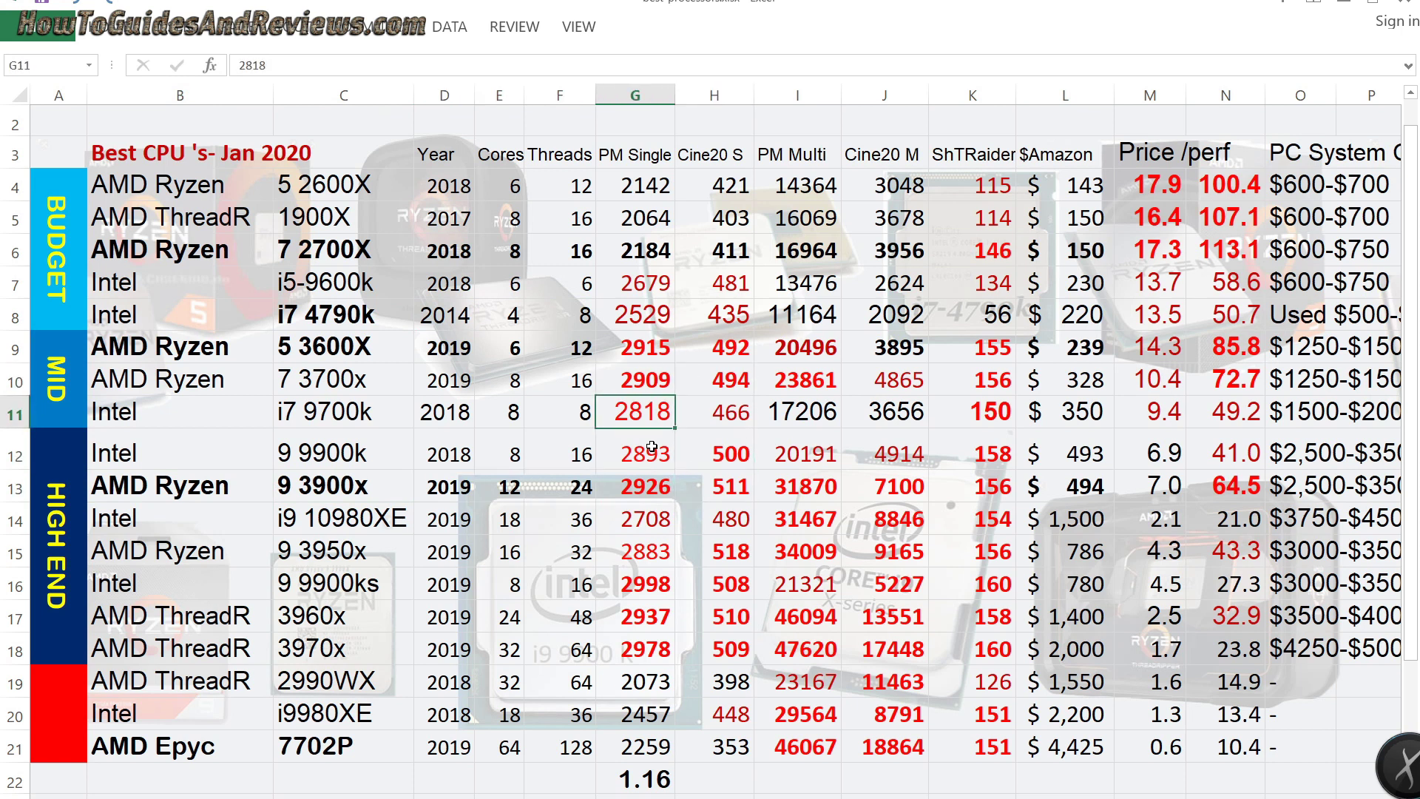
pyautogui.press('Left')
pyautogui.press('Left')
pyautogui.press('Left')
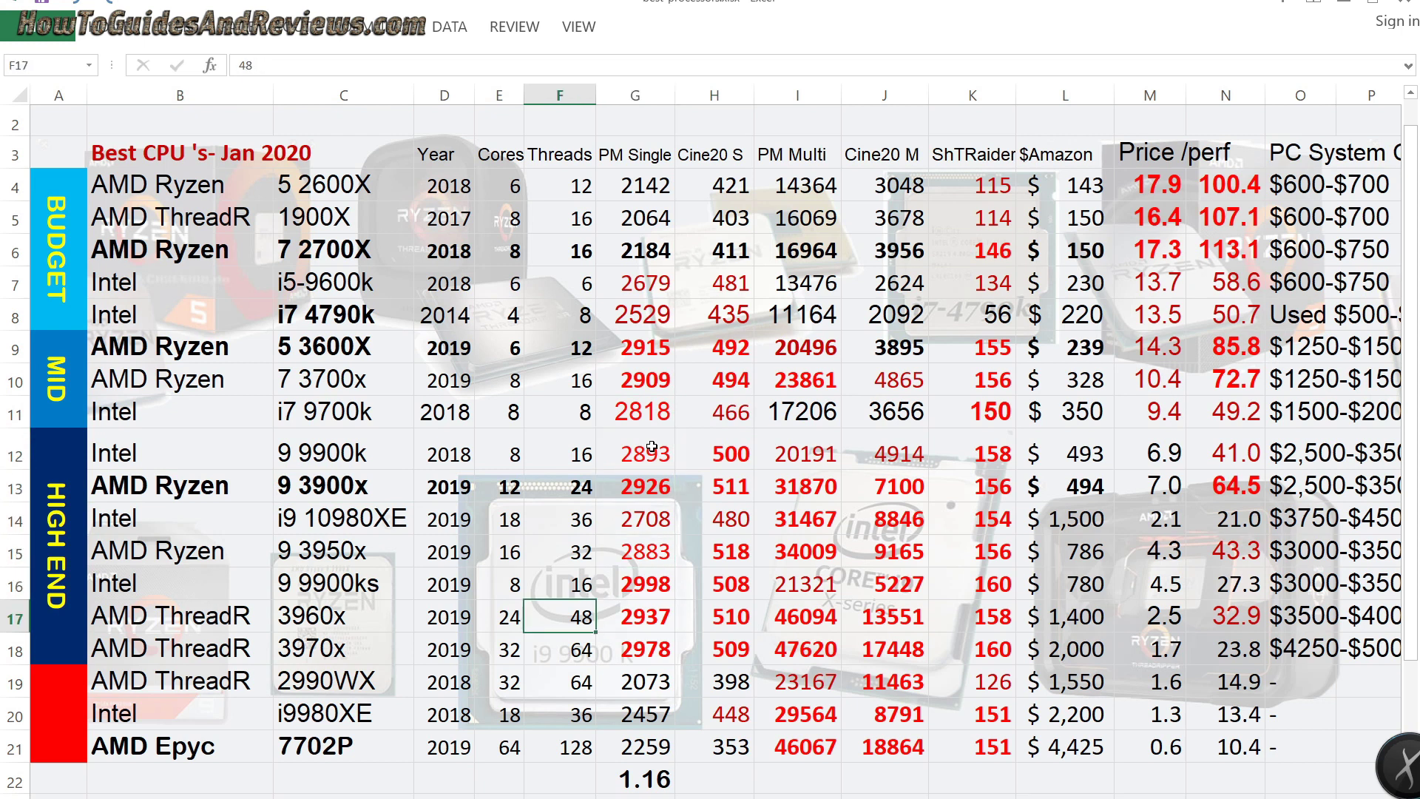
pyautogui.press('Right')
pyautogui.press('Down')
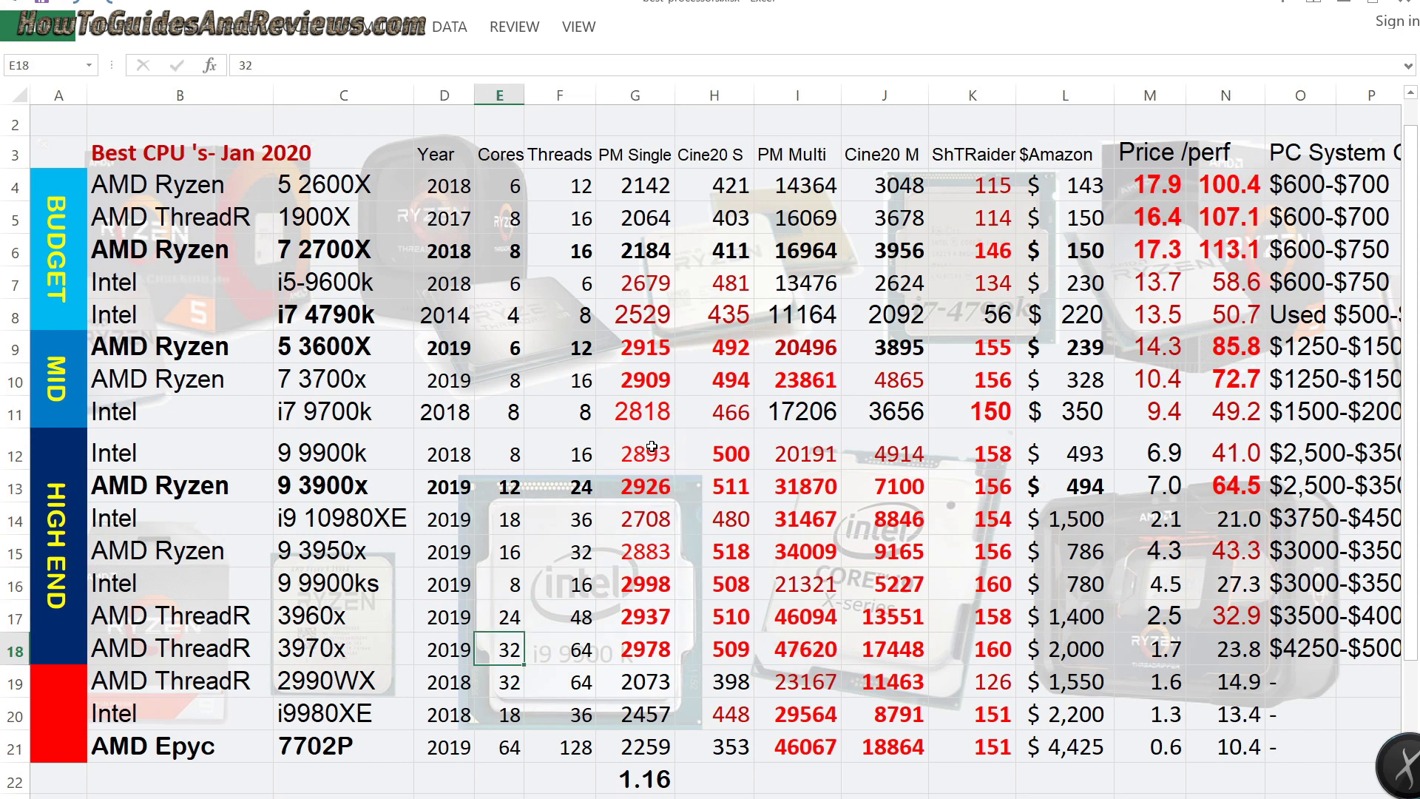
pyautogui.press('Up')
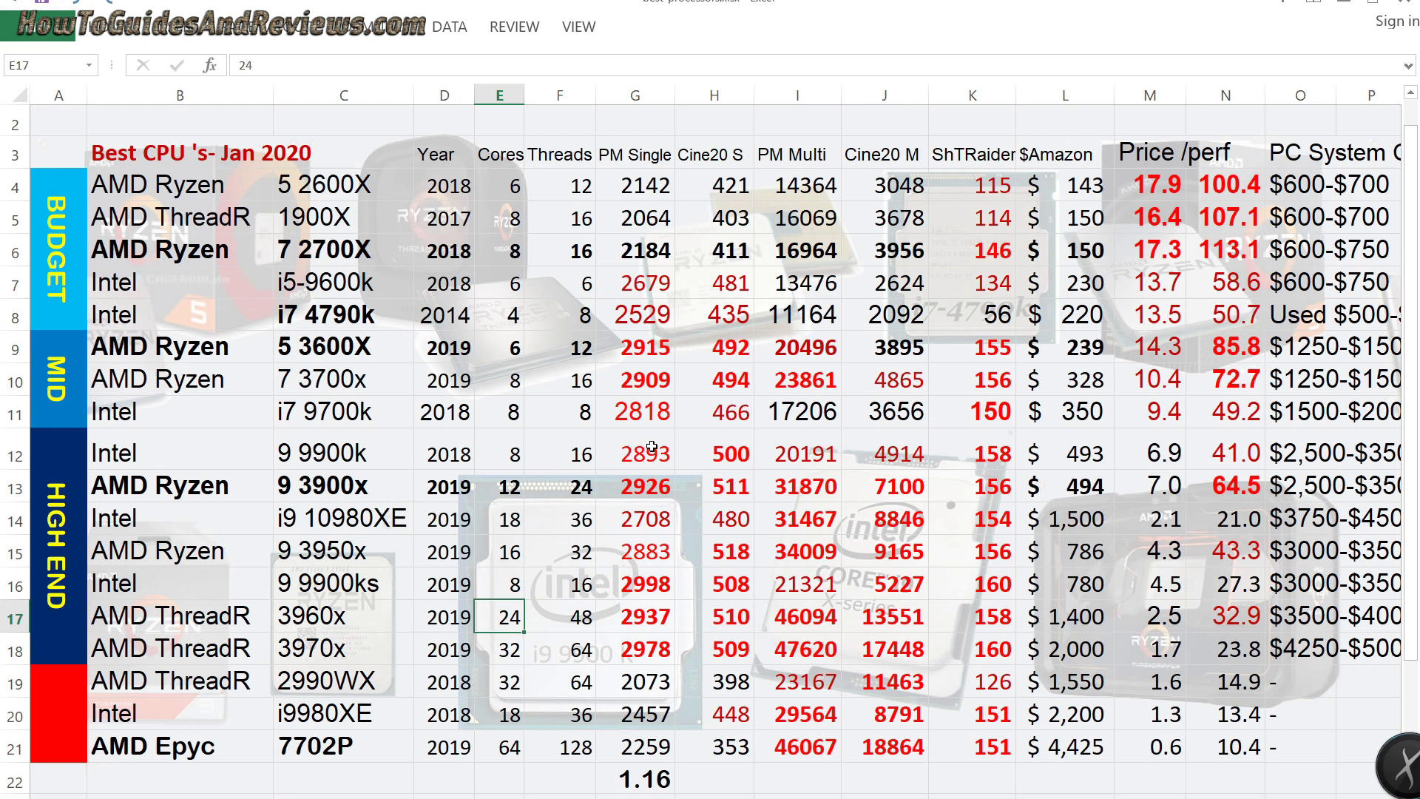
pyautogui.press('Up')
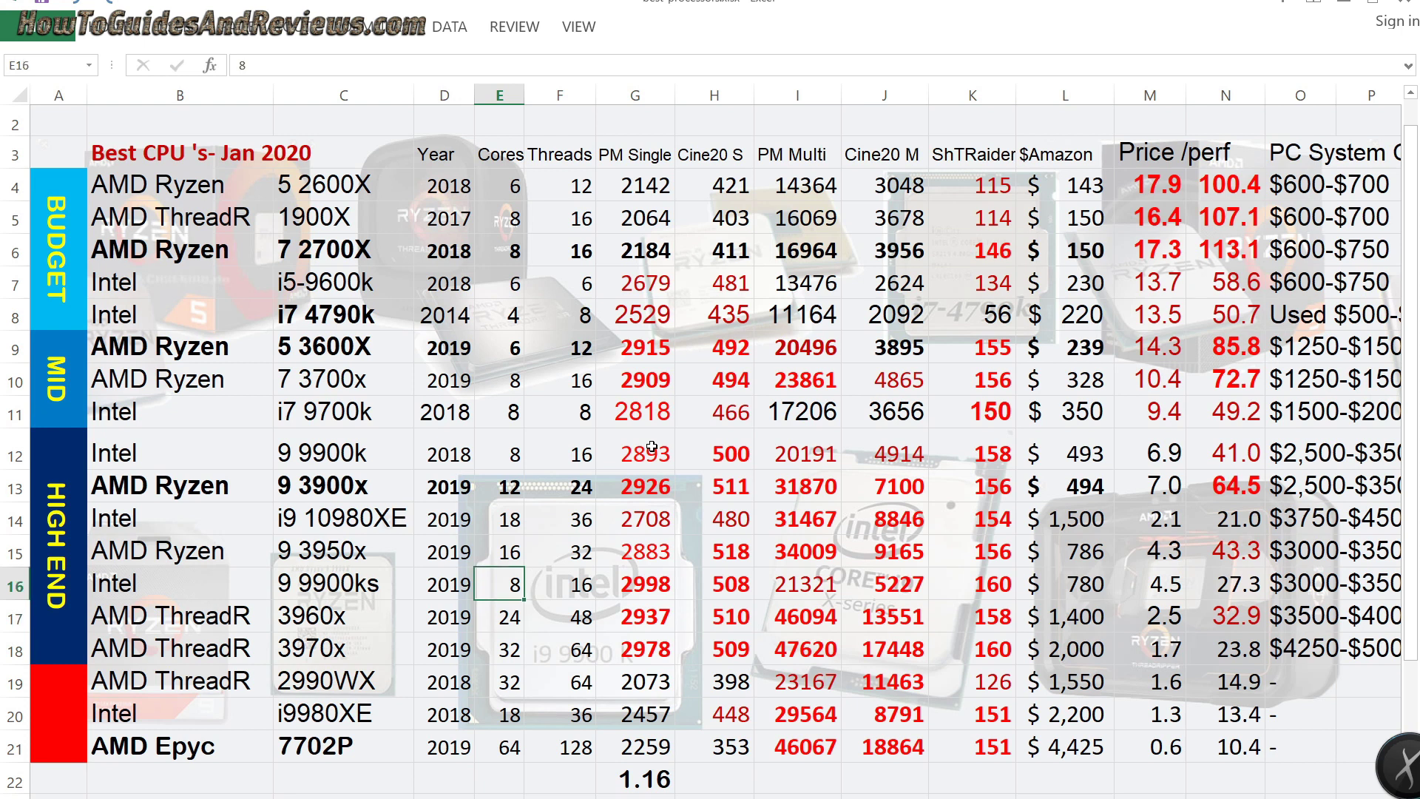
pyautogui.press('Up')
pyautogui.press('Up')
pyautogui.press('Up')
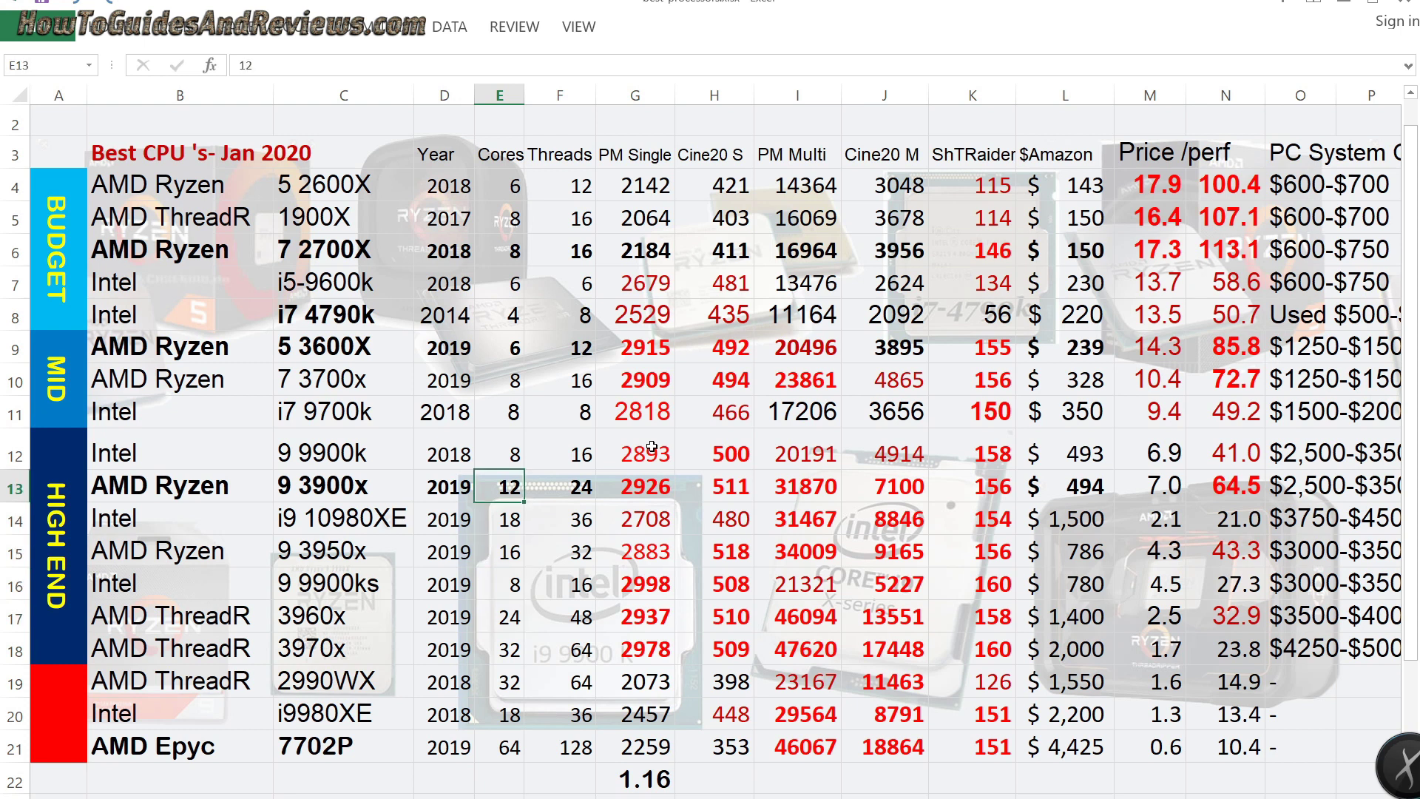
pyautogui.hotkey('shift', 'Right')
pyautogui.hotkey('shift', 'Left')
pyautogui.hotkey('alt', 'Tab')
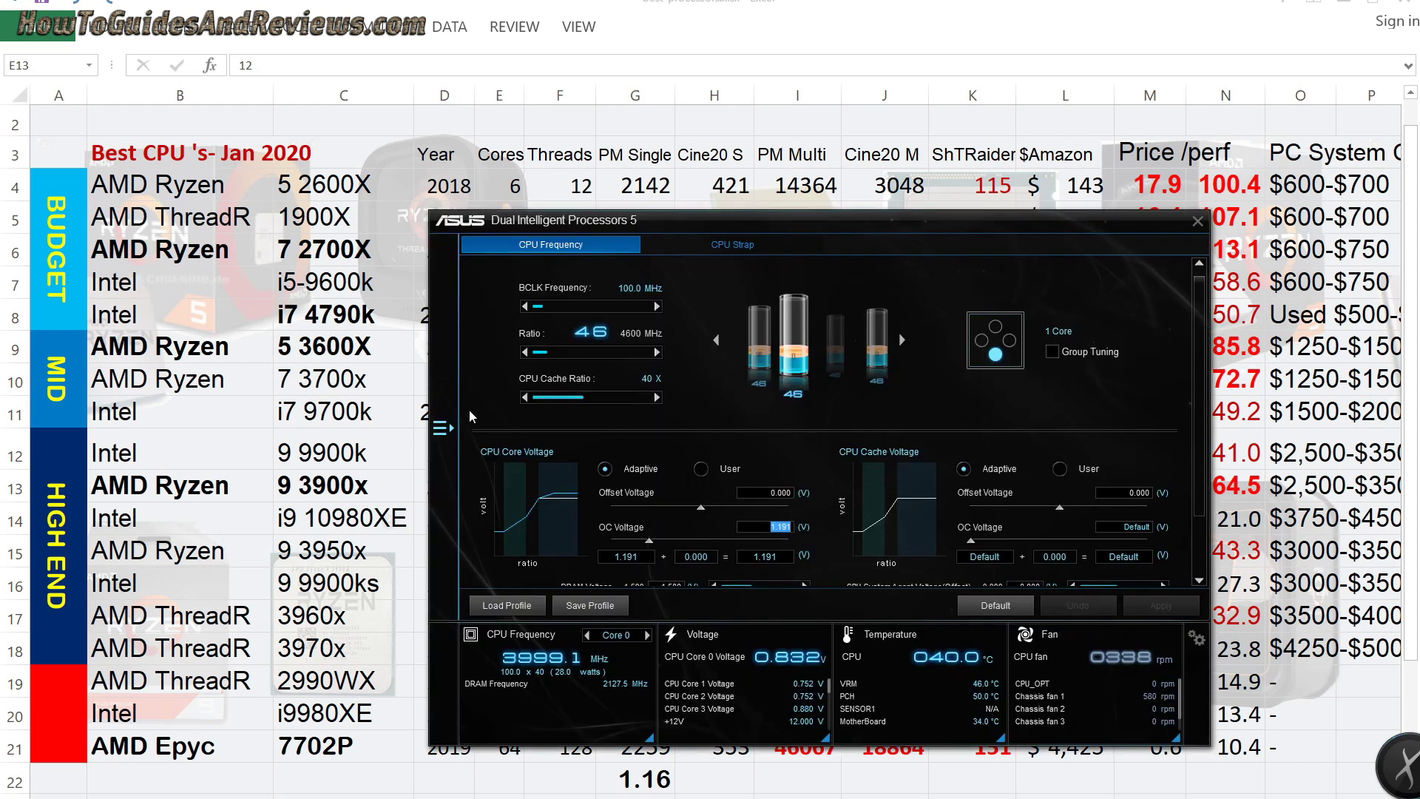
pyautogui.hotkey('alt', 'Tab')
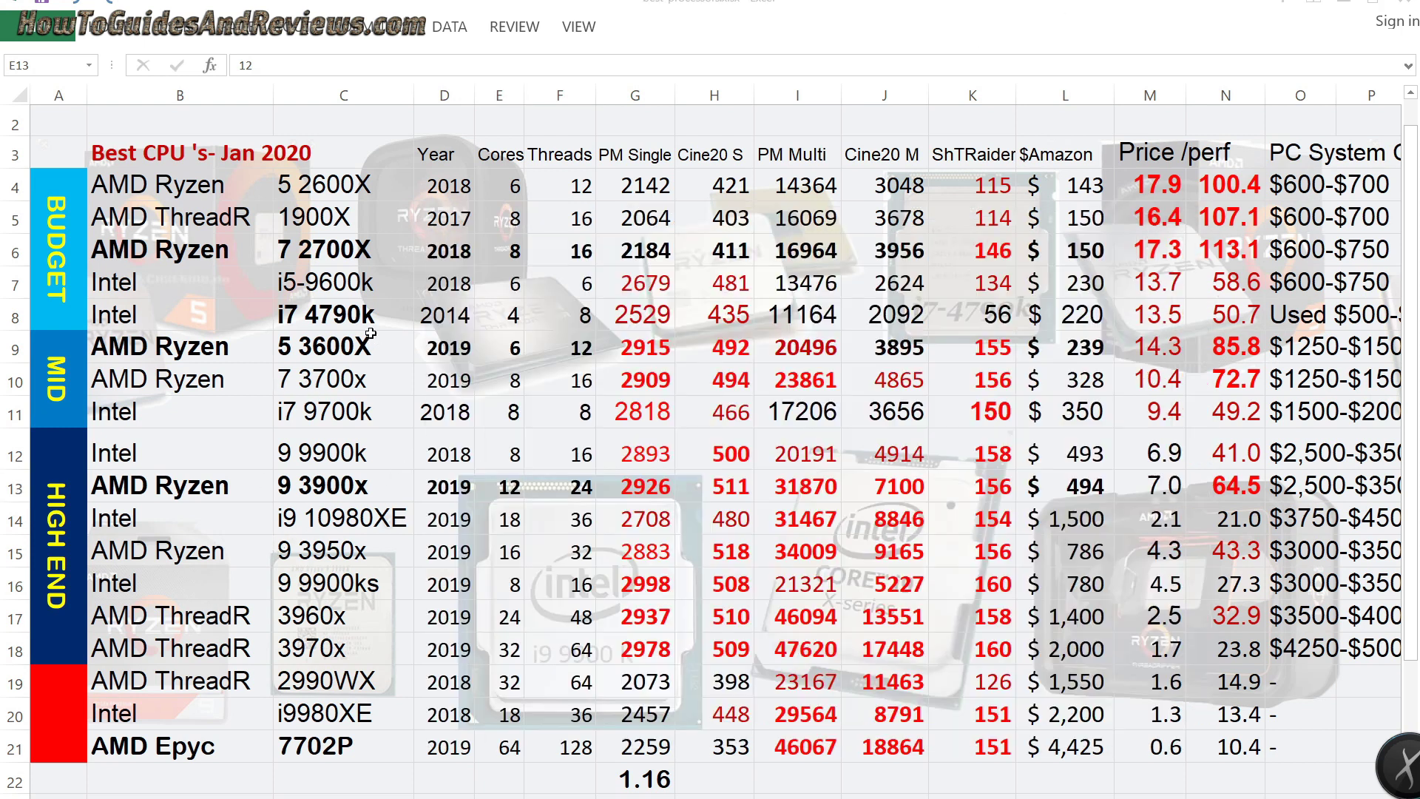
pyautogui.click(370, 333)
pyautogui.click(468, 321)
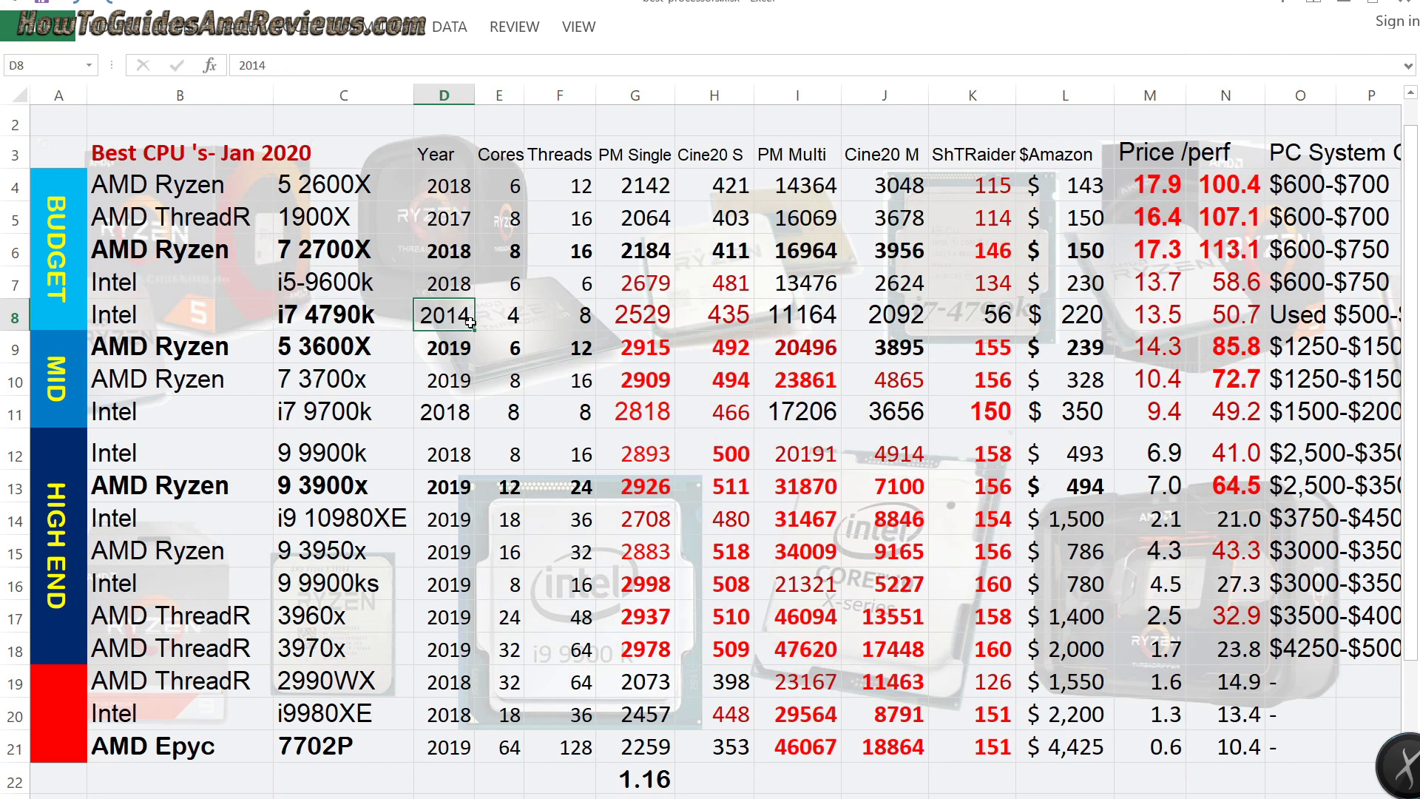
pyautogui.click(515, 324)
pyautogui.click(555, 311)
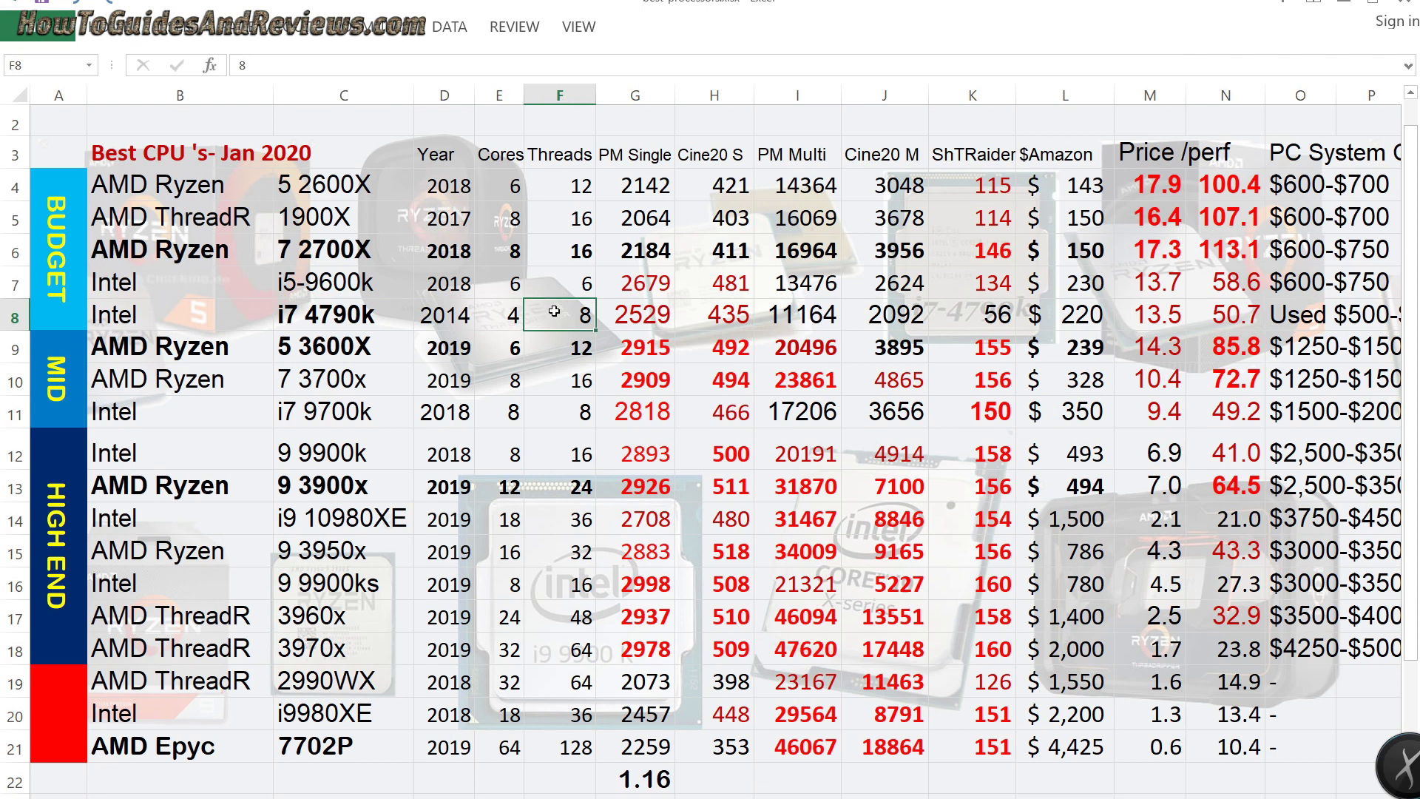
pyautogui.click(655, 310)
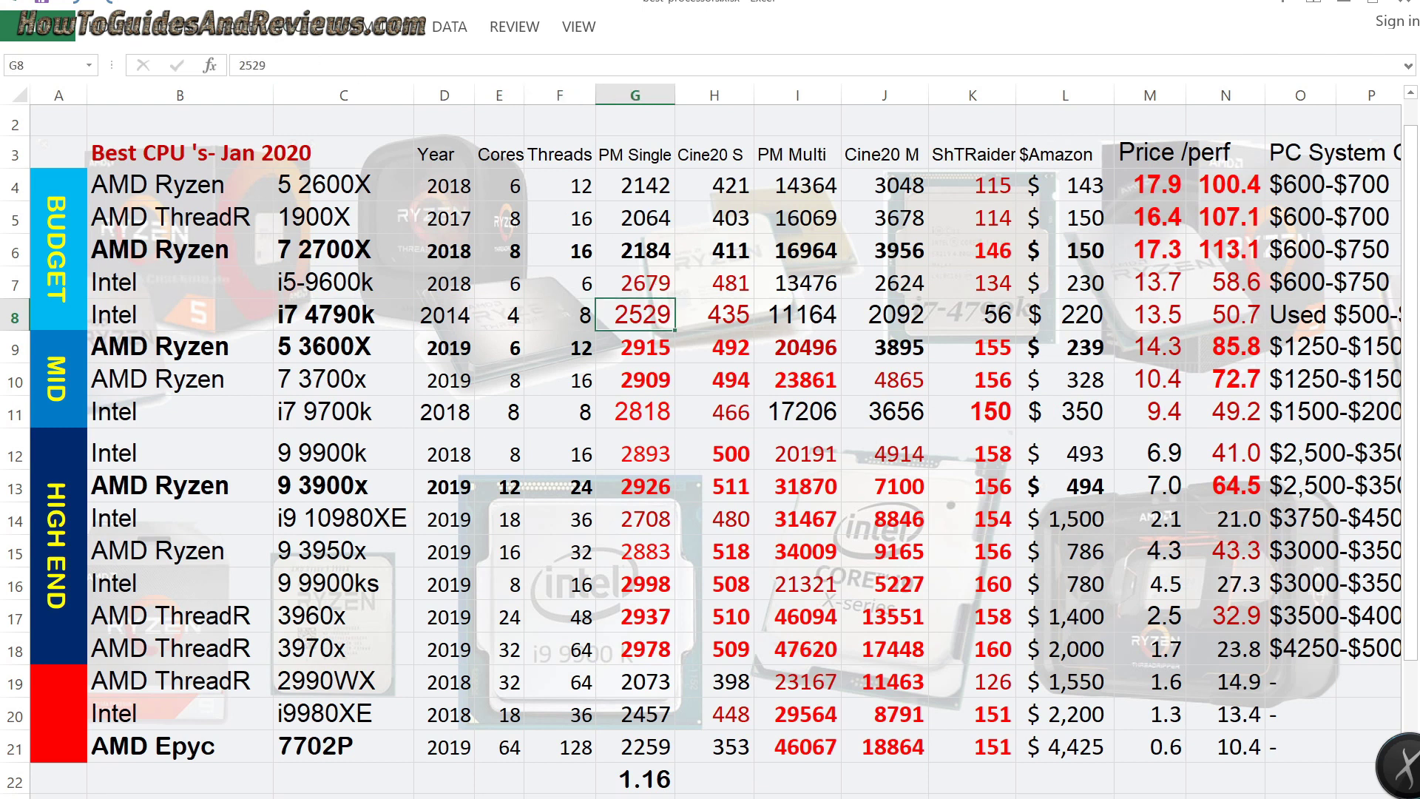
pyautogui.click(976, 344)
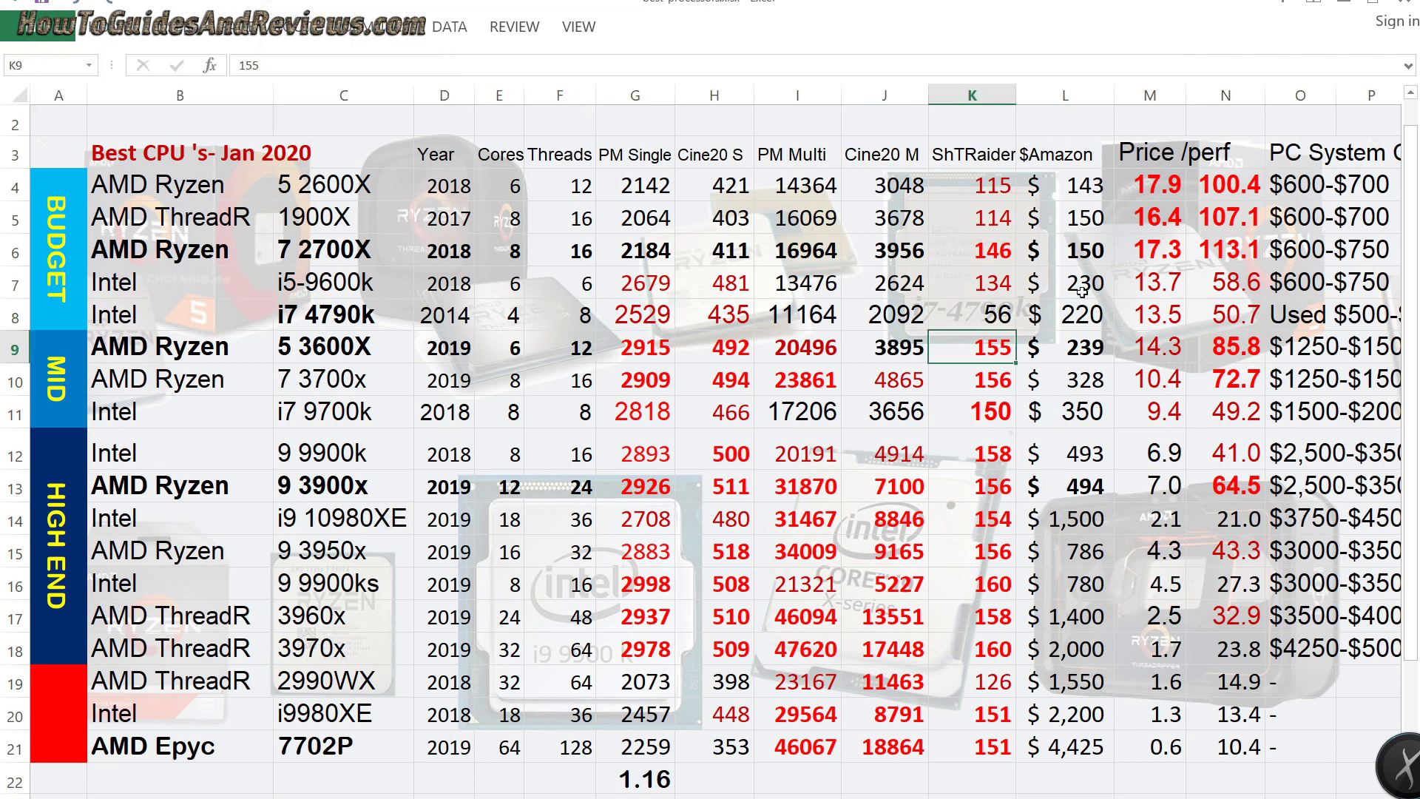
# Step: Switch back to Firefox's Amazon search results for 4790k
pyautogui.hotkey('alt', 'Tab')
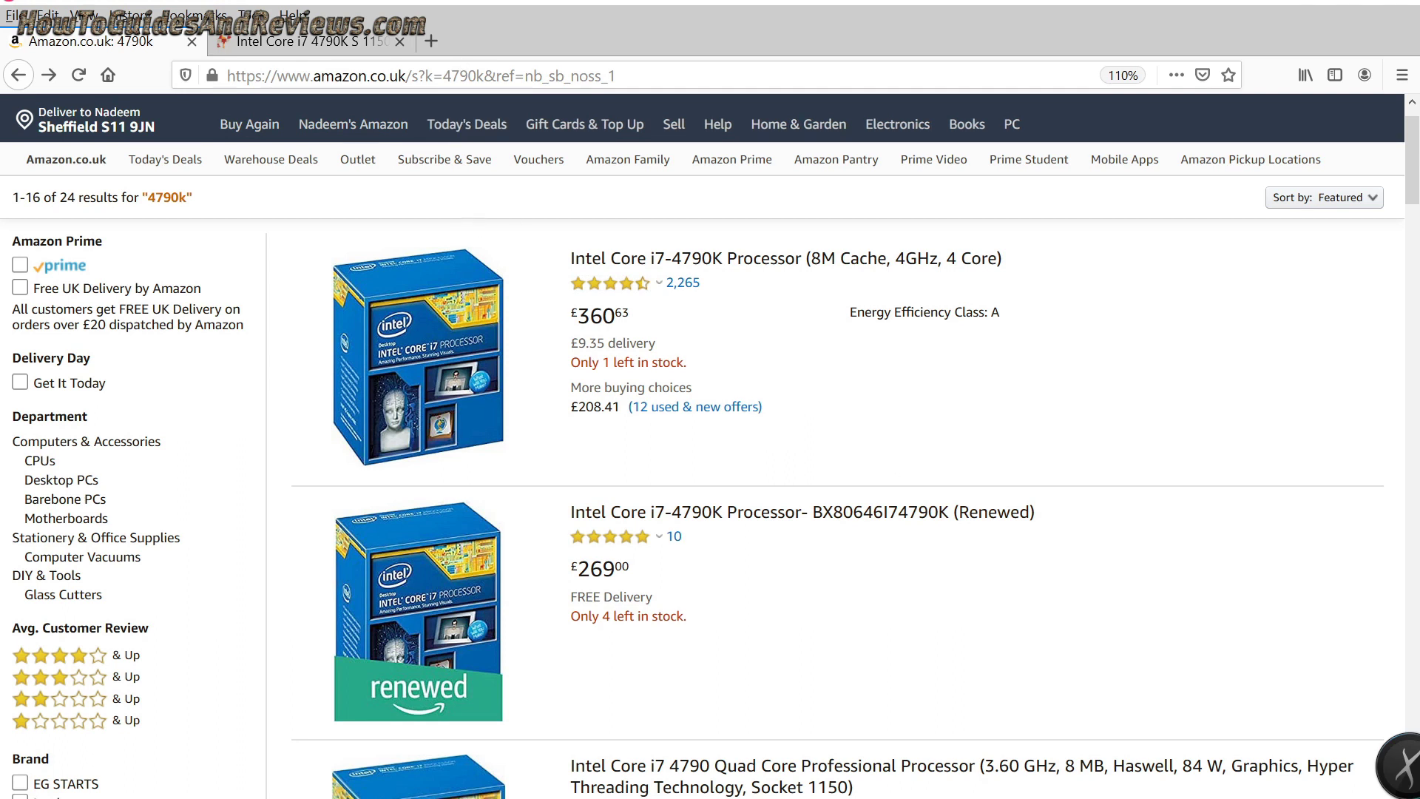
# Step: Return to the processor spreadsheet and select the single-thread scores G5:G13
pyautogui.moveTo(495, 2)
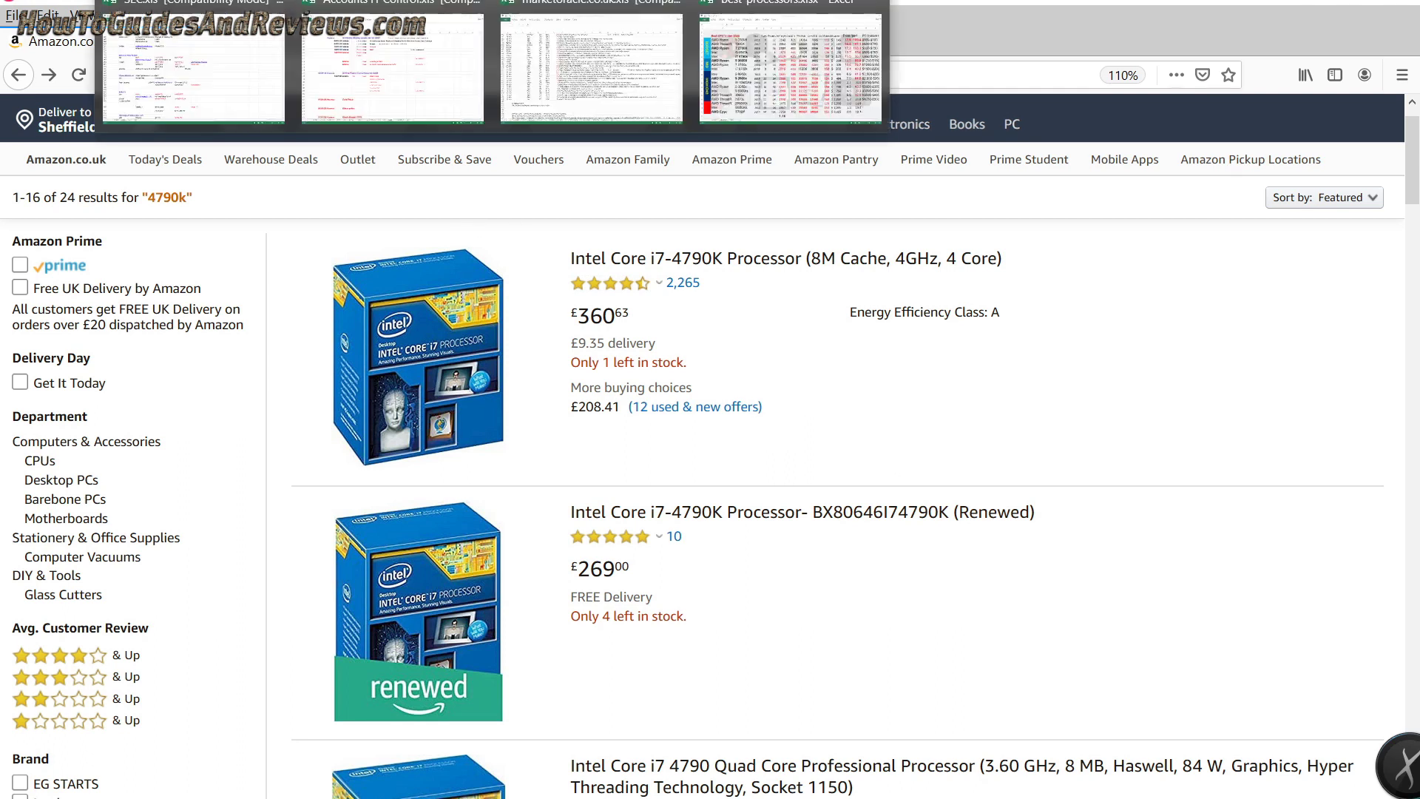
pyautogui.click(788, 60)
pyautogui.click(654, 215)
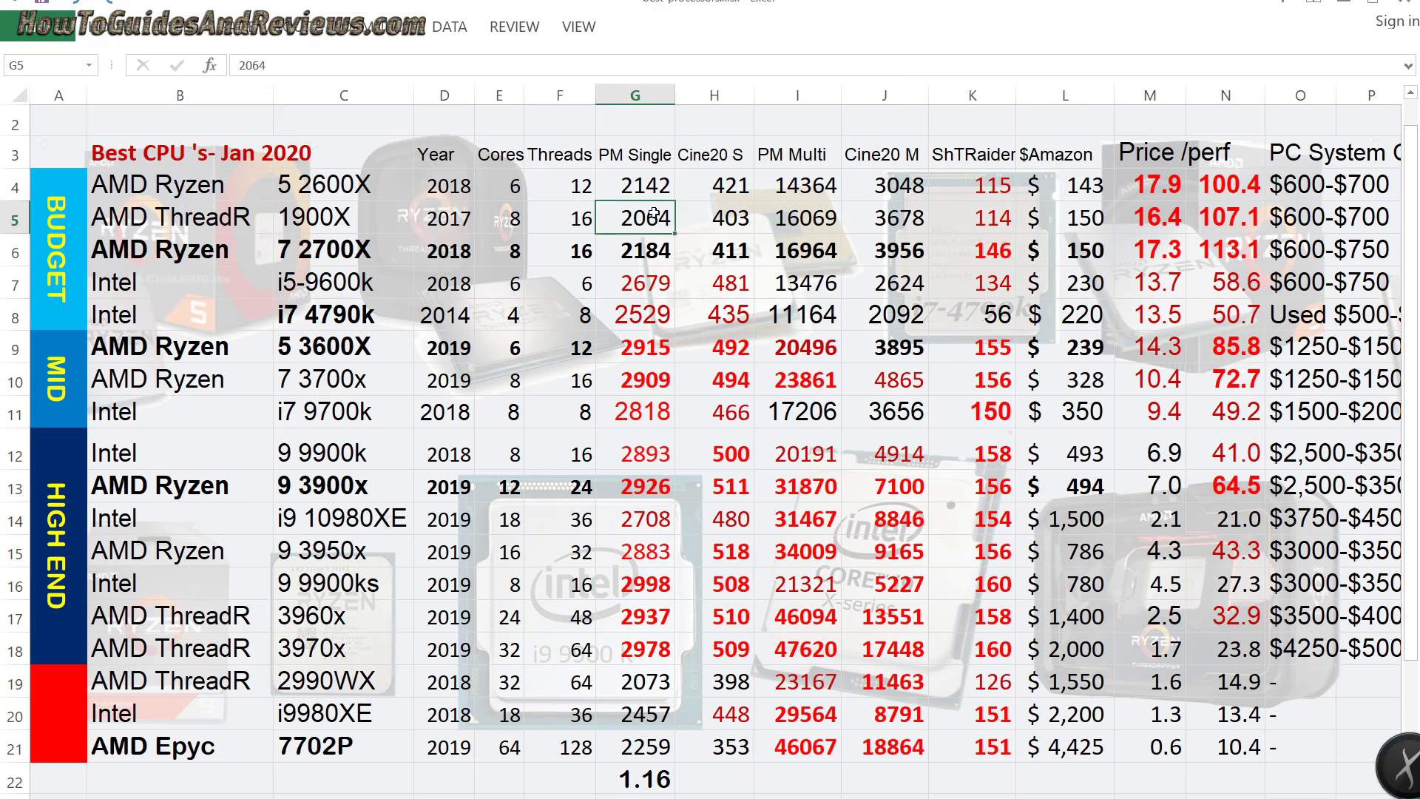
pyautogui.moveTo(653, 214); pyautogui.dragTo(663, 480)
pyautogui.click(662, 419)
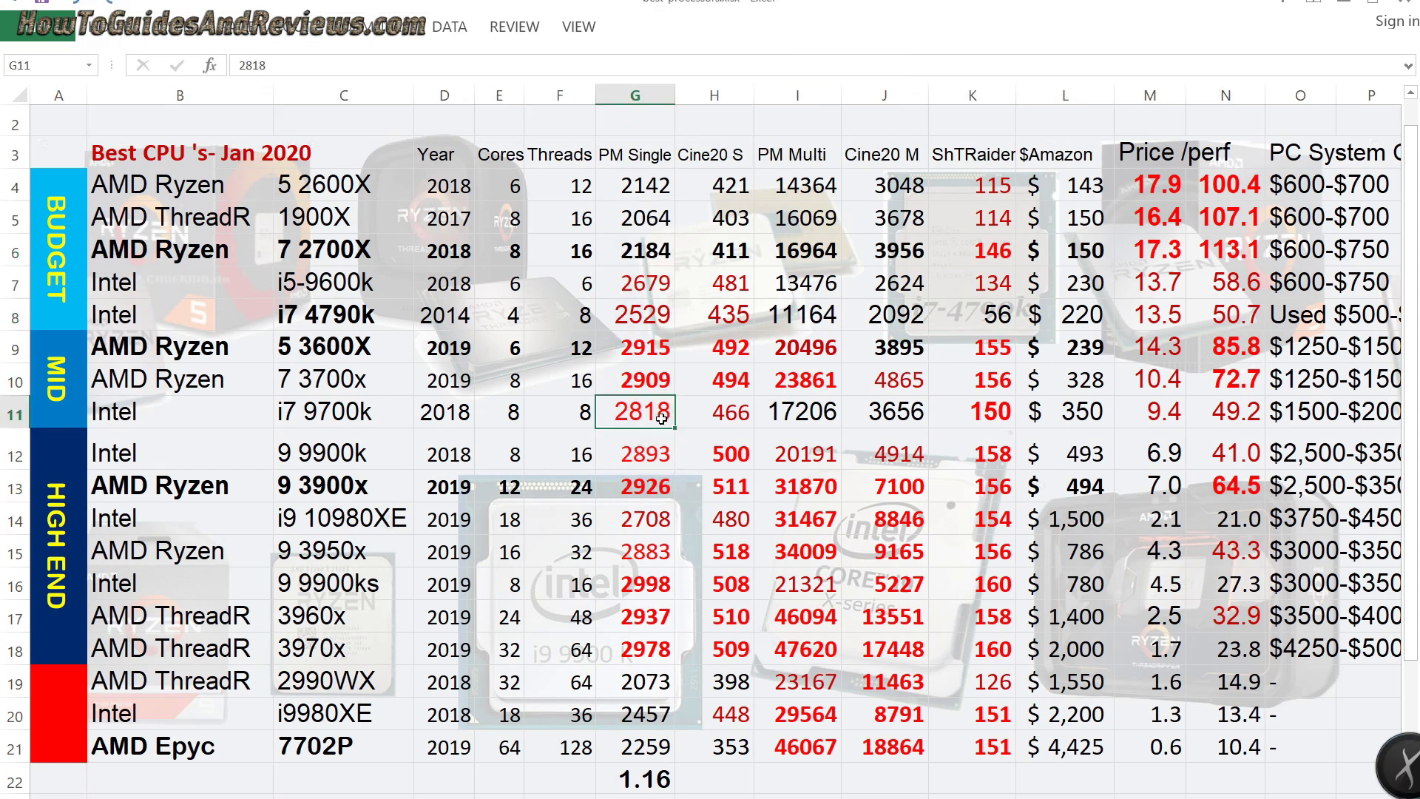
pyautogui.click(629, 309)
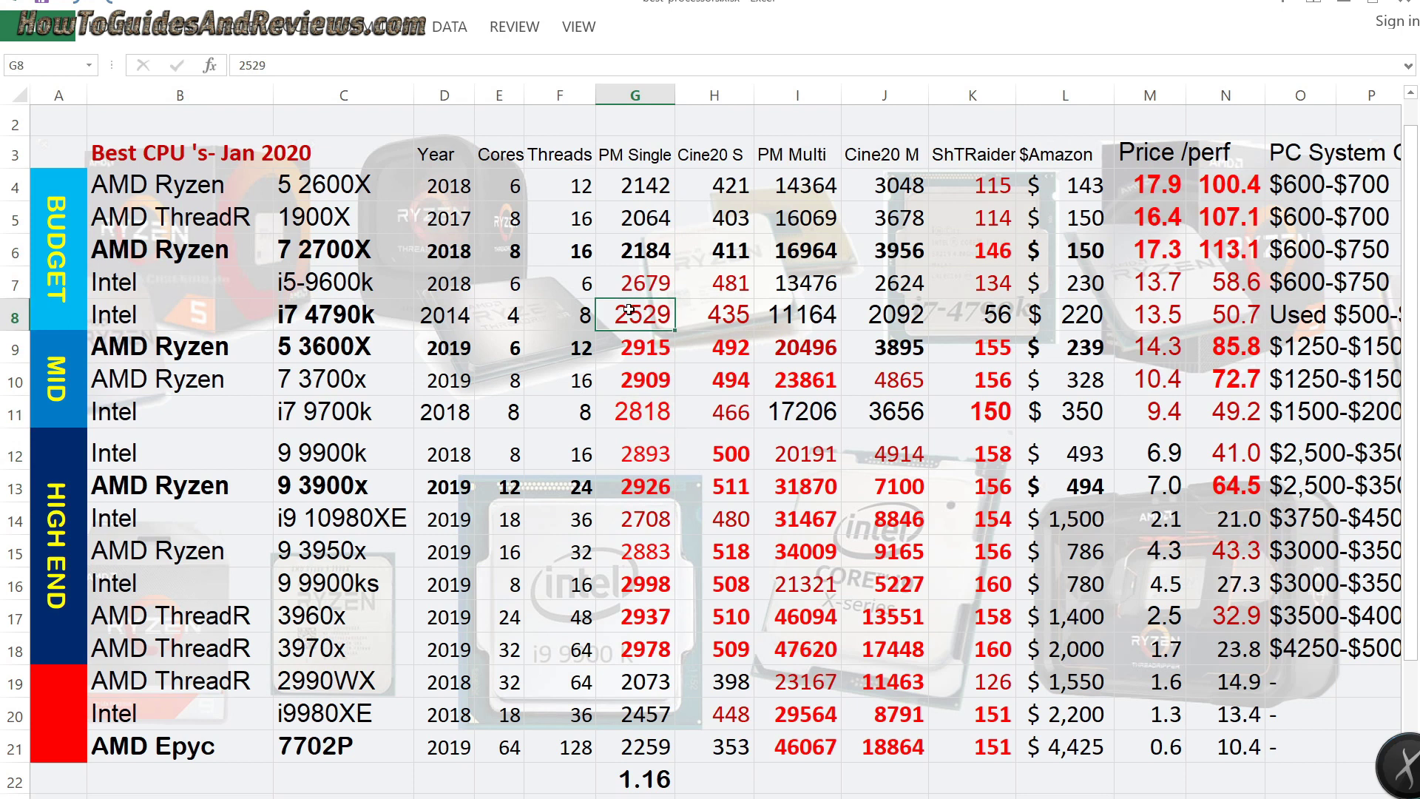
# Step: Review the single-thread scores, including the 7 2700X, i7 4790k and i7 9700k rows
pyautogui.press('Down')
pyautogui.press('Down')
pyautogui.press('Down')
pyautogui.press('Down')
pyautogui.press('Down')
pyautogui.press('Down')
pyautogui.press('Down')
pyautogui.press('Down')
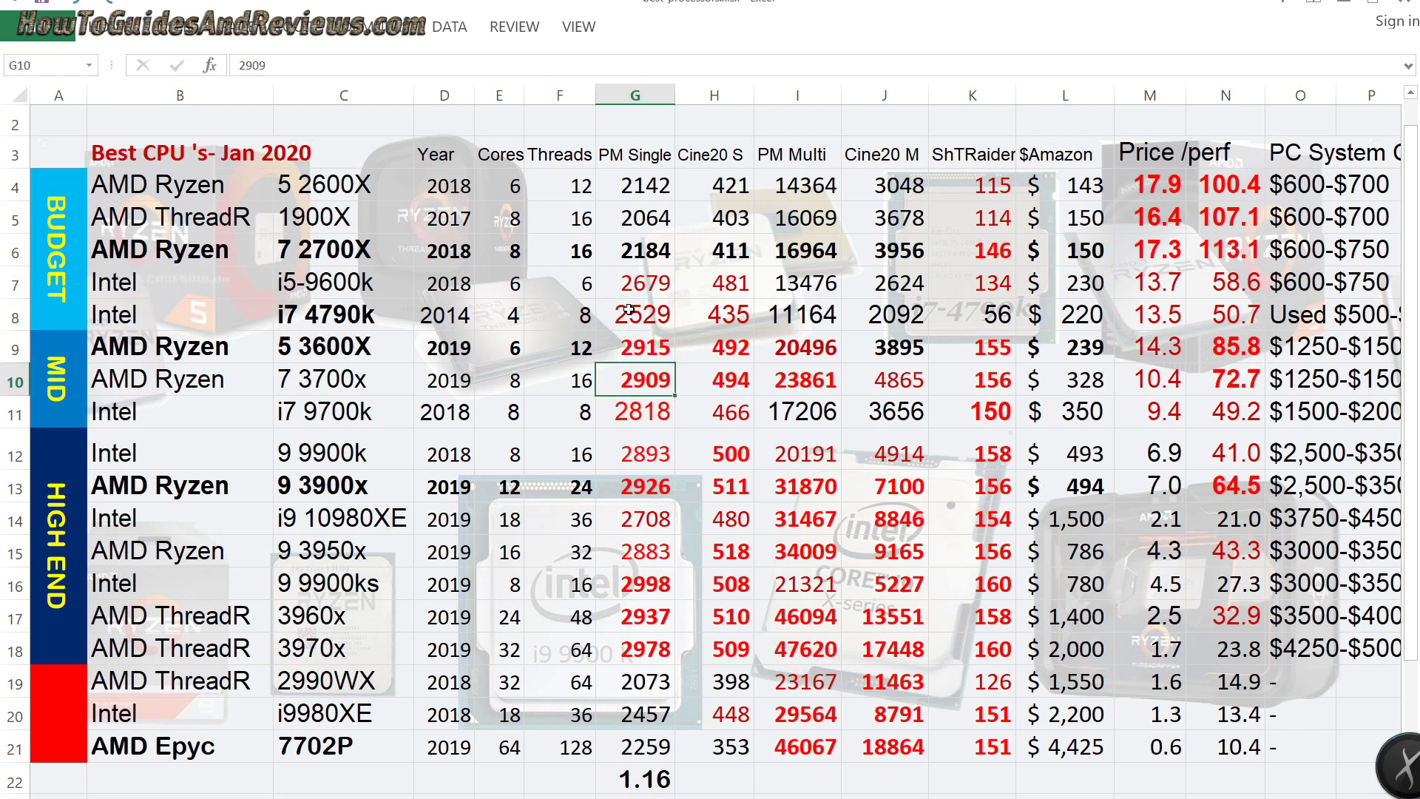
pyautogui.press('Down')
pyautogui.press('Down')
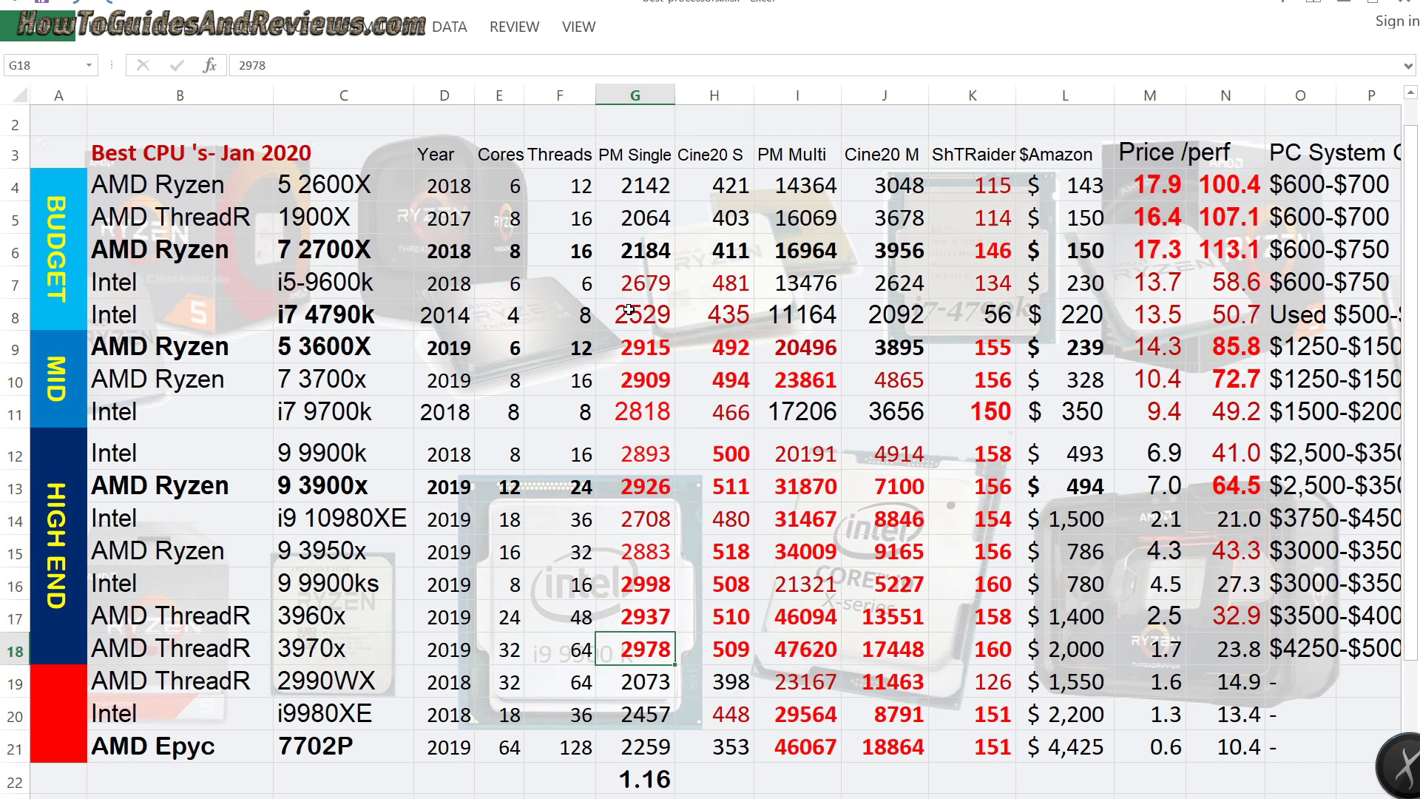
pyautogui.press('Up')
pyautogui.press('Up')
pyautogui.press('Up')
pyautogui.press('Up')
pyautogui.press('Up')
pyautogui.press('Up')
pyautogui.press('Up')
pyautogui.press('Up')
pyautogui.press('Up')
pyautogui.press('Up')
pyautogui.press('Up')
pyautogui.press('Up')
pyautogui.press('Left')
pyautogui.press('Left')
pyautogui.press('Left')
pyautogui.press('Left')
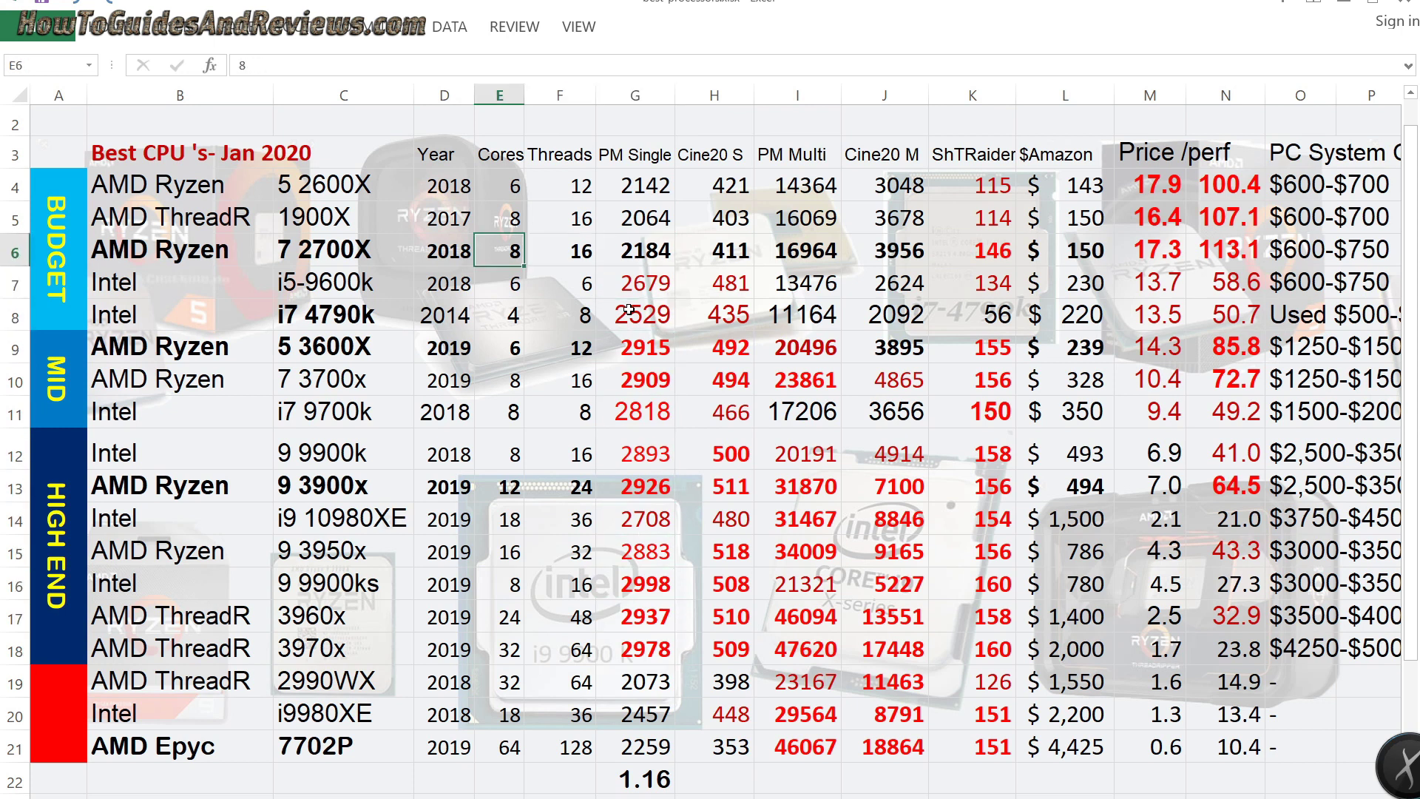
pyautogui.press('Right')
pyautogui.press('Right')
pyautogui.press('Right')
pyautogui.press('Right')
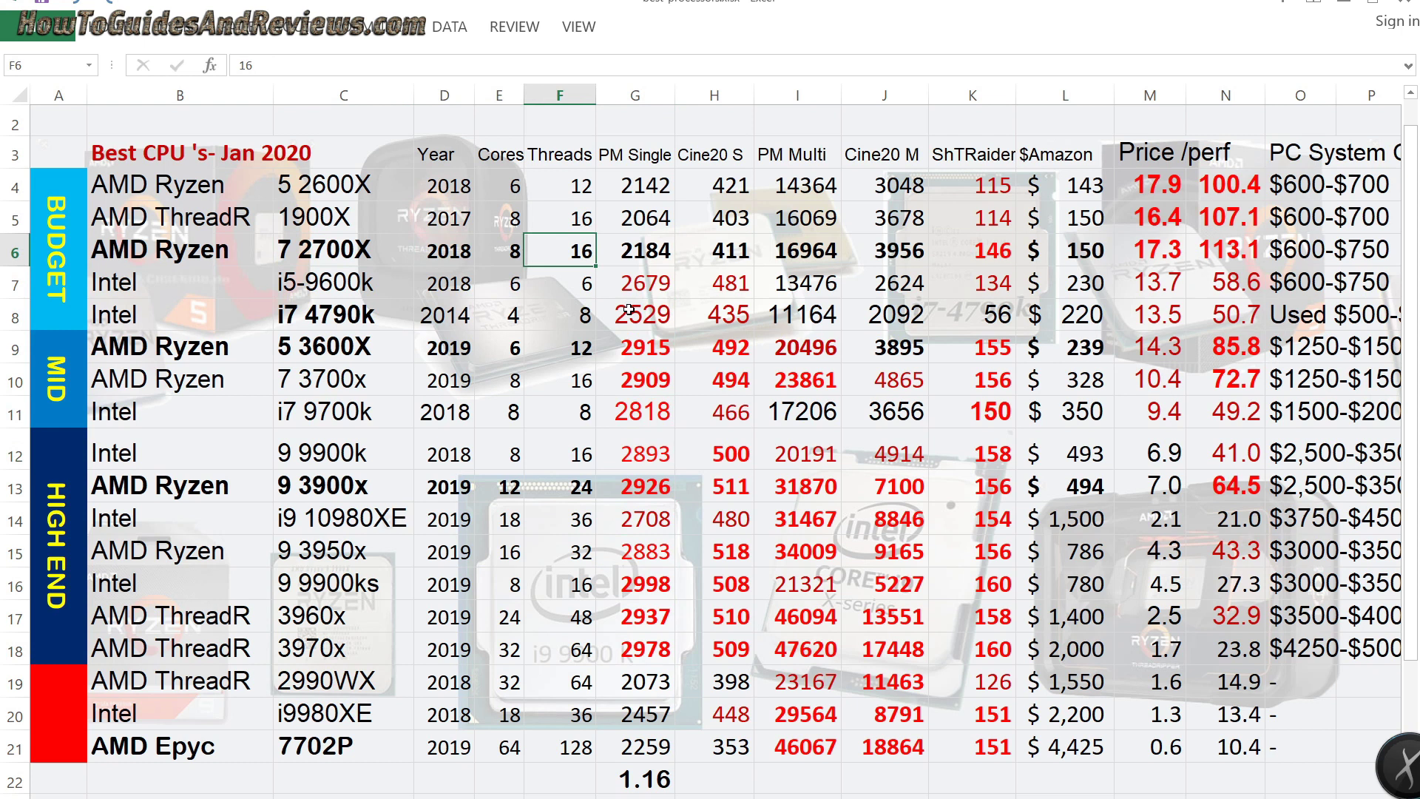
pyautogui.press('Down')
pyautogui.press('Down')
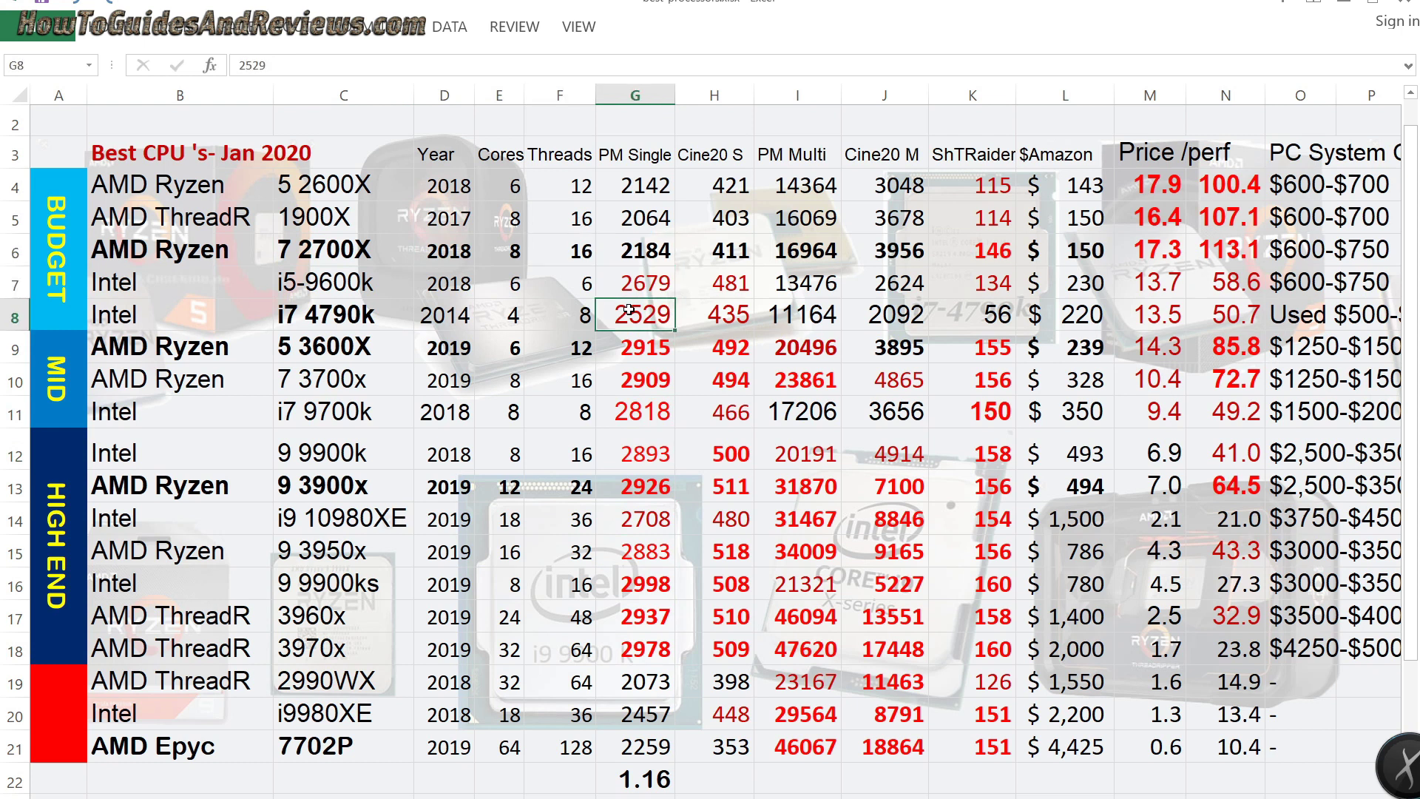
pyautogui.press('Left')
pyautogui.press('Left')
pyautogui.press('Left')
pyautogui.press('Left')
pyautogui.press('Down')
pyautogui.press('Down')
pyautogui.press('Down')
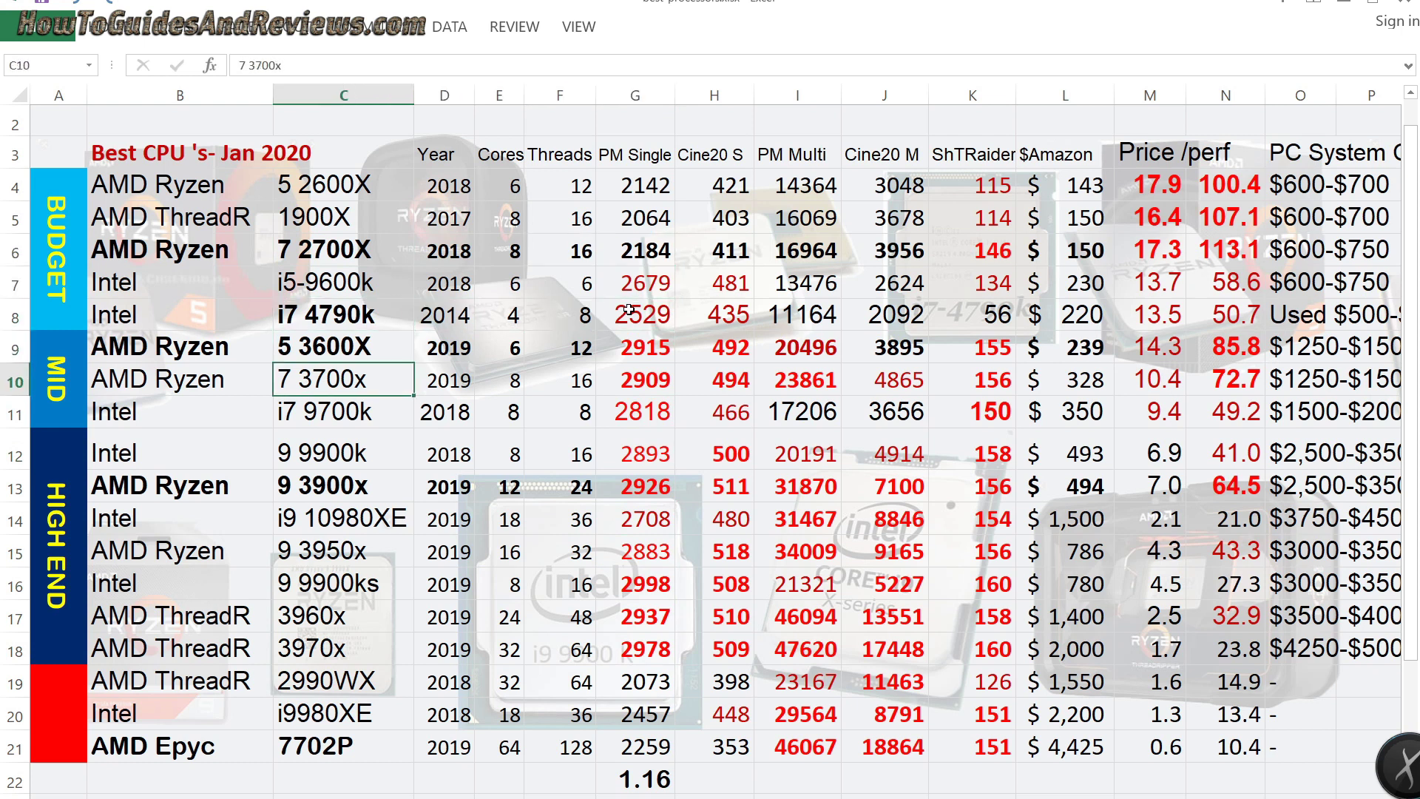
pyautogui.press('Right')
pyautogui.press('Right')
pyautogui.press('Right')
pyautogui.press('Right')
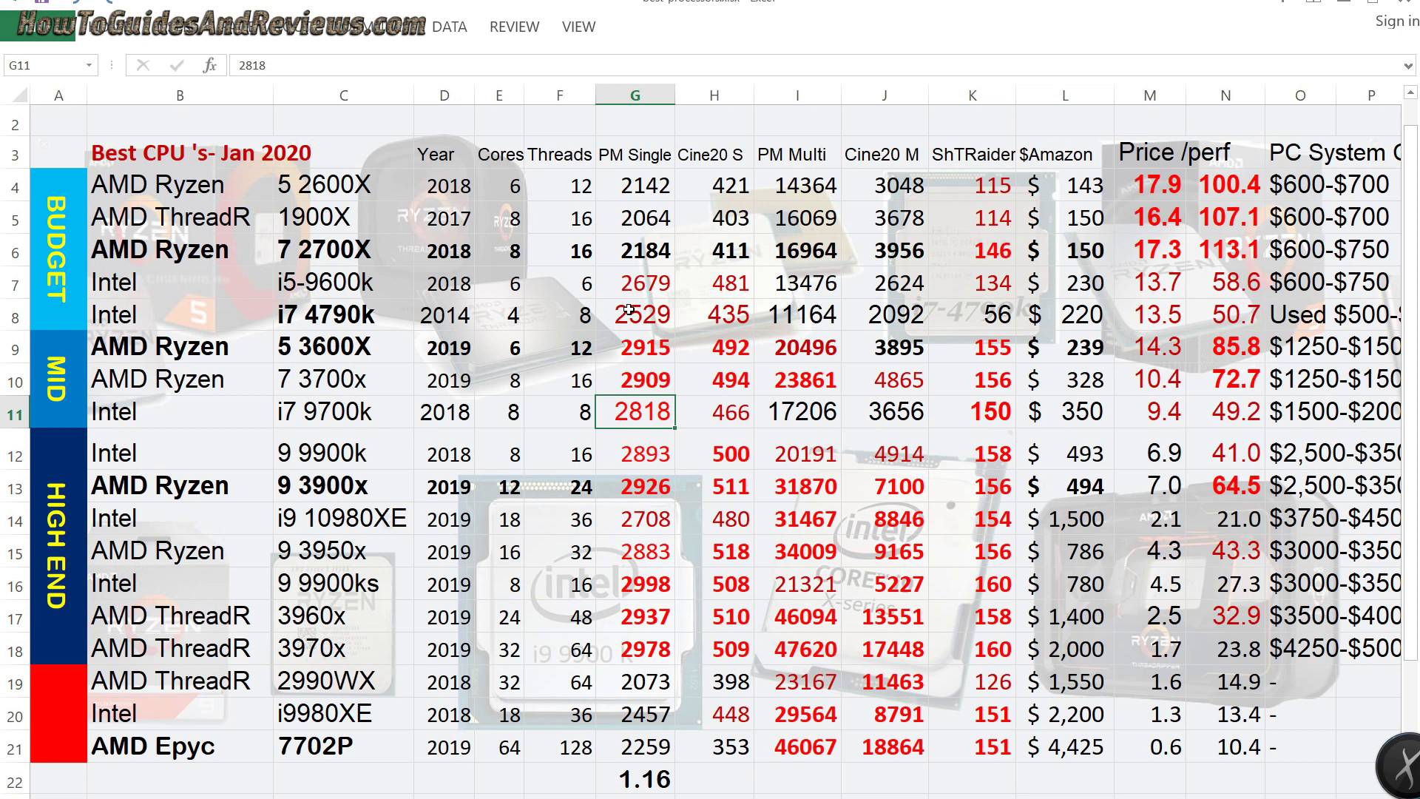
# Step: Review the core counts down to the 3970x and its row 18 scores and threads
pyautogui.press('Left')
pyautogui.press('Left')
pyautogui.press('Down')
pyautogui.press('Down')
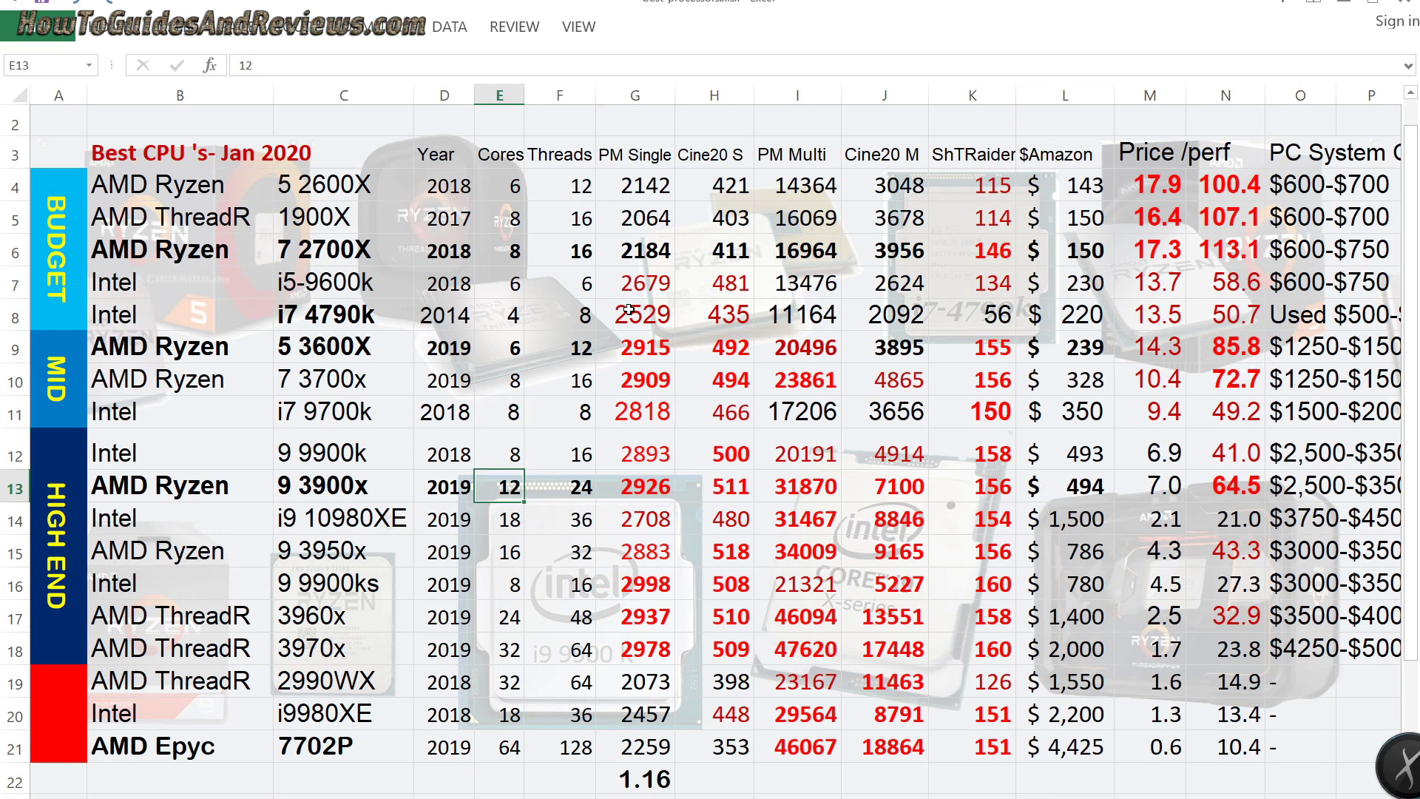
pyautogui.press('Down')
pyautogui.press('Down')
pyautogui.press('Down')
pyautogui.press('Down')
pyautogui.press('Down')
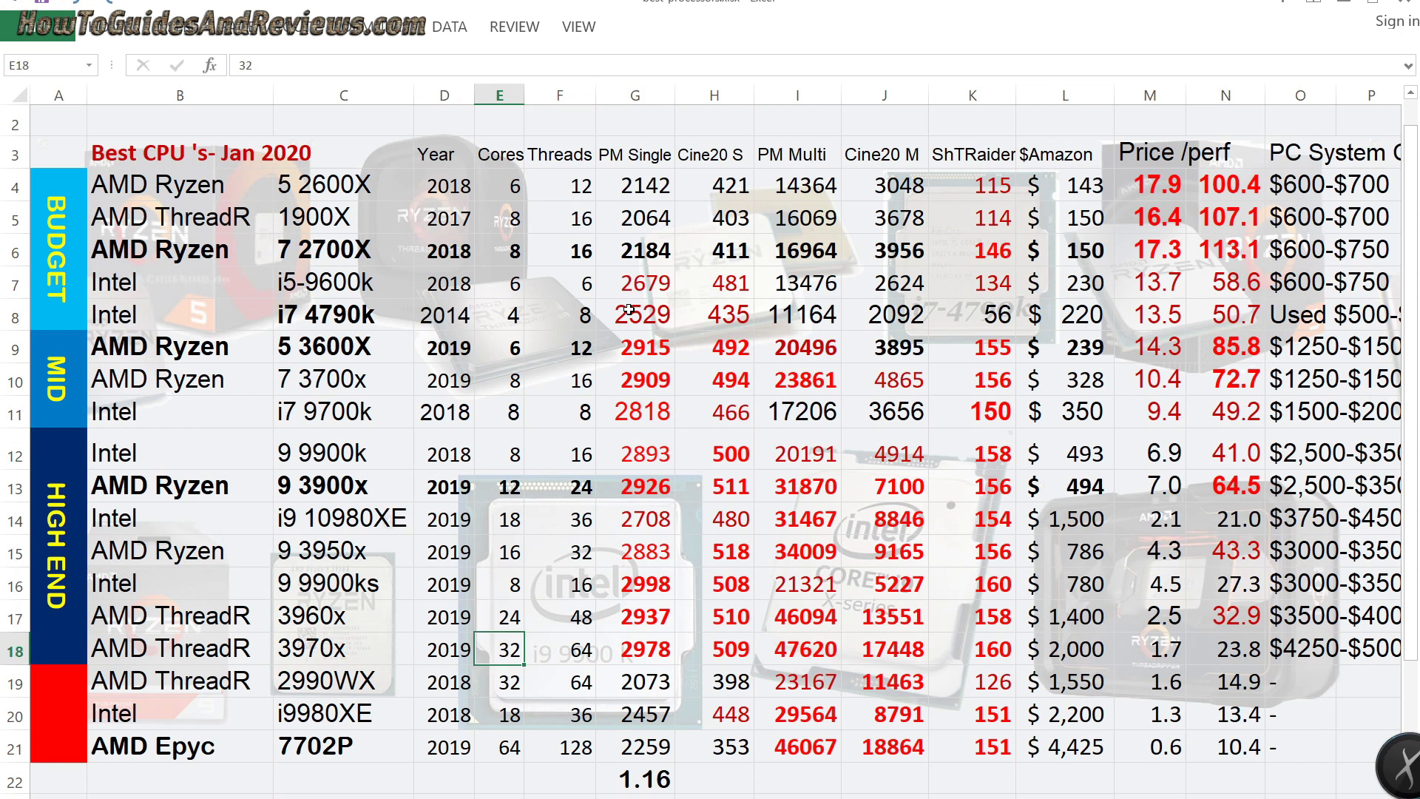
pyautogui.press('Up')
pyautogui.press('Down')
pyautogui.press('Left')
pyautogui.press('Left')
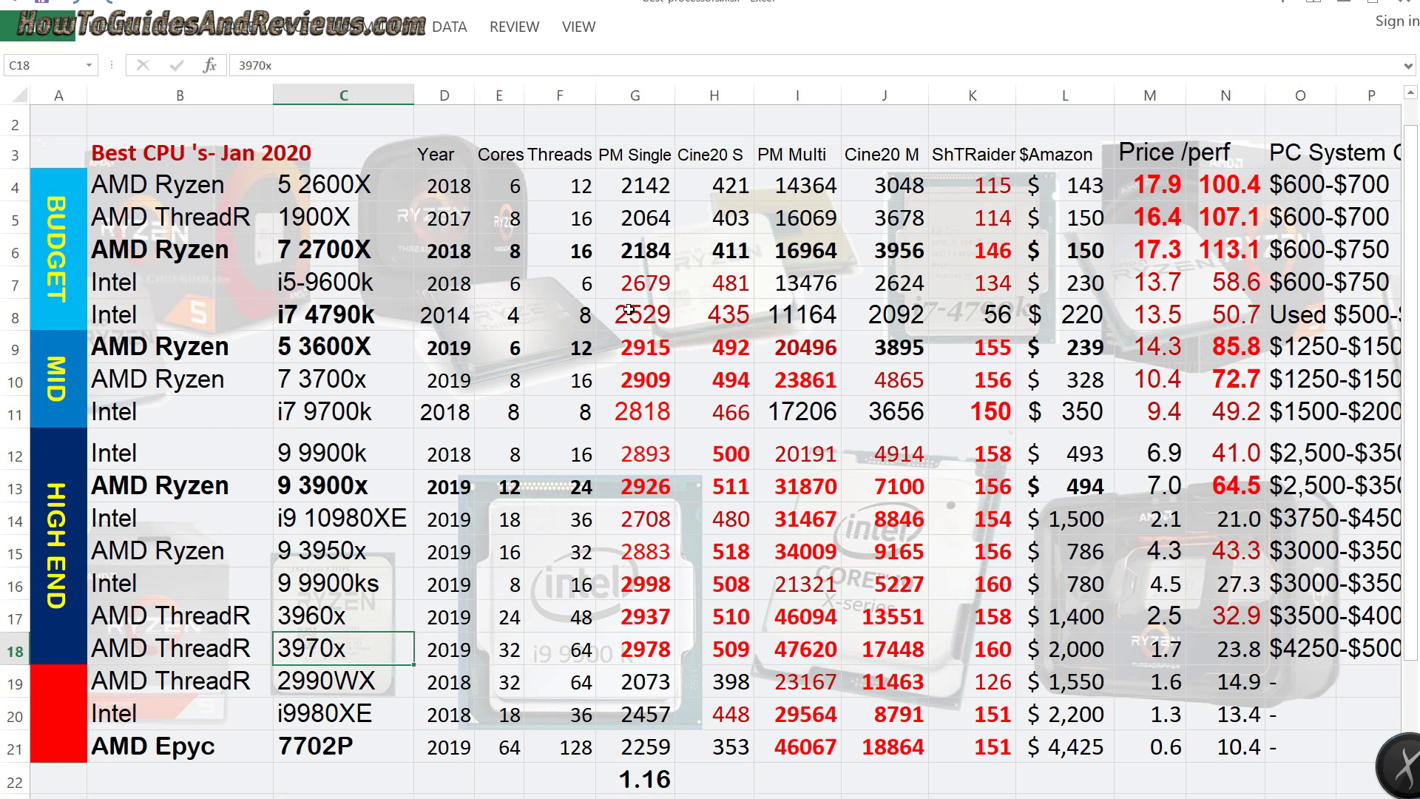
pyautogui.press('Right')
pyautogui.press('Right')
pyautogui.press('Right')
pyautogui.press('Right')
pyautogui.press('Right')
pyautogui.press('Right')
pyautogui.press('Right')
pyautogui.press('Right')
pyautogui.press('Right')
pyautogui.press('Right')
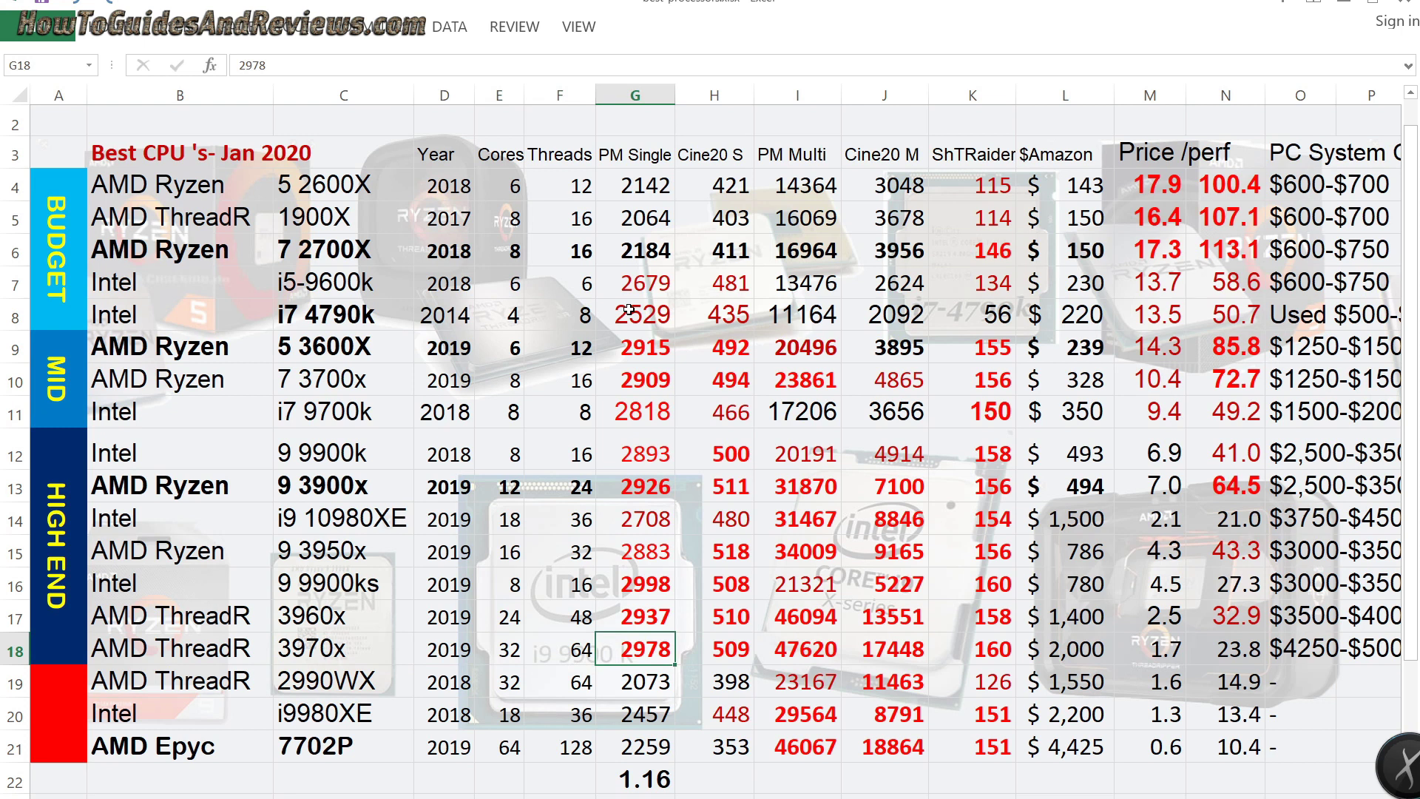
pyautogui.press('Left')
pyautogui.press('Left')
pyautogui.press('Left')
pyautogui.press('Left')
pyautogui.press('Left')
pyautogui.press('Left')
pyautogui.press('Left')
pyautogui.press('Left')
pyautogui.press('Left')
pyautogui.press('Left')
pyautogui.press('Left')
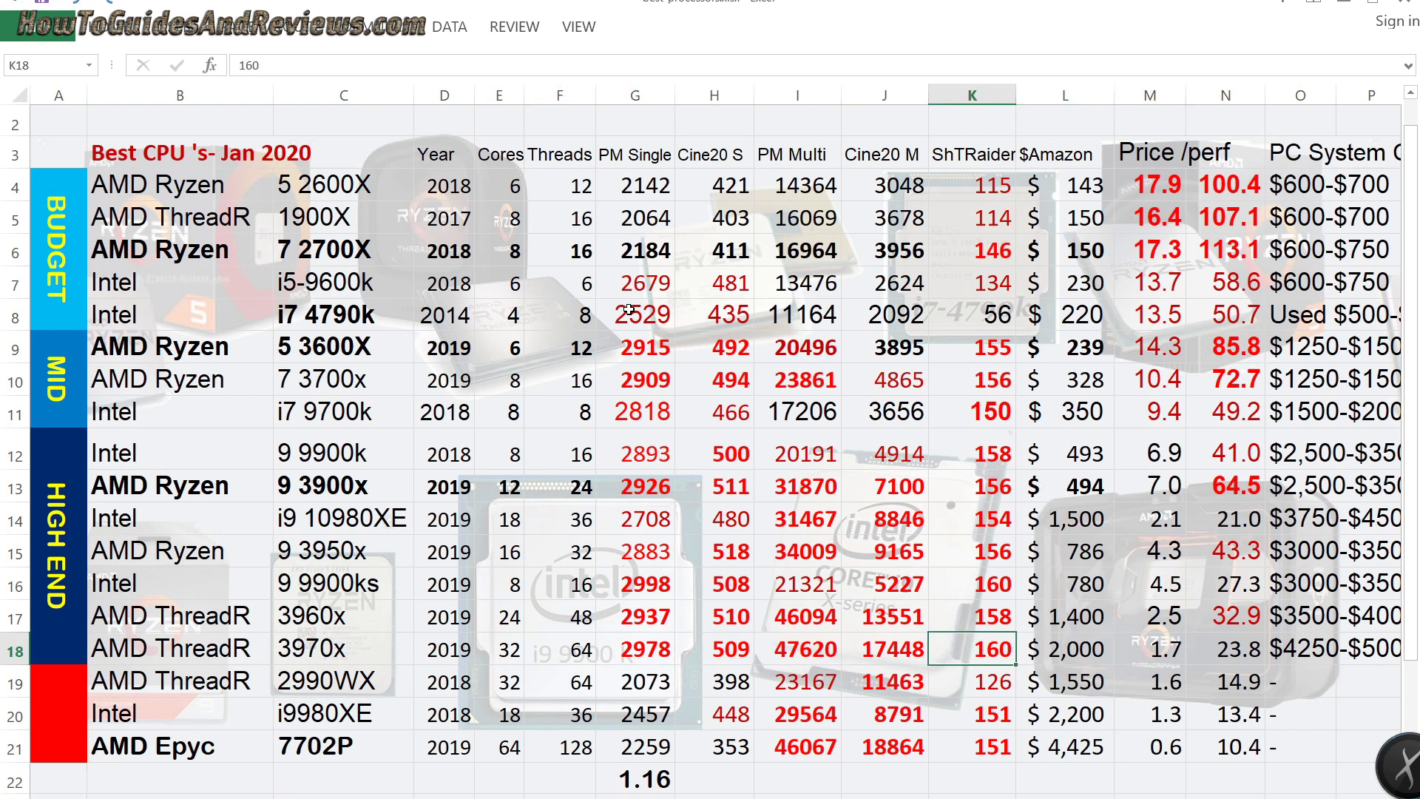
pyautogui.press('Right')
pyautogui.press('Right')
pyautogui.press('Right')
pyautogui.press('Right')
pyautogui.press('Right')
pyautogui.press('Right')
pyautogui.press('Right')
pyautogui.press('Right')
pyautogui.press('Right')
pyautogui.press('Right')
pyautogui.press('Right')
pyautogui.press('Right')
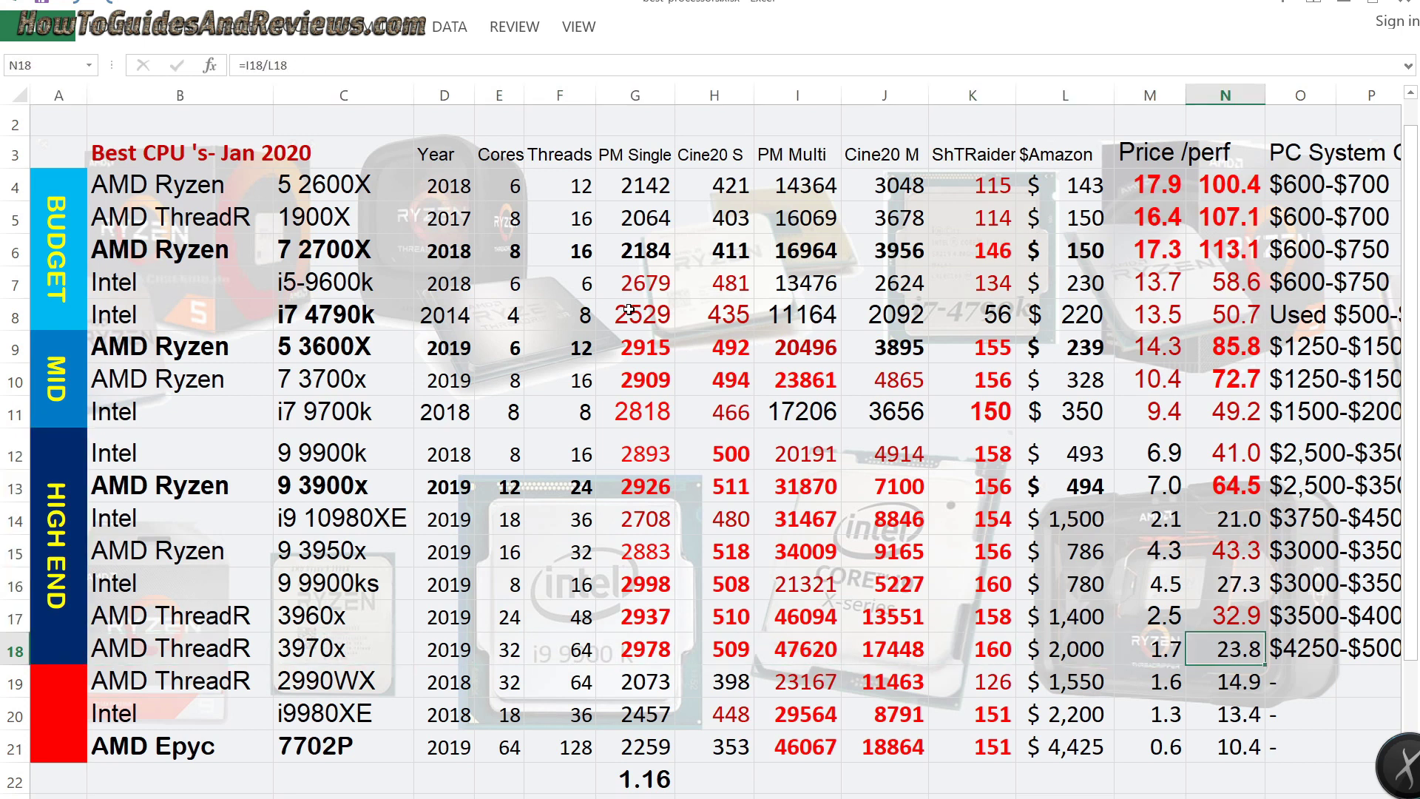
pyautogui.press('Left')
pyautogui.press('Left')
pyautogui.press('Left')
pyautogui.press('Left')
pyautogui.press('Left')
pyautogui.press('Left')
pyautogui.press('Left')
pyautogui.press('Left')
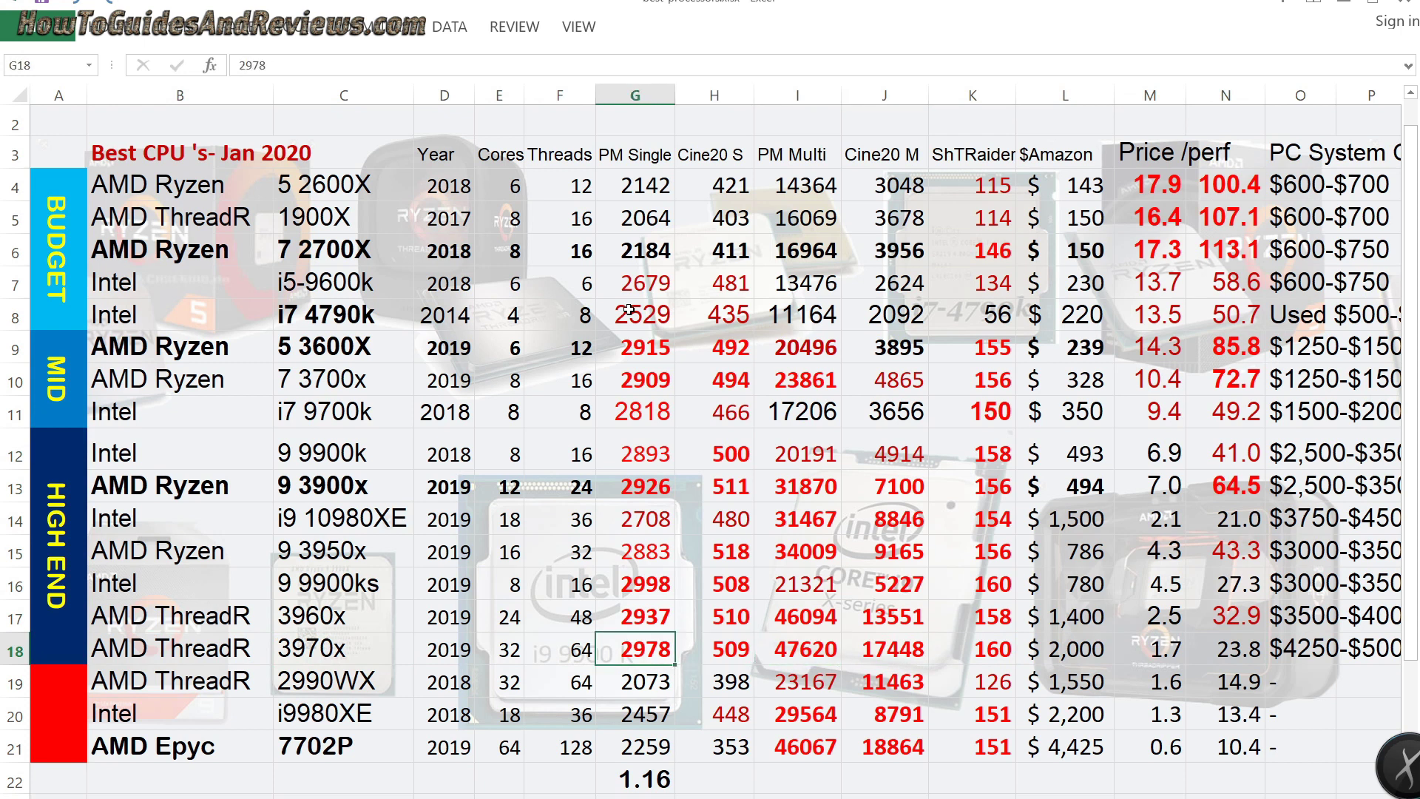
# Step: Check the 9 9900ks and i9 10980XE rows and the 3970x single-thread score
pyautogui.press('Left')
pyautogui.press('Left')
pyautogui.press('Up')
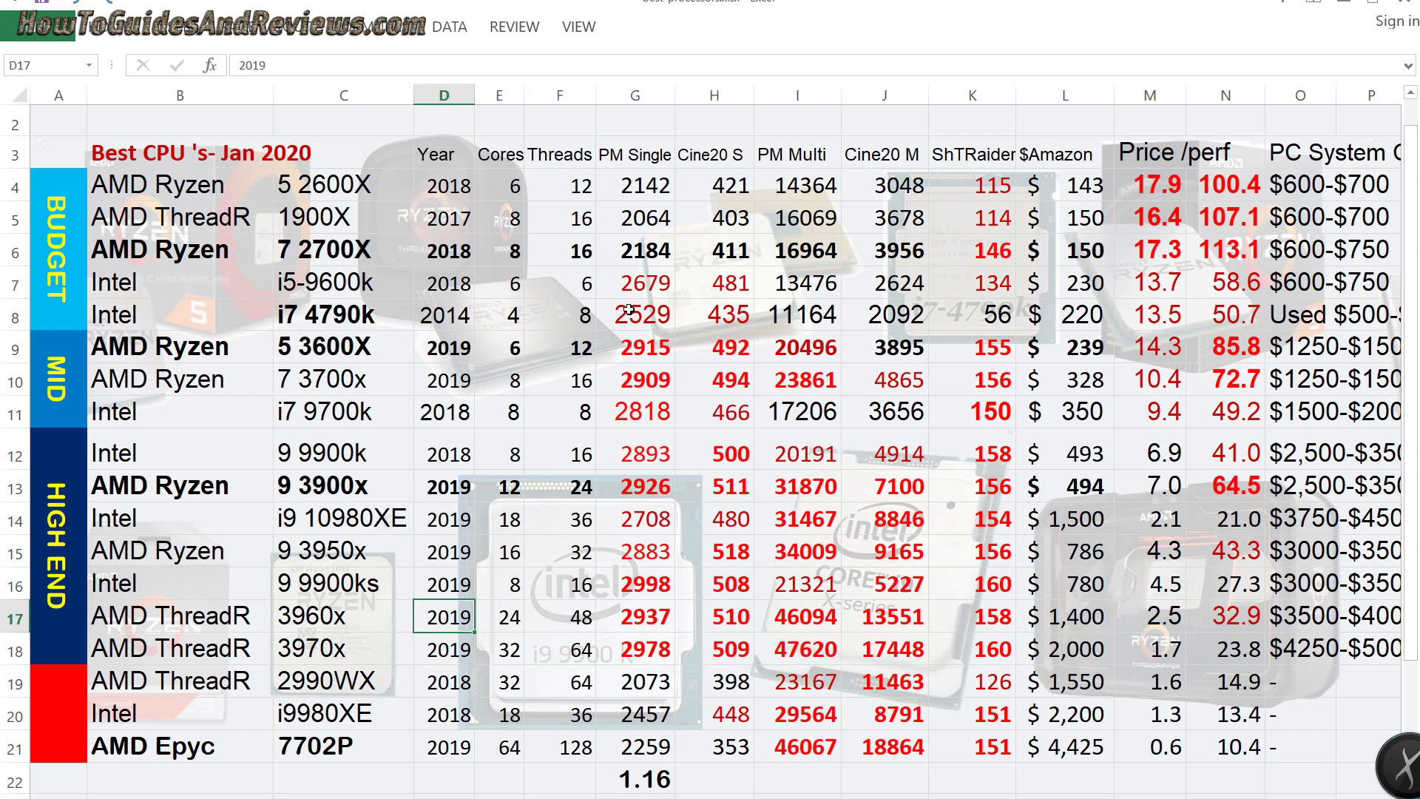
pyautogui.press('Right')
pyautogui.press('Up')
pyautogui.press('Up')
pyautogui.press('Up')
pyautogui.press('Left')
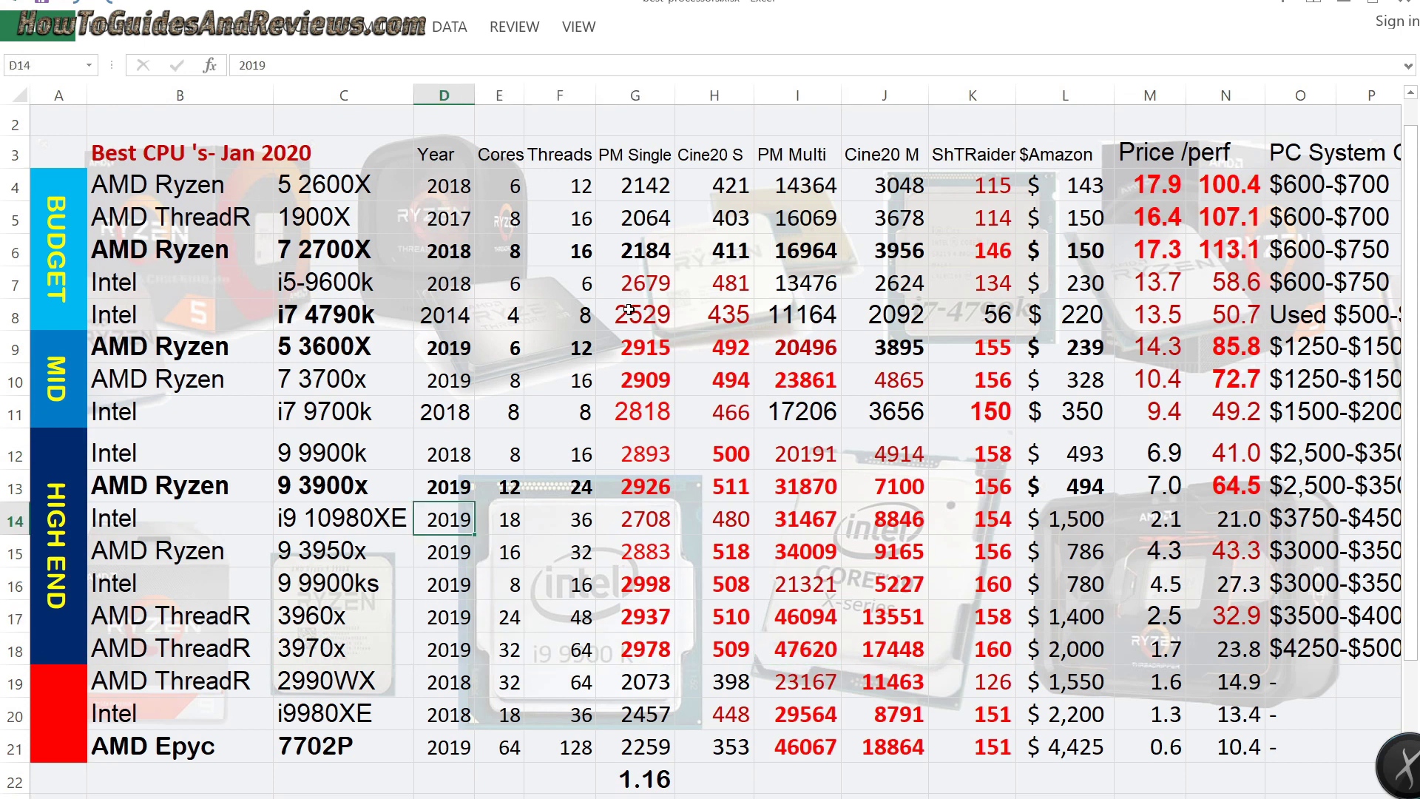
pyautogui.press('Left')
pyautogui.press('Right')
pyautogui.press('Right')
pyautogui.press('Right')
pyautogui.press('Right')
pyautogui.press('Right')
pyautogui.press('Right')
pyautogui.press('Right')
pyautogui.press('Right')
pyautogui.press('Left')
pyautogui.press('Left')
pyautogui.press('Left')
pyautogui.press('Left')
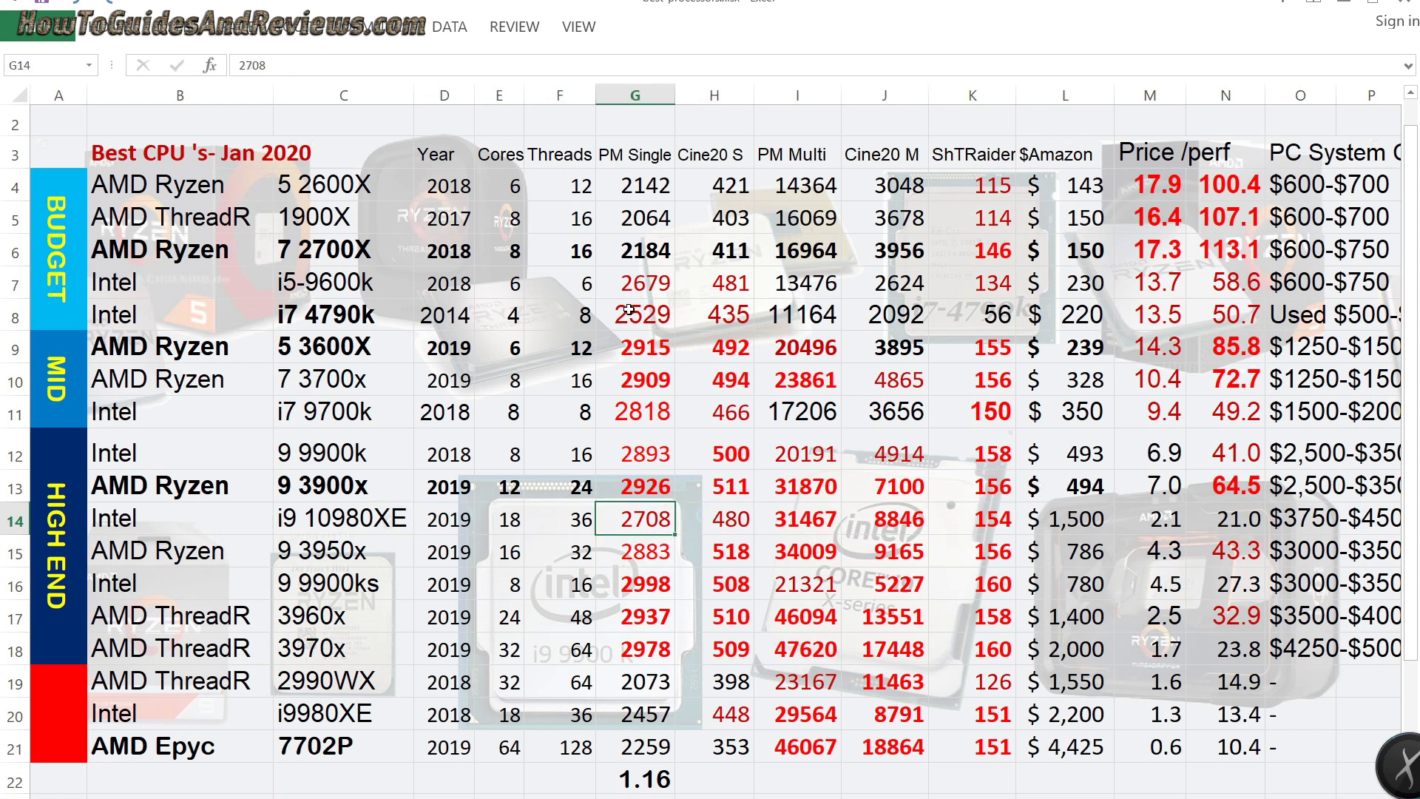
pyautogui.press('Down')
pyautogui.press('Down')
pyautogui.press('Down')
pyautogui.press('Down')
pyautogui.press('Down')
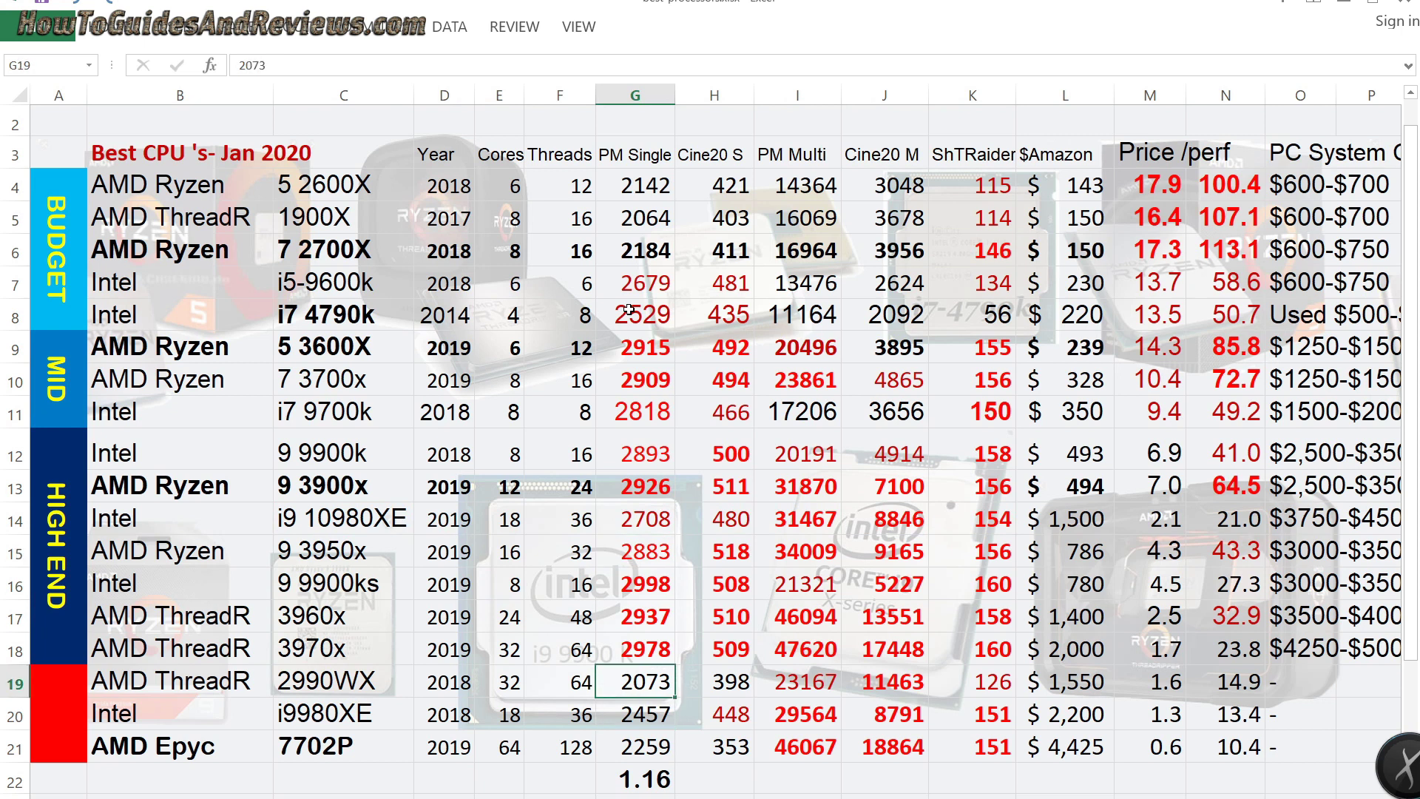
pyautogui.press('Up')
pyautogui.press('Up')
pyautogui.press('Up')
pyautogui.press('Down')
pyautogui.press('Down')
pyautogui.press('Down')
pyautogui.press('Down')
pyautogui.press('Down')
pyautogui.press('Down')
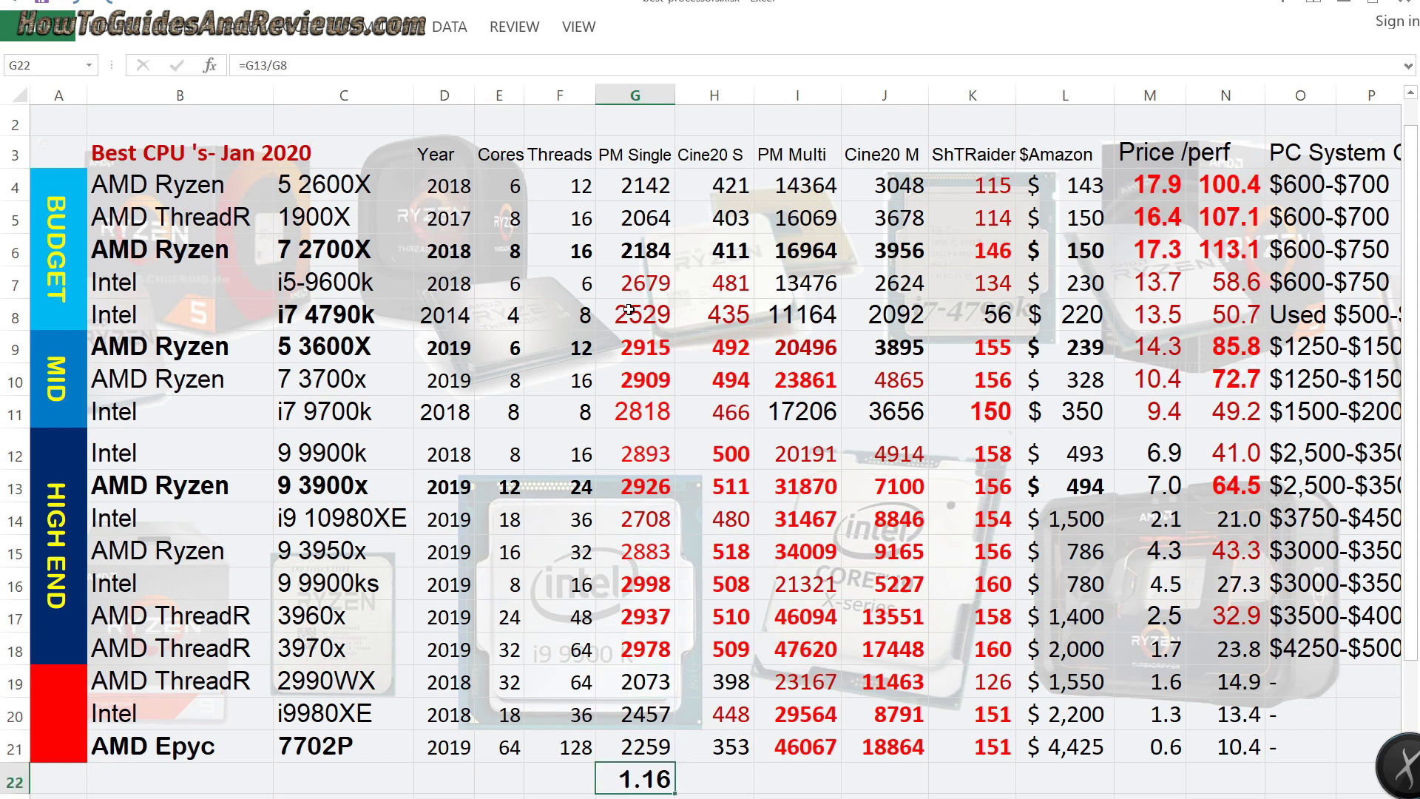
pyautogui.write('=')
pyautogui.press('Up')
pyautogui.press('Up')
pyautogui.press('Up')
pyautogui.press('Up')
pyautogui.press('Up')
pyautogui.press('Up')
pyautogui.press('Up')
pyautogui.press('Up')
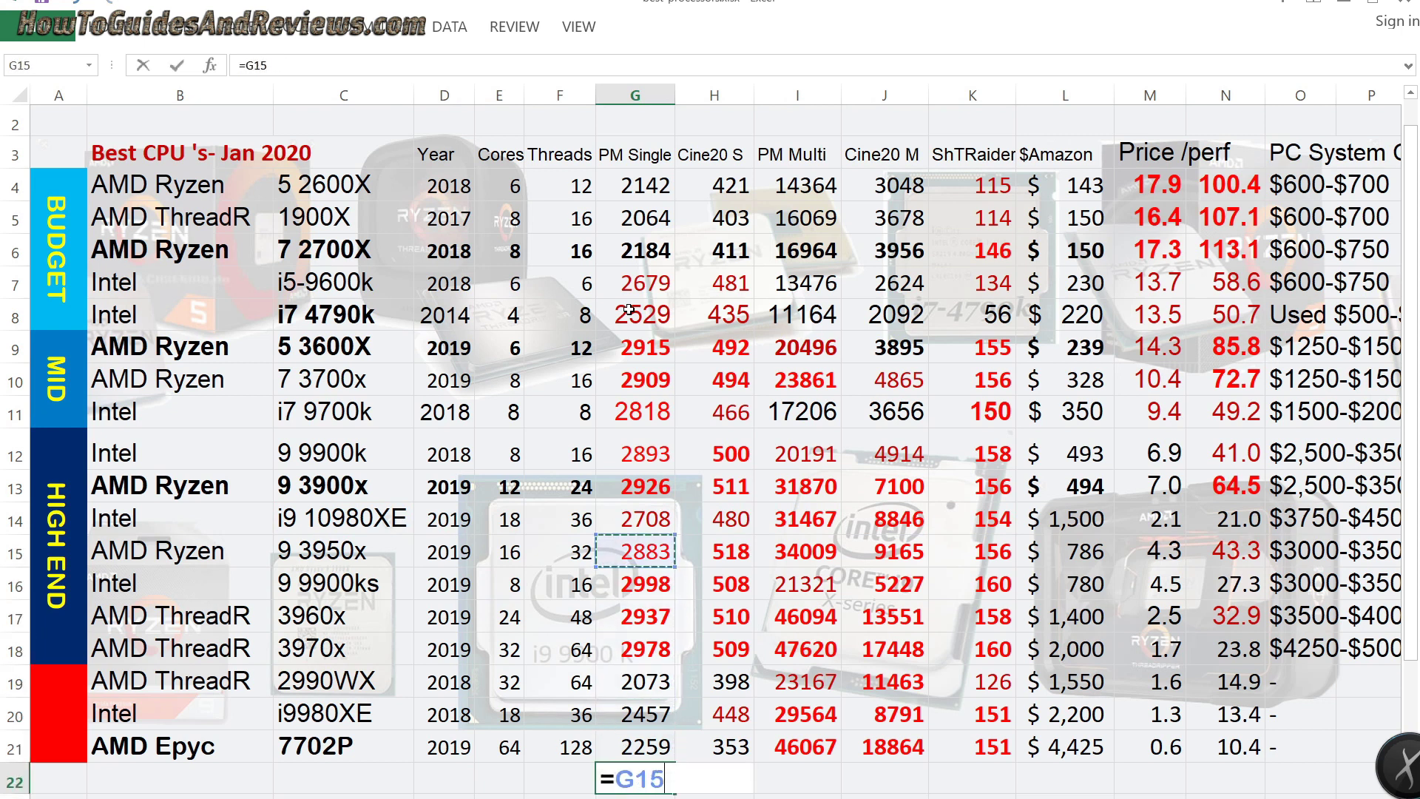
pyautogui.write('/')
pyautogui.press('Up')
pyautogui.press('Up')
pyautogui.press('Up')
pyautogui.press('Up')
pyautogui.press('Up')
pyautogui.press('Up')
pyautogui.press('Up')
pyautogui.press('Up')
pyautogui.press('Up')
pyautogui.press('Up')
pyautogui.press('Up')
pyautogui.press('Up')
pyautogui.press('Up')
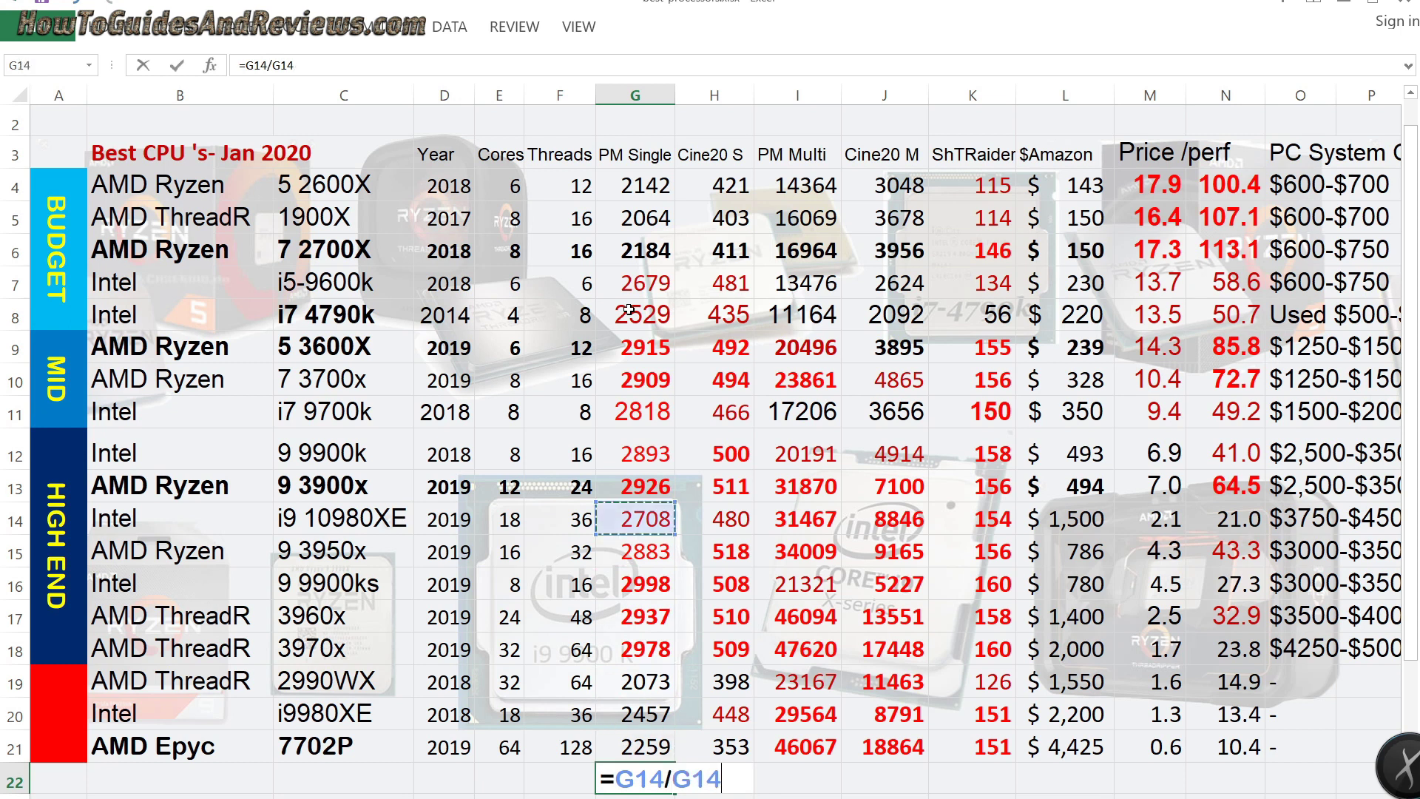
pyautogui.press('Up')
pyautogui.press('Up')
pyautogui.press('Down')
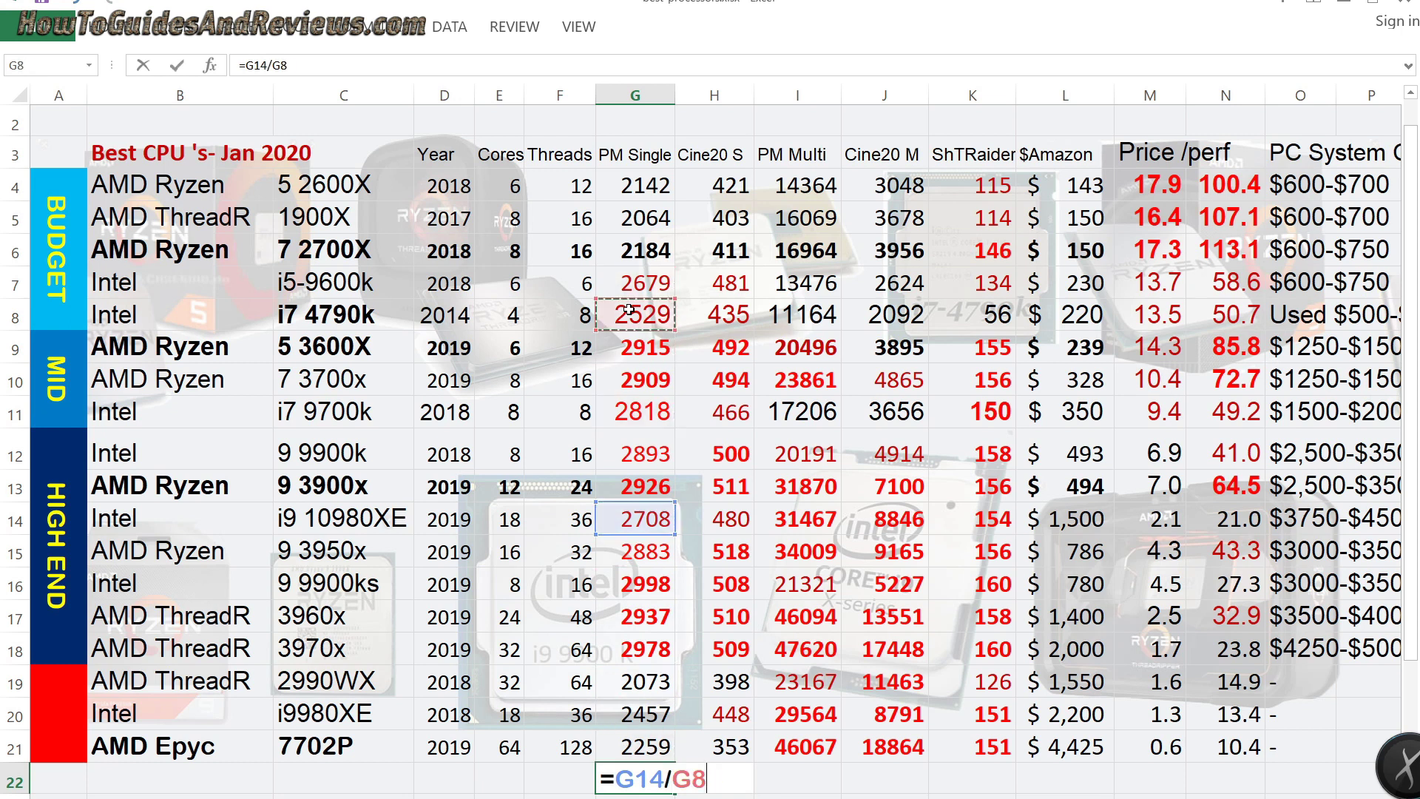
pyautogui.press('Return')
pyautogui.press('Up')
pyautogui.press('Up')
pyautogui.press('Up')
pyautogui.press('Up')
pyautogui.press('Up')
pyautogui.press('Up')
pyautogui.press('Up')
pyautogui.press('Up')
pyautogui.press('Up')
pyautogui.press('Up')
pyautogui.press('Up')
pyautogui.press('Up')
pyautogui.press('Up')
pyautogui.press('Up')
pyautogui.press('Up')
pyautogui.press('Up')
pyautogui.press('Up')
pyautogui.press('Up')
pyautogui.press('Up')
pyautogui.press('Up')
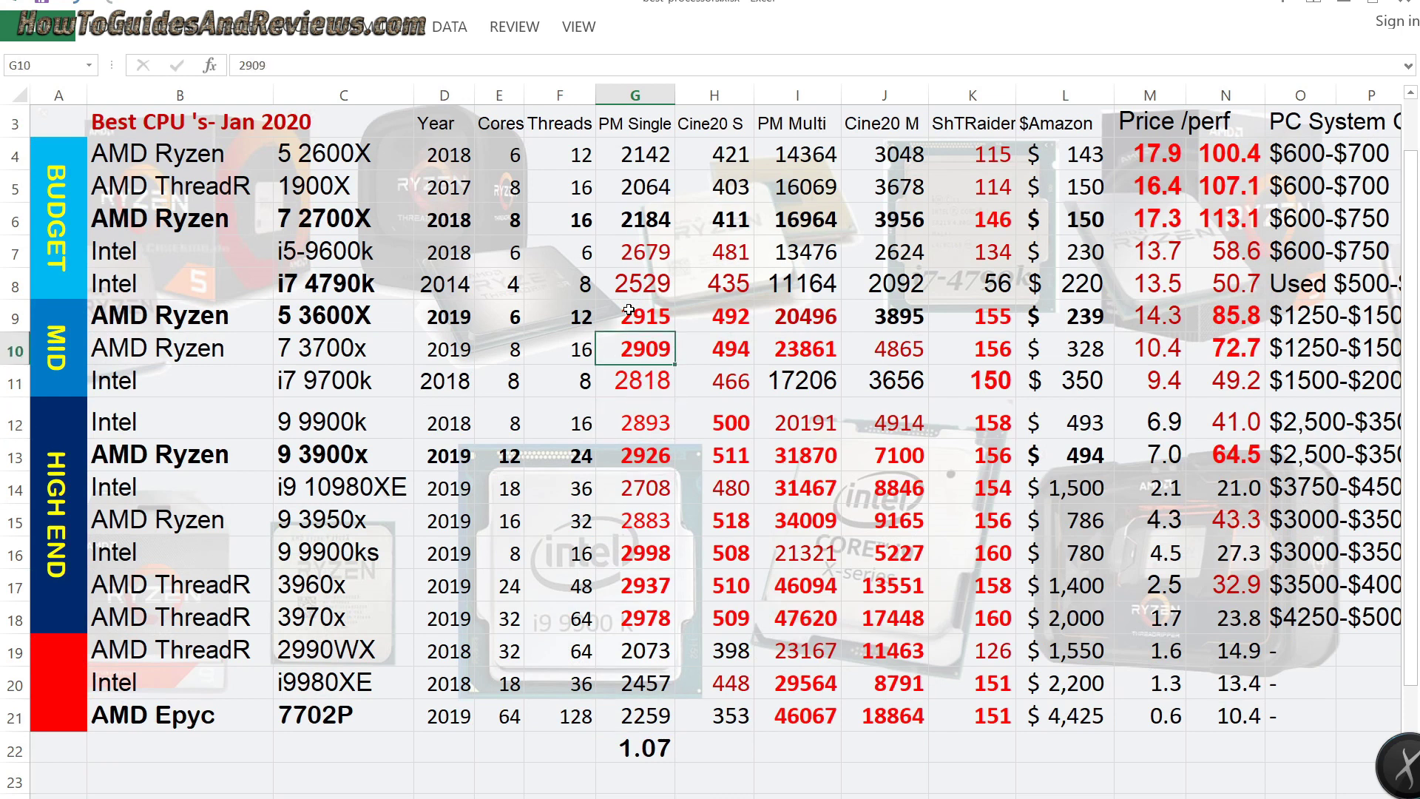
pyautogui.press('Down')
pyautogui.press('Down')
pyautogui.press('Down')
pyautogui.press('Down')
pyautogui.press('Down')
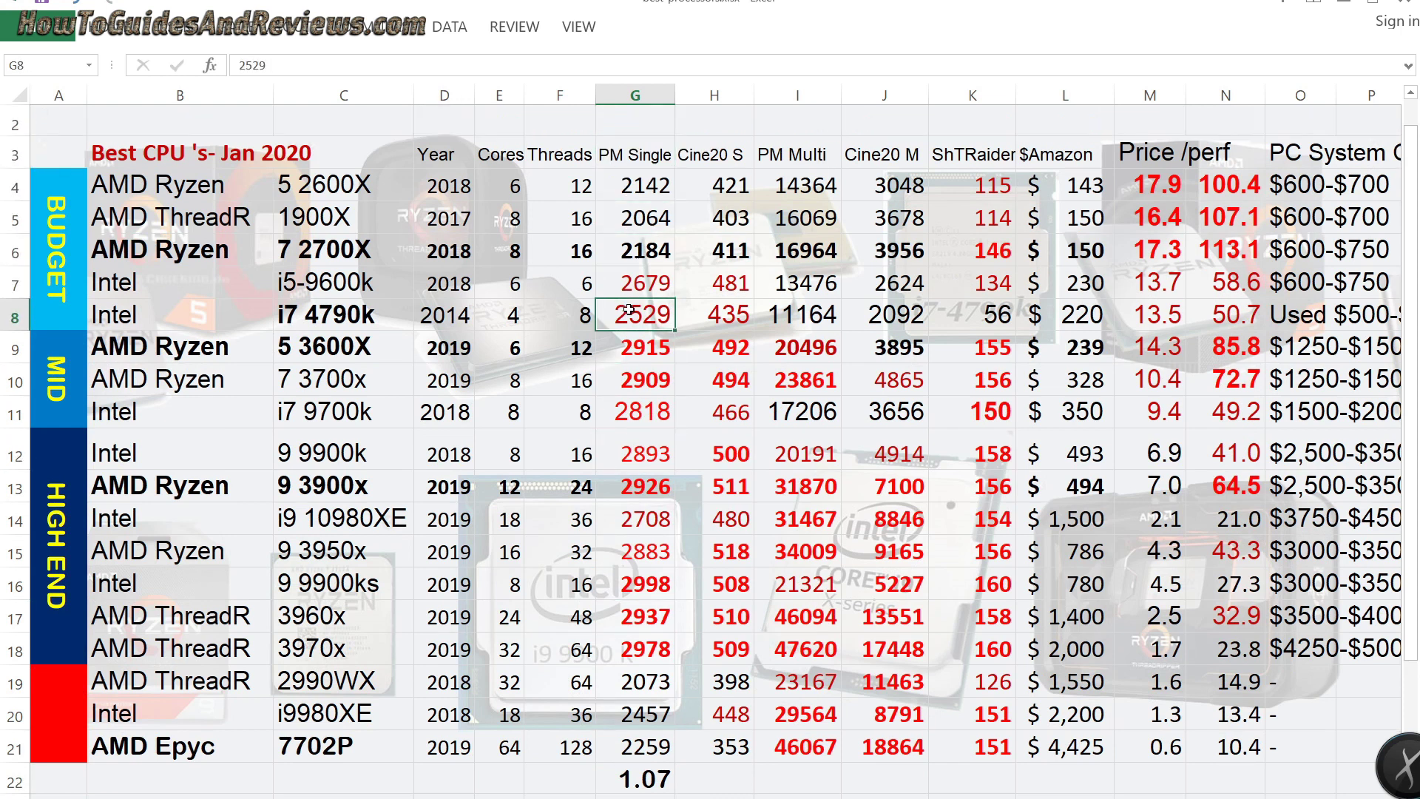
pyautogui.press('Left')
pyautogui.press('Left')
pyautogui.press('Left')
pyautogui.press('Left')
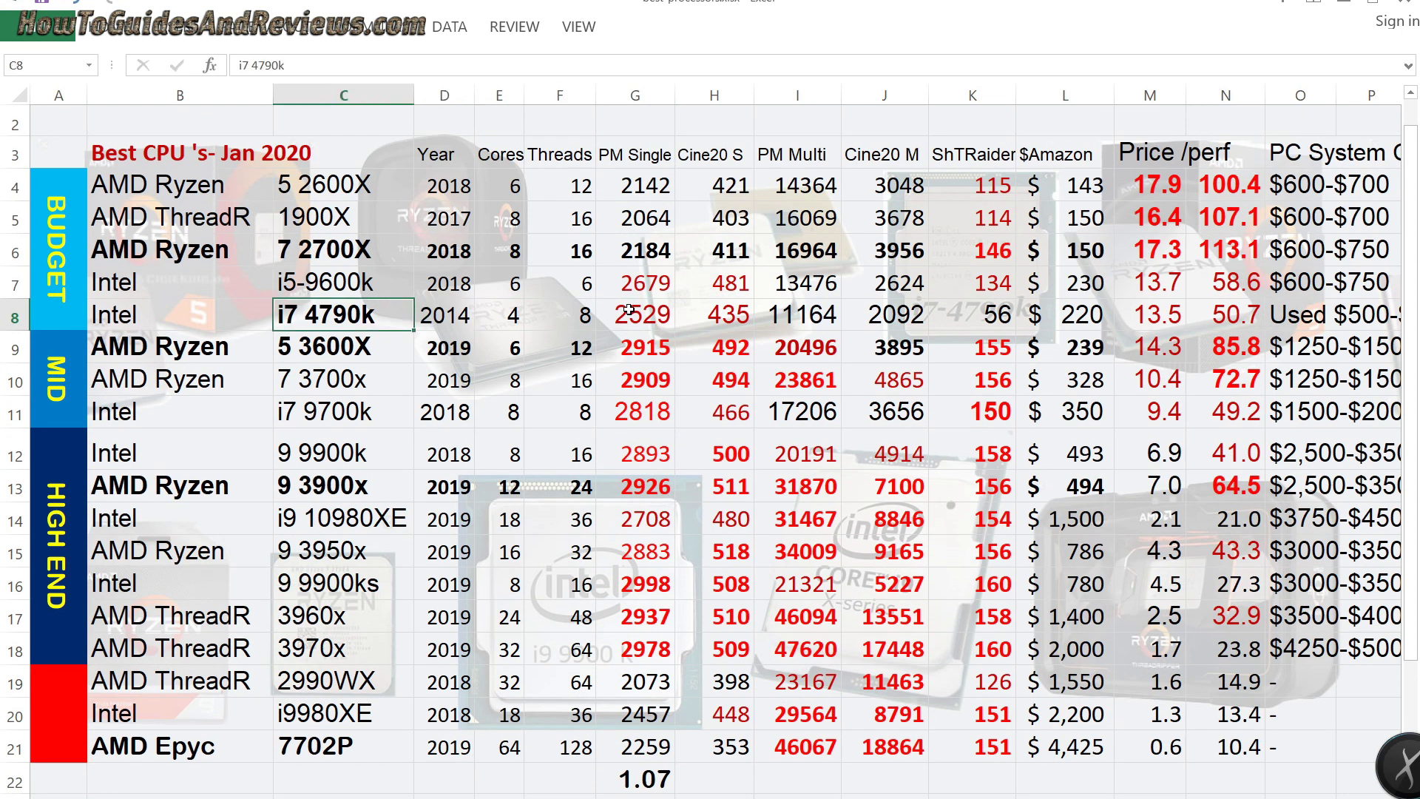
pyautogui.press('Right')
pyautogui.press('Right')
pyautogui.press('Right')
pyautogui.press('Right')
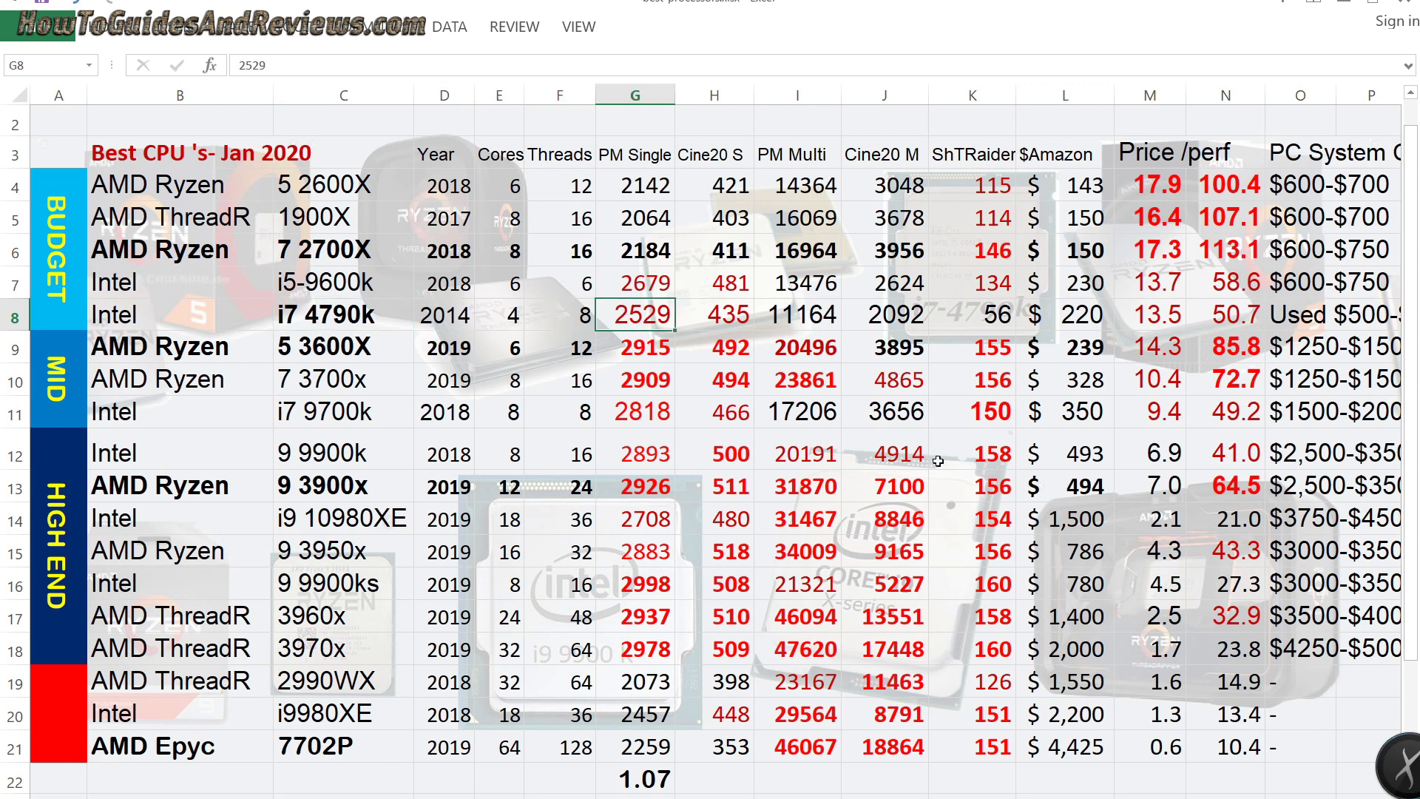
pyautogui.press('Down')
pyautogui.press('Down')
pyautogui.press('Down')
pyautogui.press('Down')
pyautogui.press('Down')
pyautogui.press('Down')
pyautogui.press('Down')
pyautogui.press('Down')
pyautogui.press('Down')
pyautogui.press('Down')
pyautogui.press('Down')
pyautogui.press('Down')
pyautogui.press('Down')
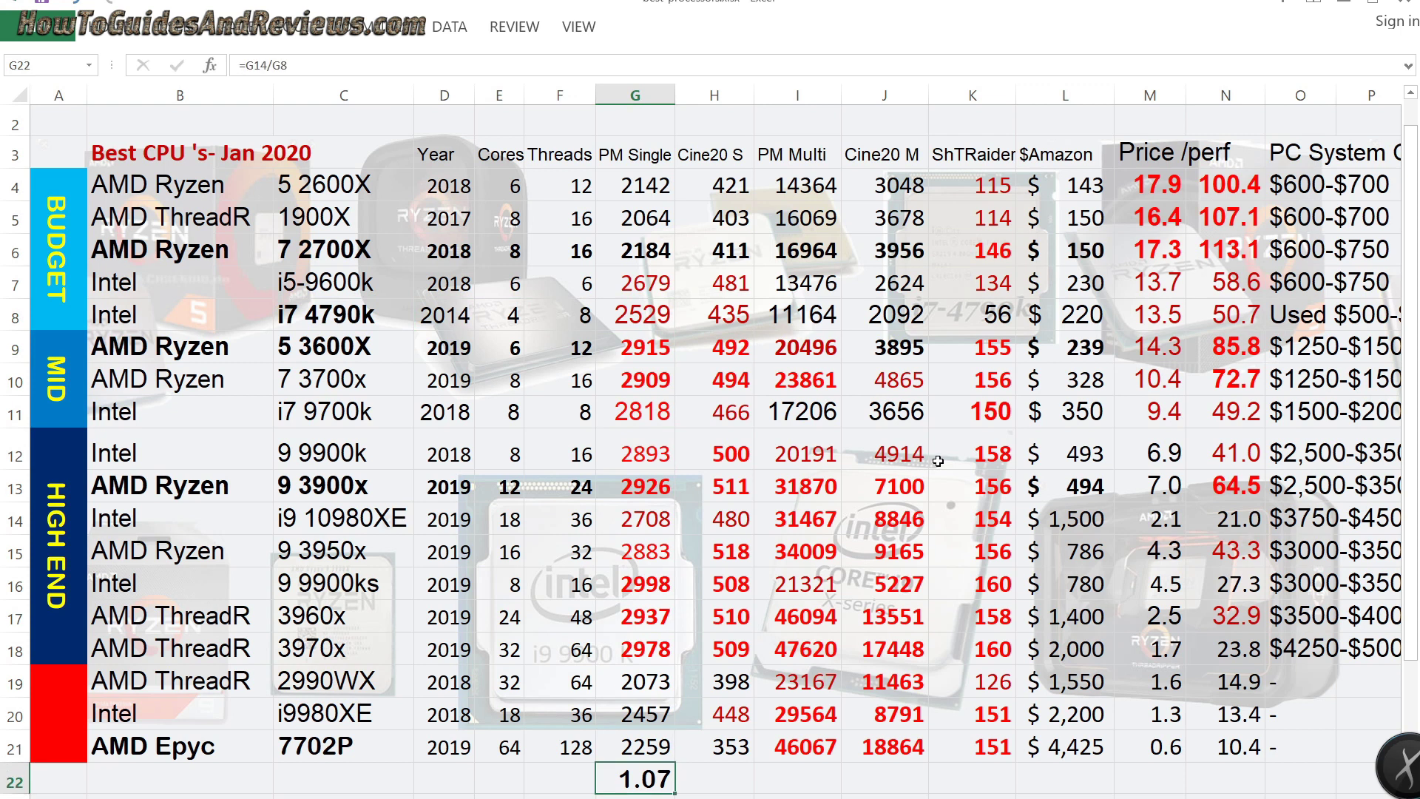
pyautogui.press('Up')
pyautogui.press('Up')
pyautogui.press('Up')
pyautogui.press('Up')
pyautogui.press('Up')
pyautogui.press('Up')
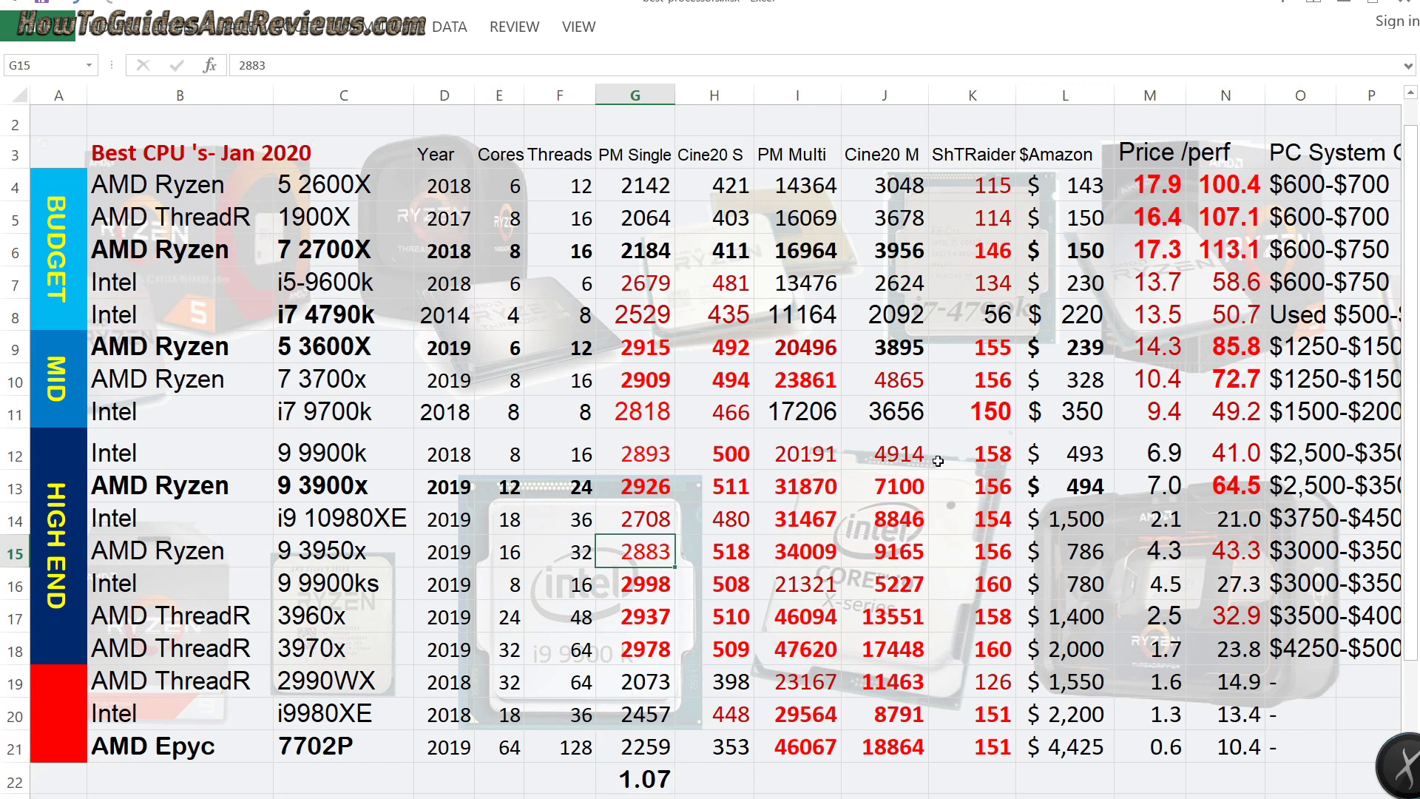
pyautogui.press('Up')
pyautogui.press('Up')
pyautogui.press('Up')
pyautogui.press('Down')
pyautogui.press('Down')
pyautogui.press('Right')
pyautogui.press('Right')
pyautogui.press('Right')
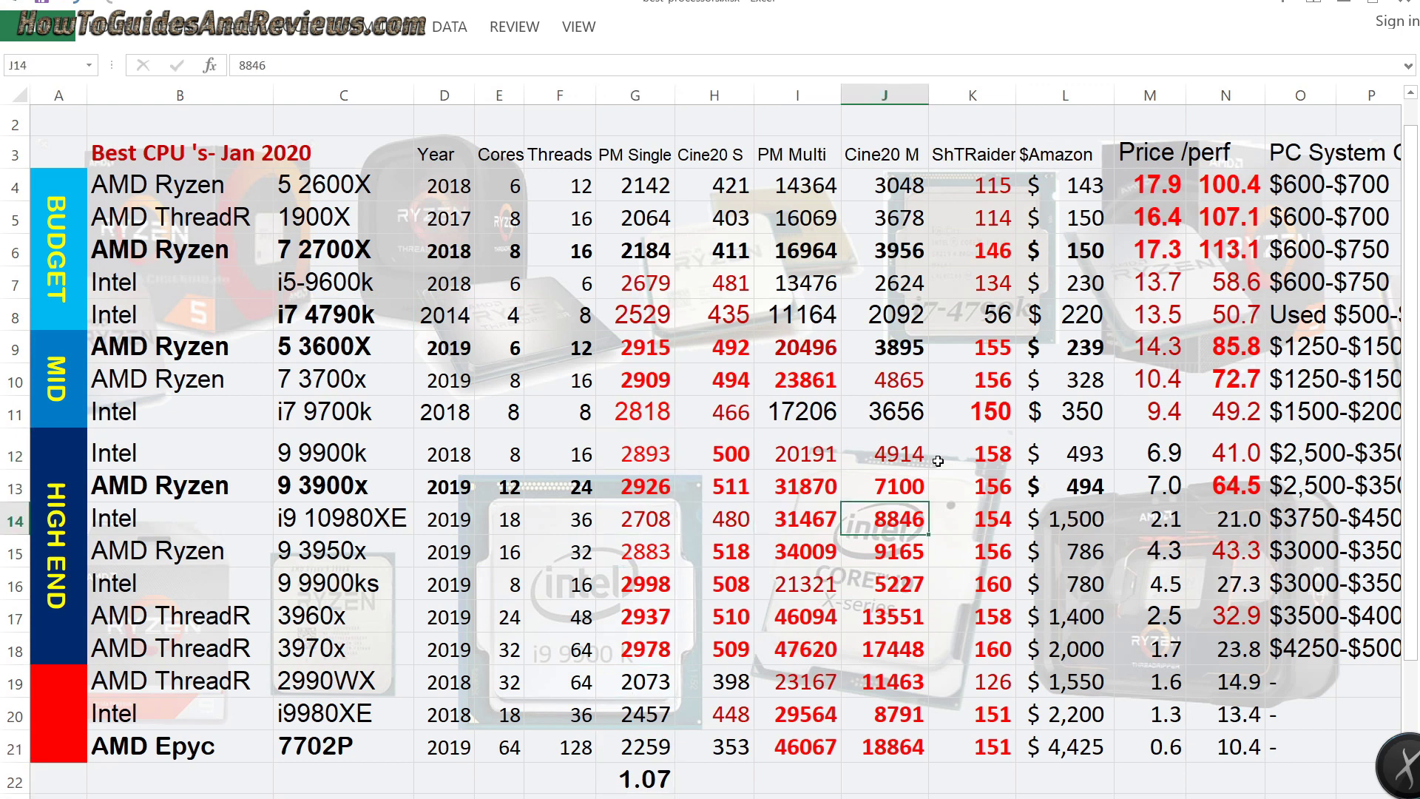
pyautogui.press('Right')
pyautogui.press('Right')
pyautogui.press('Right')
pyautogui.press('Left')
pyautogui.press('Left')
pyautogui.press('Left')
pyautogui.press('Left')
pyautogui.press('Left')
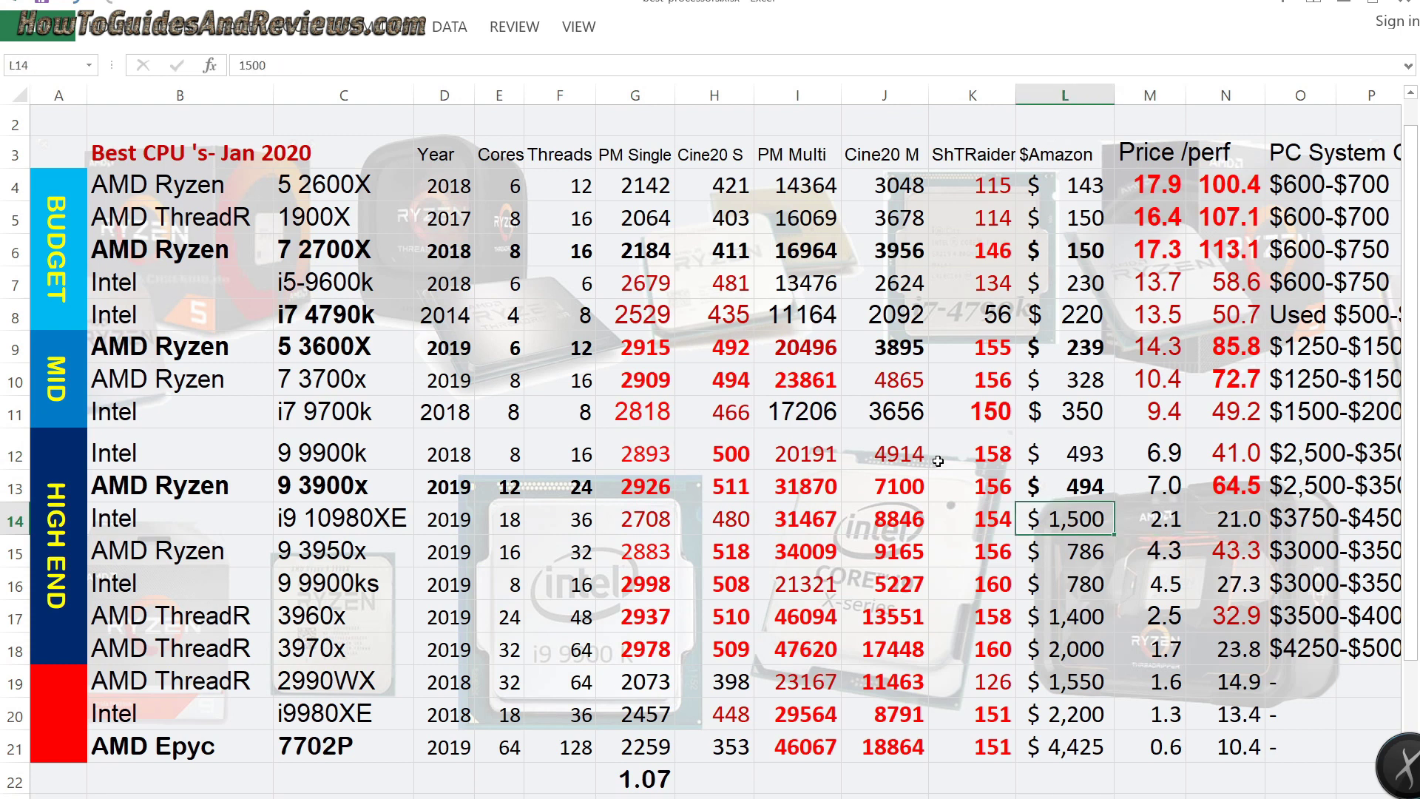
pyautogui.press('Left')
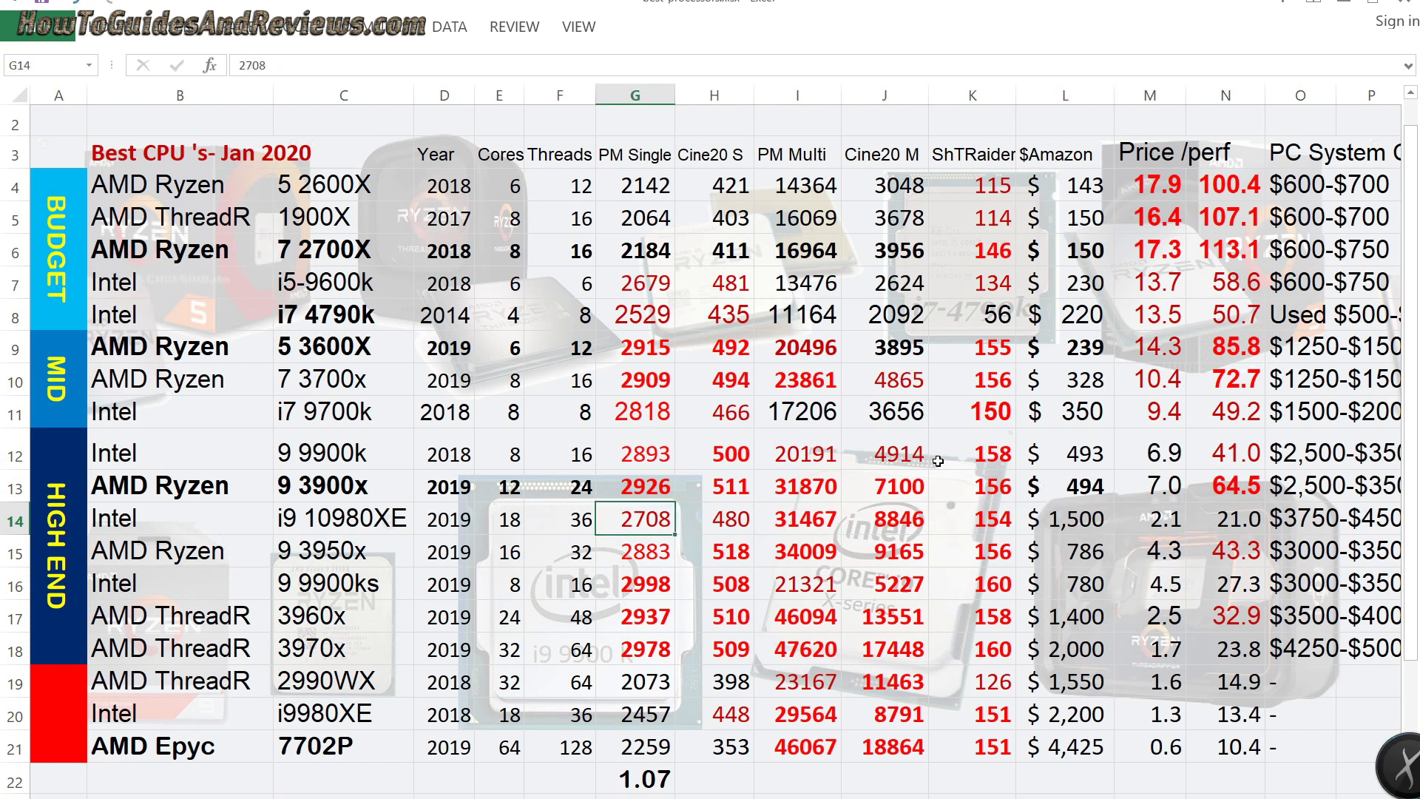
pyautogui.press('Right')
pyautogui.press('Up')
pyautogui.press('Left')
pyautogui.press('Left')
pyautogui.press('Left')
pyautogui.press('Left')
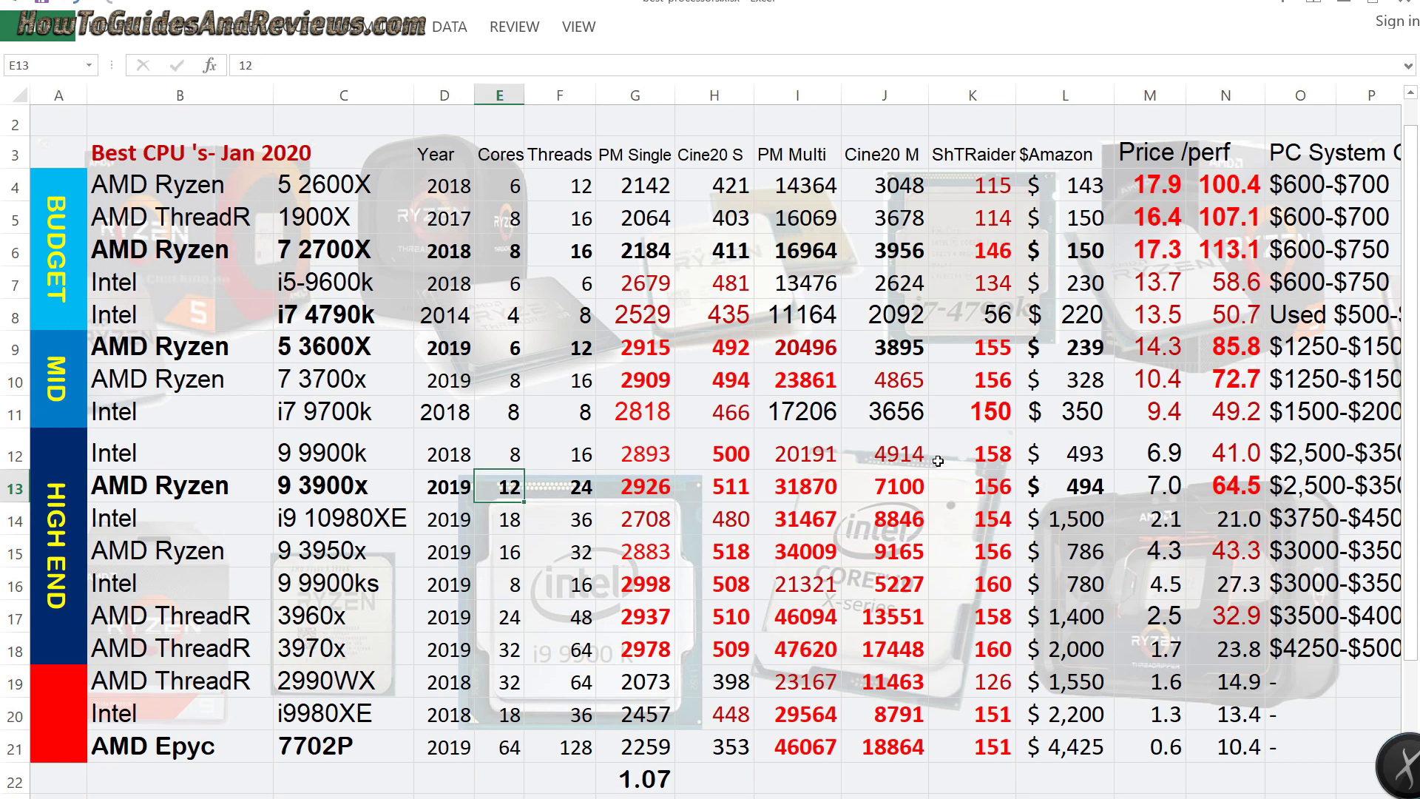
pyautogui.press('Up')
pyautogui.press('Up')
pyautogui.press('Up')
pyautogui.press('Up')
pyautogui.press('Up')
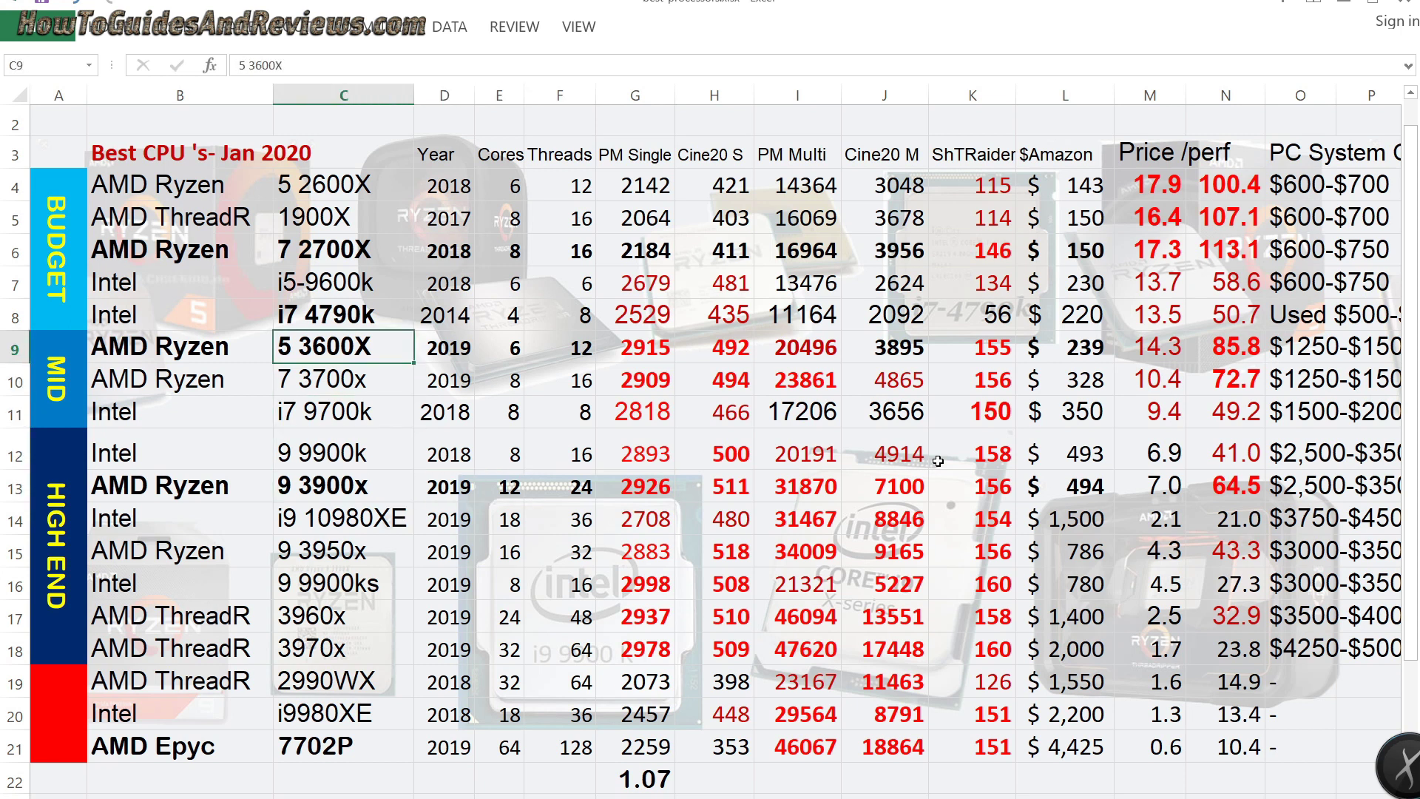
pyautogui.press('Right')
pyautogui.press('Right')
pyautogui.press('Right')
pyautogui.press('Right')
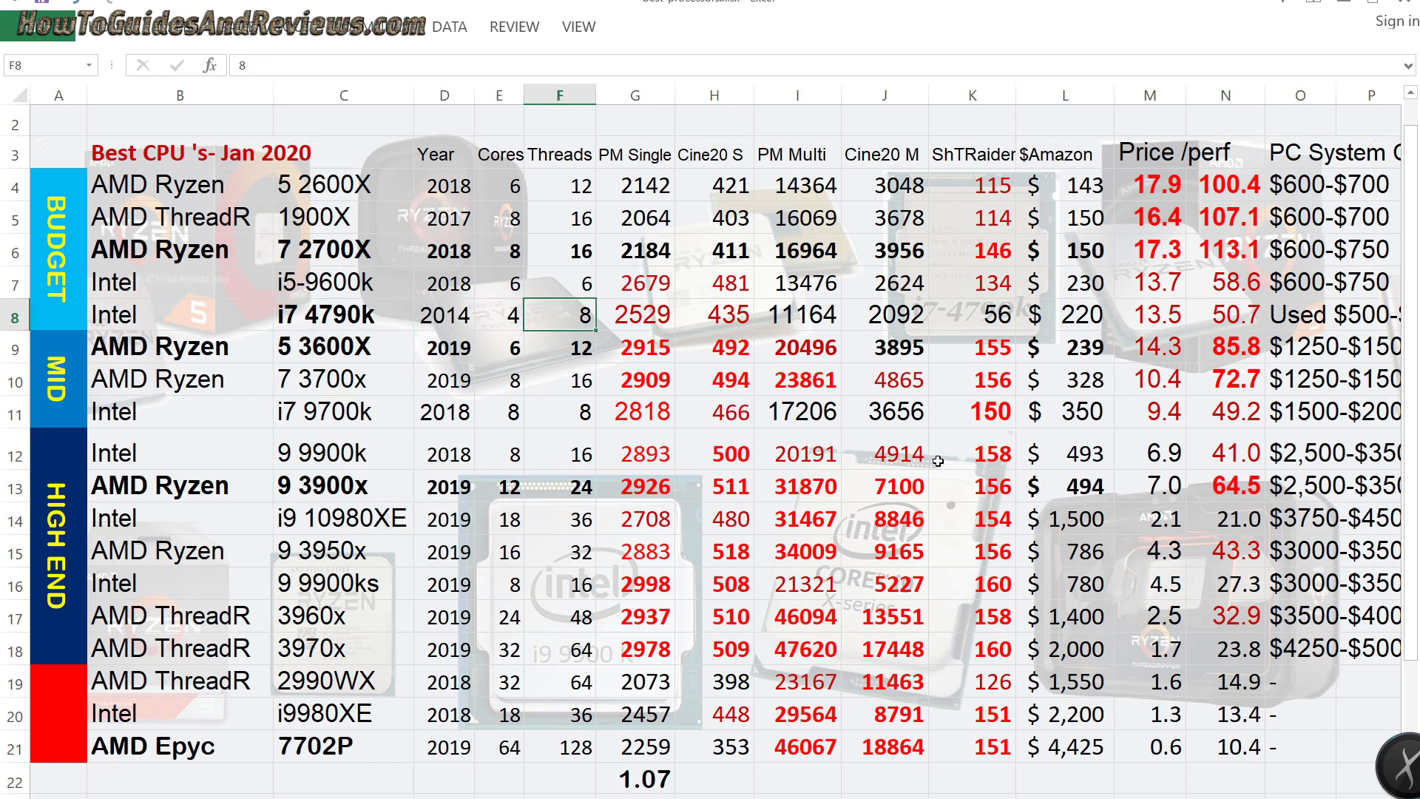
pyautogui.press('Down')
pyautogui.press('Down')
pyautogui.press('Down')
pyautogui.press('Down')
pyautogui.press('Down')
pyautogui.press('Down')
pyautogui.press('Down')
pyautogui.press('Up')
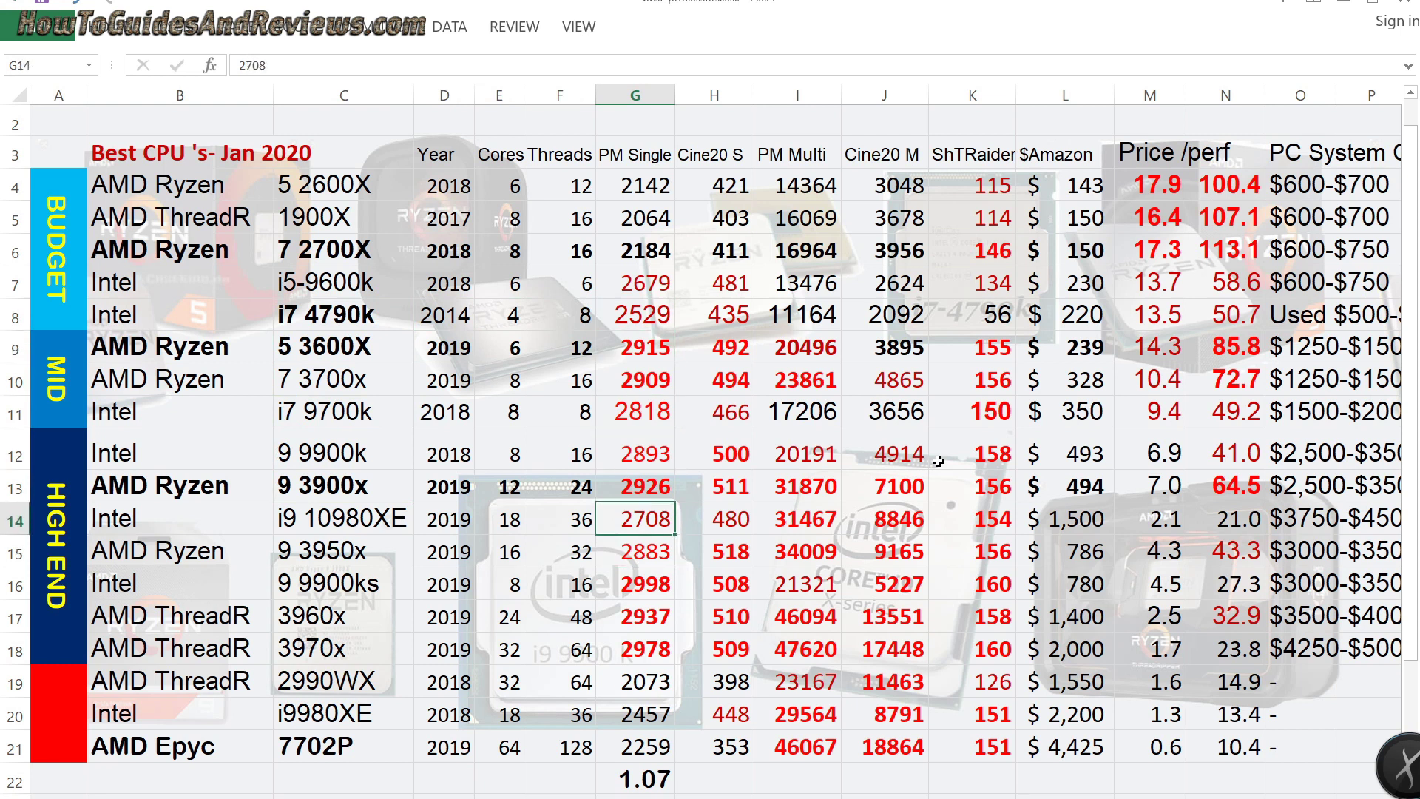
pyautogui.press('Up')
pyautogui.press('Right')
pyautogui.press('Right')
pyautogui.press('Right')
pyautogui.press('Right')
pyautogui.press('Right')
pyautogui.press('Right')
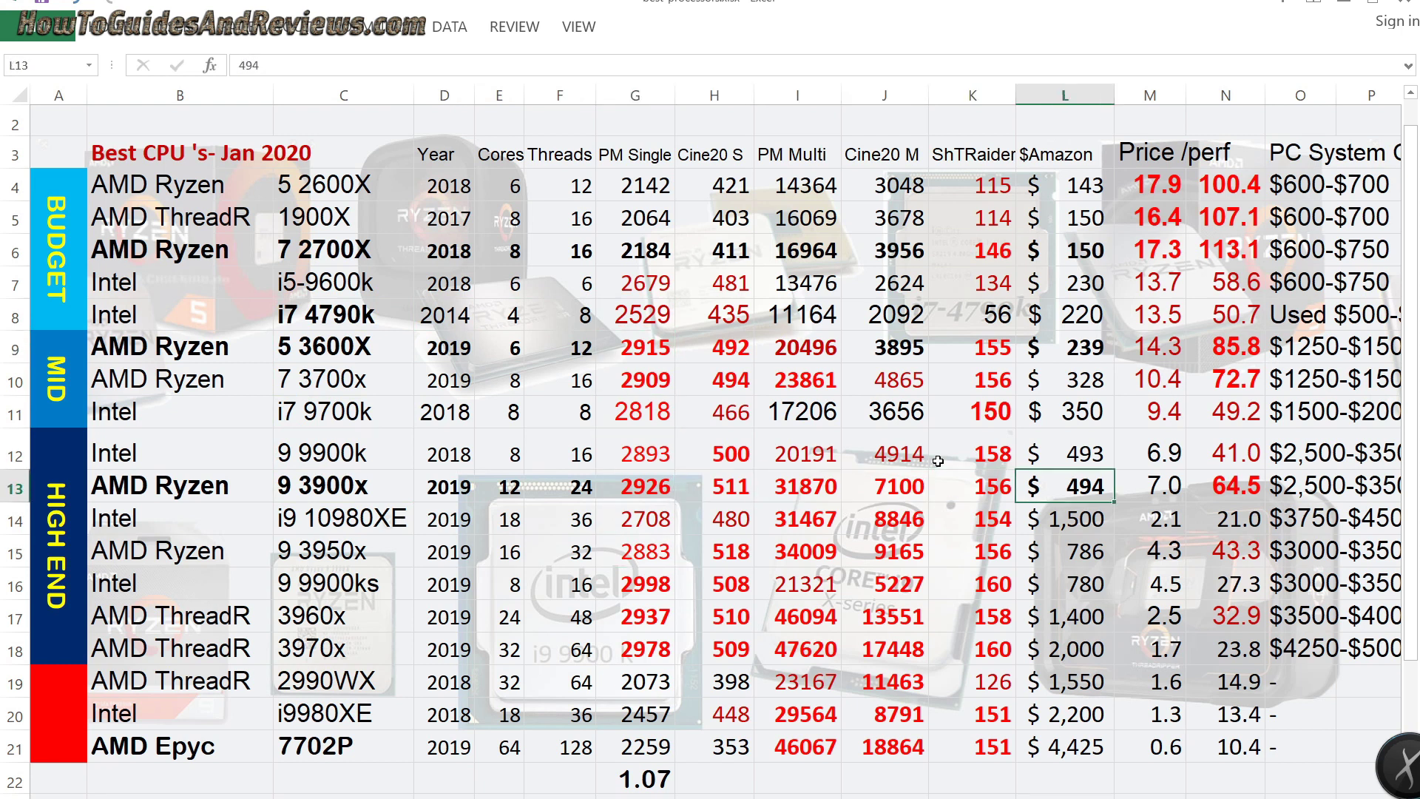
pyautogui.press('Left')
pyautogui.press('Left')
pyautogui.press('Left')
pyautogui.press('Left')
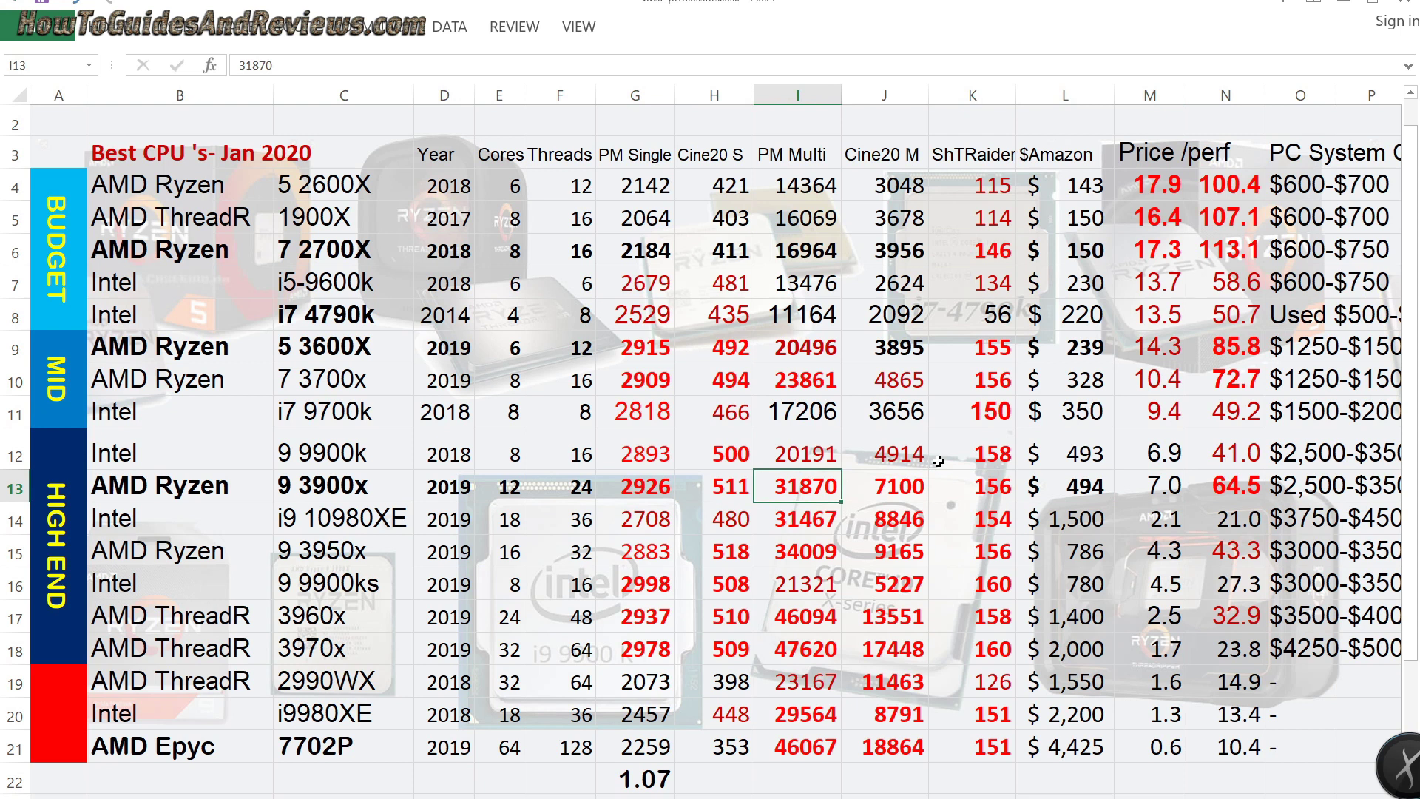
pyautogui.press('Down')
pyautogui.press('Down')
pyautogui.press('Down')
pyautogui.press('Down')
pyautogui.press('Down')
pyautogui.press('Left')
pyautogui.press('Left')
pyautogui.press('Left')
pyautogui.press('Left')
pyautogui.press('Left')
pyautogui.press('Left')
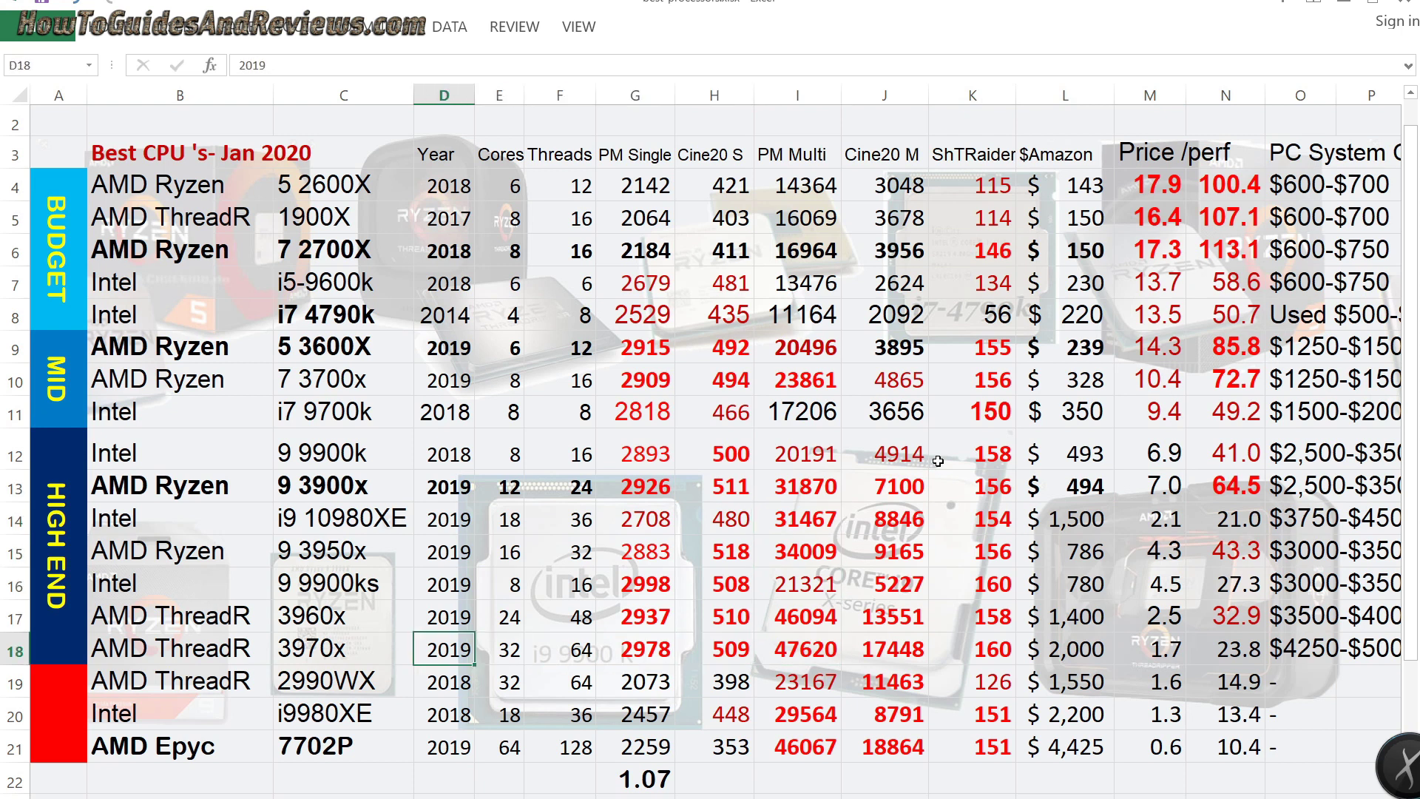
pyautogui.press('Up')
pyautogui.press('Right')
pyautogui.press('Right')
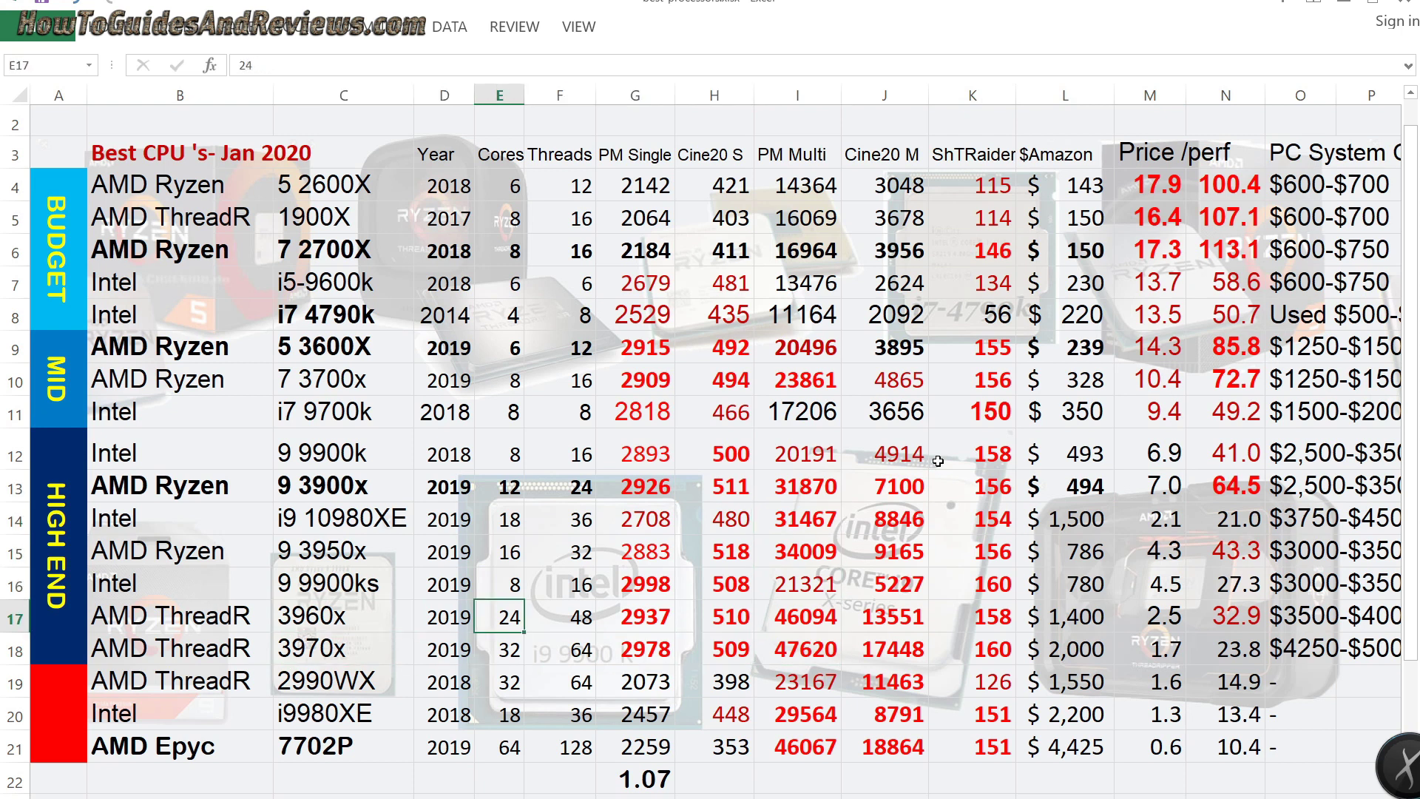
pyautogui.press('Up')
pyautogui.press('Left')
pyautogui.press('Left')
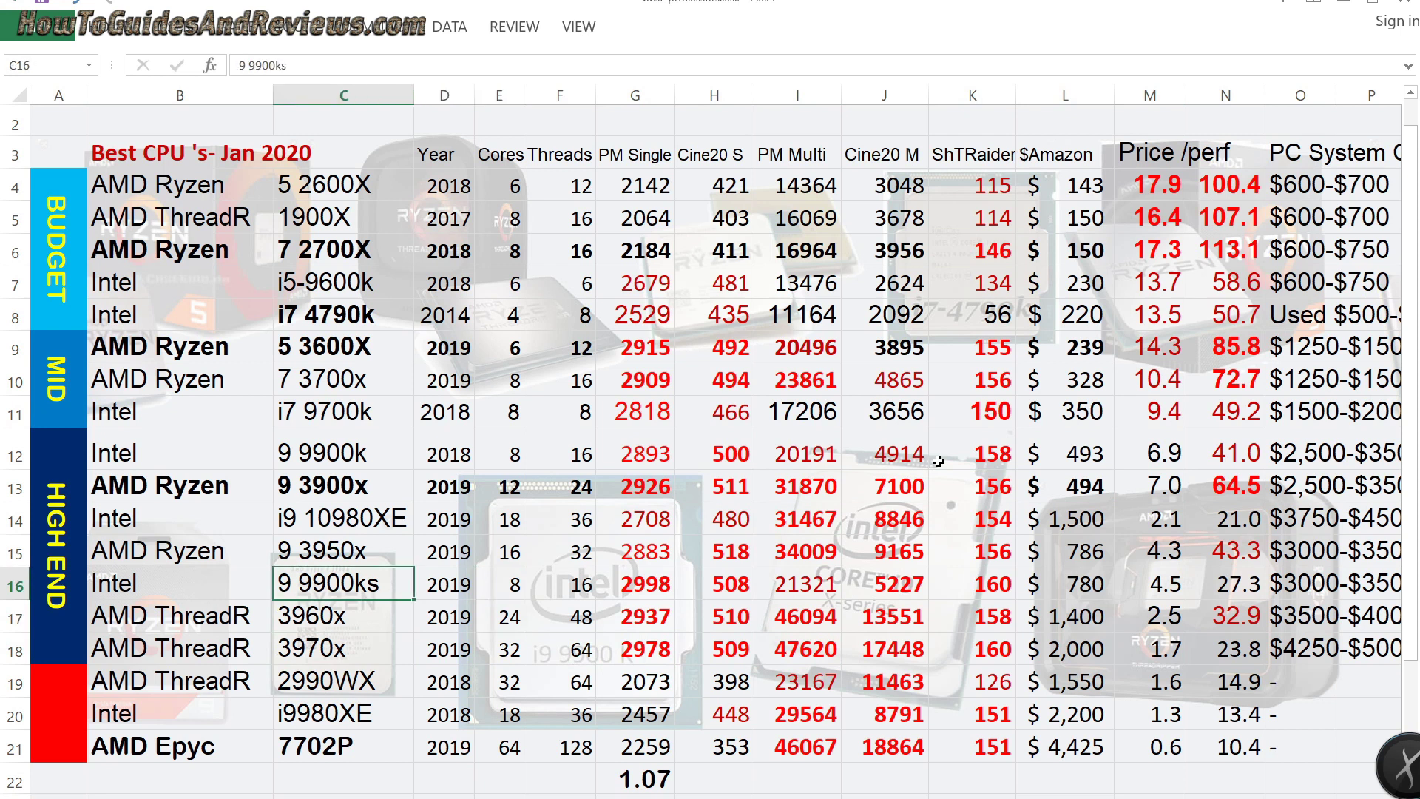
pyautogui.press('Right')
pyautogui.press('Right')
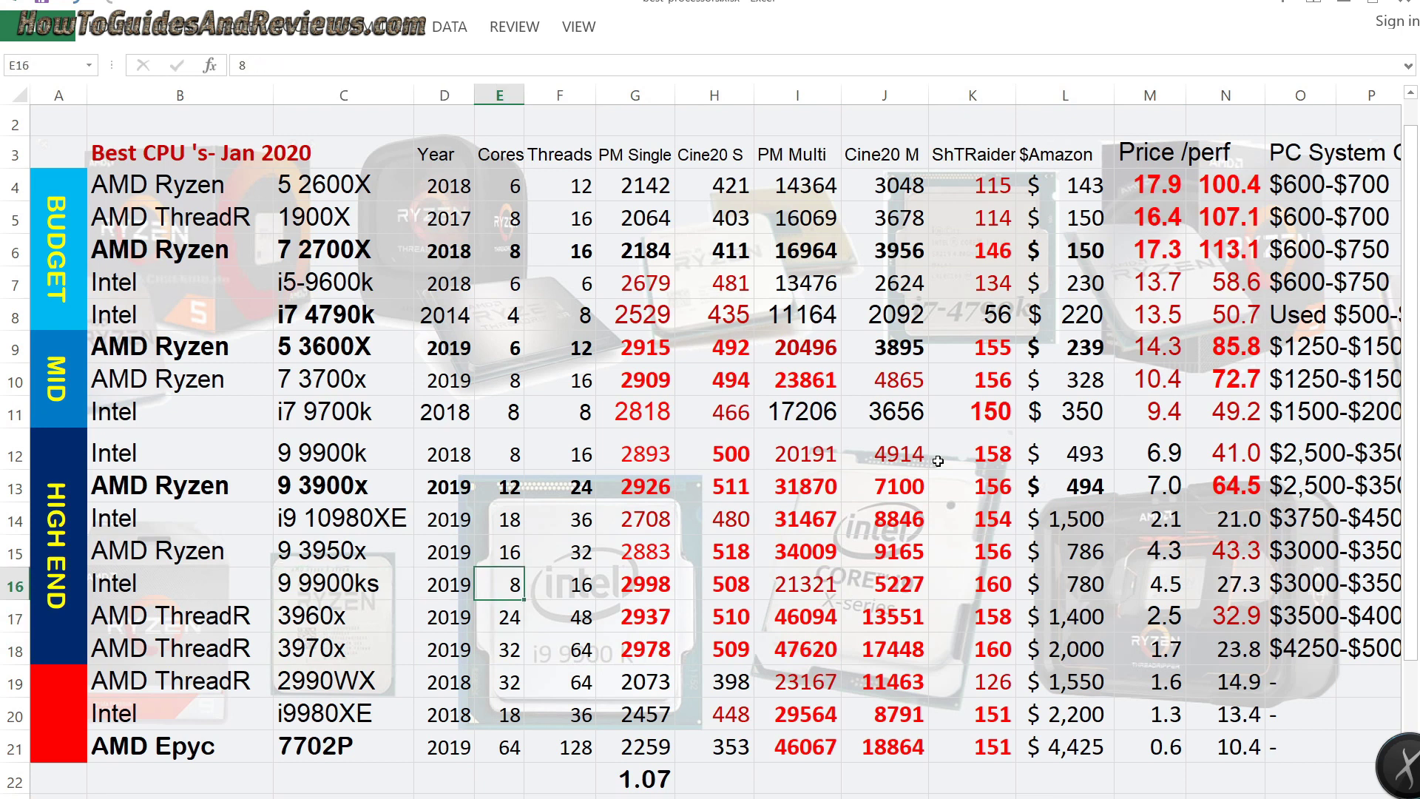
pyautogui.press('Right')
pyautogui.press('Right')
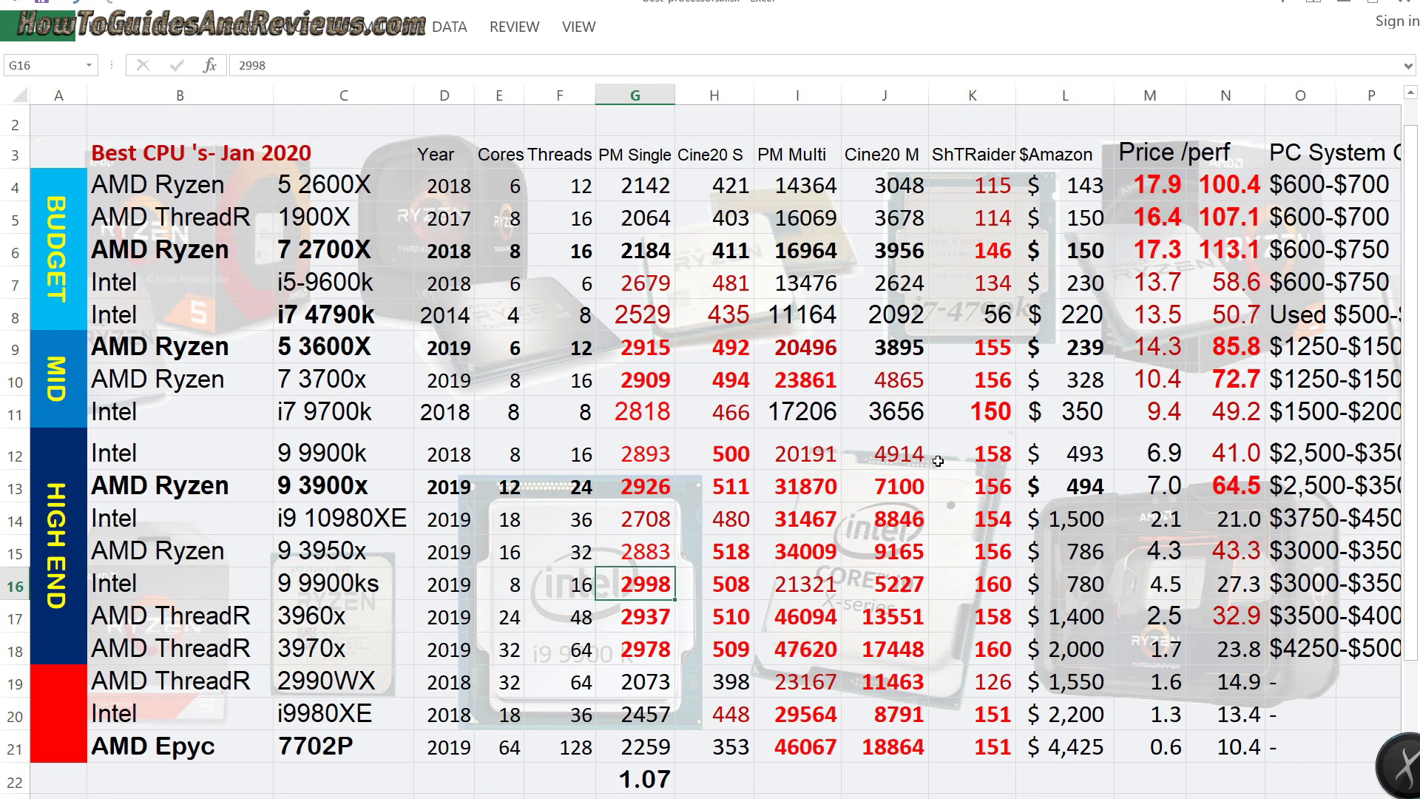
pyautogui.press('Up')
pyautogui.press('Up')
pyautogui.press('Left')
pyautogui.press('Left')
pyautogui.press('Left')
pyautogui.press('Left')
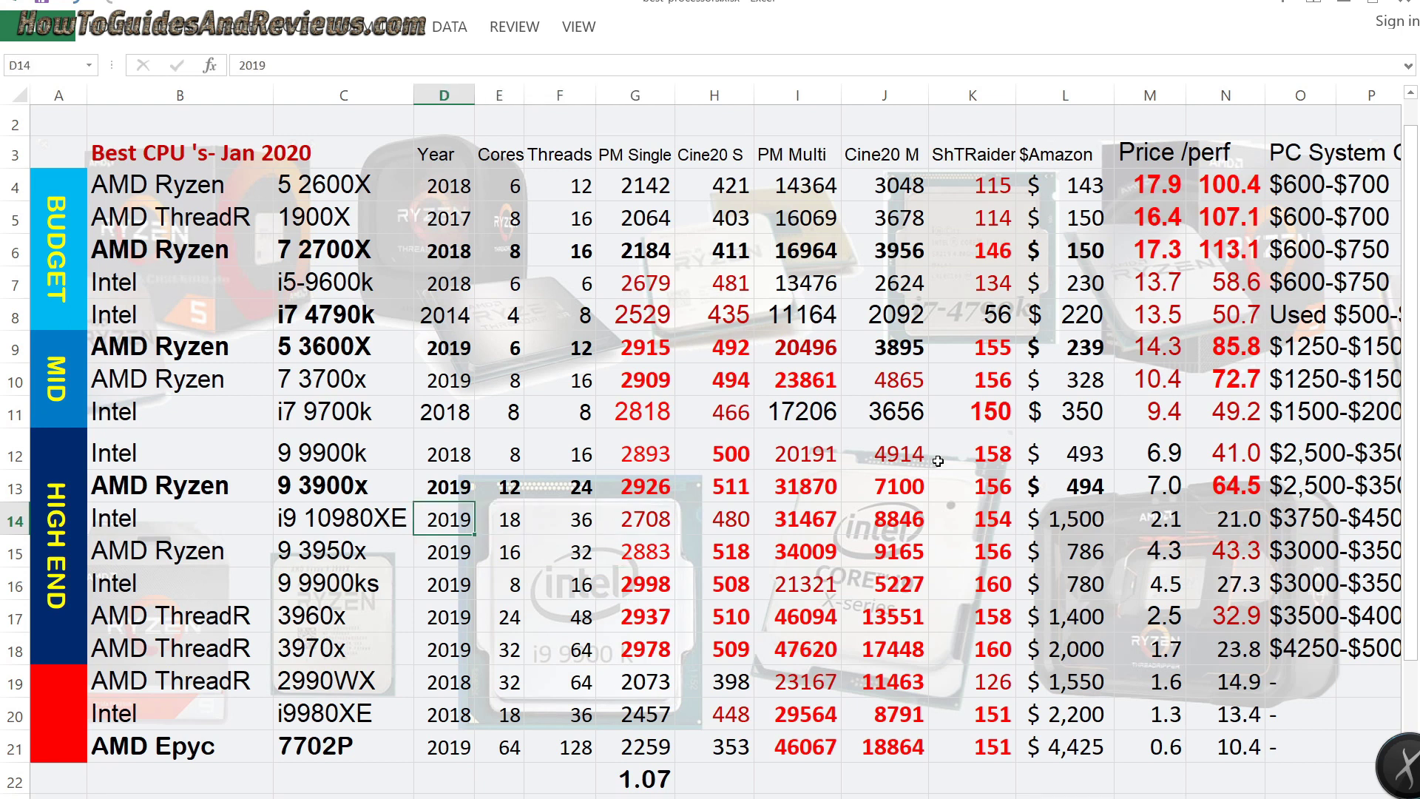
pyautogui.press('Right')
pyautogui.press('Right')
pyautogui.press('Down')
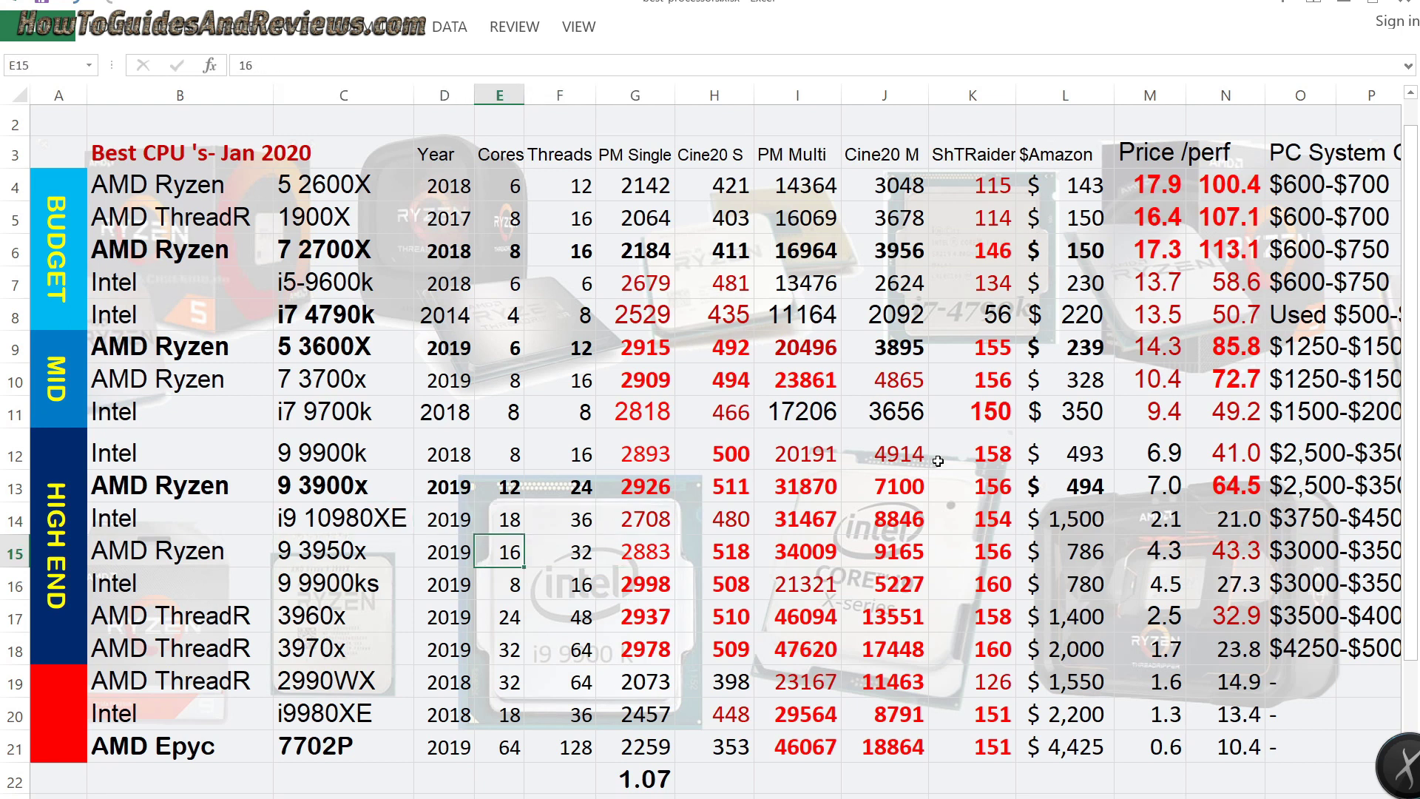
pyautogui.press('Down')
pyautogui.press('Right')
pyautogui.press('Right')
pyautogui.press('Right')
pyautogui.press('Right')
pyautogui.press('Right')
pyautogui.press('Right')
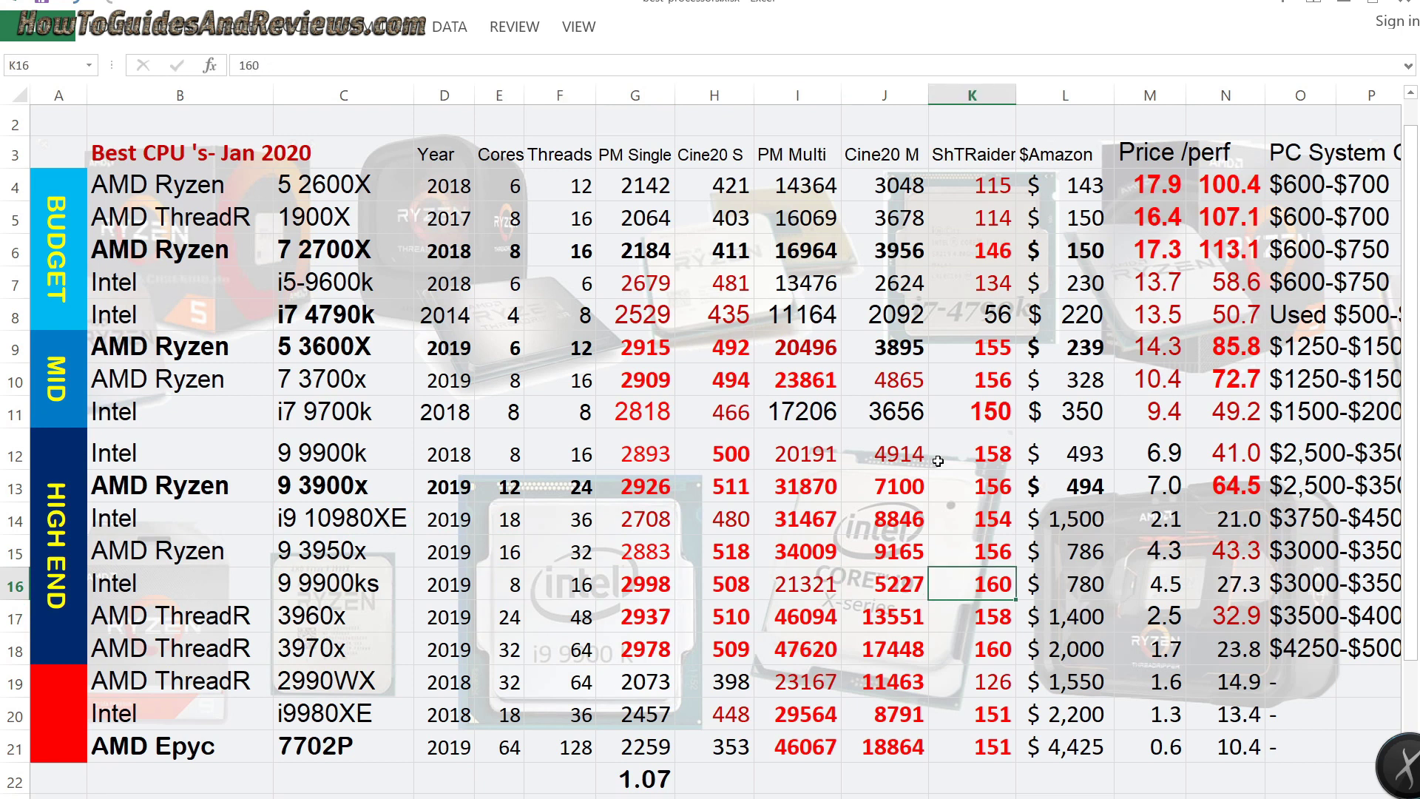
pyautogui.press('Up')
pyautogui.press('Up')
pyautogui.press('Left')
pyautogui.press('Left')
pyautogui.press('Left')
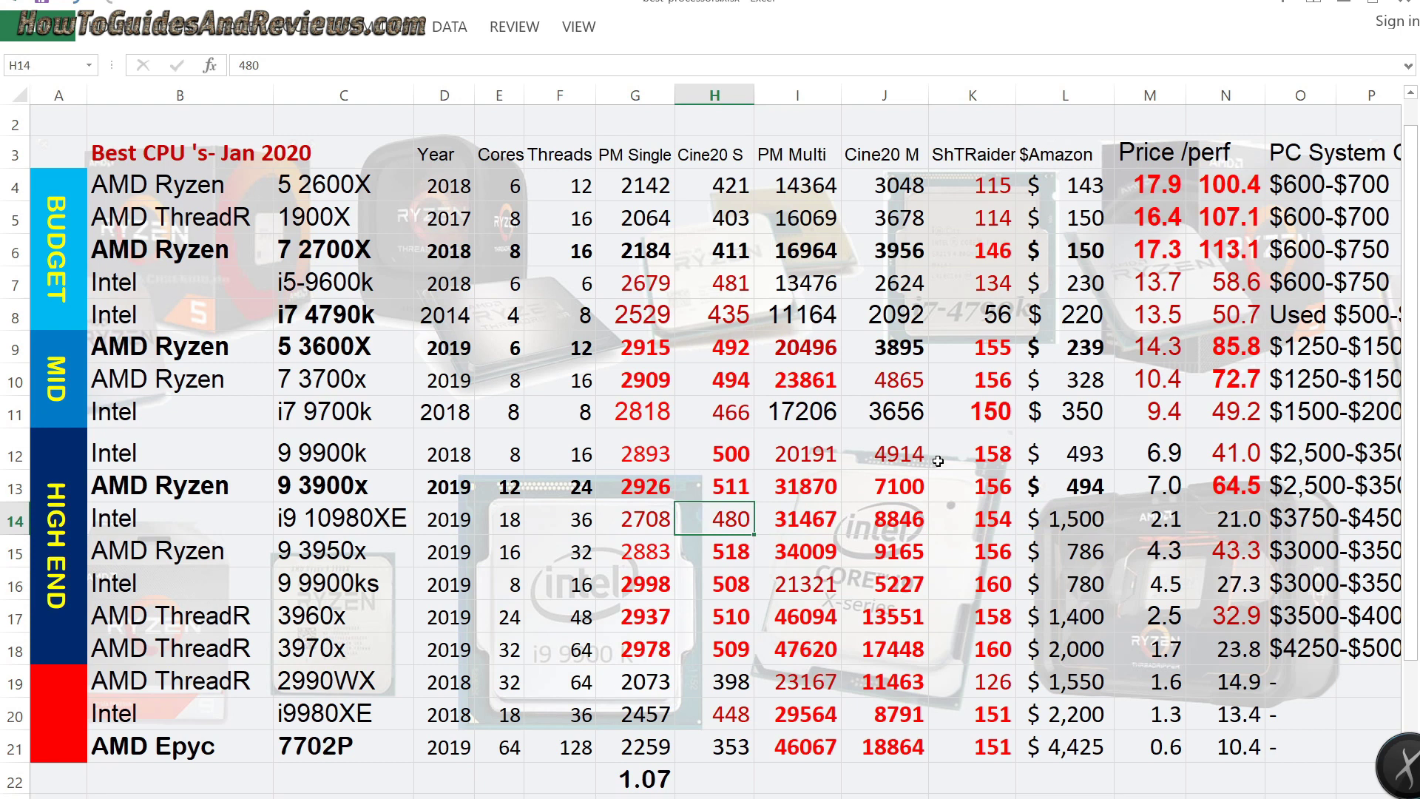
pyautogui.press('Up')
pyautogui.press('Up')
pyautogui.press('Up')
pyautogui.press('Up')
pyautogui.press('Up')
pyautogui.press('Up')
pyautogui.press('Left')
pyautogui.press('Left')
pyautogui.press('Left')
pyautogui.press('Left')
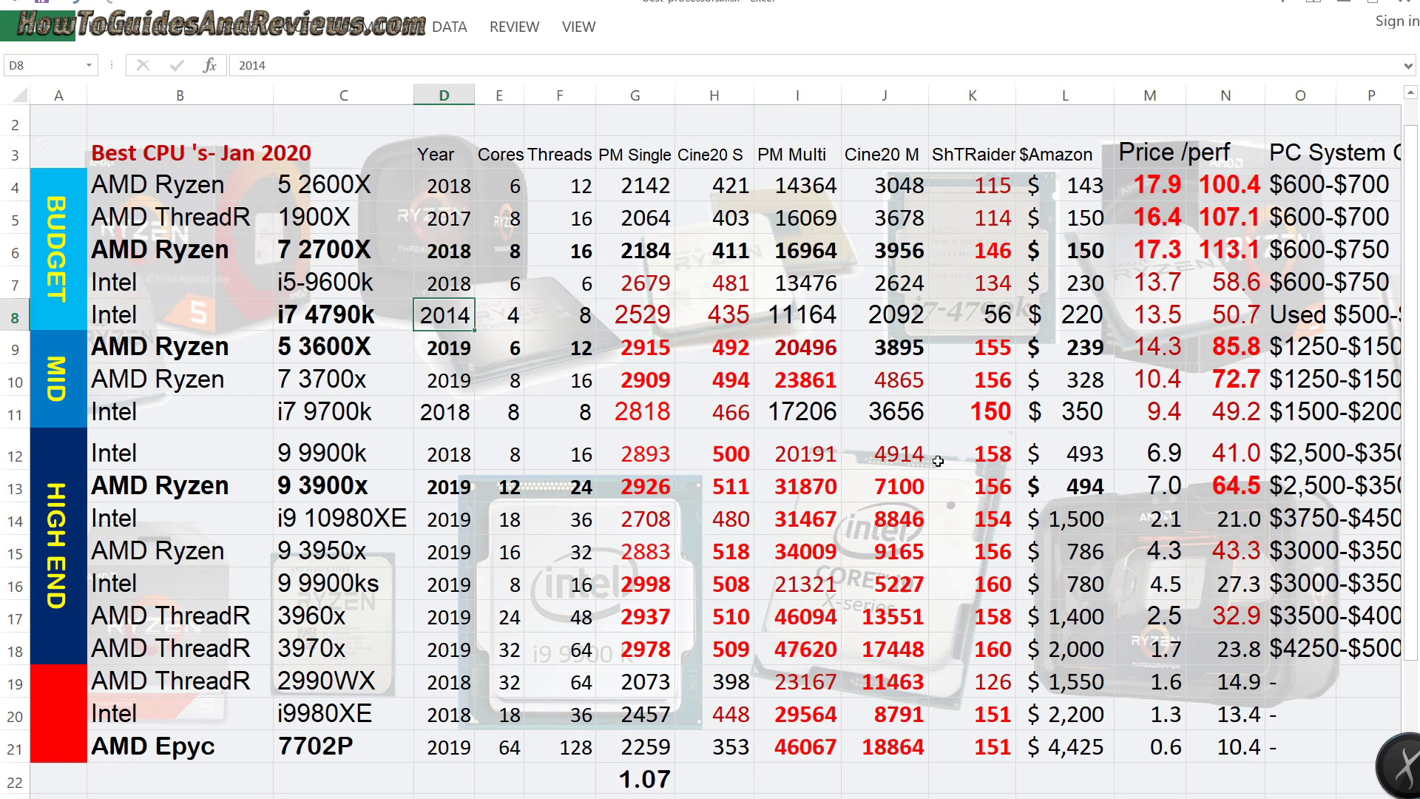
pyautogui.press('Left')
pyautogui.press('Right')
pyautogui.press('Right')
pyautogui.press('Right')
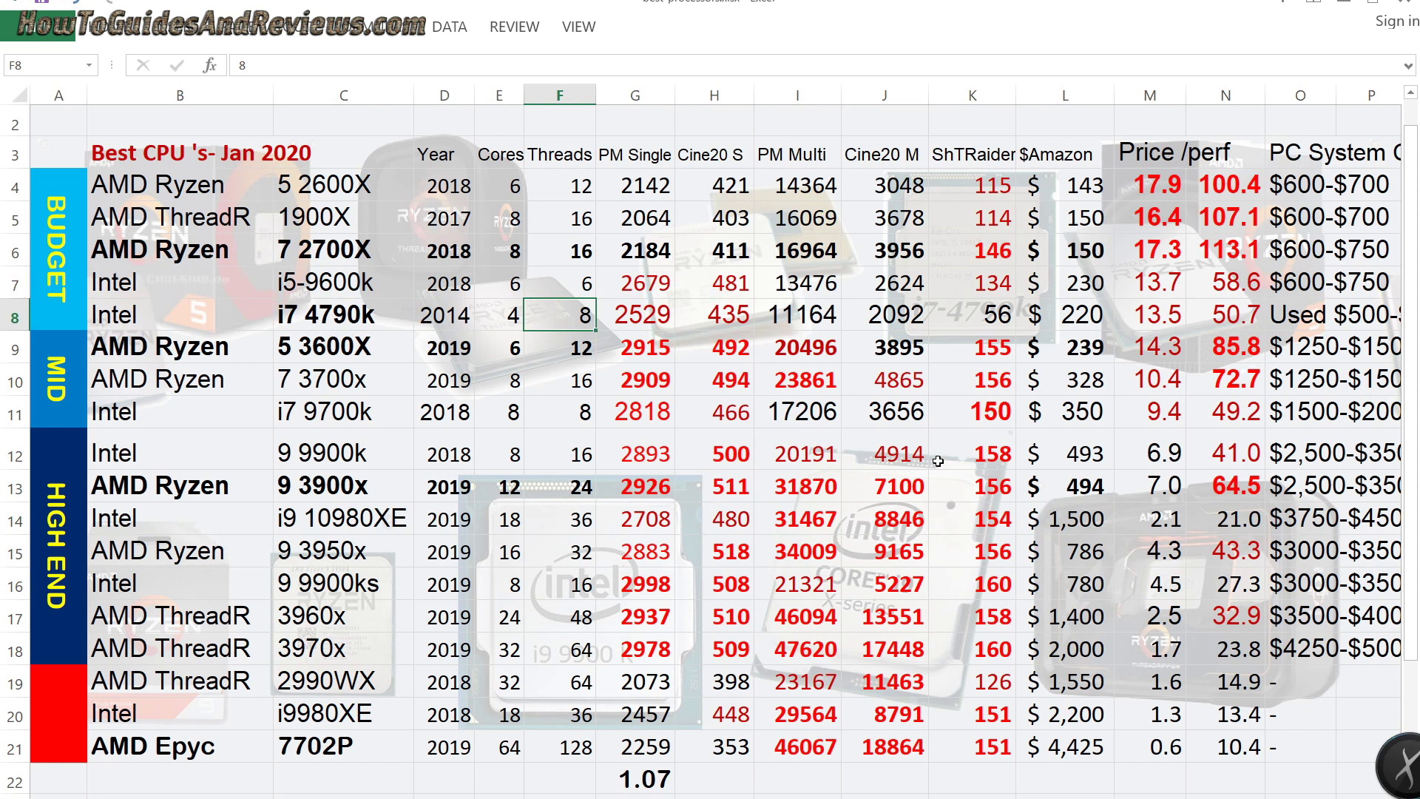
# Step: Select the i7 4790k's name and 2014 release year, then view its camelcamelcamel price history
pyautogui.click(421, 320)
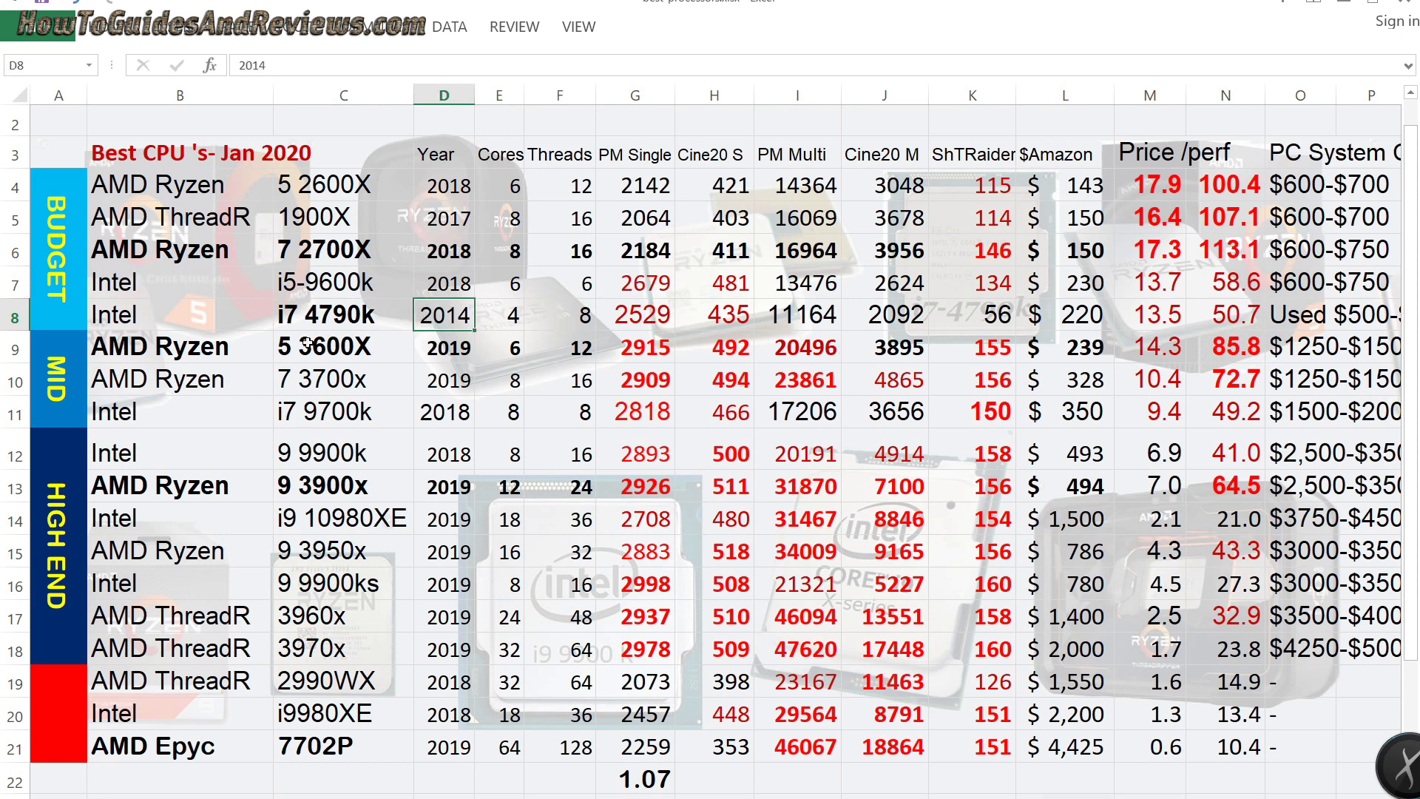
pyautogui.click(283, 310)
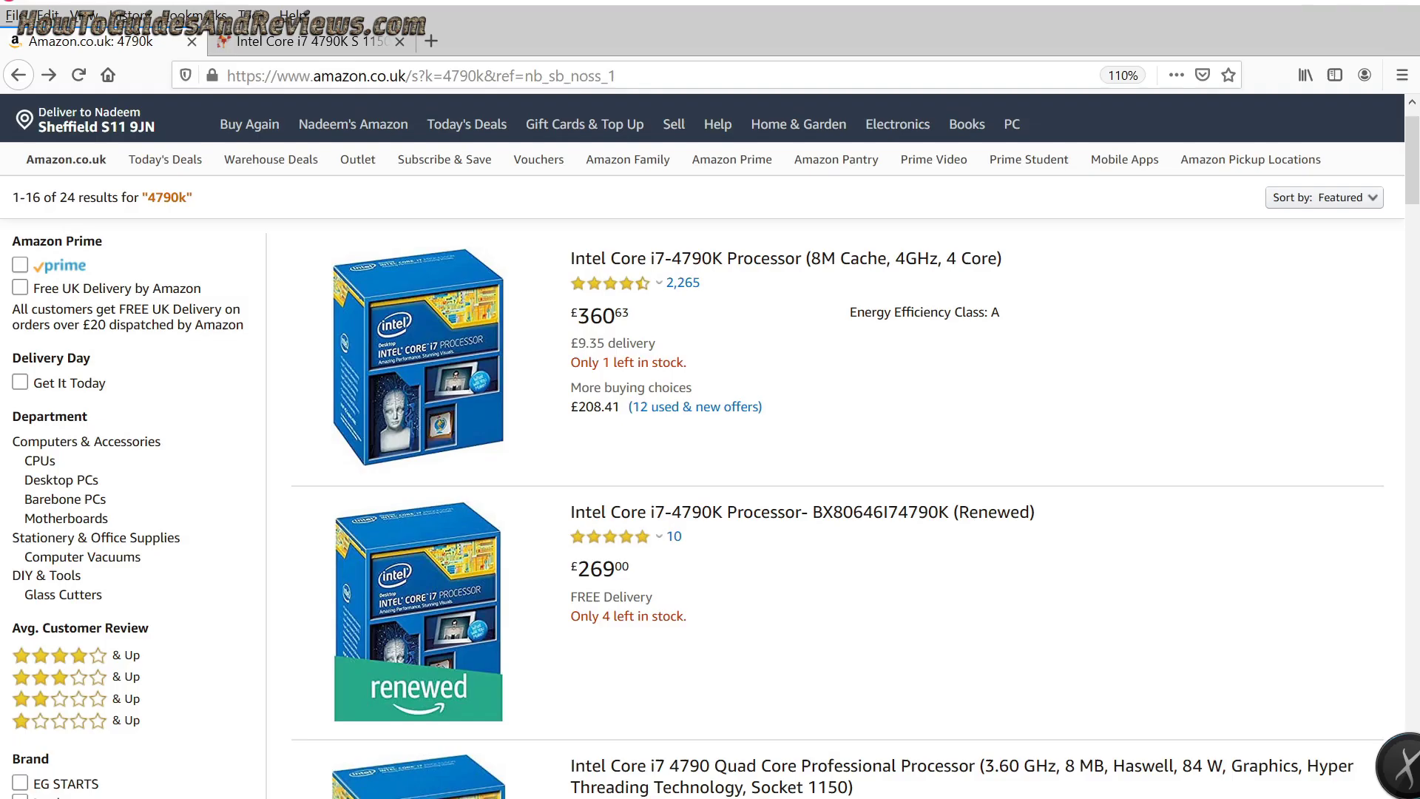
pyautogui.click(311, 41)
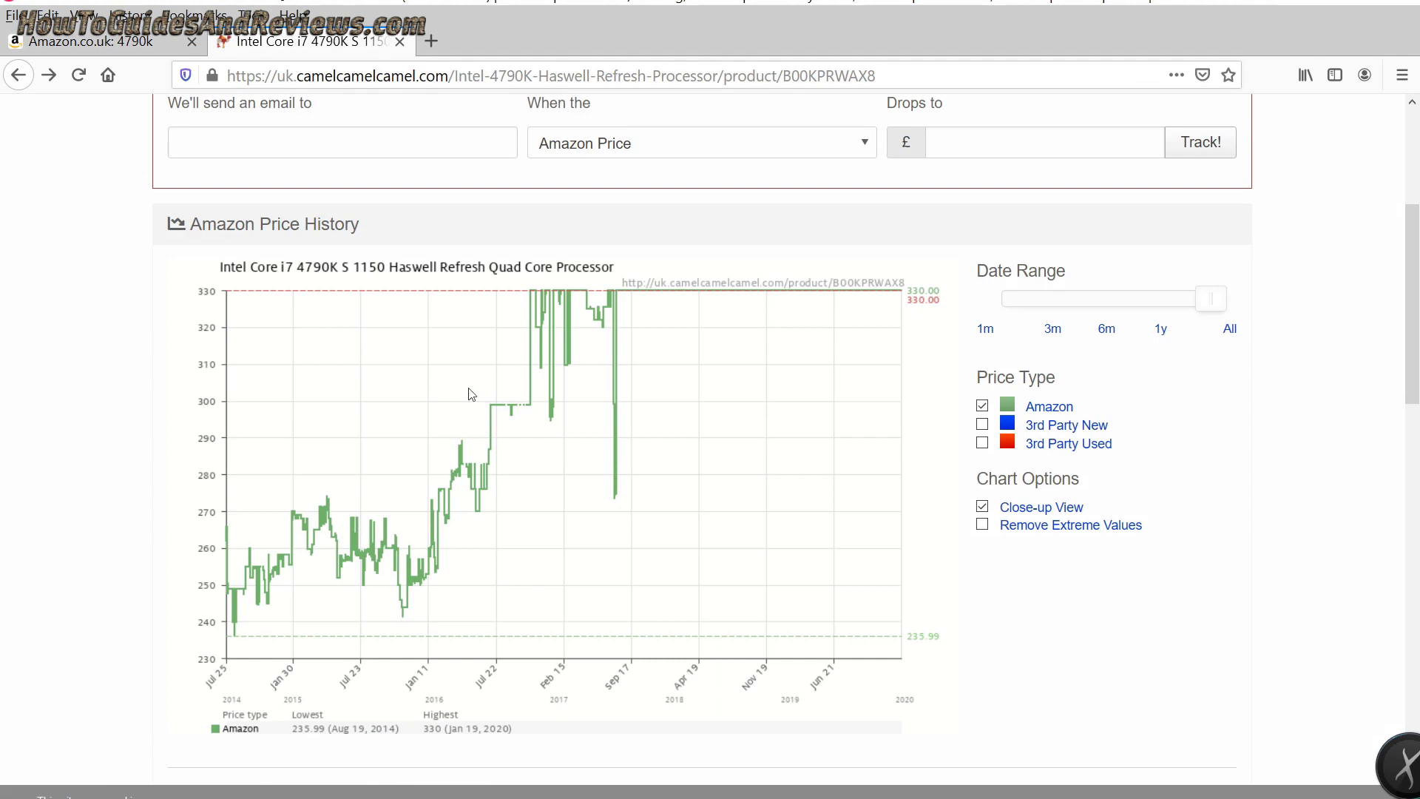